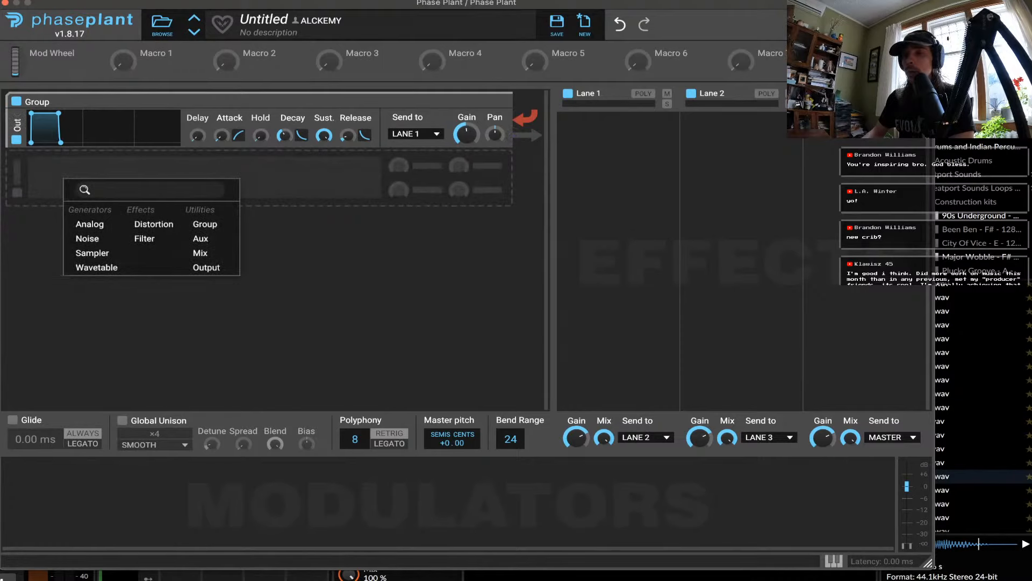
Add an Analog oscillator to the group and set its waveform to sine.
left_click(93, 224)
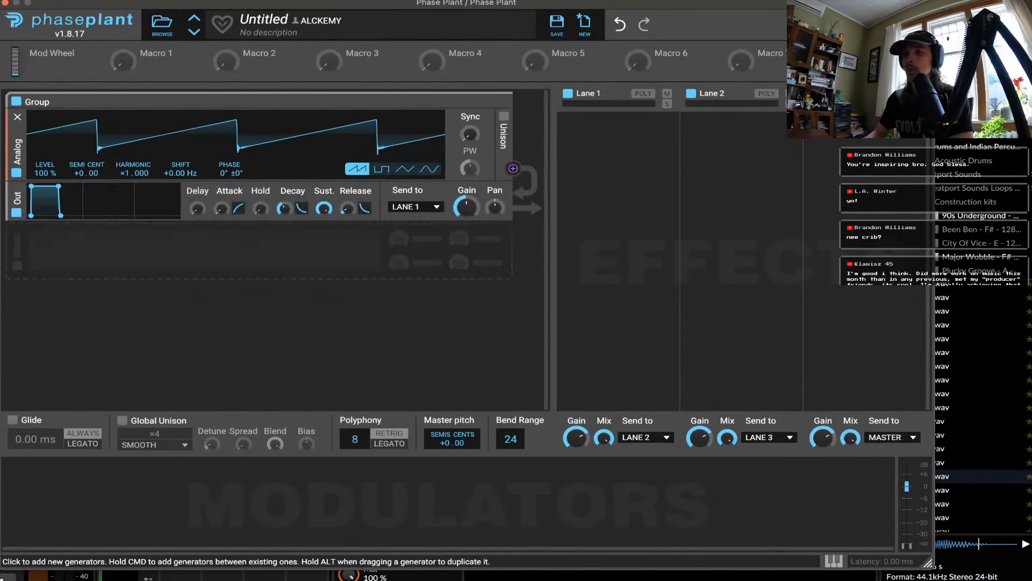
left_click(429, 168)
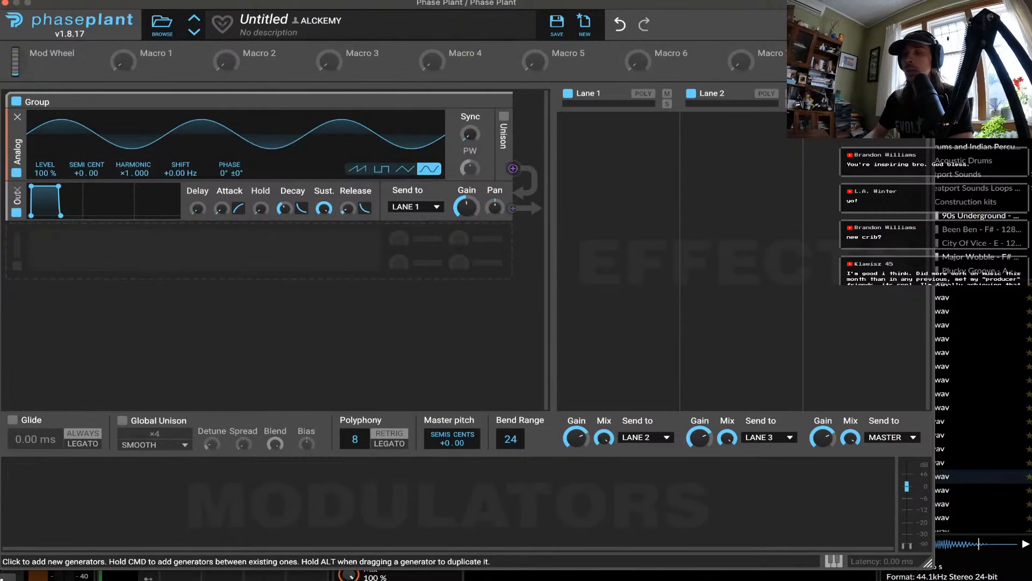
Add a Wavetable oscillator with its harmonic at ×2.000 and route it to modulate the Analog oscillator's phase.
left_click(144, 239)
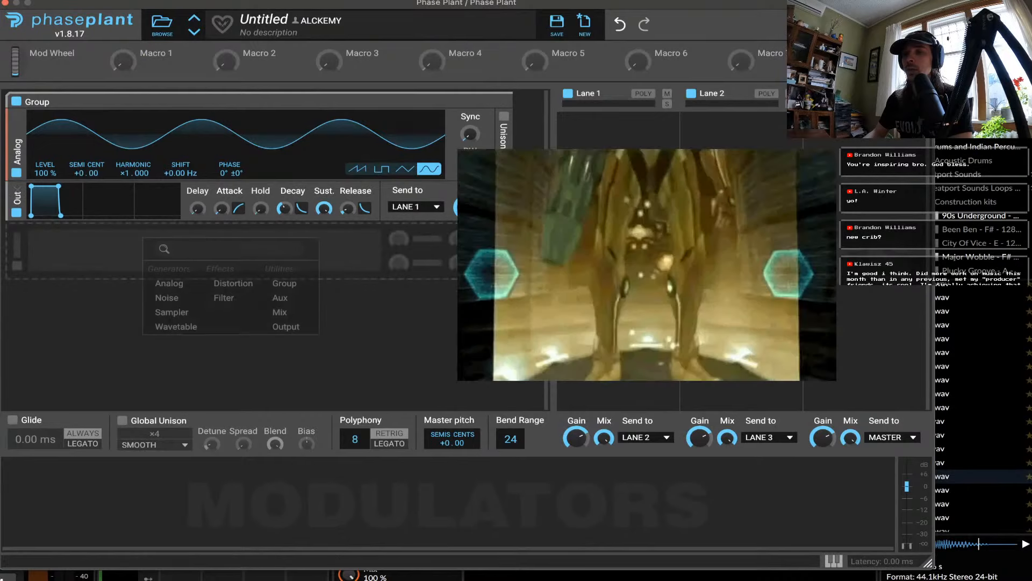
left_click(176, 326)
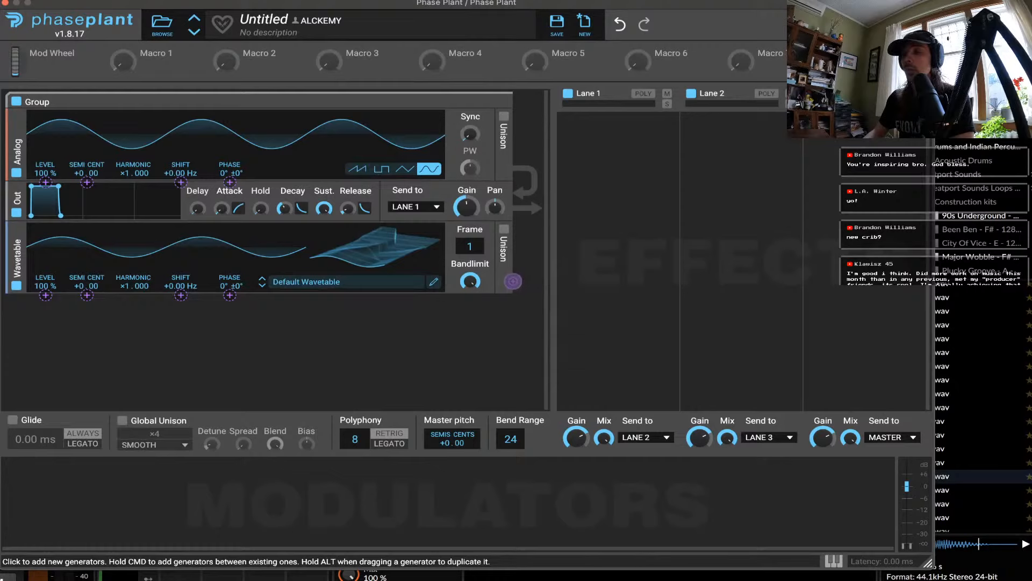
left_click_drag(230, 182, 230, 162)
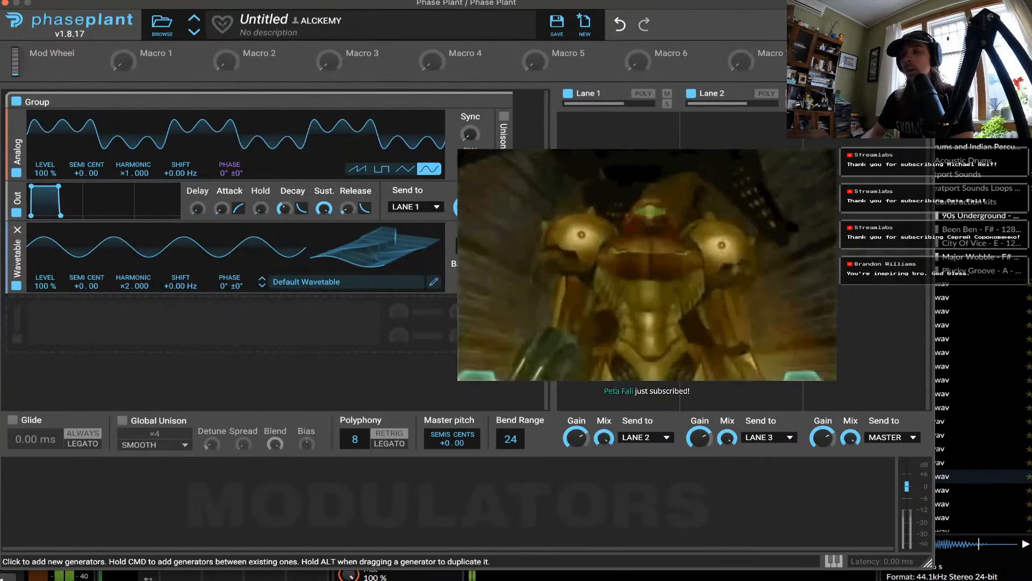
Set the Analog oscillator's sync to about ×1.142 and enable ×2 Smooth unison with about 67.4 ct detune.
left_click_drag(469, 133, 470, 131)
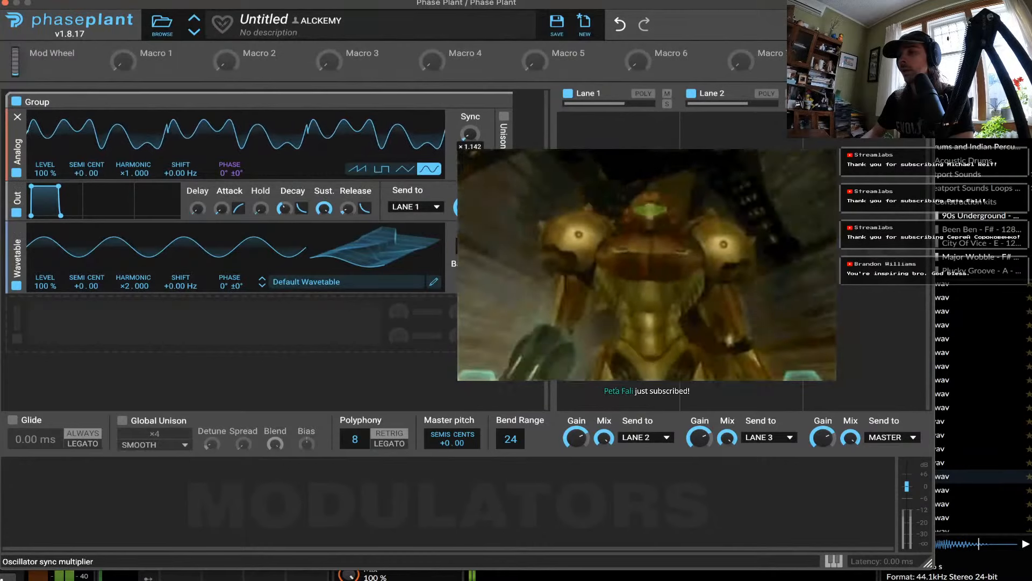
left_click(504, 117)
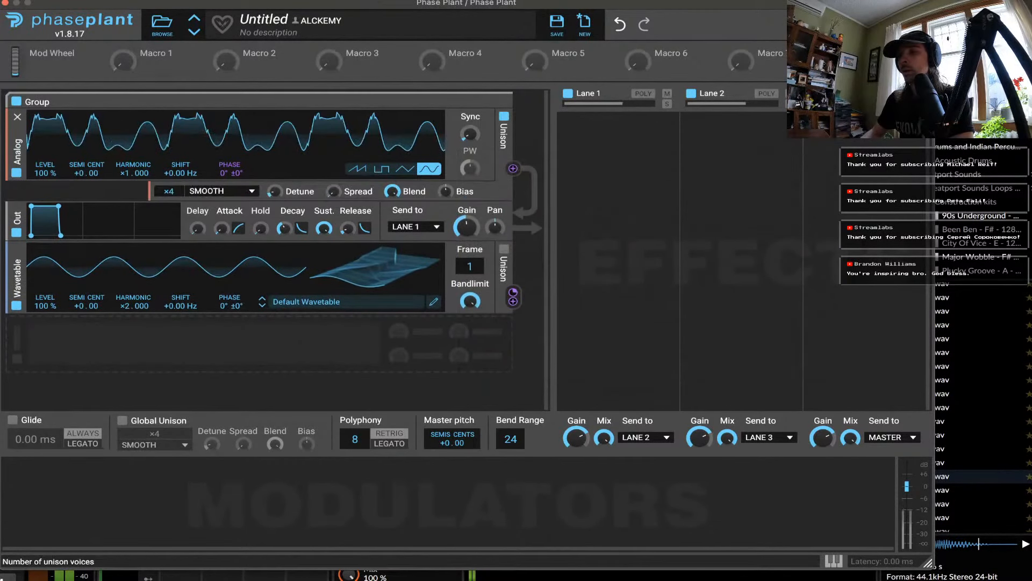
left_click_drag(274, 192, 274, 183)
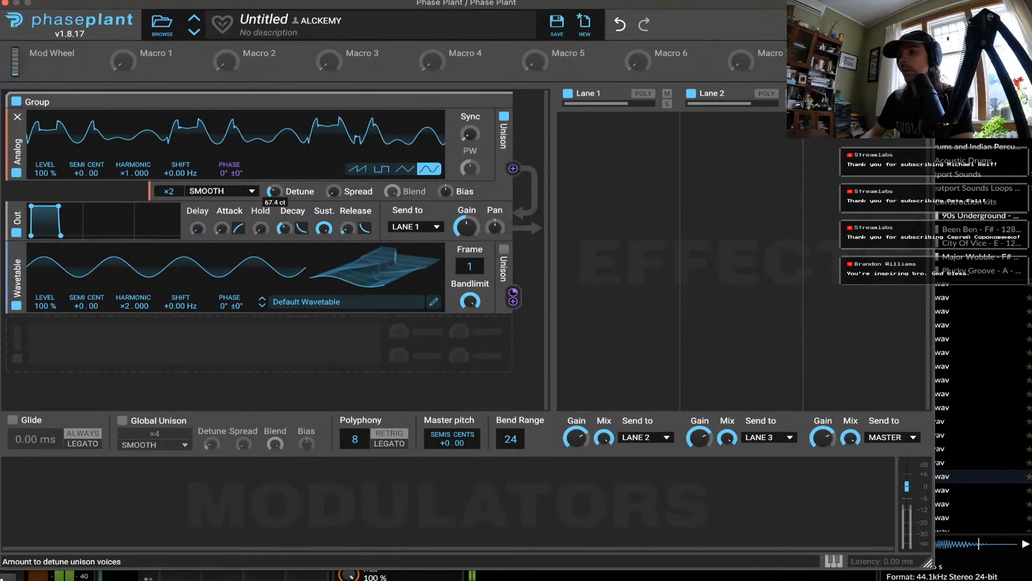
Show the on-screen keyboard and limit the polyphony to 1 voice with retrigger.
left_click(833, 561)
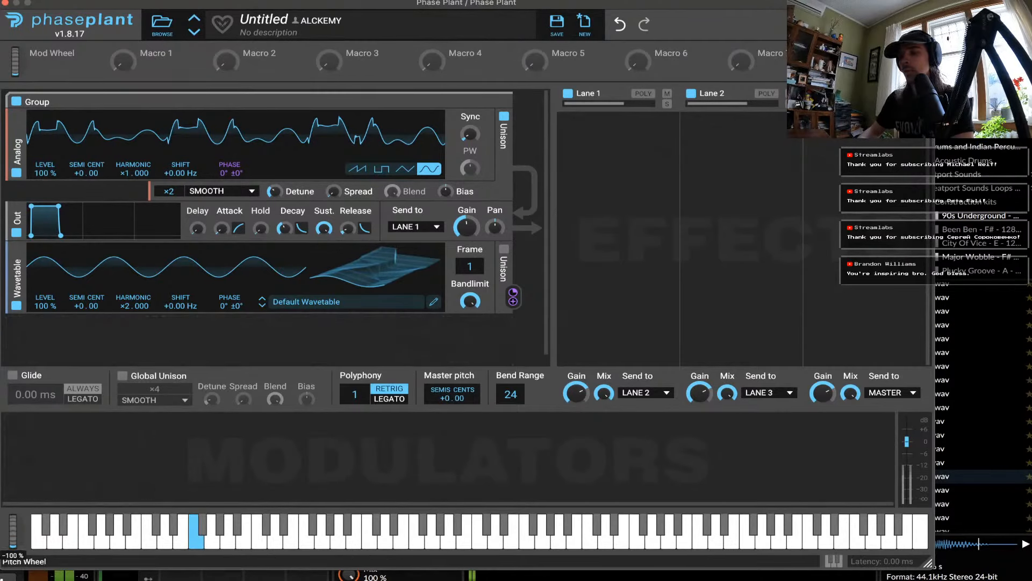
Add an Overdrive distortion and move it between the Analog oscillator and the group's output.
left_click(99, 332)
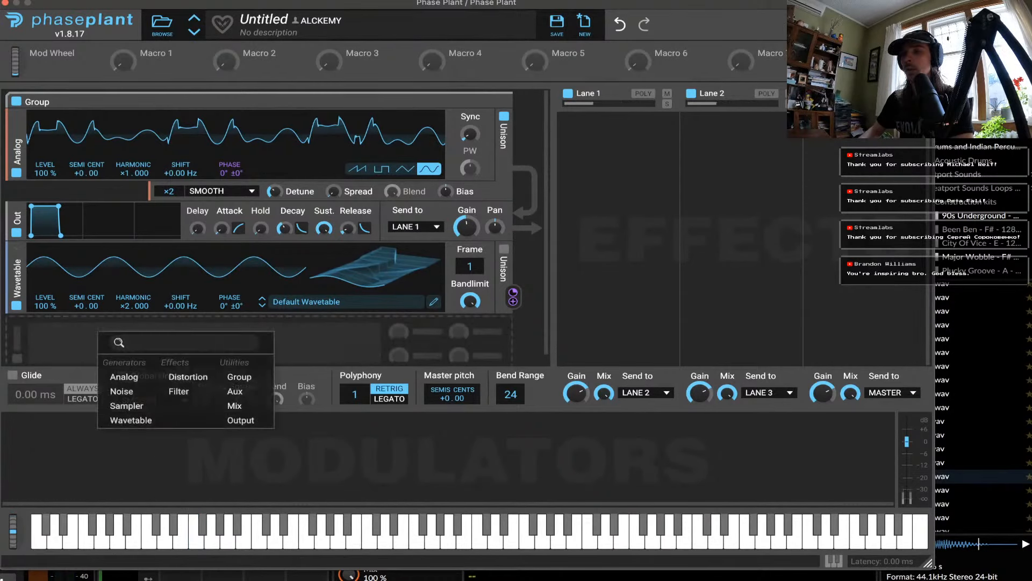
left_click(188, 377)
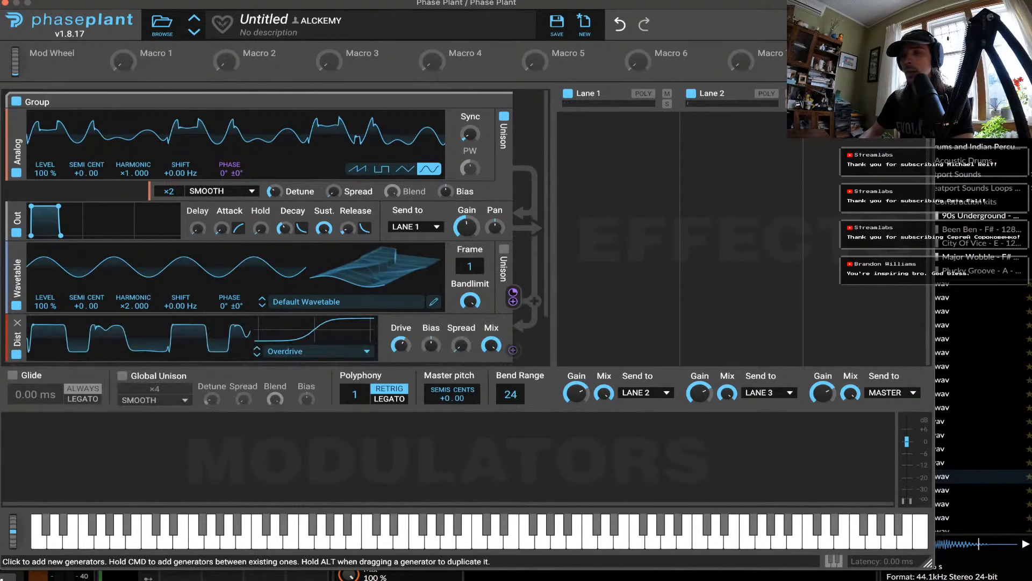
left_click_drag(17, 337, 16, 221)
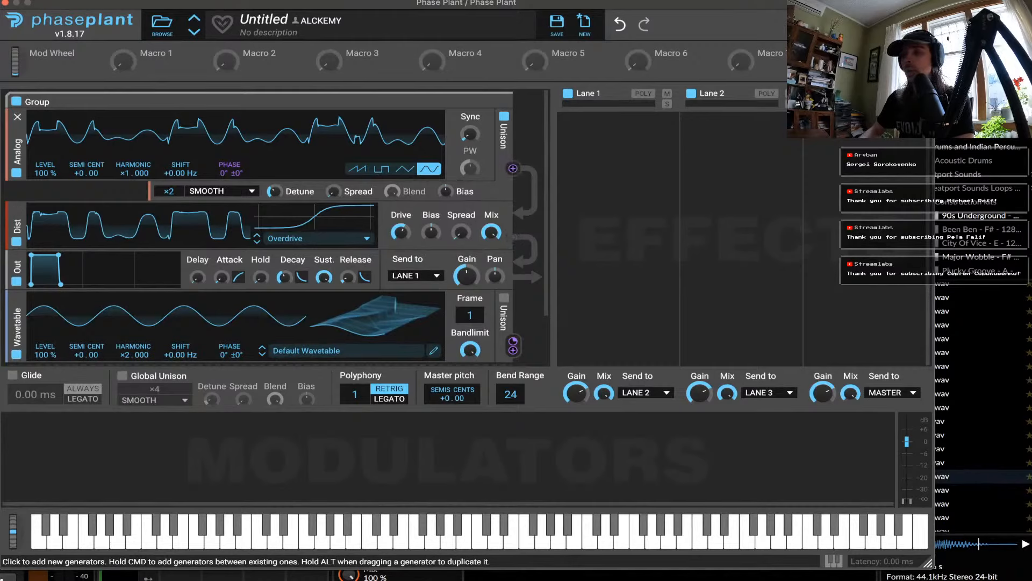
Audition a low note while adjusting the Analog oscillator's sync and set the Wavetable's frame to 77.
left_click(196, 539)
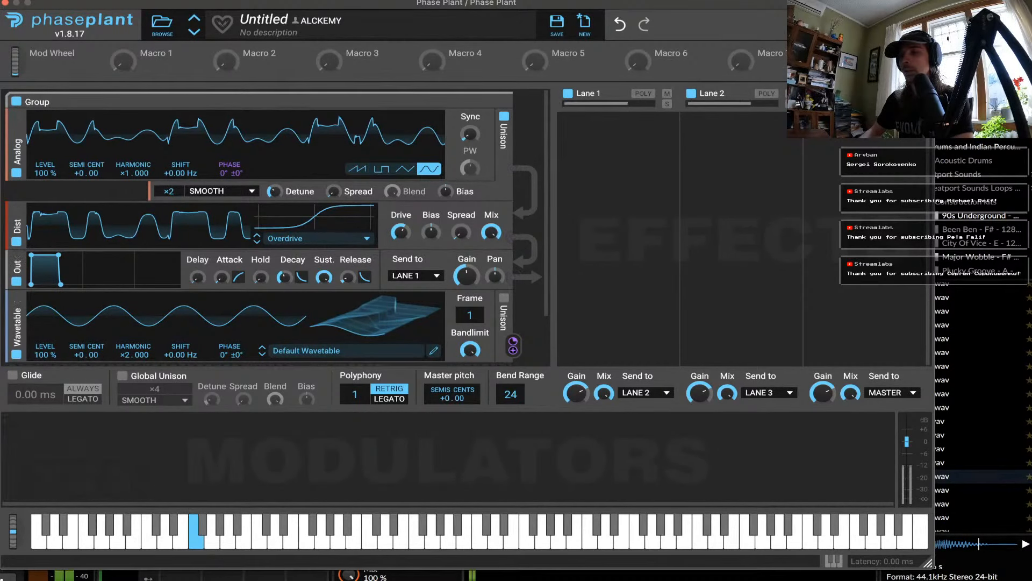
left_click_drag(13, 519, 12, 515)
scroll(226, 180, "down", 1)
left_click_drag(471, 124, 470, 126)
mouse_move(470, 305)
left_mouse_down()
mouse_move(470, 255)
mouse_move(470, 285)
left_mouse_up()
scroll(258, 344, "down", 2)
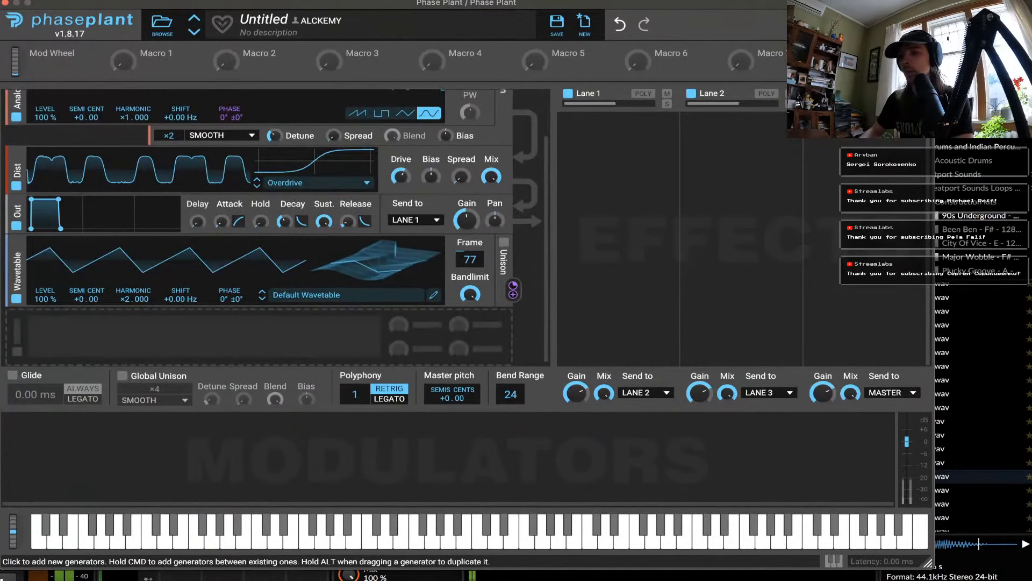
Add a notch filter between the Analog oscillator and the distortion, with slope ×6 and cutoff about 888 Hz.
left_click(129, 335)
left_click(212, 394)
left_click_drag(17, 331, 17, 171)
left_click(305, 183)
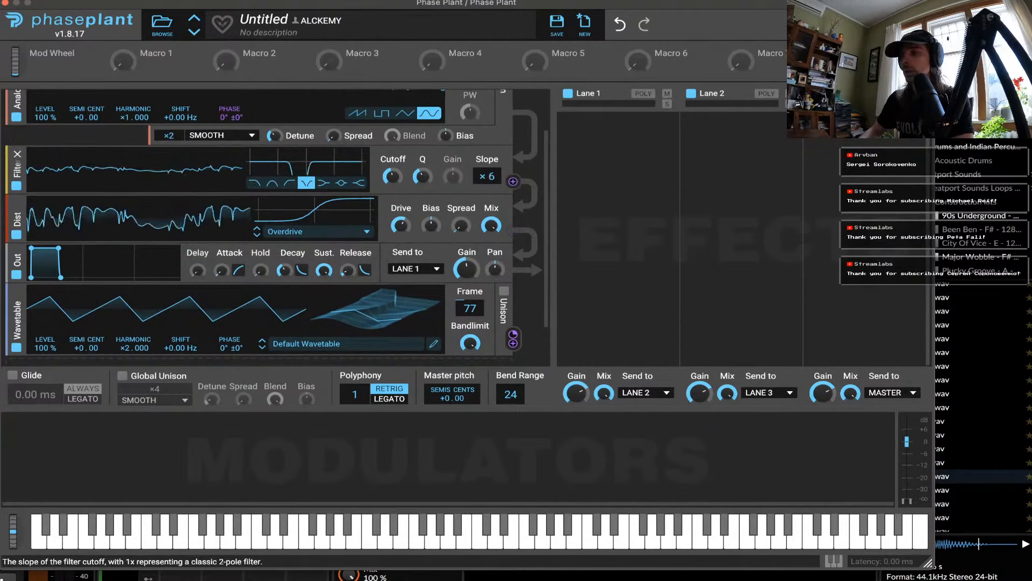
left_click_drag(392, 177, 392, 178)
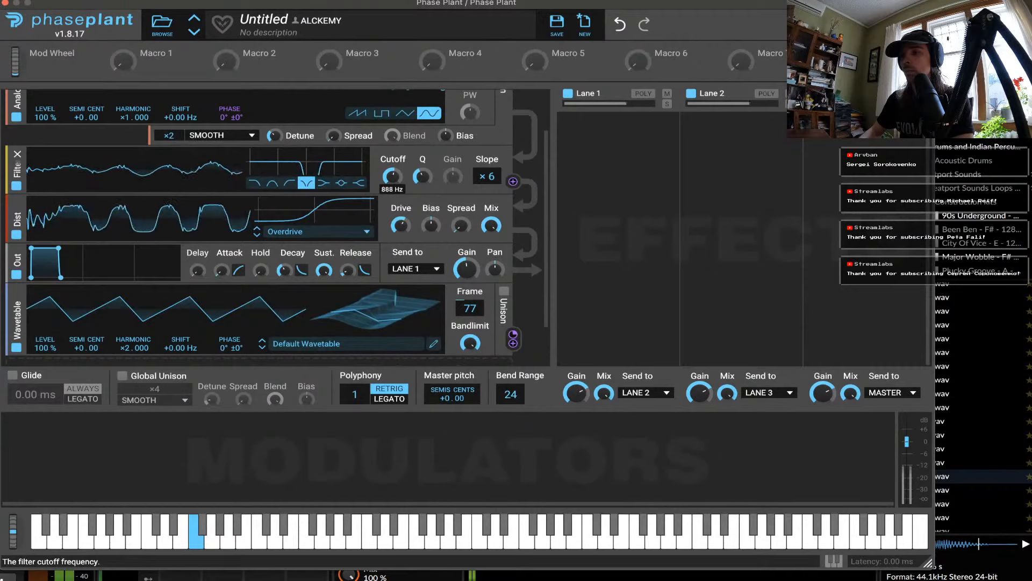
Set the Wavetable's frame to 129 and lower the notch filter's cutoff.
scroll(393, 178, "up", 3)
scroll(393, 179, "down", 3)
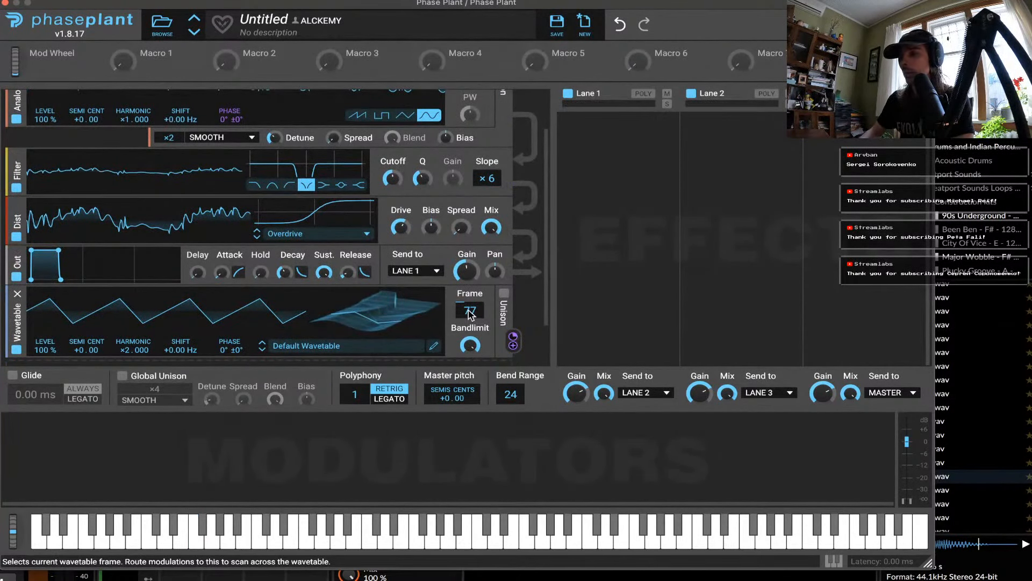
left_click_drag(470, 310, 470, 287)
mouse_move(393, 179)
left_click_drag(393, 179, 393, 188)
mouse_move(470, 311)
left_mouse_down()
mouse_move(470, 334)
mouse_move(470, 320)
left_mouse_up()
mouse_move(392, 178)
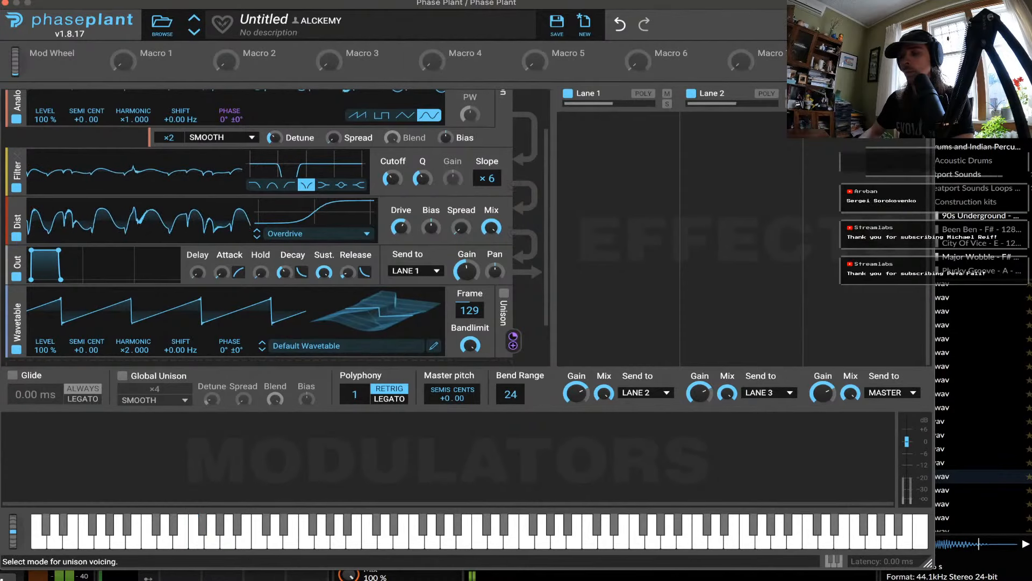
left_click(96, 445)
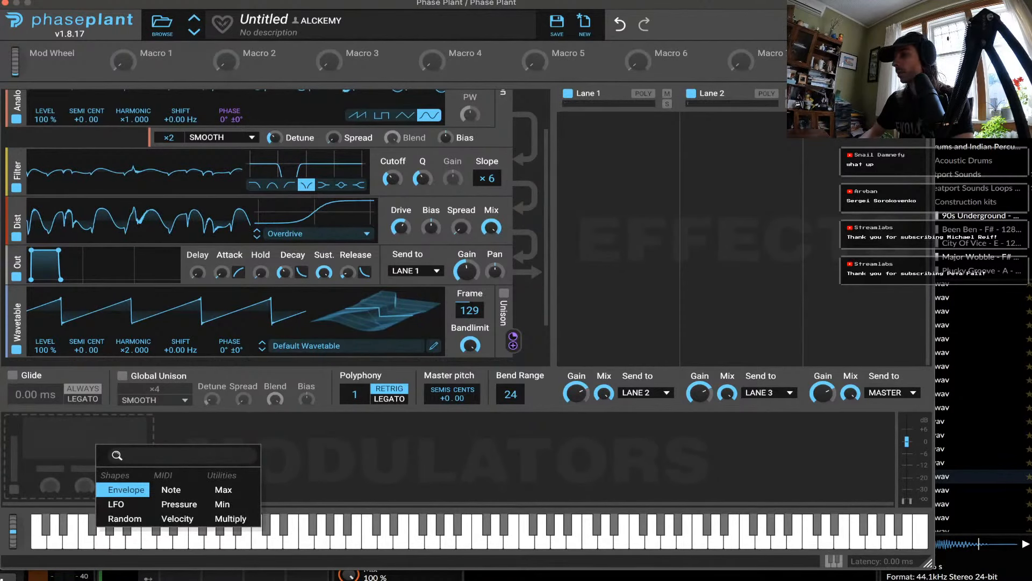
left_click(129, 430)
scroll(161, 242, "up", 3)
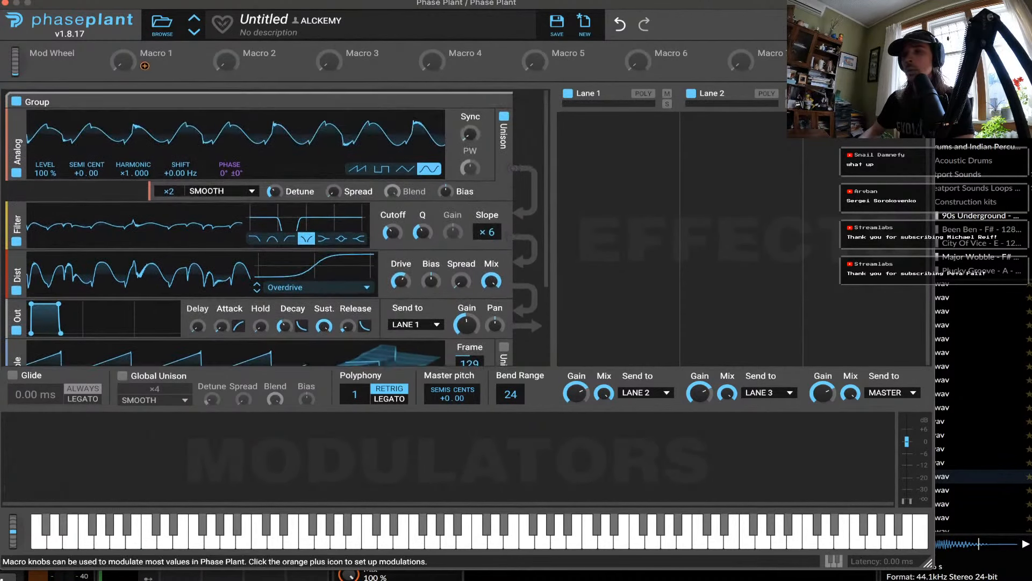
left_click(145, 66)
left_click(530, 215)
Add a Random modulator and route it to the filter's cutoff at about 23 % depth.
left_click(46, 457)
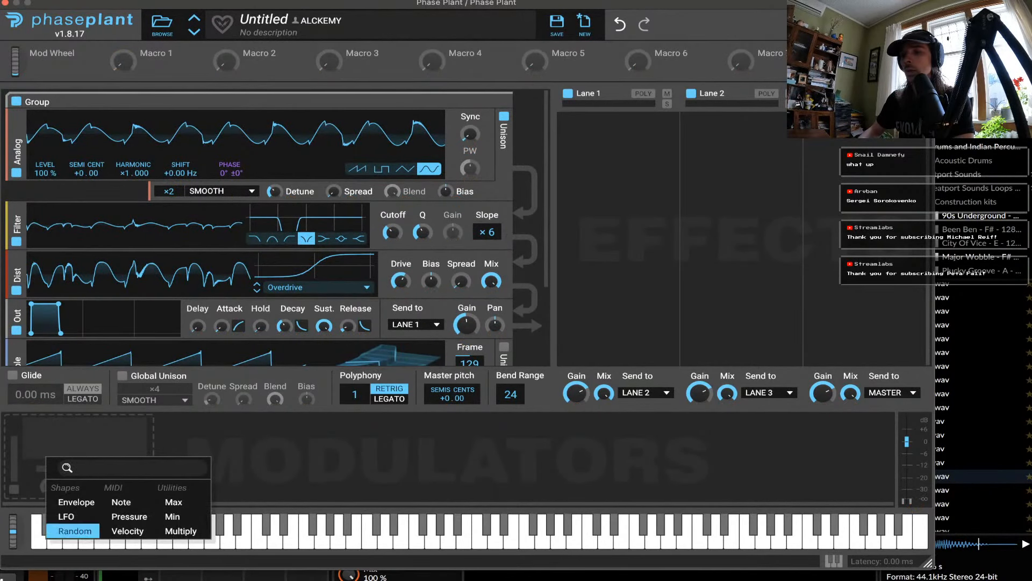
left_click(74, 531)
left_click(213, 490)
left_click(393, 244)
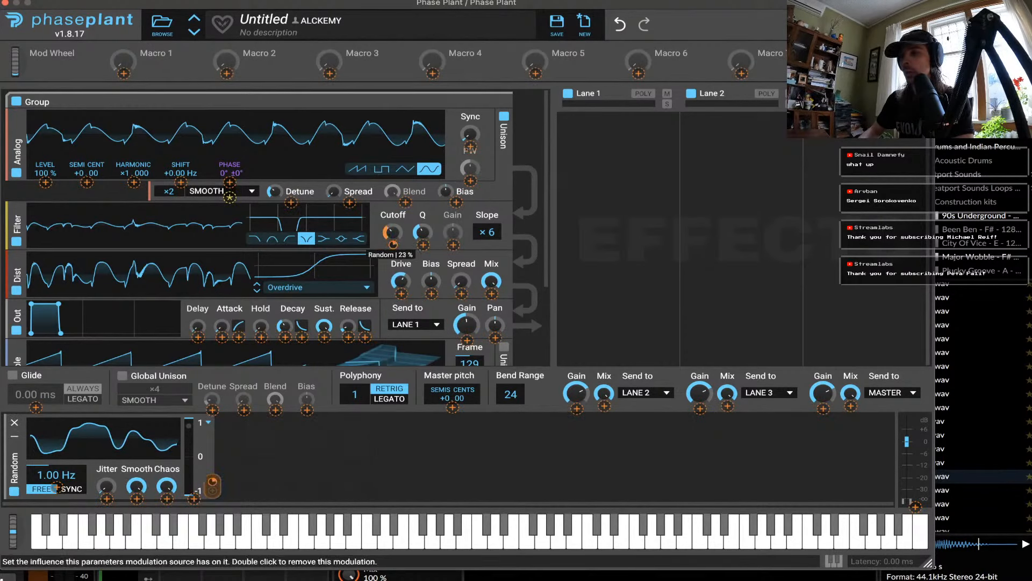
left_click(526, 239)
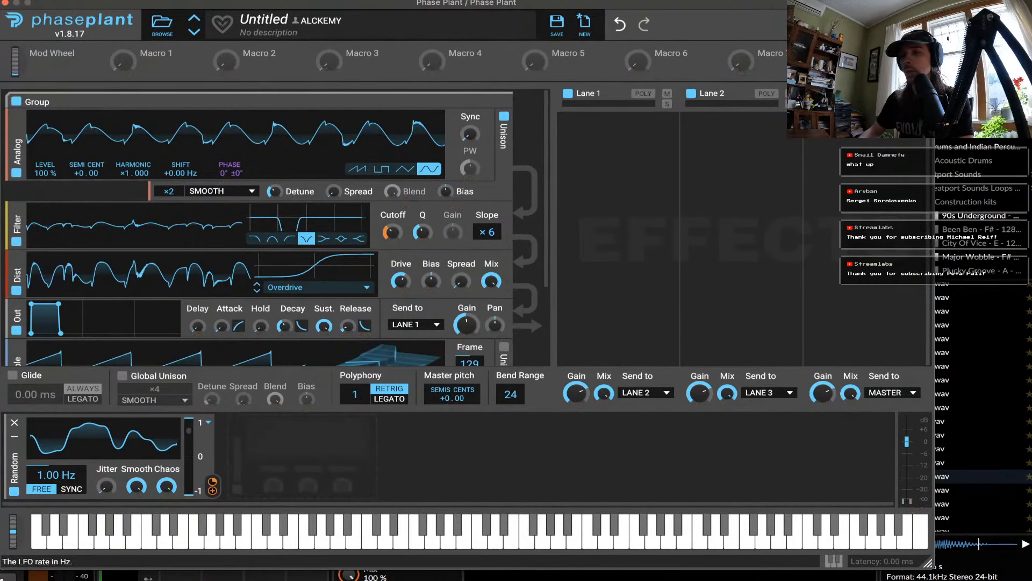
Route the Random modulator to Macro 3 as well and set its rate to 1.69 Hz.
left_click(212, 490)
left_click(329, 74)
left_click(344, 456)
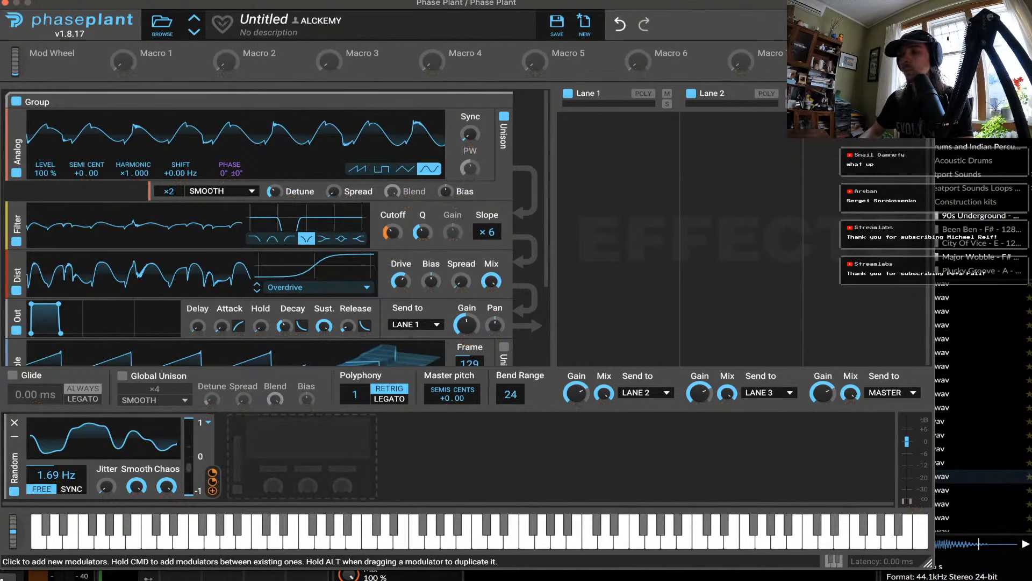
Duplicate the Random modulator and route the unassigned one to the filter's Q.
left_click_drag(14, 452, 302, 456)
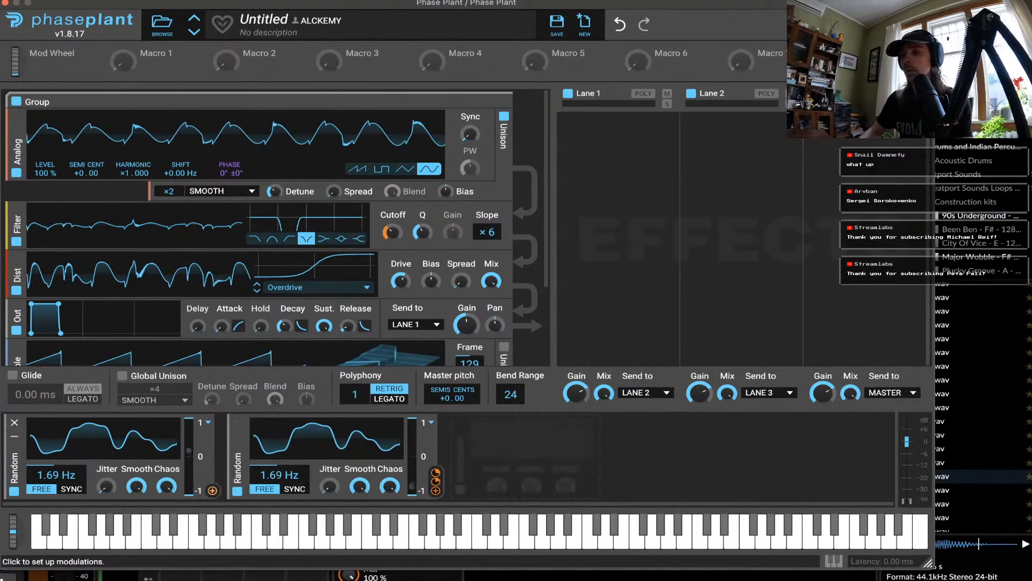
left_click(213, 491)
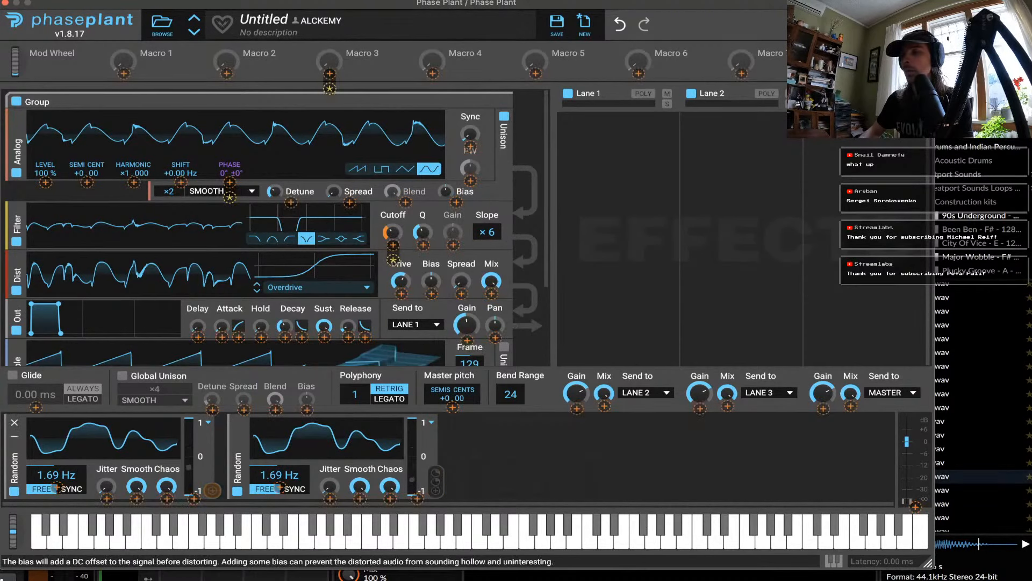
left_click(528, 234)
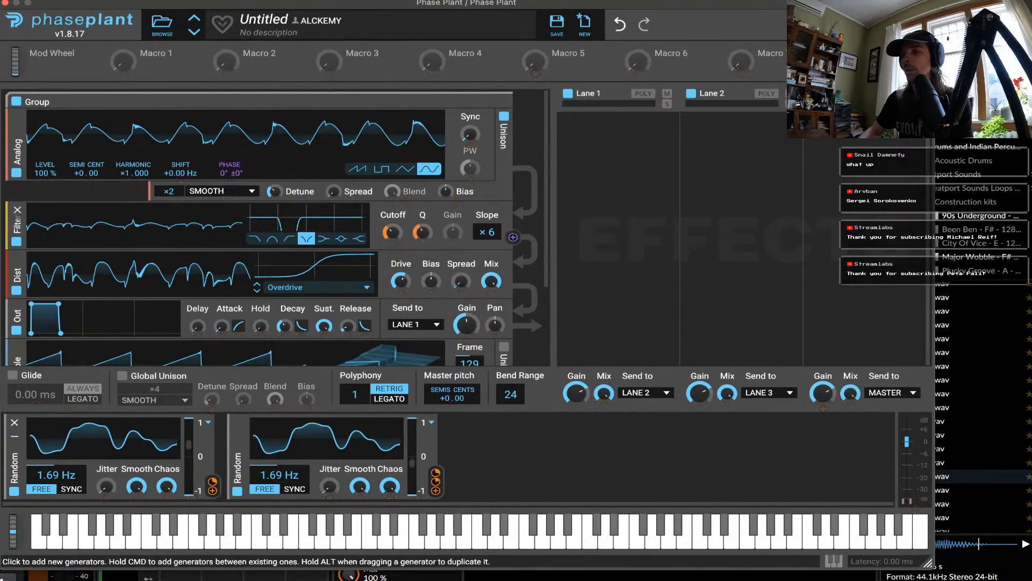
Link Macro 1 to the depths of the random cutoff and Q modulations, and rename the macro NEURO.
left_click(145, 65)
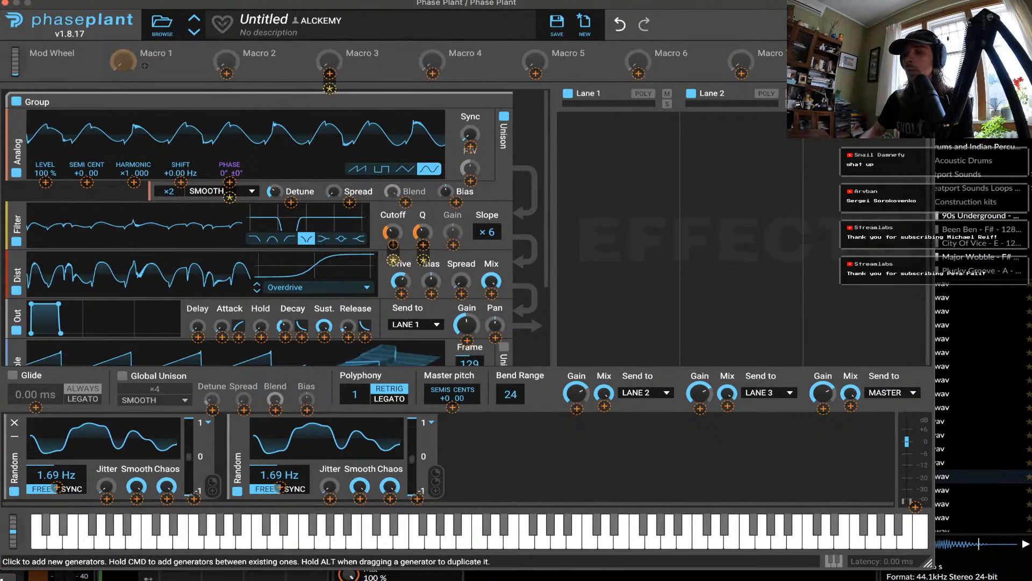
mouse_move(393, 260)
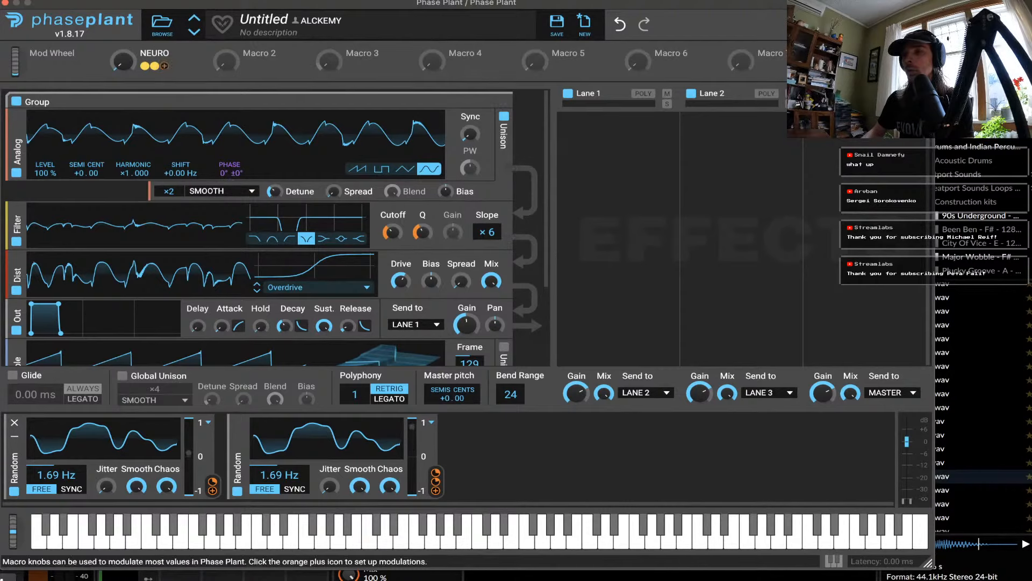
Turn the NEURO macro fully up and reset the Wavetable's harmonic to ×1.000.
left_click_drag(123, 62, 123, 8)
scroll(341, 236, "down", 1)
scroll(341, 235, "down", 5)
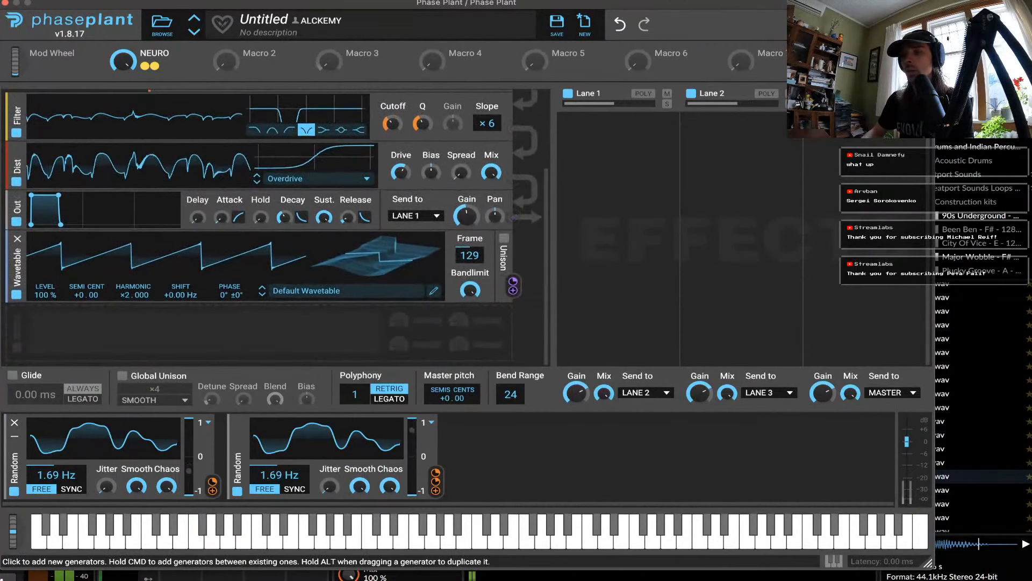
double_click(133, 291)
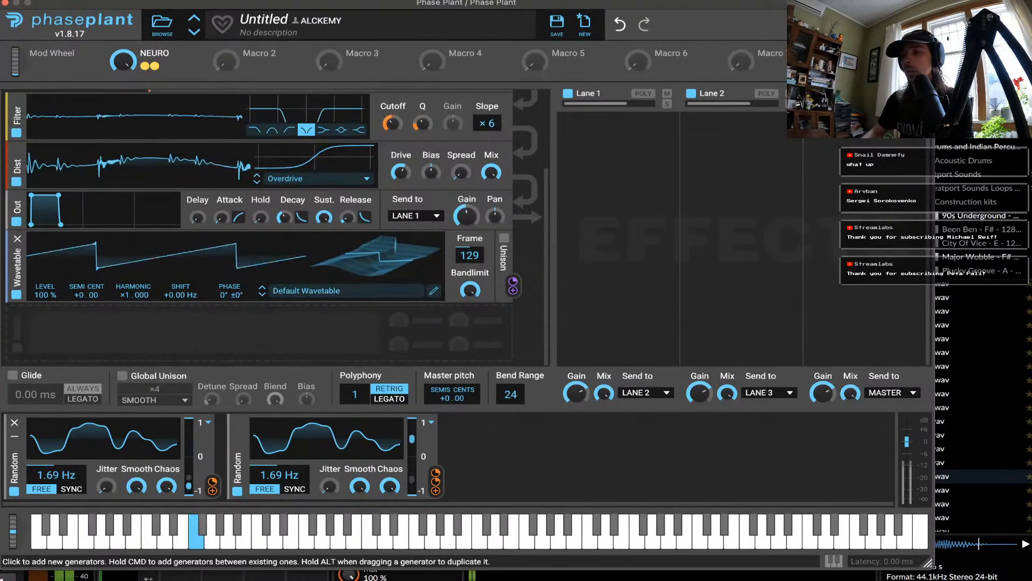
Fine-tune the Analog oscillator's sync multiplier.
scroll(417, 213, "up", 1)
scroll(277, 228, "up", 5)
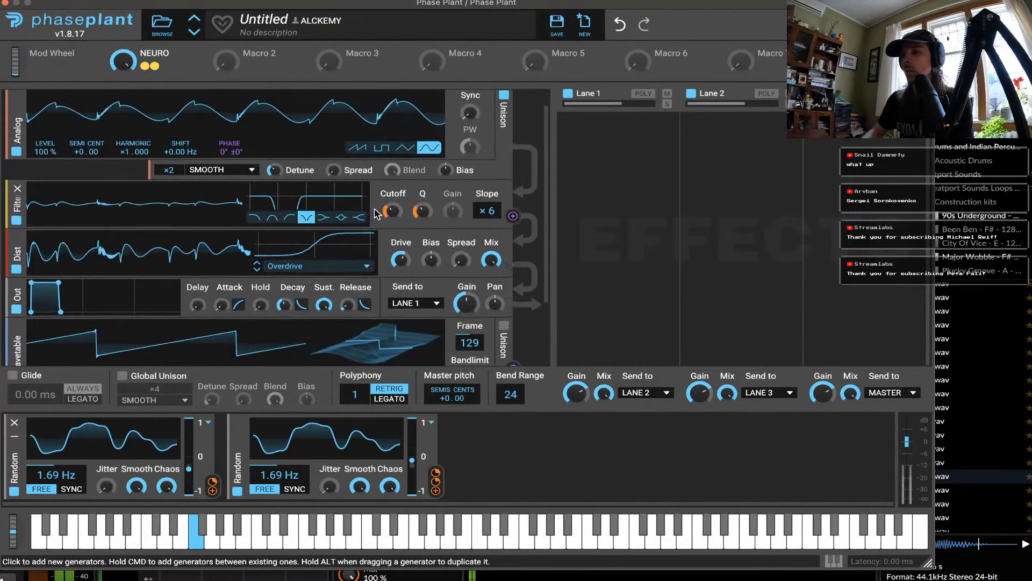
mouse_move(470, 122)
left_click_drag(470, 122, 470, 118)
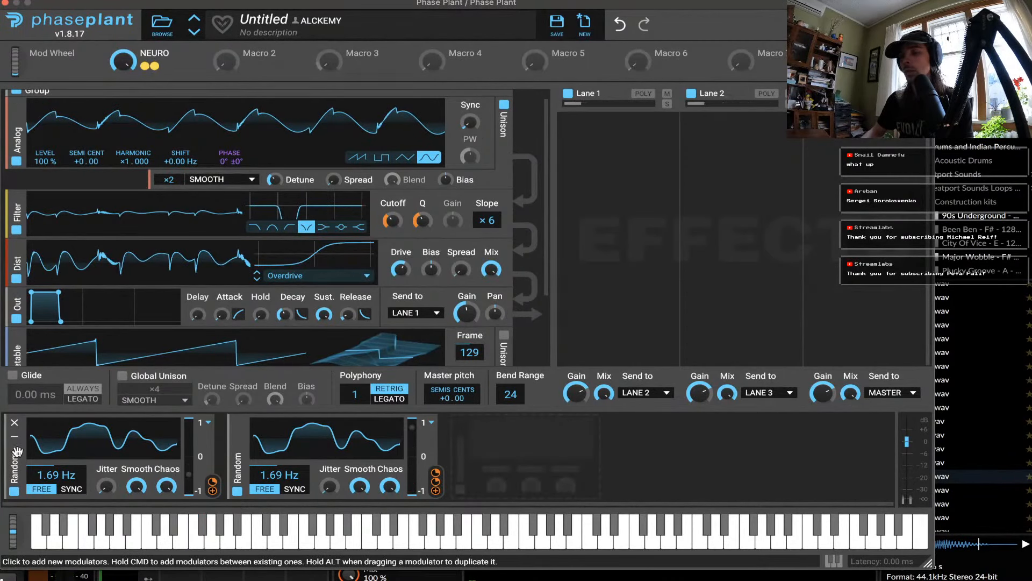
Duplicate the Random modulator once more and route the first one to the Analog oscillator's sync.
left_click(524, 457)
left_click_drag(212, 490, 470, 135)
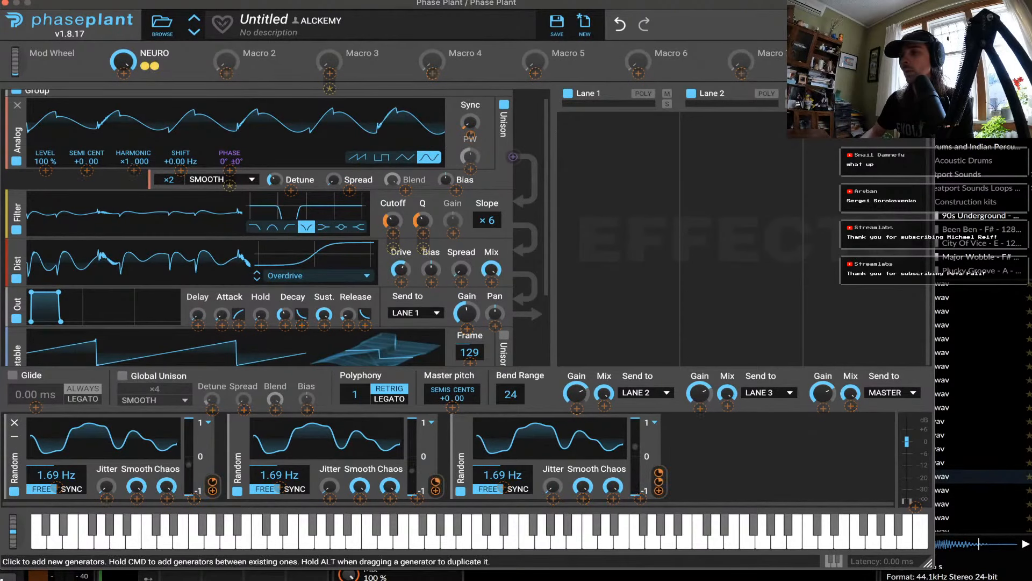
Link the NEURO macro to the depth of the Random modulation on the Analog oscillator's sync.
left_click(164, 65)
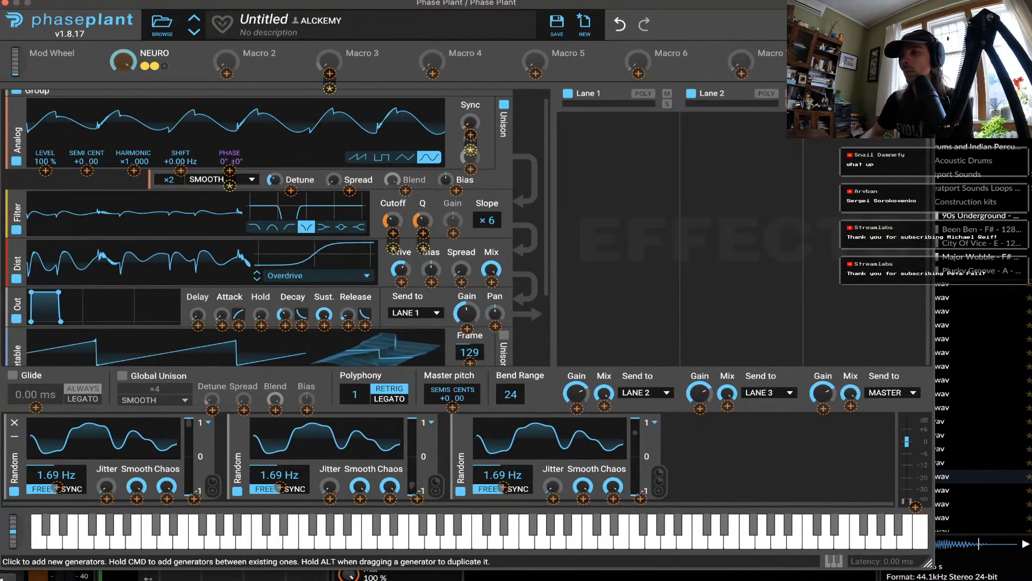
mouse_move(466, 156)
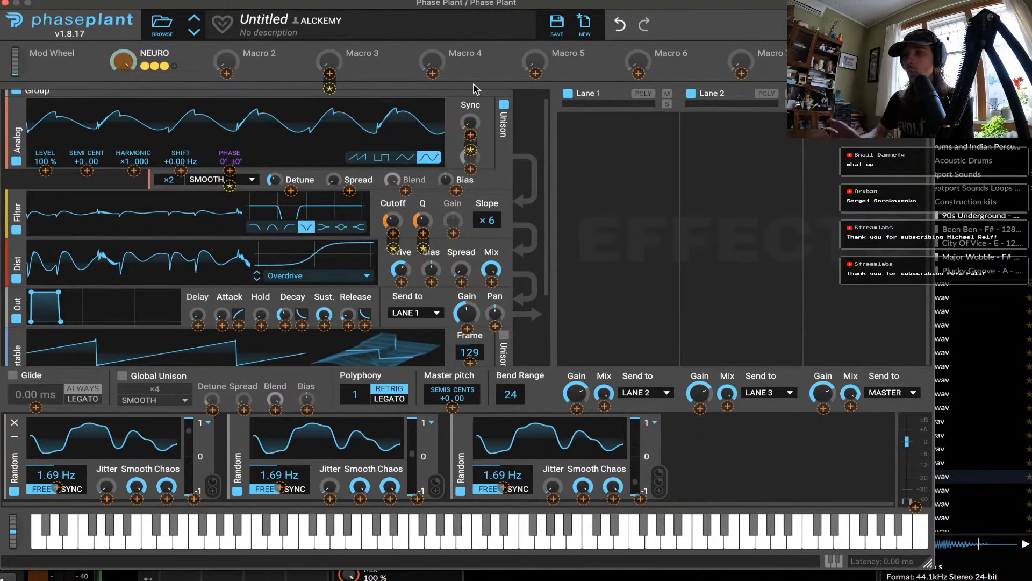
left_click(124, 62)
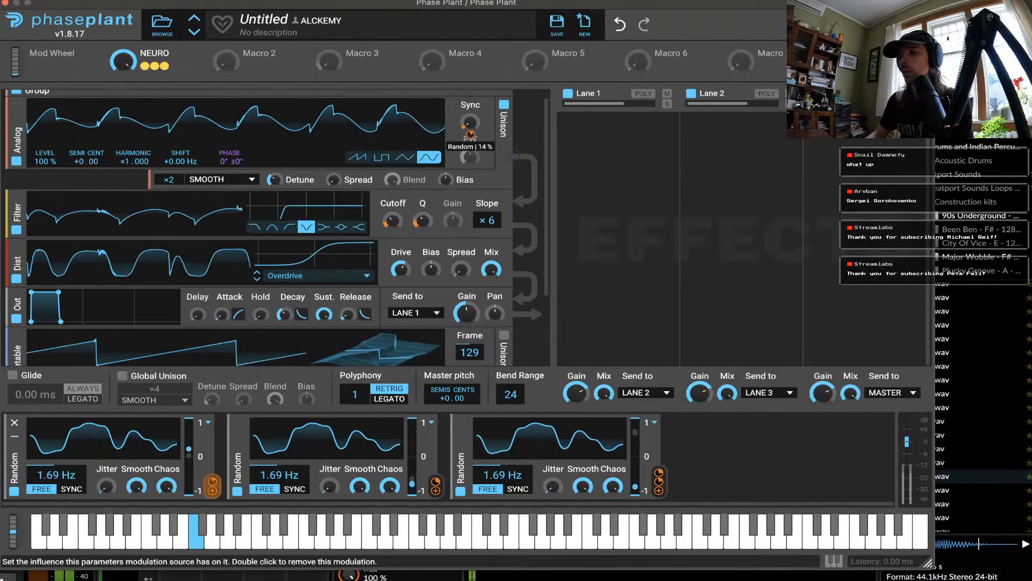
Insert a Noise generator between the Analog oscillator and the Filter, with its level at 2 %.
scroll(514, 215, "down", 2)
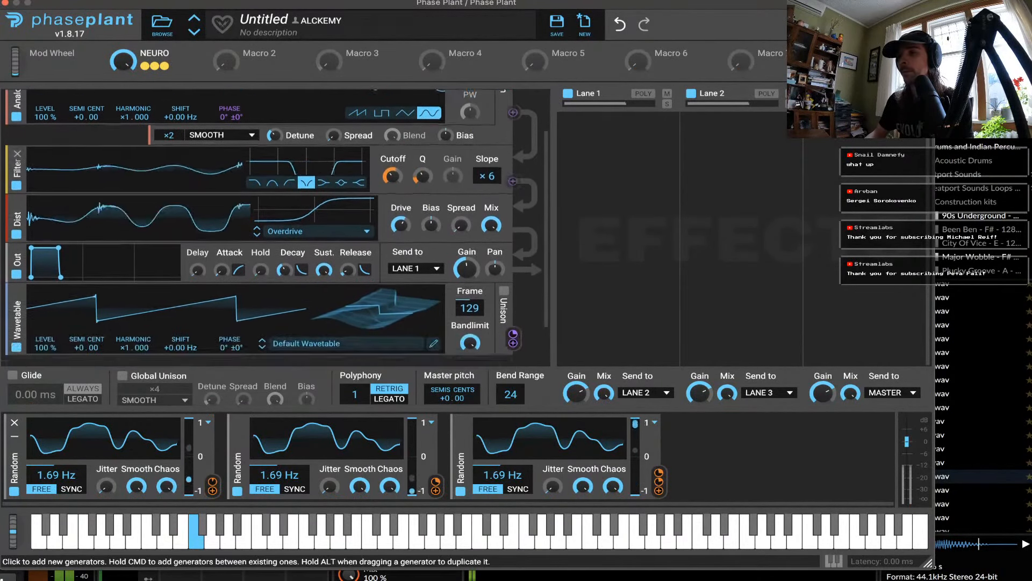
scroll(409, 168, "down", 2)
scroll(409, 168, "up", 4)
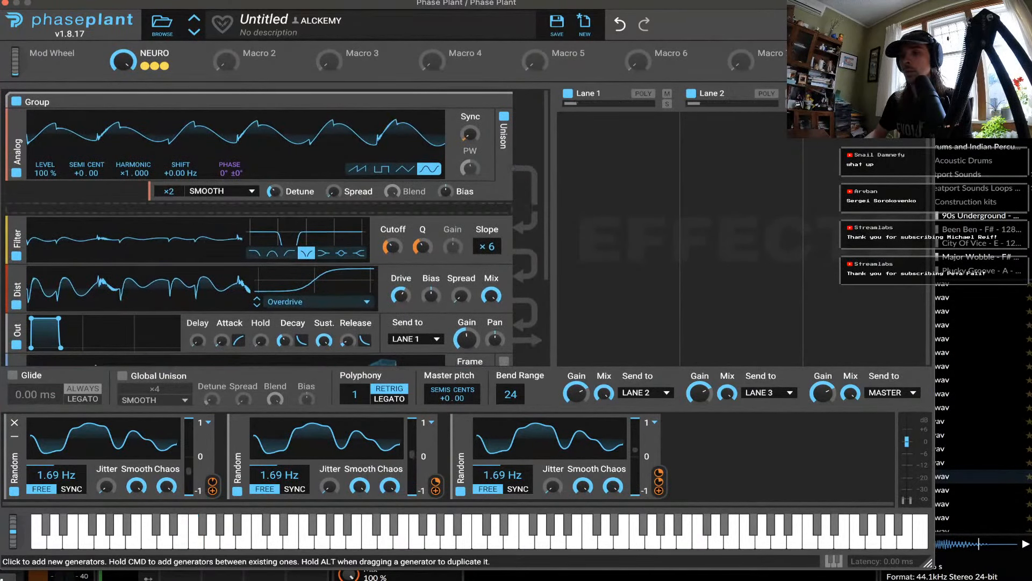
left_click(77, 208)
left_click(101, 268)
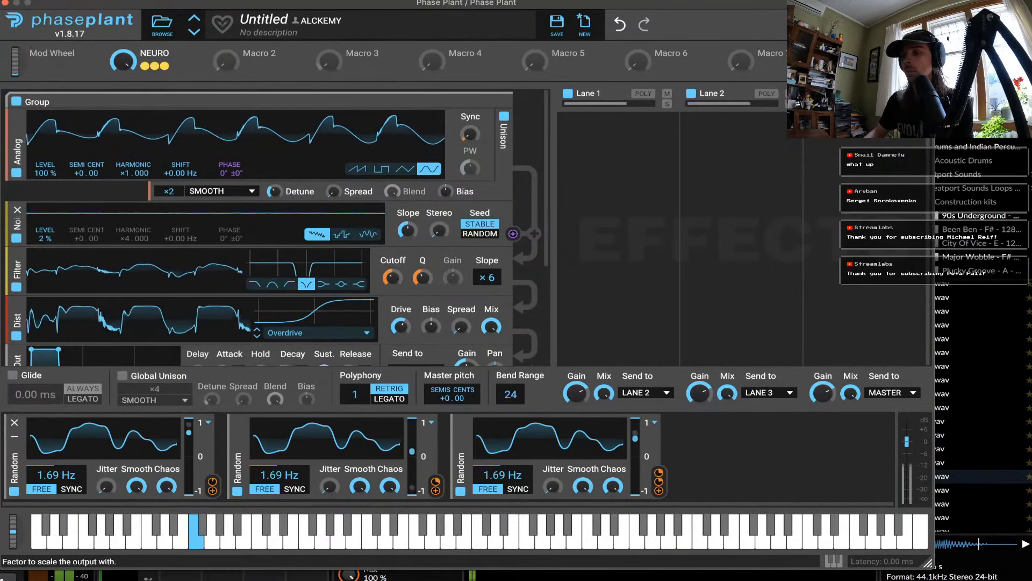
Try the Filter ahead of the Noise generator and restore the original order.
left_click_drag(17, 273, 17, 219)
left_click_drag(17, 268, 17, 220)
Insert a second Filter before the Distortion, set it to peak with a cutoff of about 90 Hz, and raise its gain.
scroll(87, 231, "down", 1)
scroll(86, 231, "down", 3)
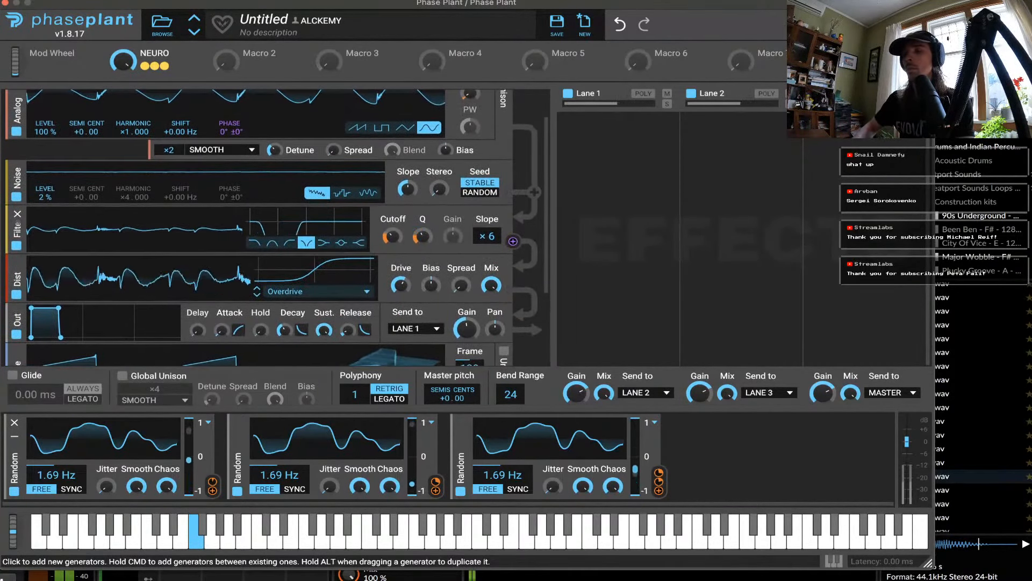
left_click_drag(19, 232, 20, 243)
key("super")
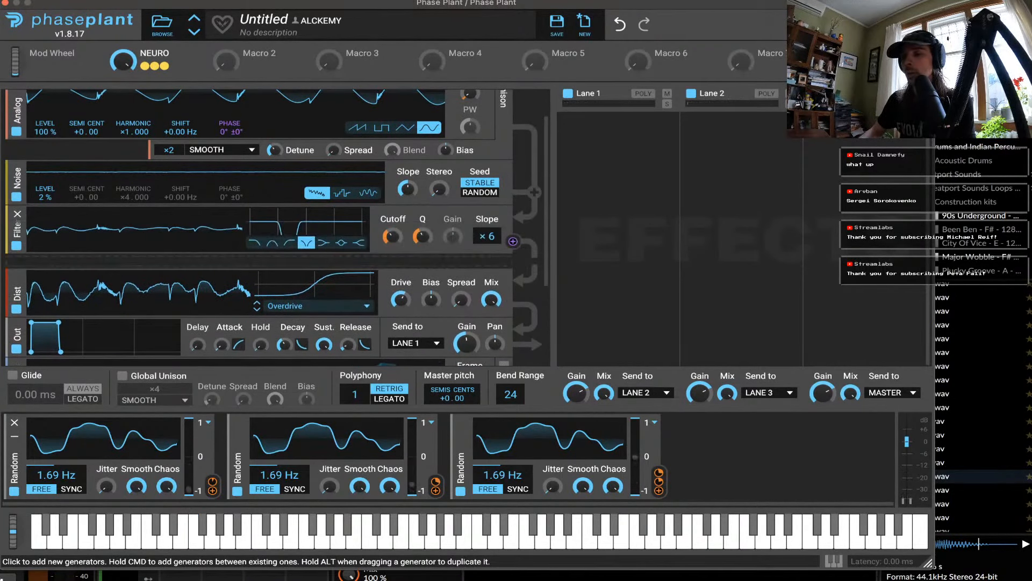
left_click(32, 262, "super")
left_click(114, 323)
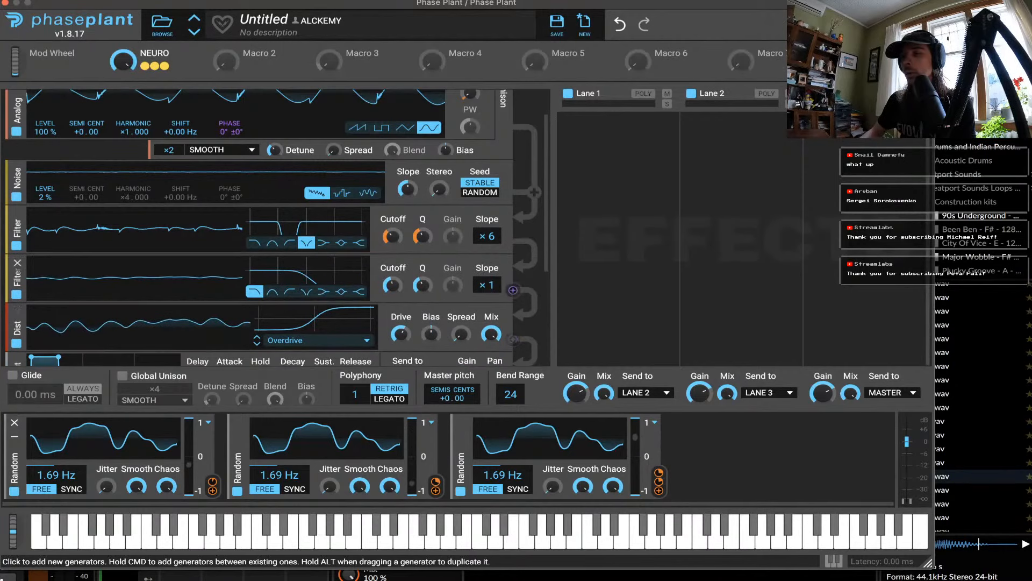
left_click(341, 291)
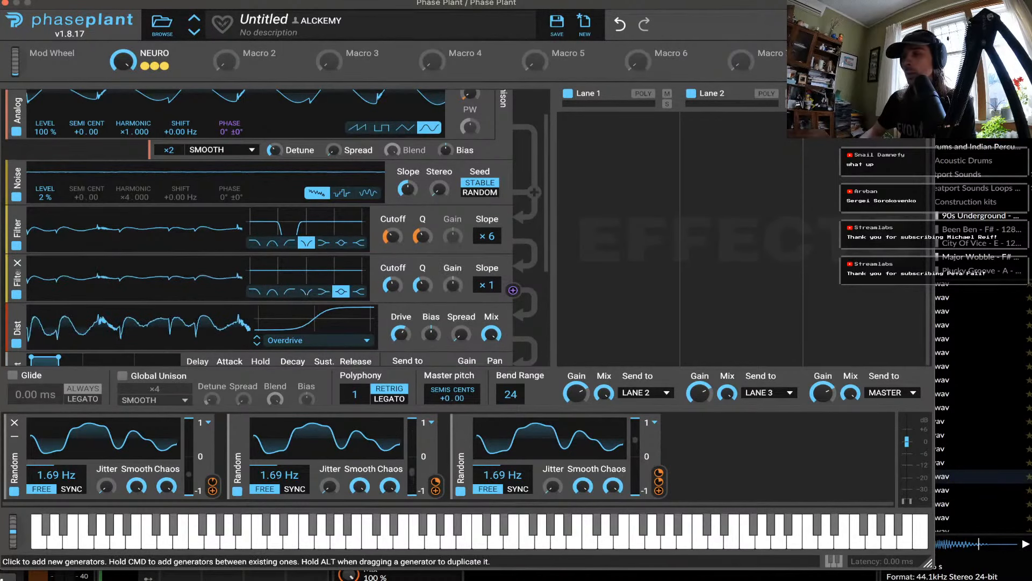
left_click_drag(393, 285, 392, 307)
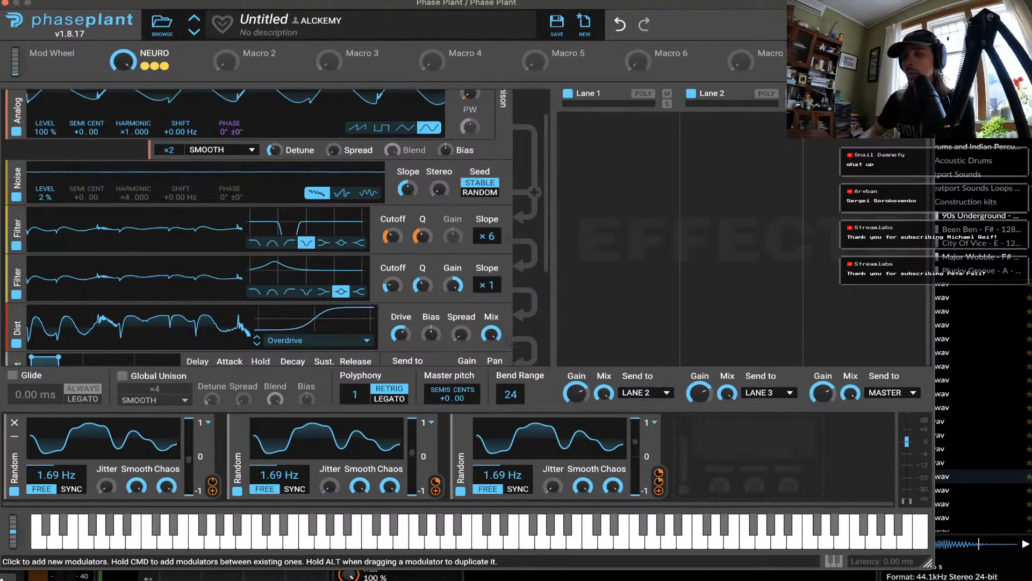
Route the first Random to the peak Filter's cutoff at 21 % and link that modulation's depth to the NEURO macro.
left_click(213, 492)
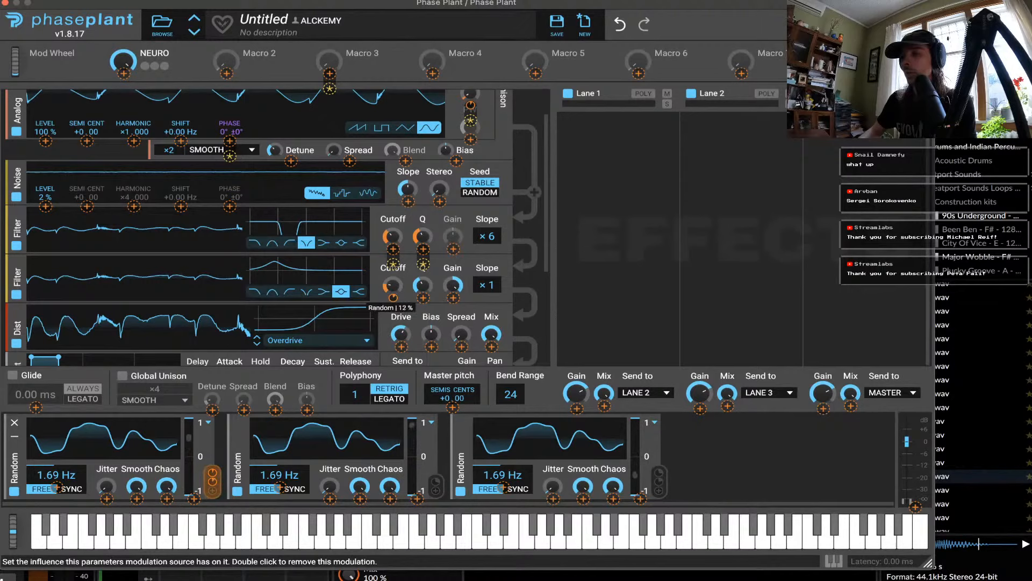
left_click(393, 285)
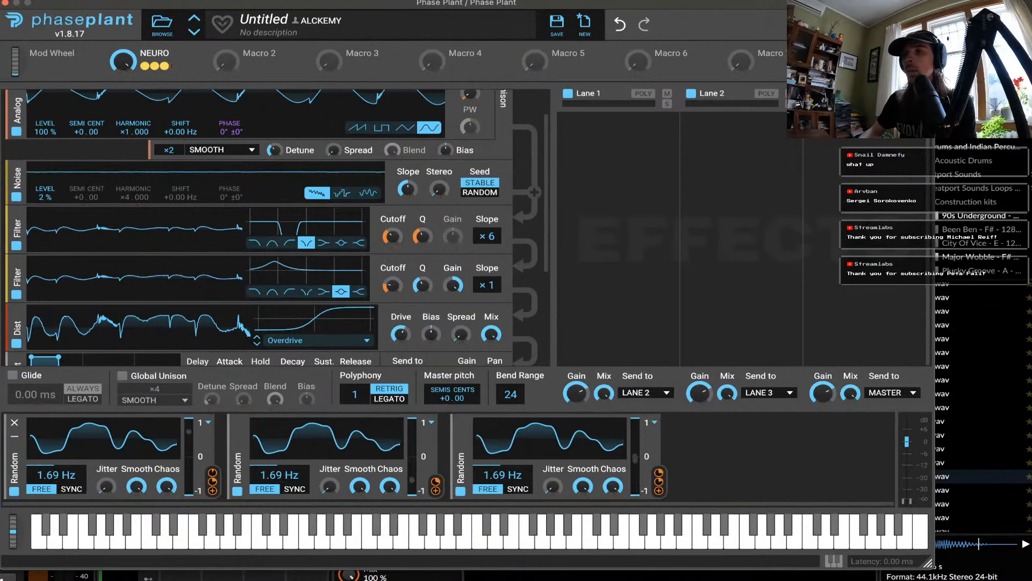
left_click(174, 65)
mouse_move(393, 312)
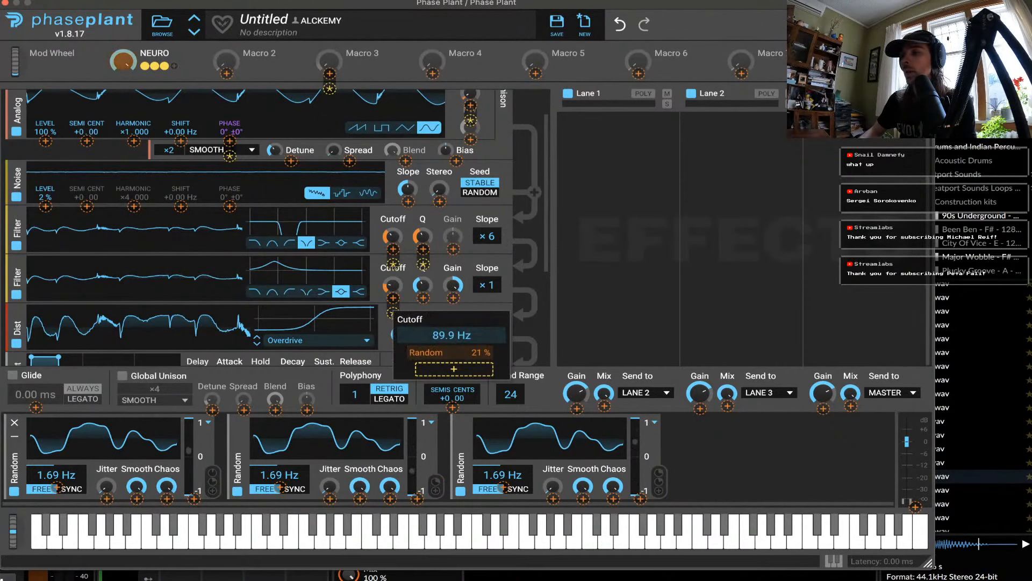
left_click(454, 369)
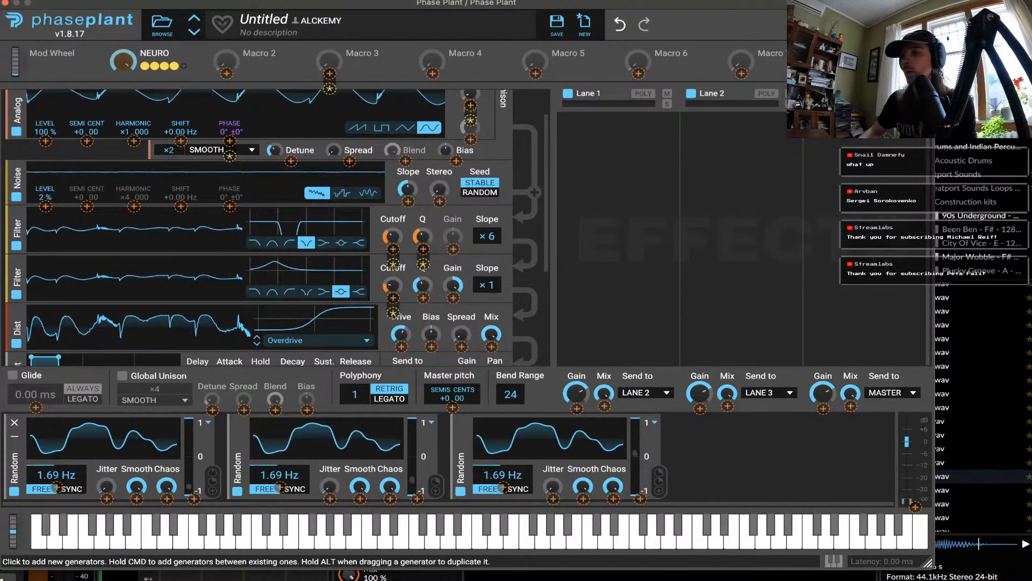
scroll(259, 226, "down", 1)
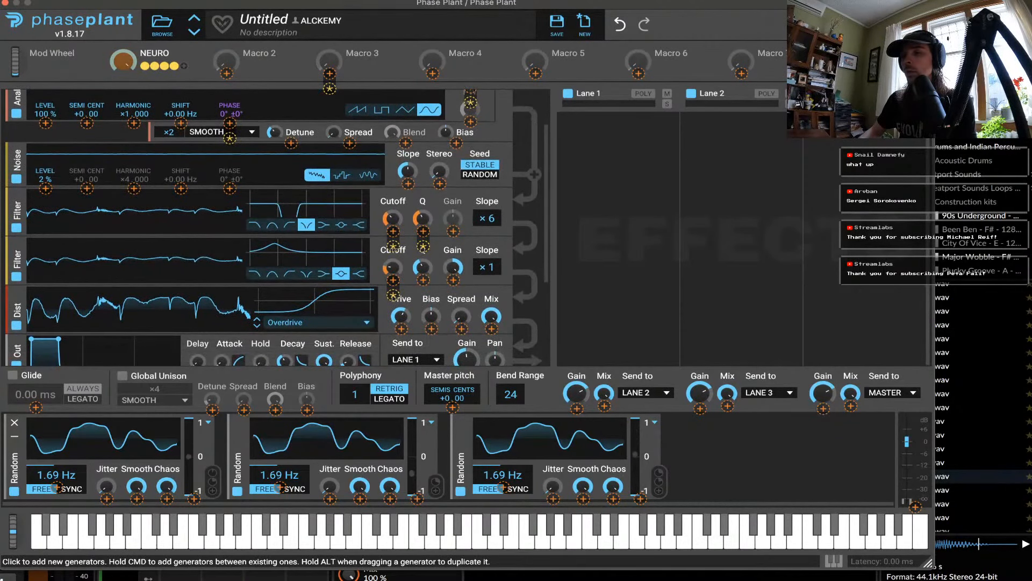
Duplicate the Overdrive Distortion between the two Filters and move the last Distortion ahead of the notch Filter.
left_click_drag(123, 61, 18, 246)
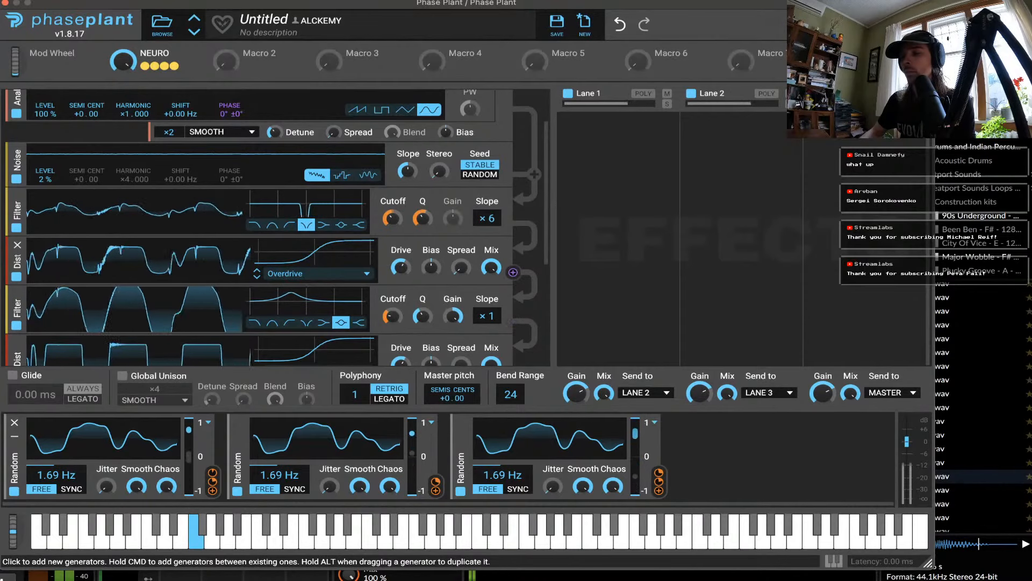
scroll(268, 226, "down", 2)
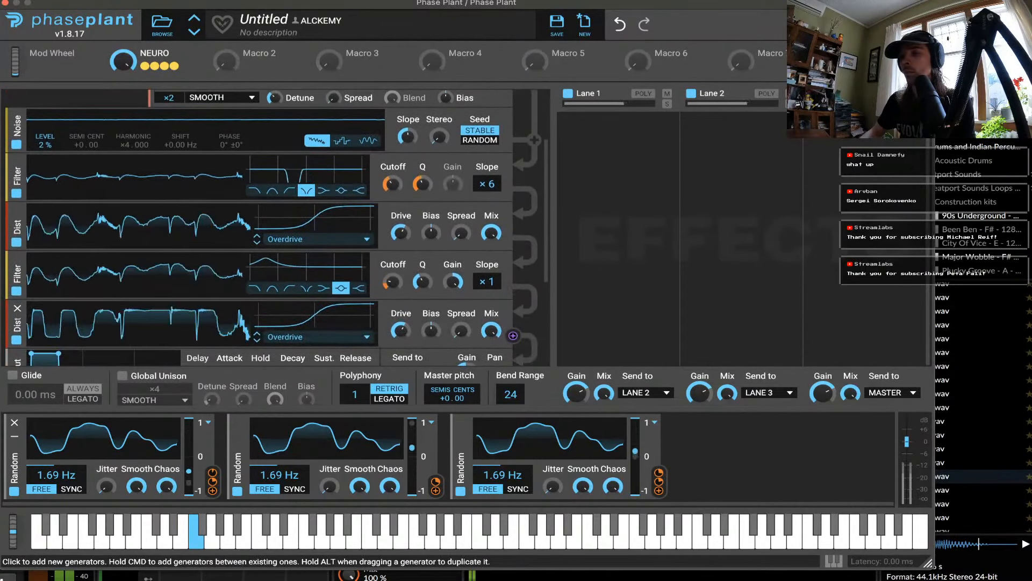
left_click_drag(18, 323, 18, 215)
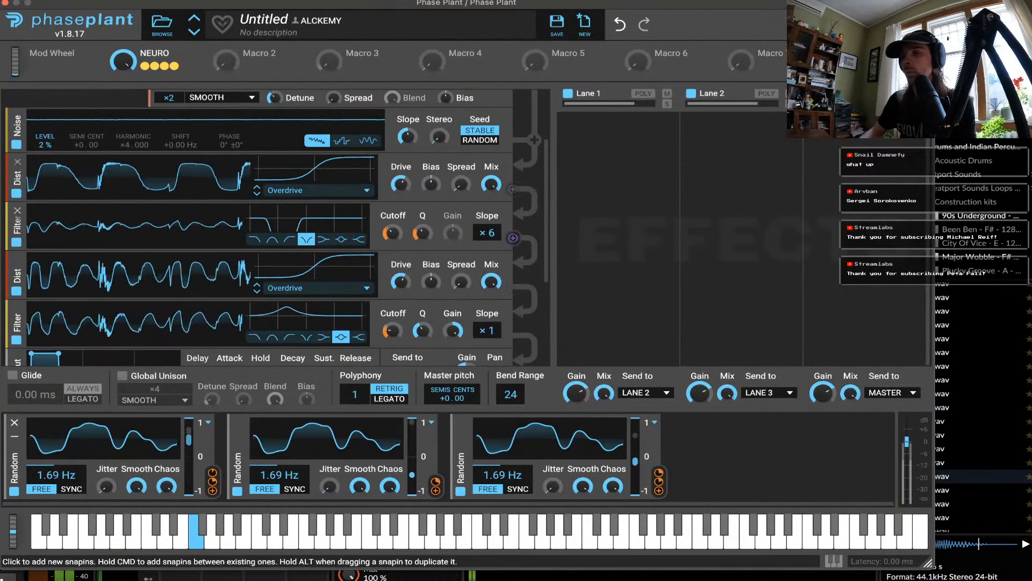
Add a Limiter to the third effect lane.
left_click(823, 157)
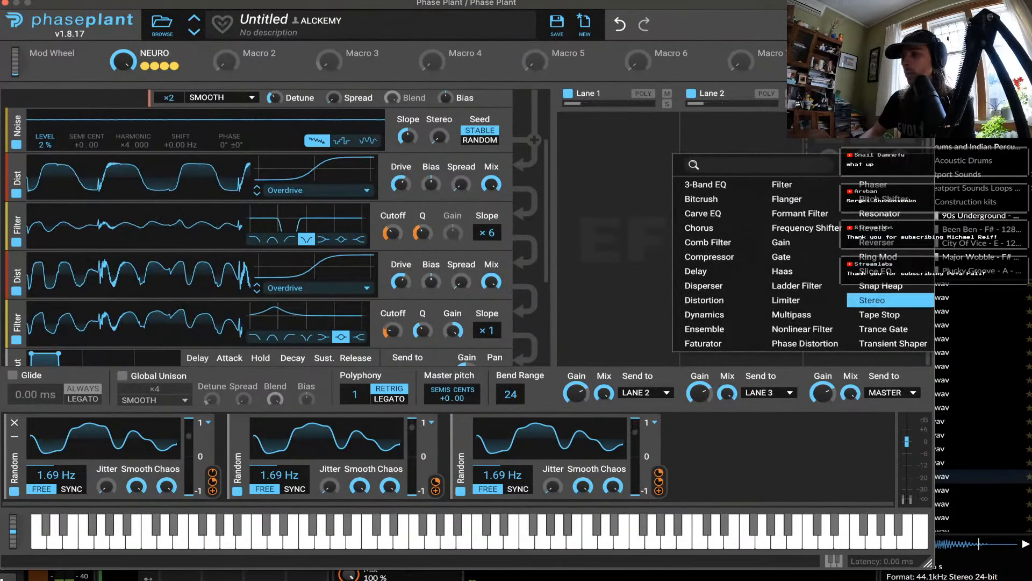
left_click(786, 300)
scroll(152, 199, "up", 1)
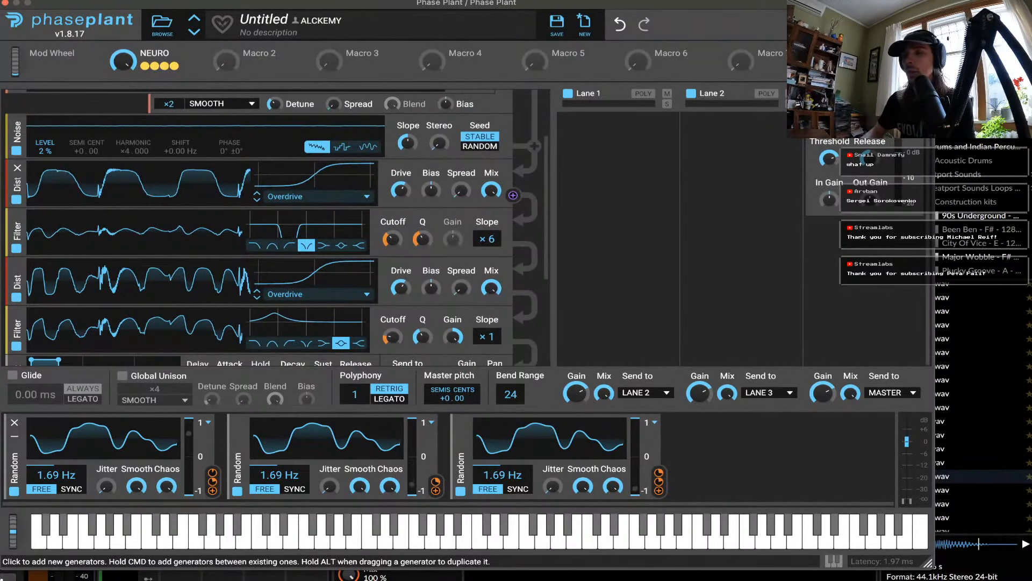
scroll(168, 194, "up", 3)
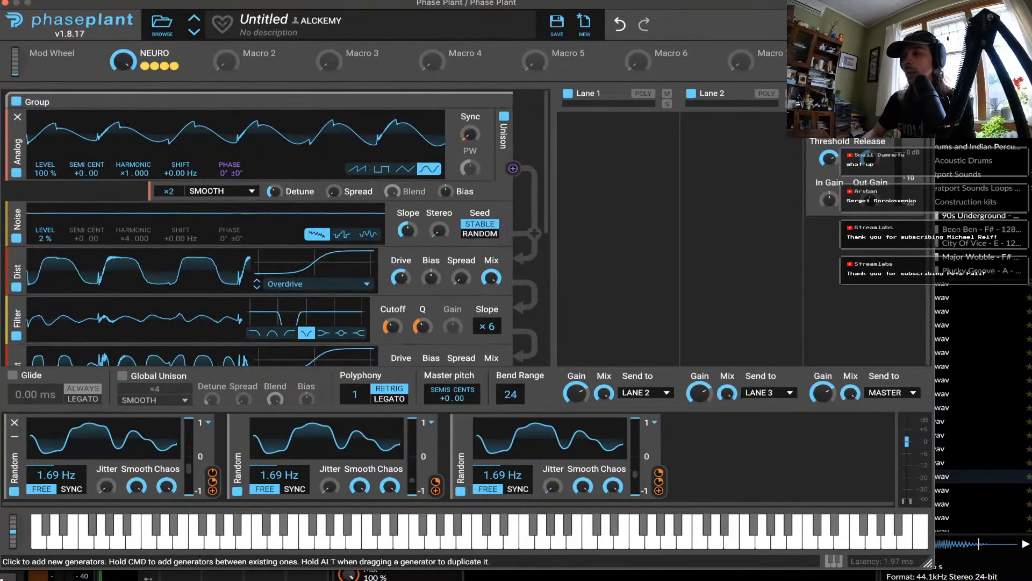
Add an Envelope modulator, lengthen its attack slightly and drop its sustain to zero with a curved decay.
left_click(700, 456)
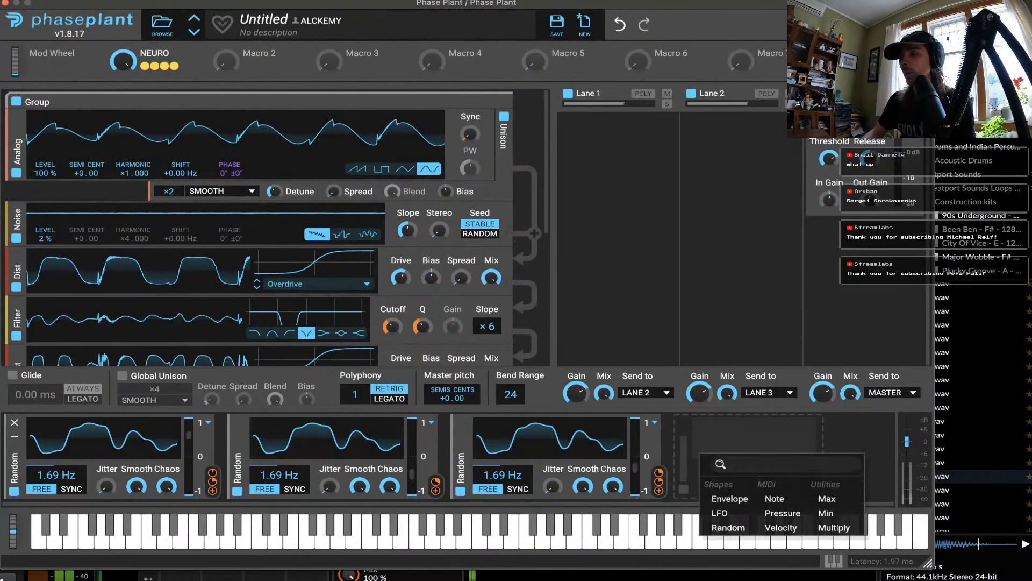
left_click(730, 498)
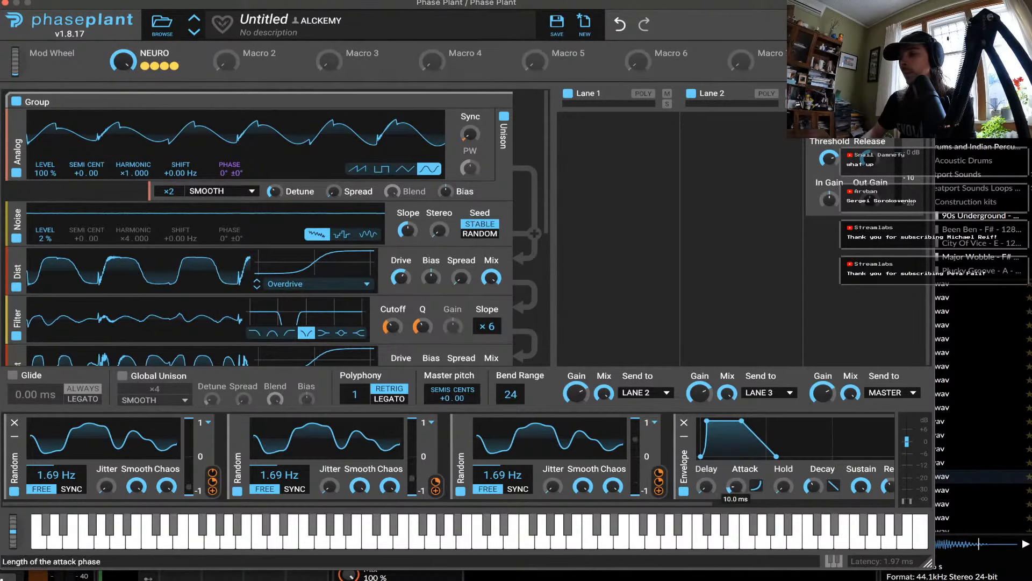
left_click_drag(734, 487, 735, 477)
left_click_drag(749, 421, 749, 457)
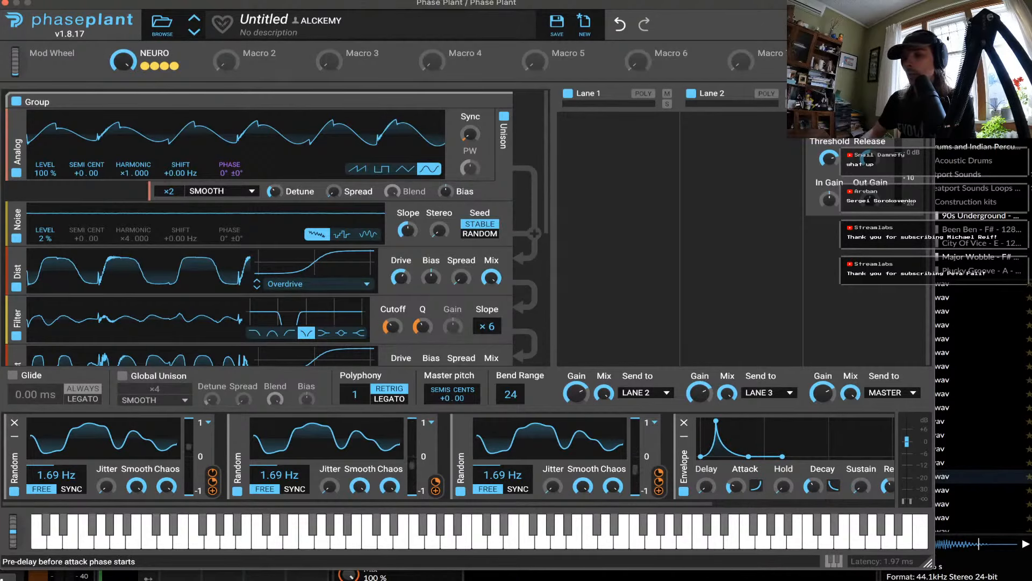
Route the Envelope to the master pitch and shorten its attack slightly.
scroll(706, 473, "right", 5)
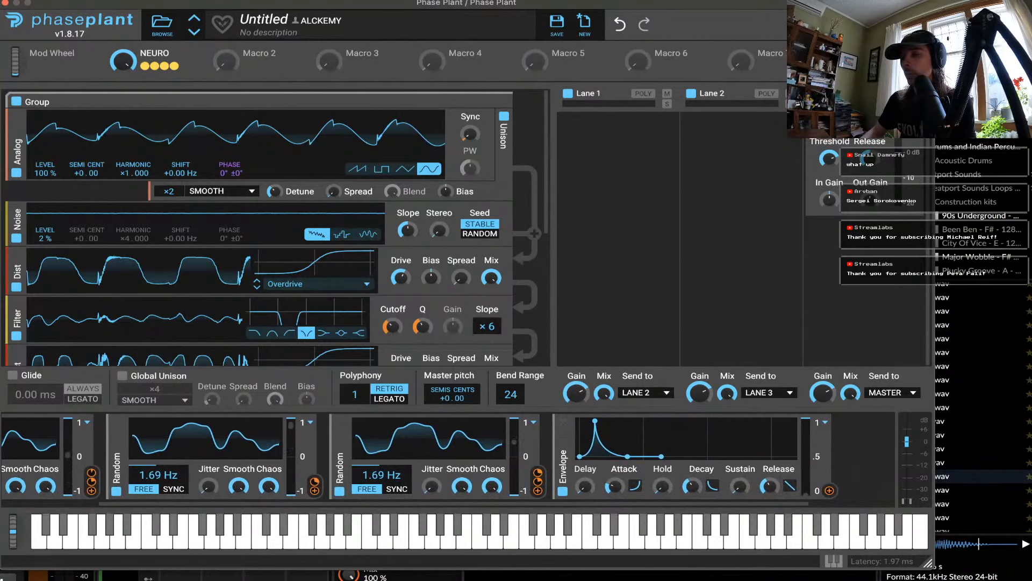
left_click(830, 490)
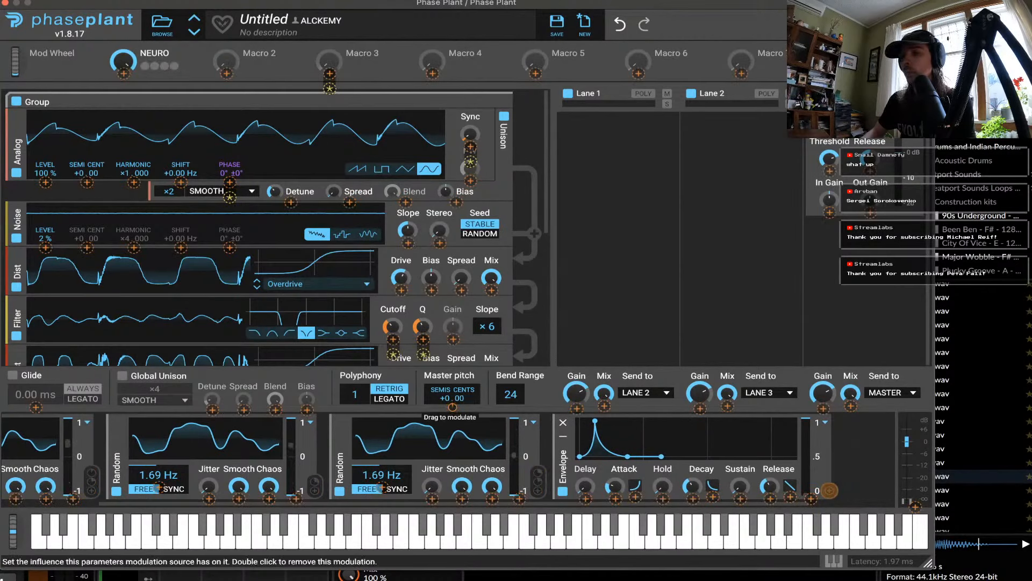
left_click(452, 407)
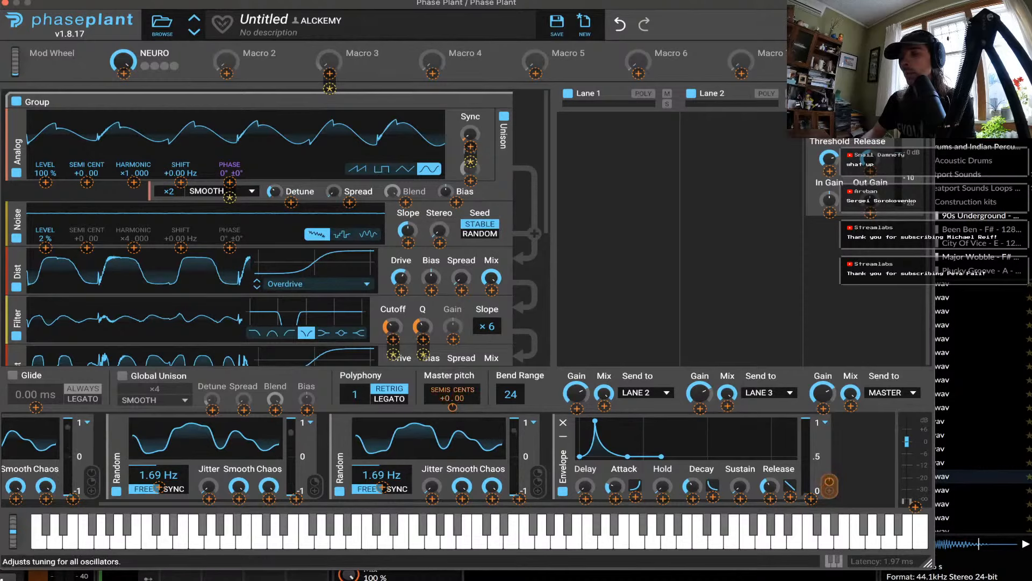
mouse_move(453, 407)
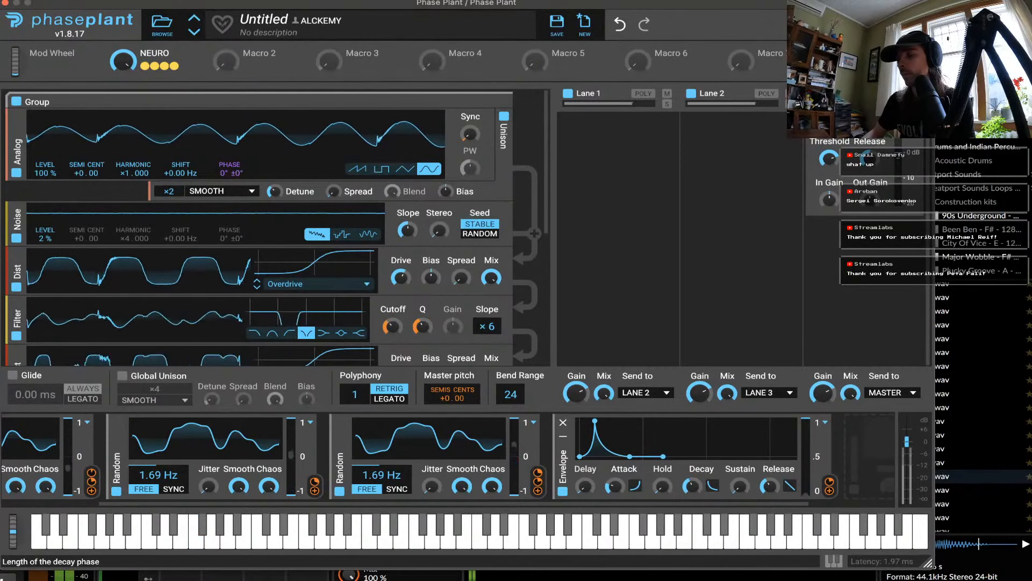
left_click_drag(613, 487, 613, 492)
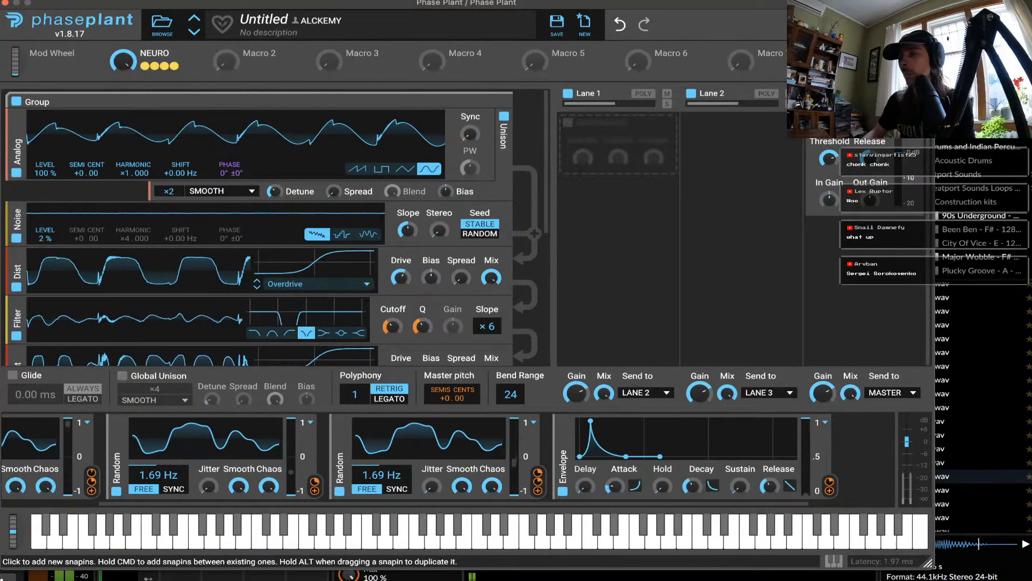
scroll(511, 215, "down", 5)
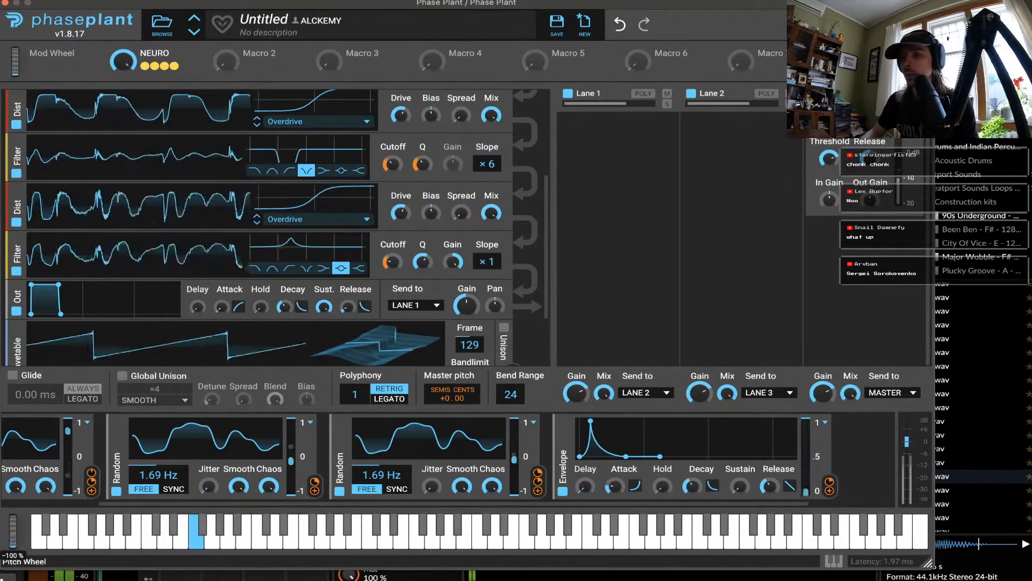
scroll(511, 220, "down", 1)
scroll(272, 240, "up", 3)
scroll(272, 240, "up", 3)
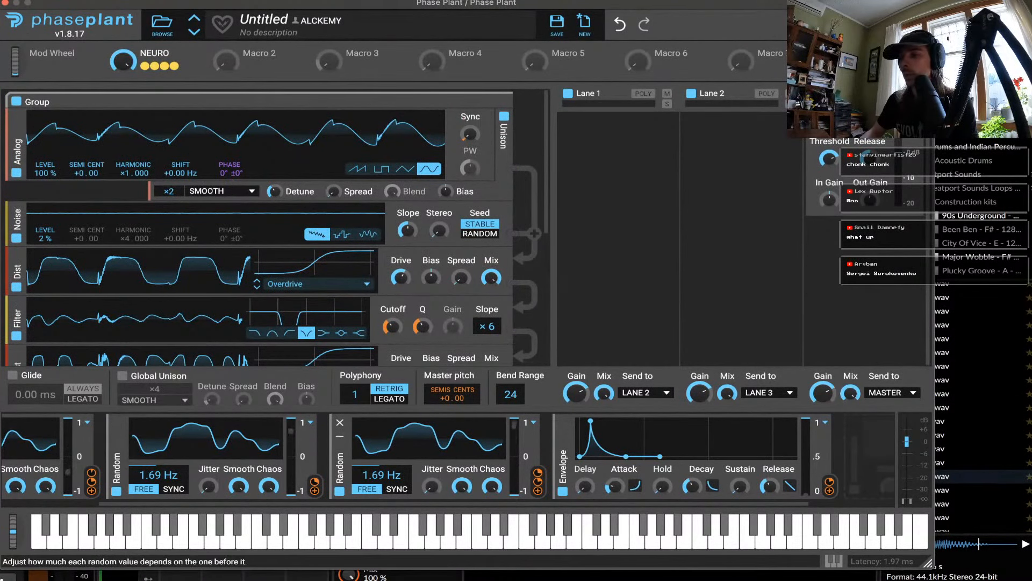
Route the second Random to the depth of the Wavetable's phase modulation on the Analog oscillator.
left_click(314, 487)
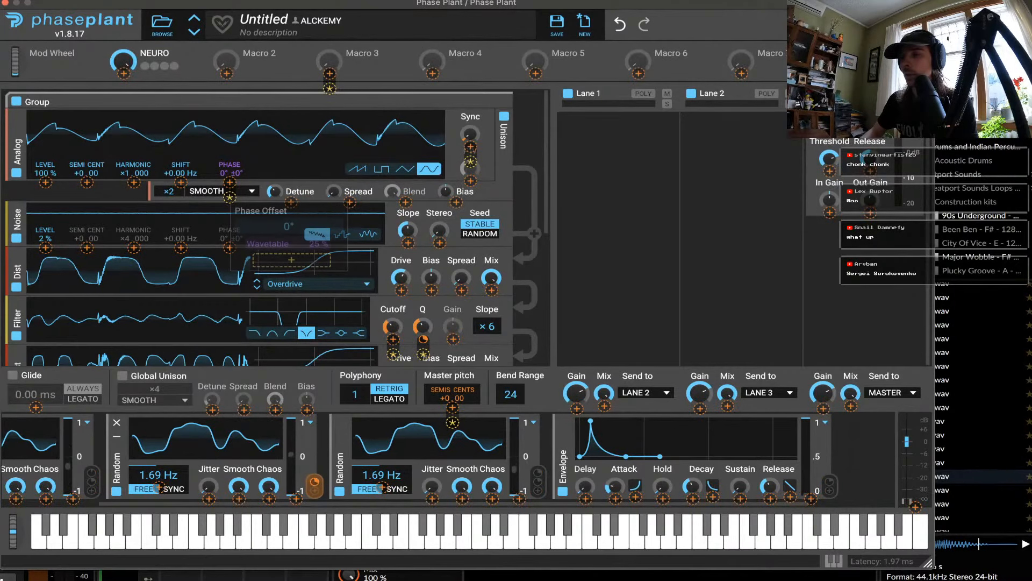
left_click(230, 197)
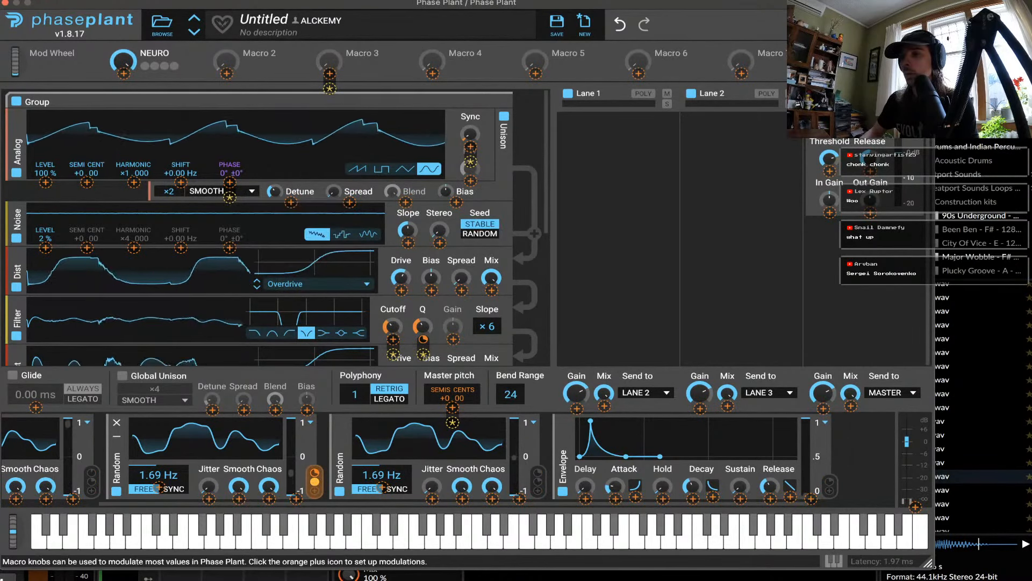
scroll(334, 169, "down", 4)
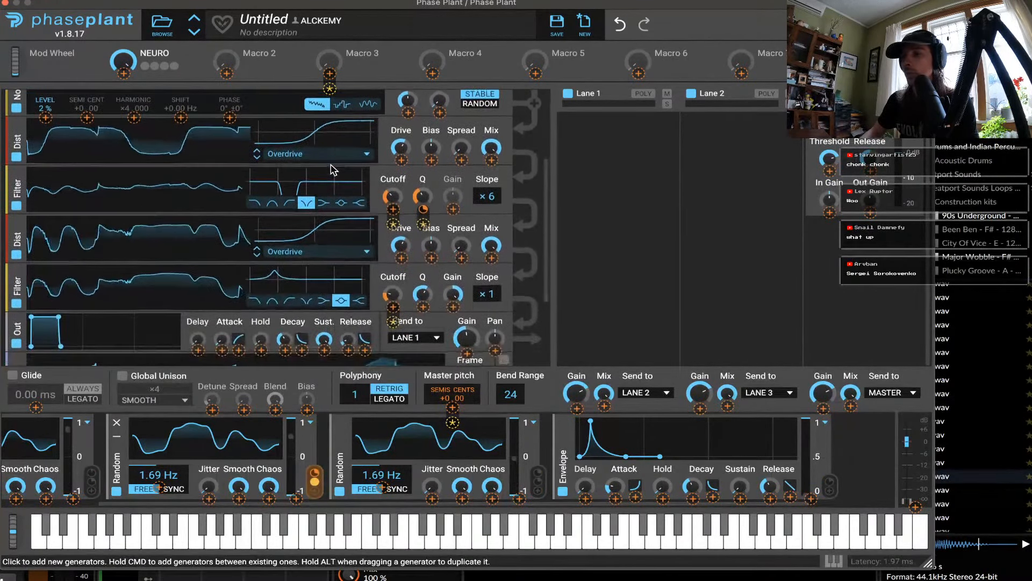
Route the third Random to the Wavetable's Frame with a modulation depth of about 44%.
scroll(333, 170, "down", 4)
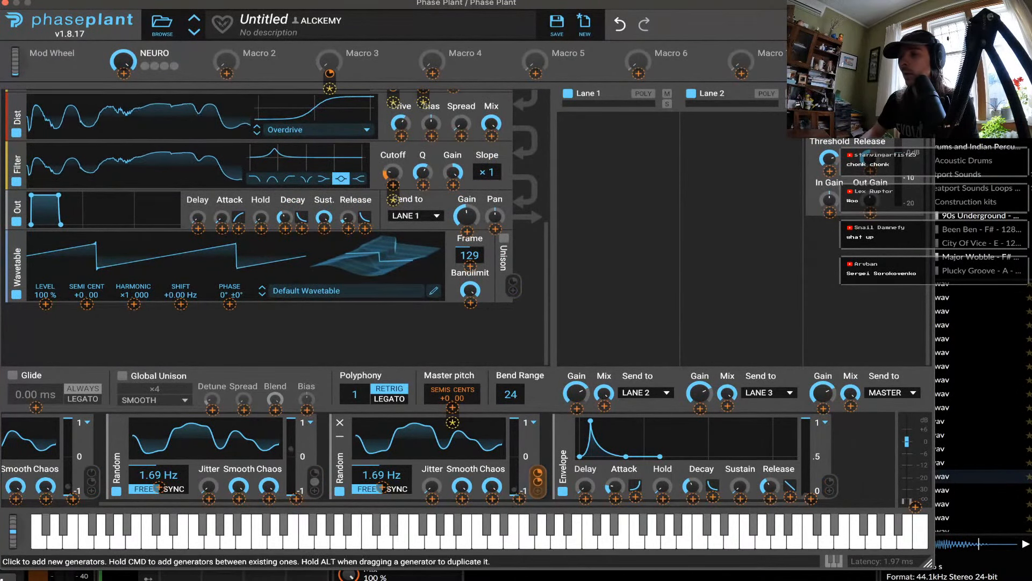
left_click(470, 266)
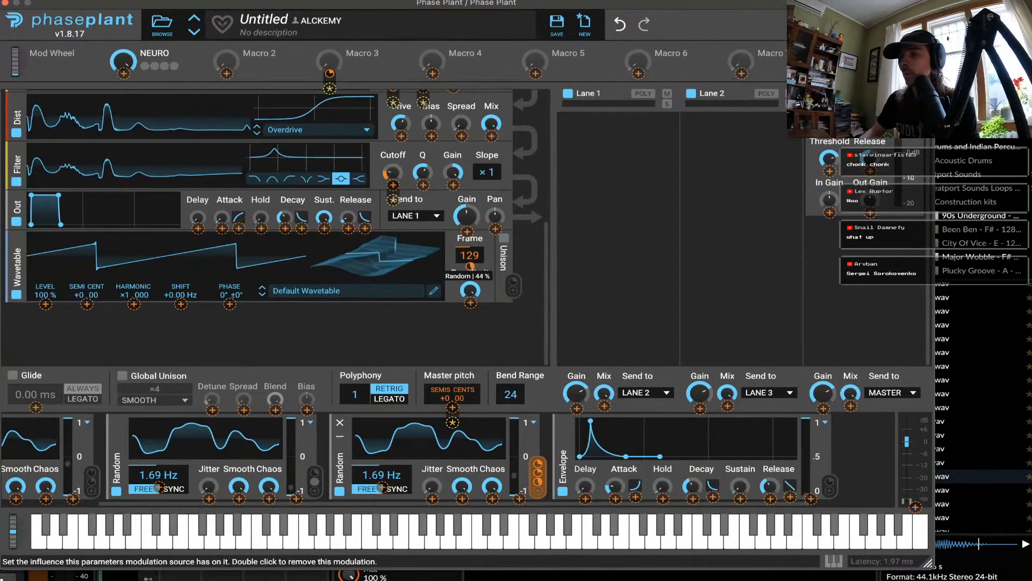
left_click(469, 331)
scroll(370, 276, "up", 5)
scroll(370, 276, "down", 4)
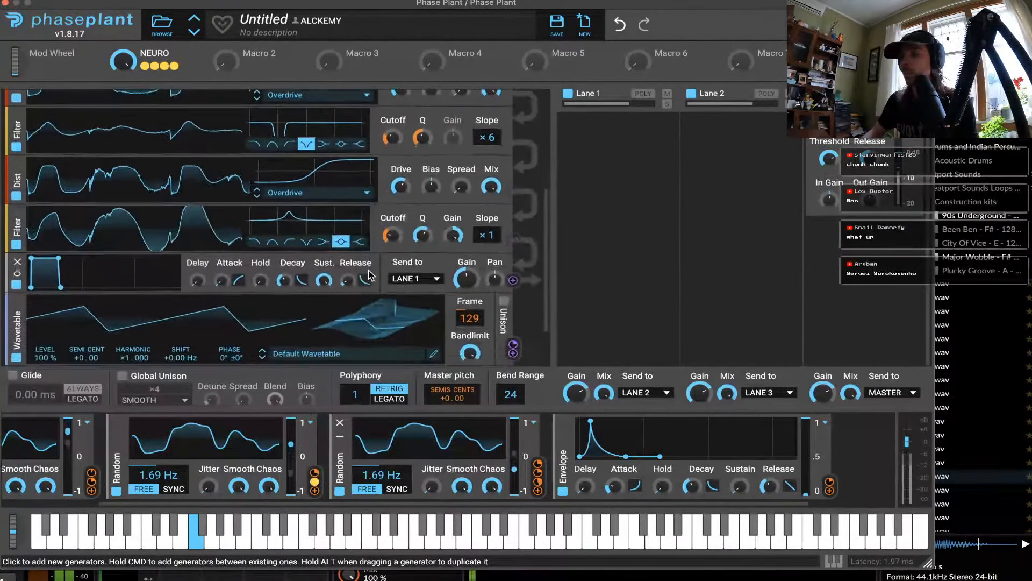
scroll(370, 276, "down", 2)
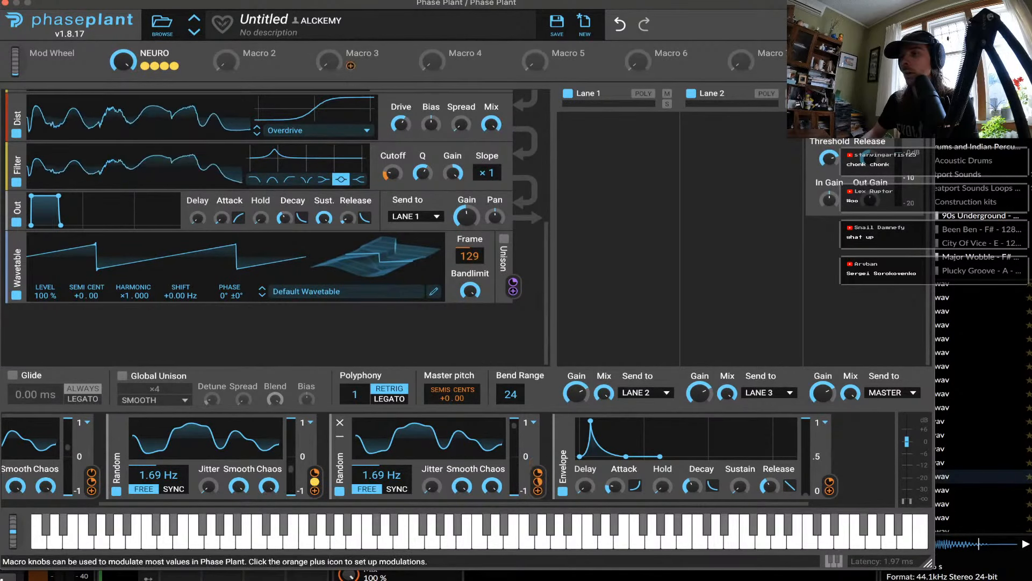
Route Macro 3 to the rate of all three Random modulators and try raising the macro.
scroll(446, 457, "left", 5)
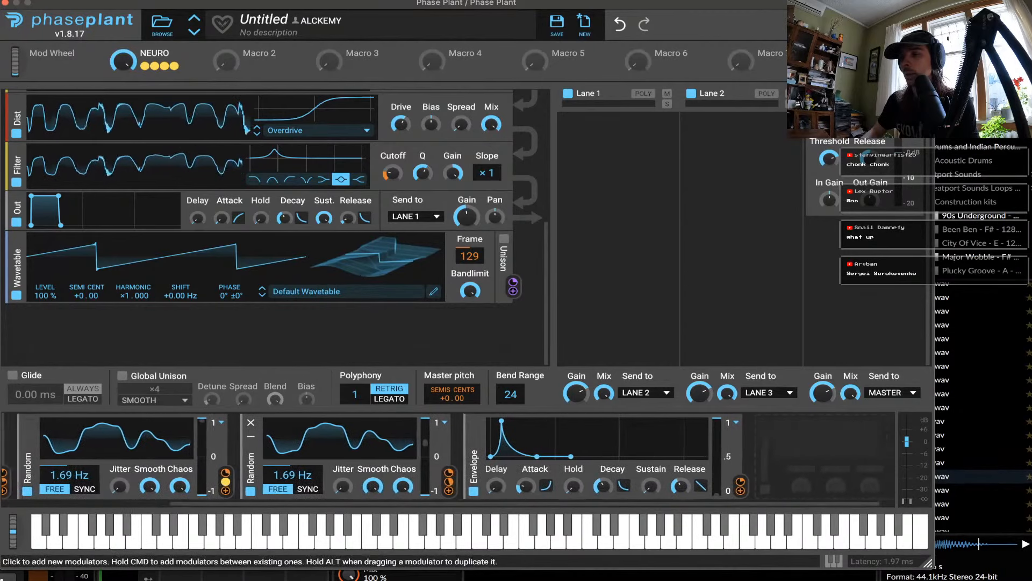
left_click(351, 65)
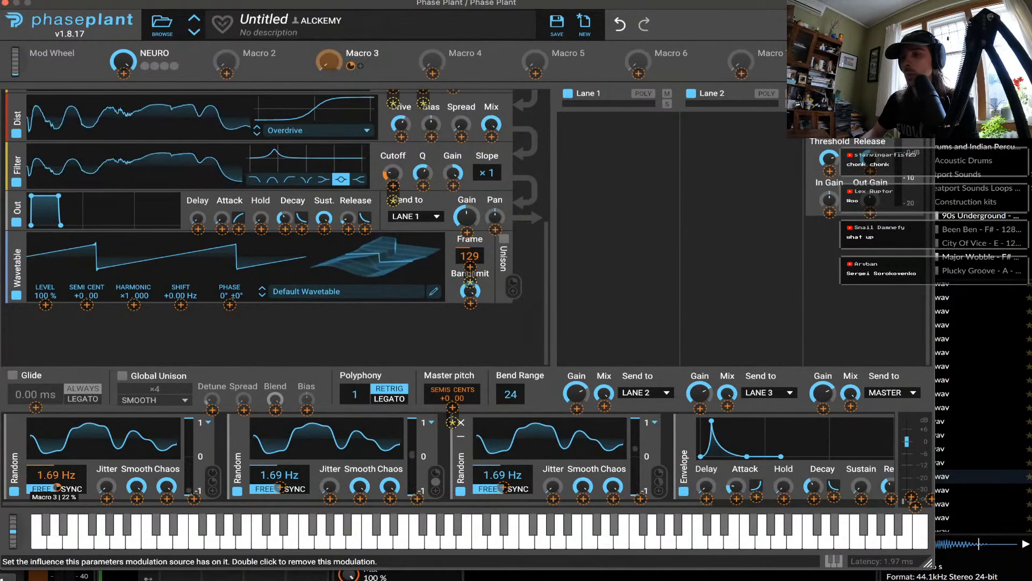
left_click(280, 487)
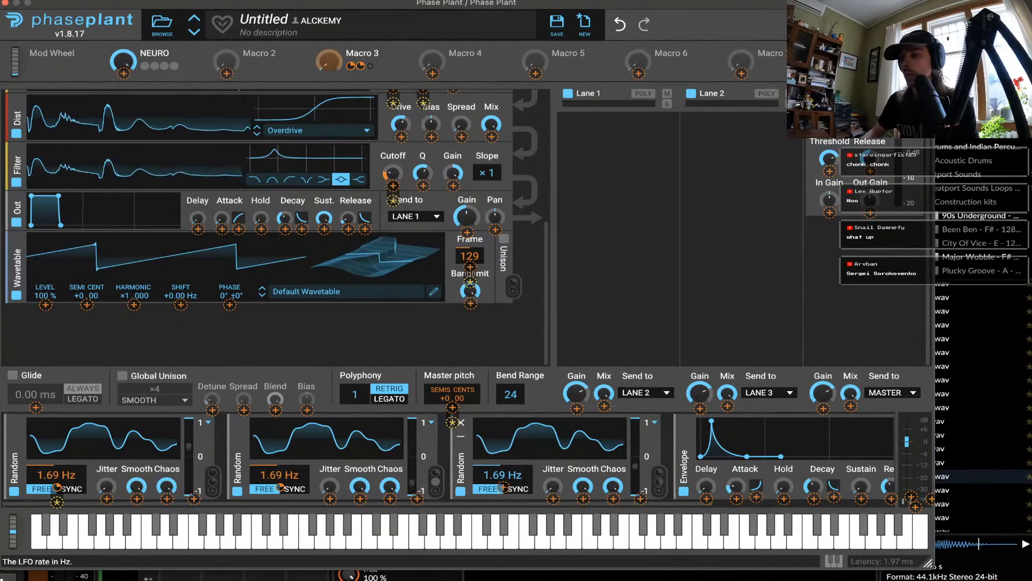
left_click(503, 487)
left_click(613, 226)
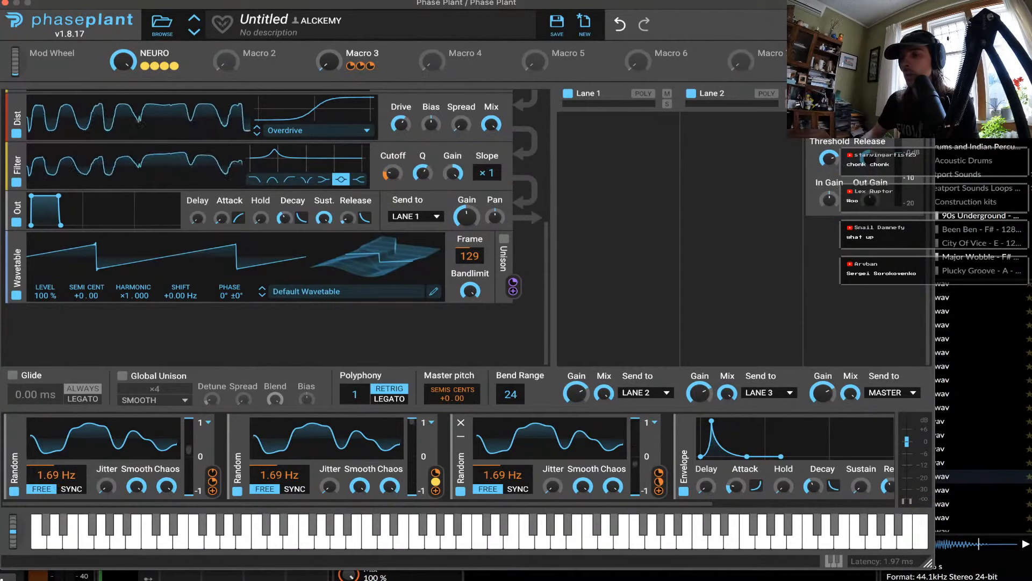
mouse_move(330, 61)
left_mouse_down()
mouse_move(329, 17)
mouse_move(329, 47)
left_mouse_up()
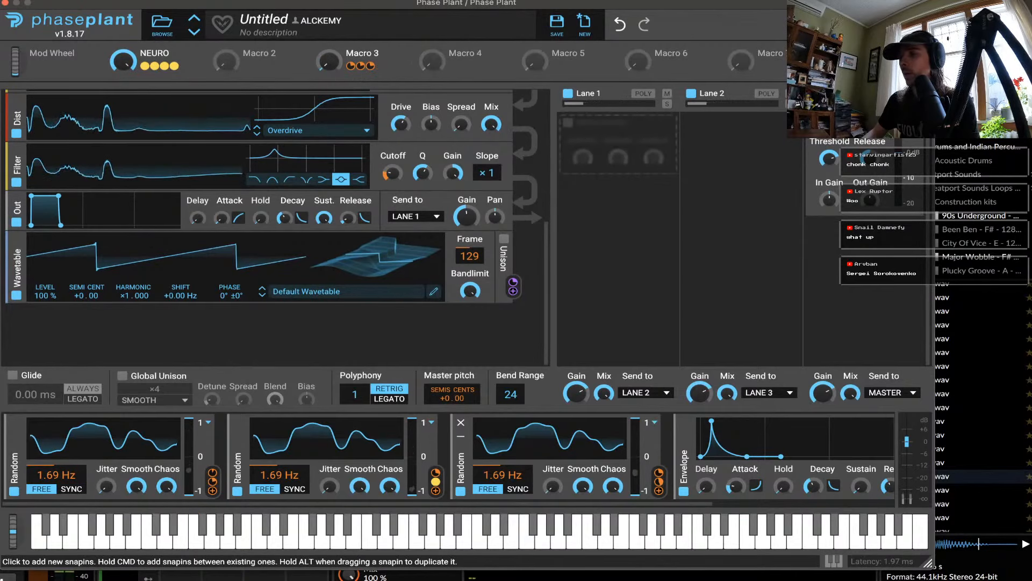
Add a Gain effect to Lane 1 and lower it to -5.31 dB.
left_click(605, 144)
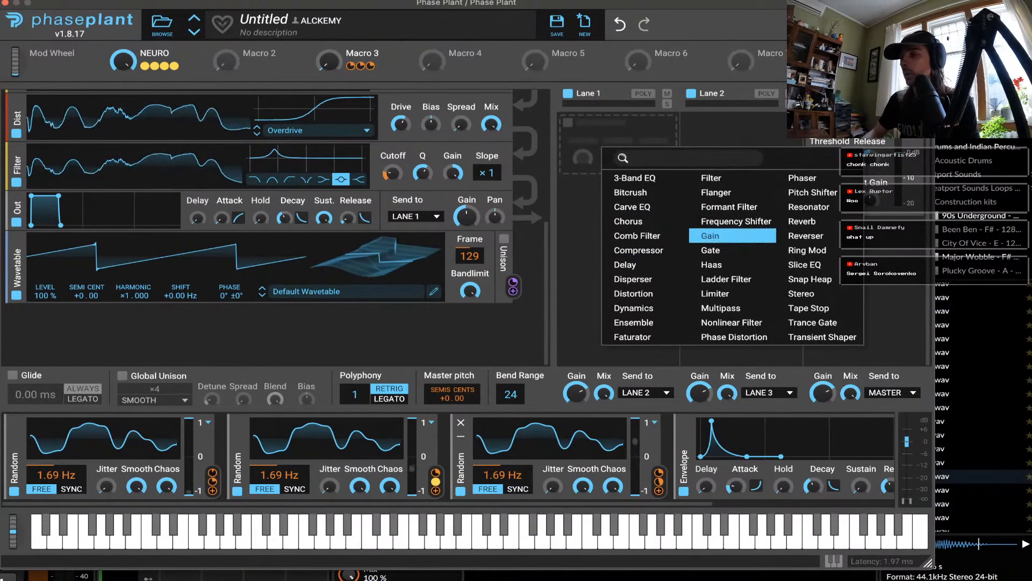
left_click(732, 236)
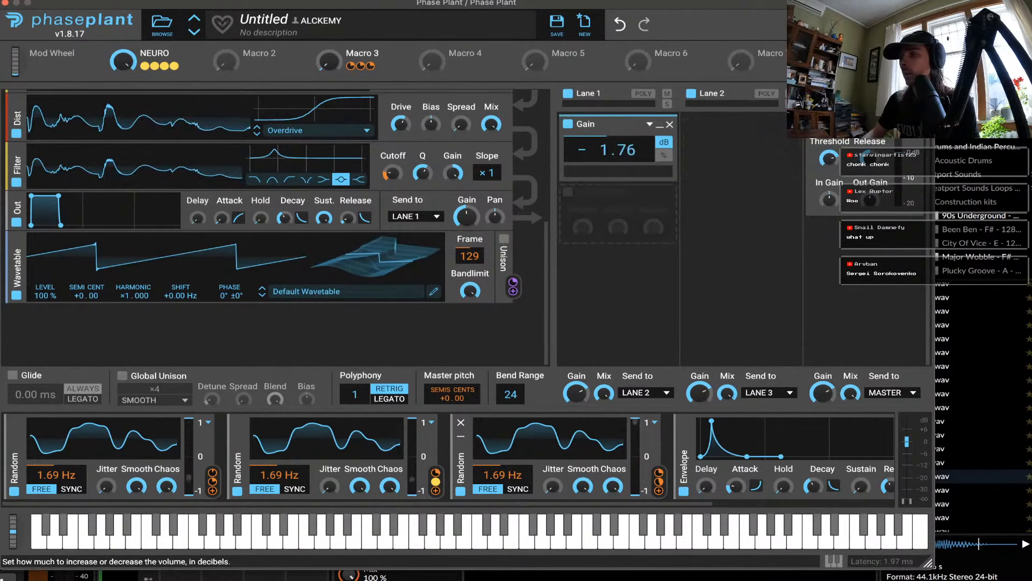
left_click_drag(613, 150, 613, 151)
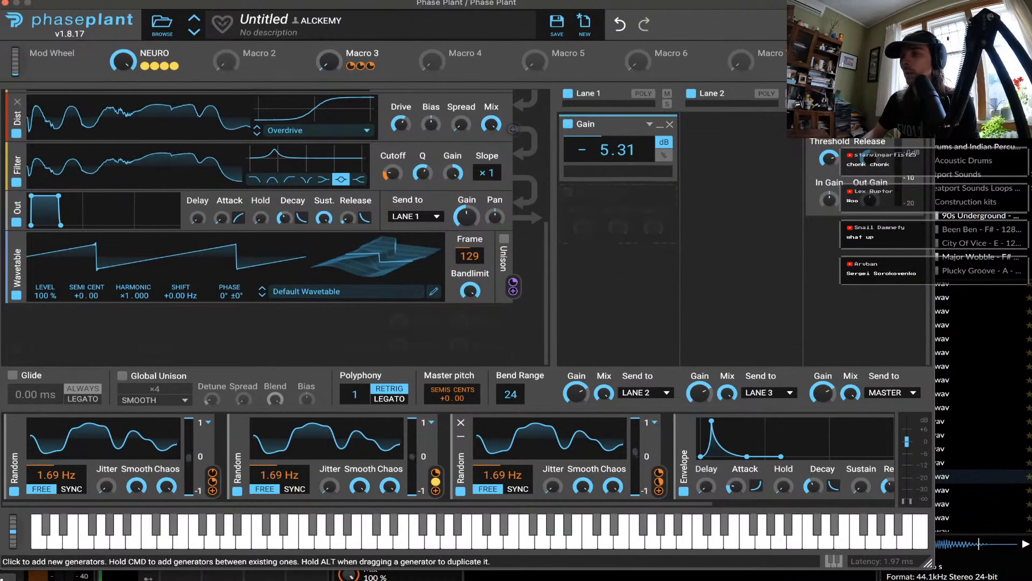
Route NEURO to the Gain level at -14%, with the base gain at 0.00 dB, and collapse the Gain effect.
left_click(184, 65)
left_click(610, 165)
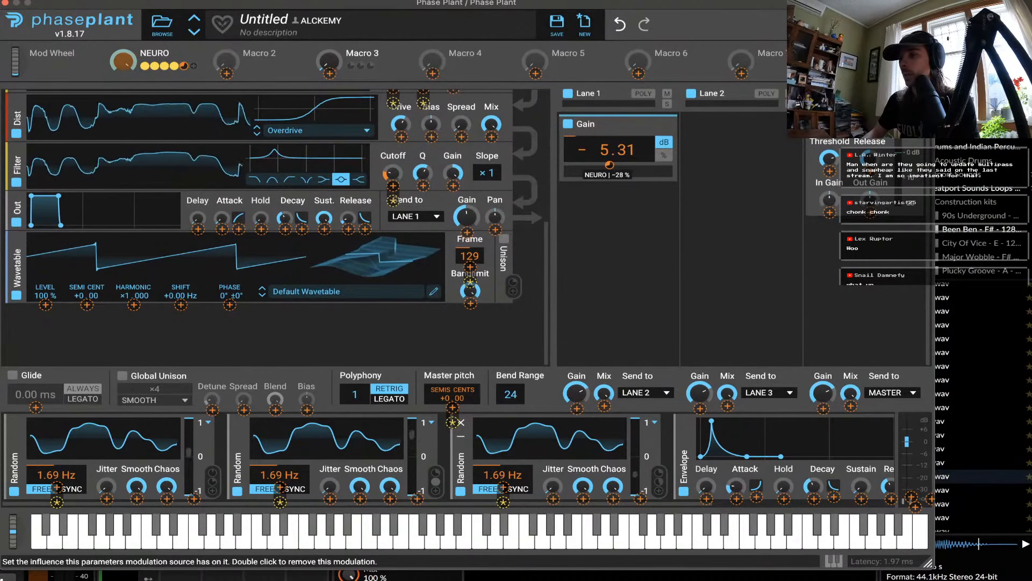
left_click(613, 210)
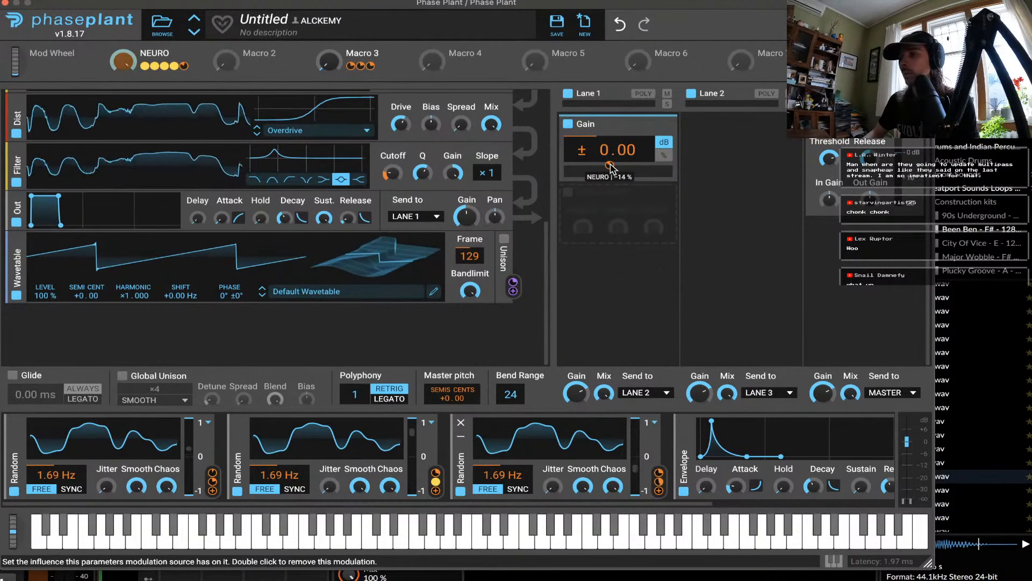
left_click(659, 124)
left_click(614, 148)
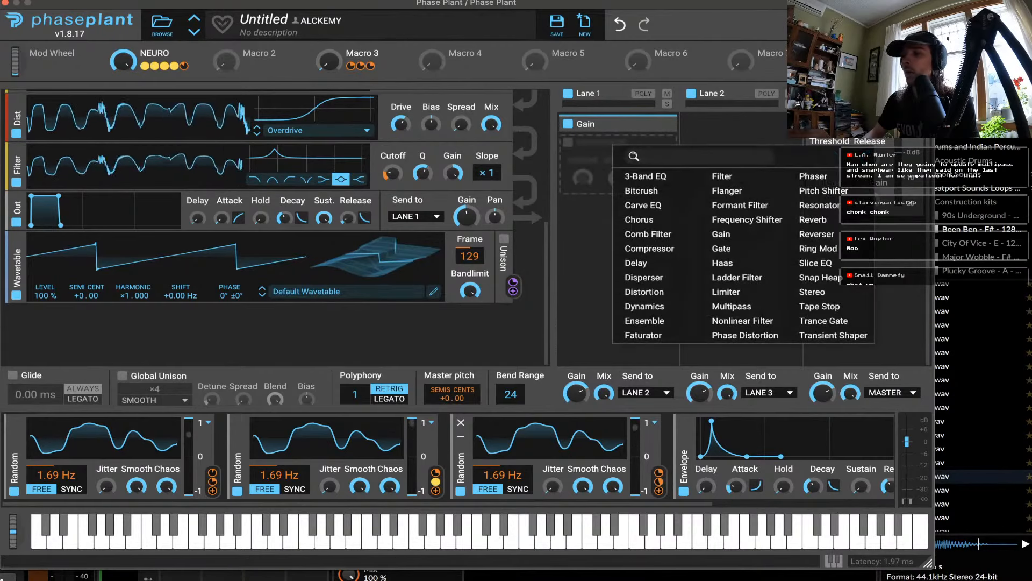
key("Escape")
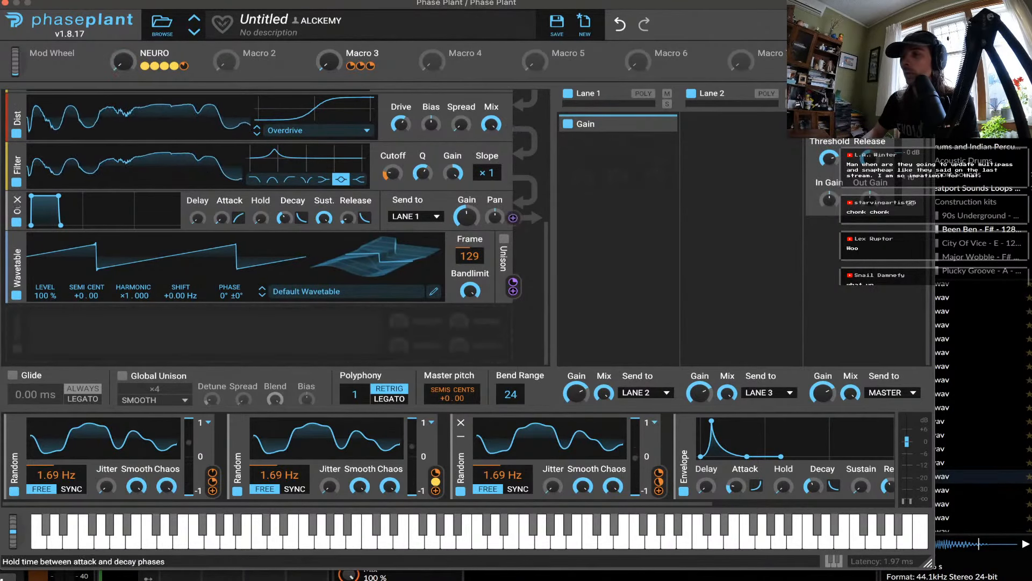
Add a Slice EQ below the Gain in Lane 1 and open its editor.
scroll(268, 226, "up", 5)
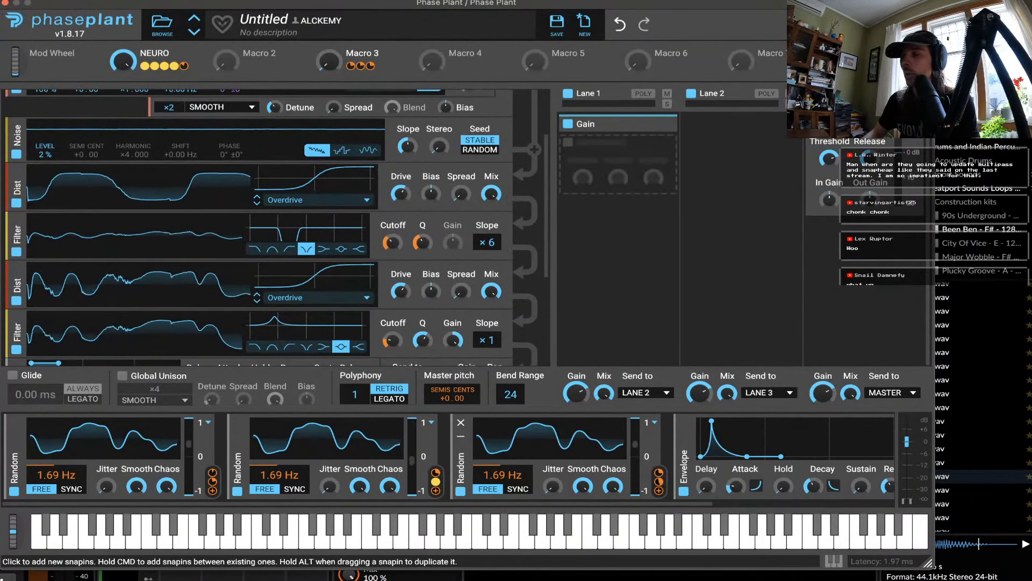
left_click(642, 168)
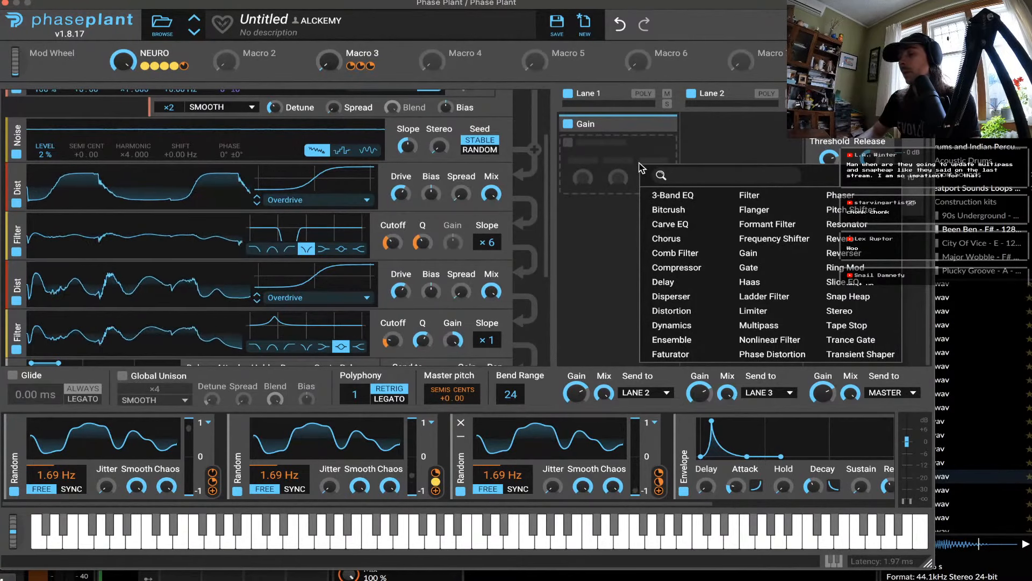
key("Down")
key("Right")
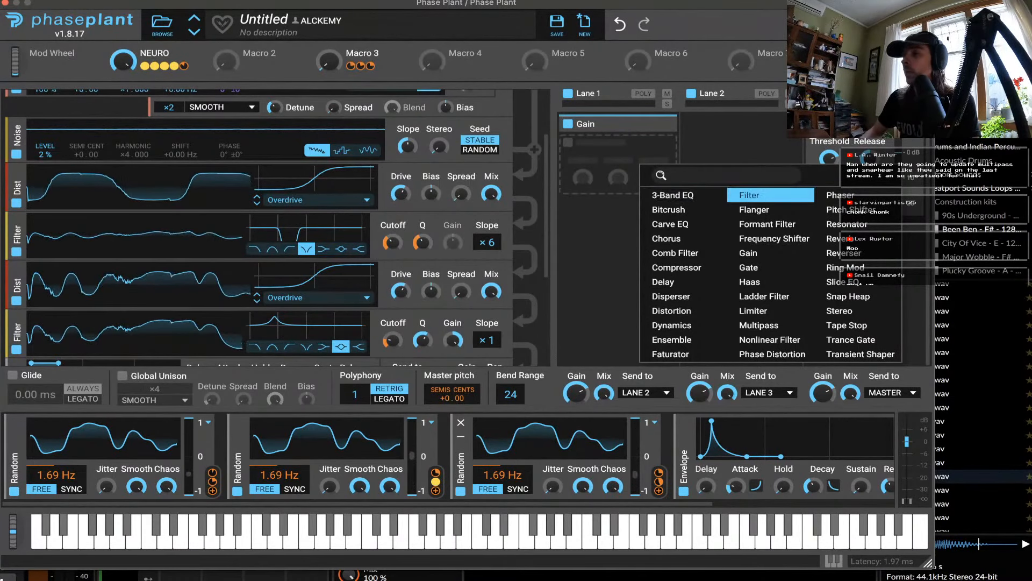
key("Down")
key("Down")
key("Down")
key("Down")
key("Down")
key("Right")
key("Down")
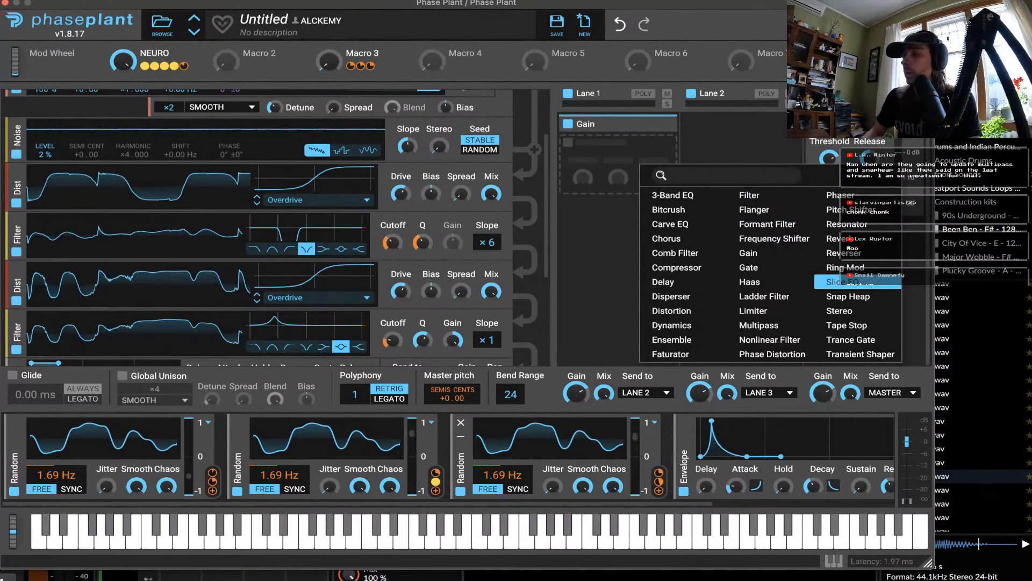
key("Return")
left_click(662, 164)
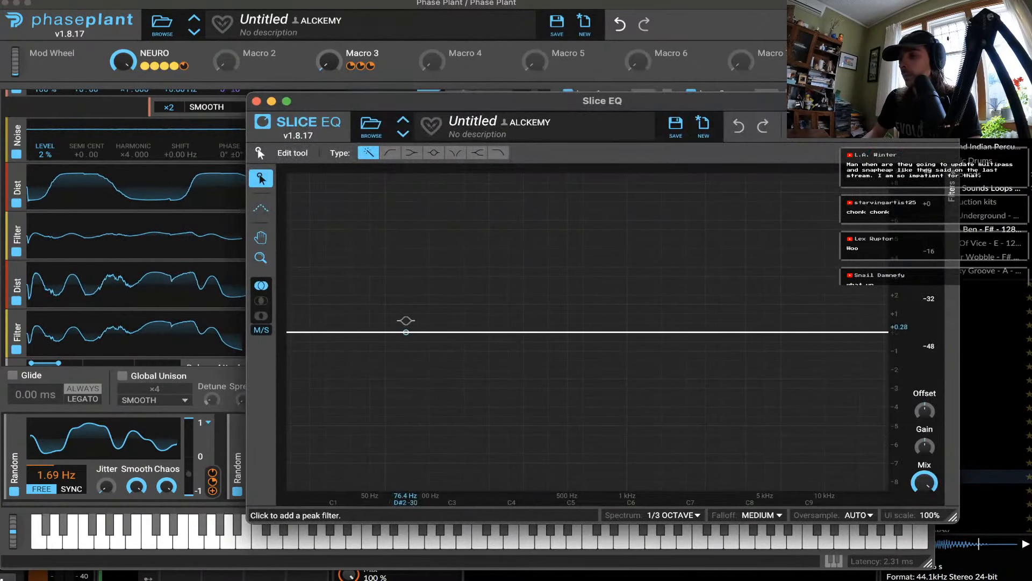
Shape the EQ with a peak boost at about 51.7 Hz, a notch near 458 Hz and a smaller peak at about 1.43 kHz.
left_click_drag(474, 332, 373, 186)
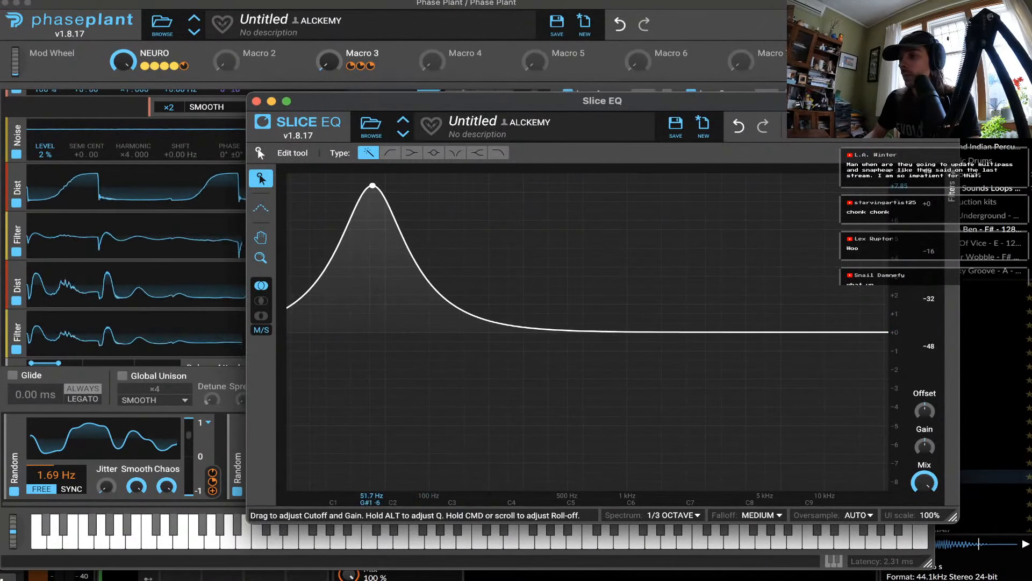
left_click(456, 153)
left_click(561, 332)
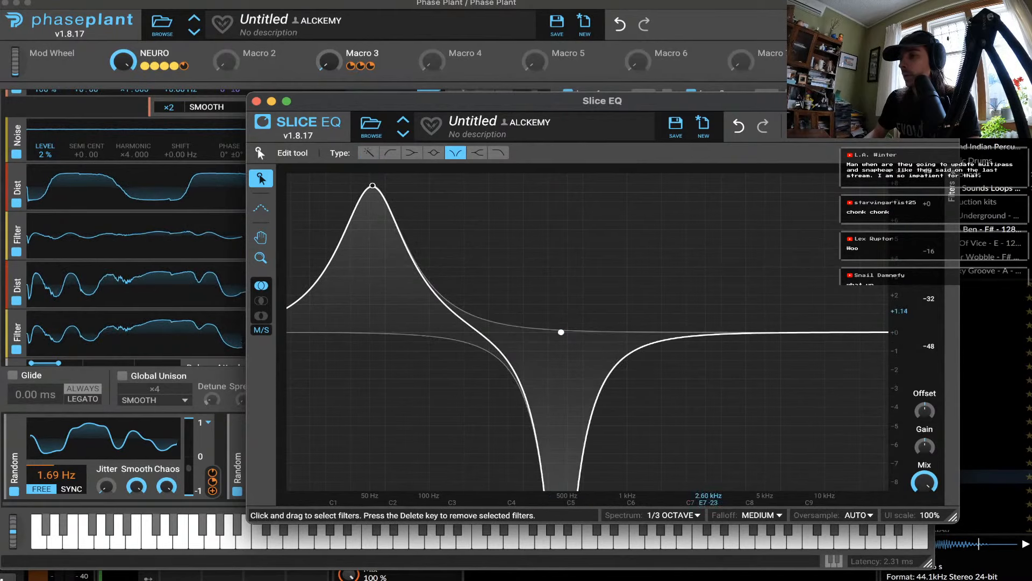
left_click(433, 153)
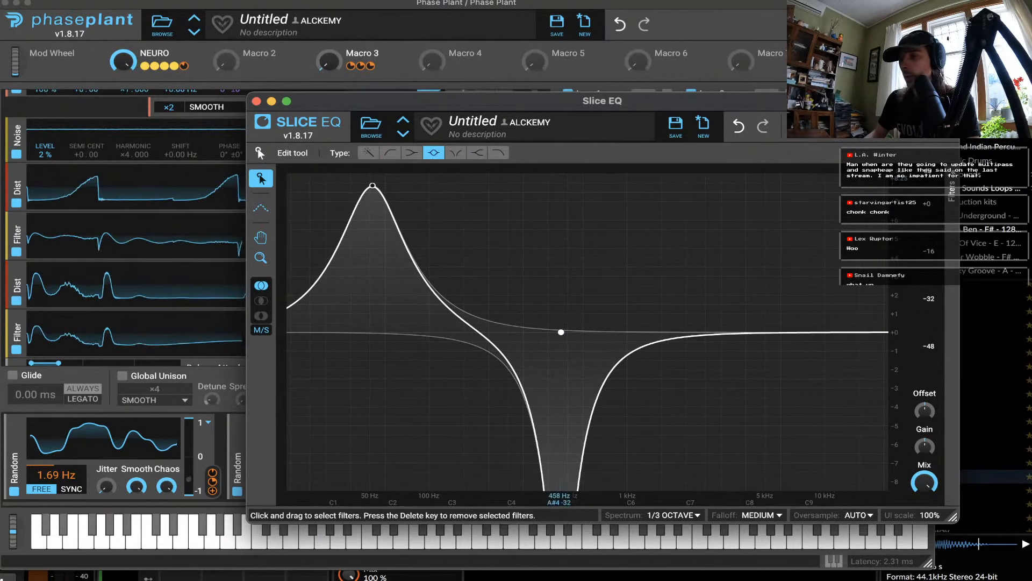
left_click_drag(728, 331, 660, 264)
scroll(660, 264, "up", 1)
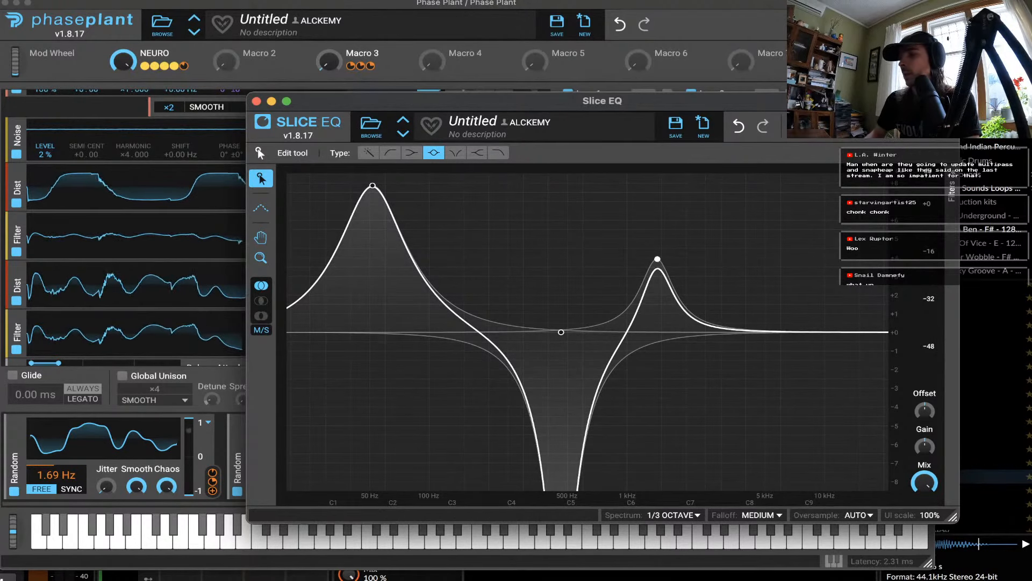
Show the Slice EQ's filter settings and route the first Random to the cutoff of the low peak filter.
left_click(950, 181)
left_click_drag(795, 101, 901, 0)
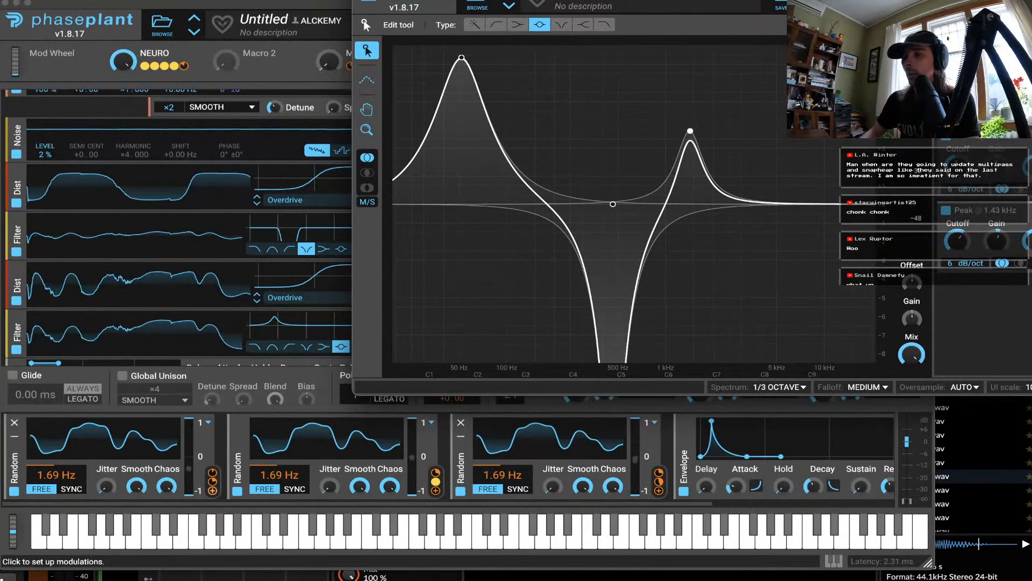
left_click(212, 482)
left_click_drag(958, 106, 958, 81)
left_click(213, 473)
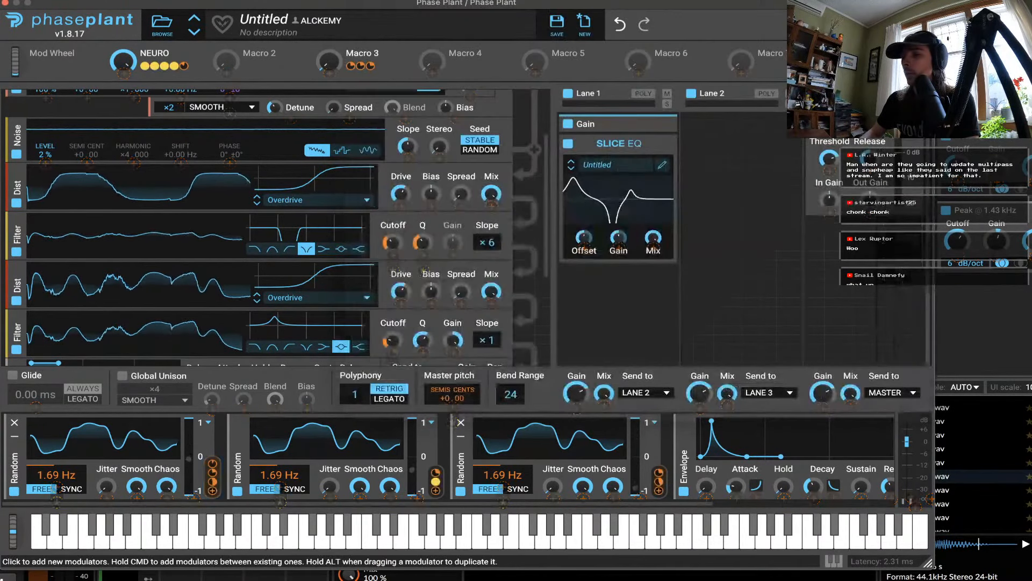
Route the second Random to the EQ notch's cutoff and the third Random to the 1.43 kHz peak's cutoff, closing the editor.
left_click(435, 481)
left_click_drag(957, 182, 958, 160)
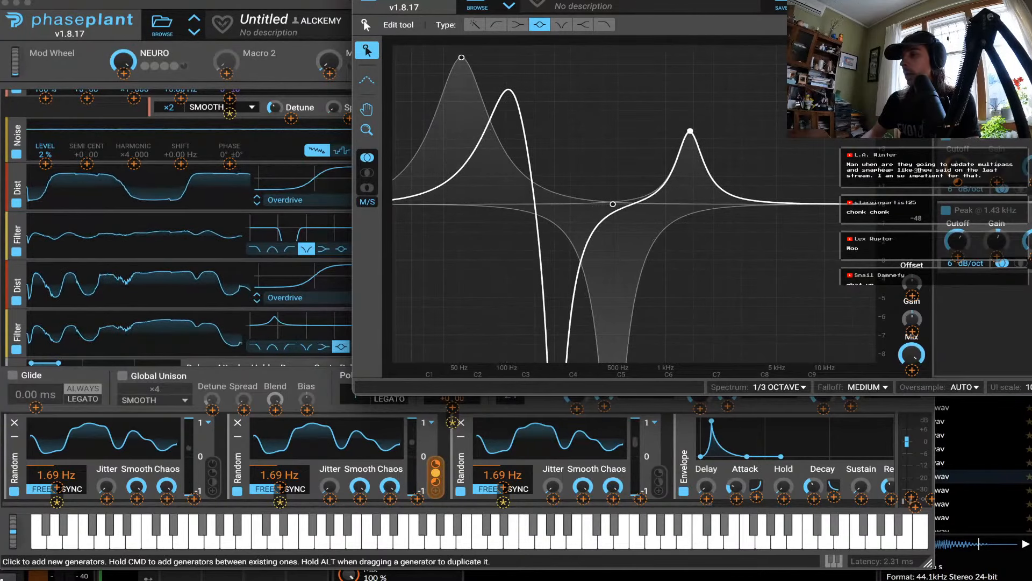
left_click(445, 457)
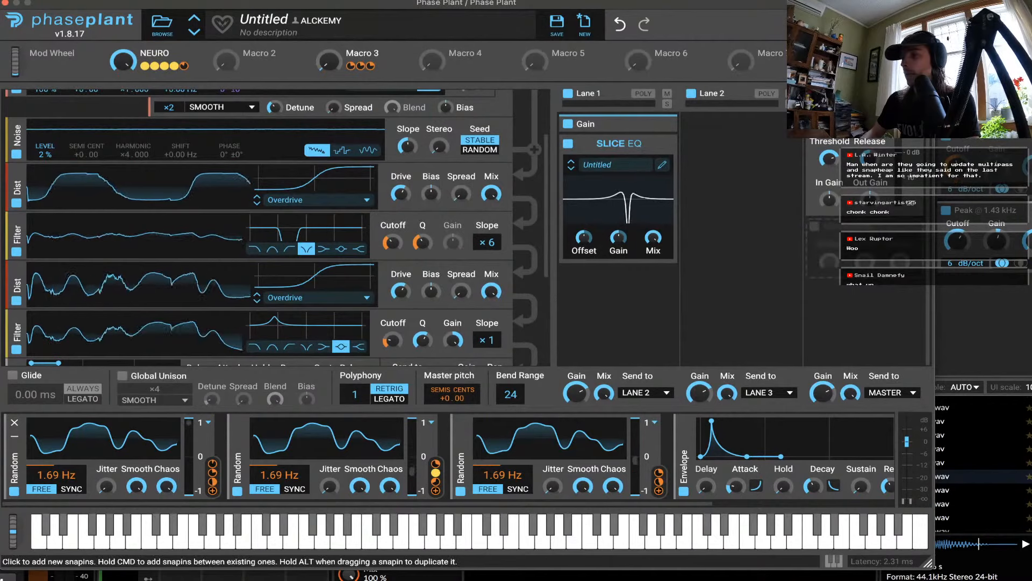
left_click(659, 488)
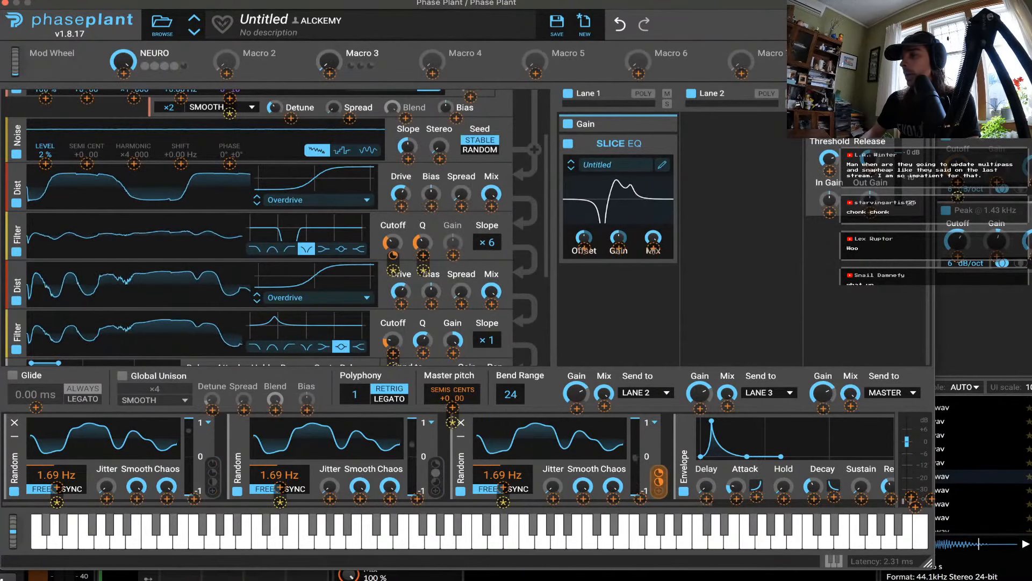
left_click_drag(958, 257, 958, 241)
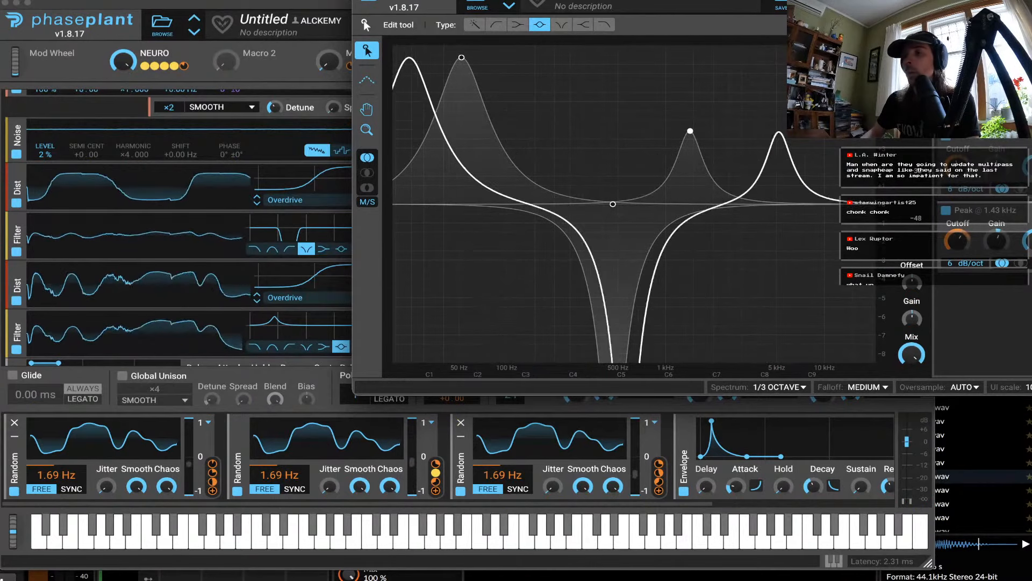
left_click(358, 1)
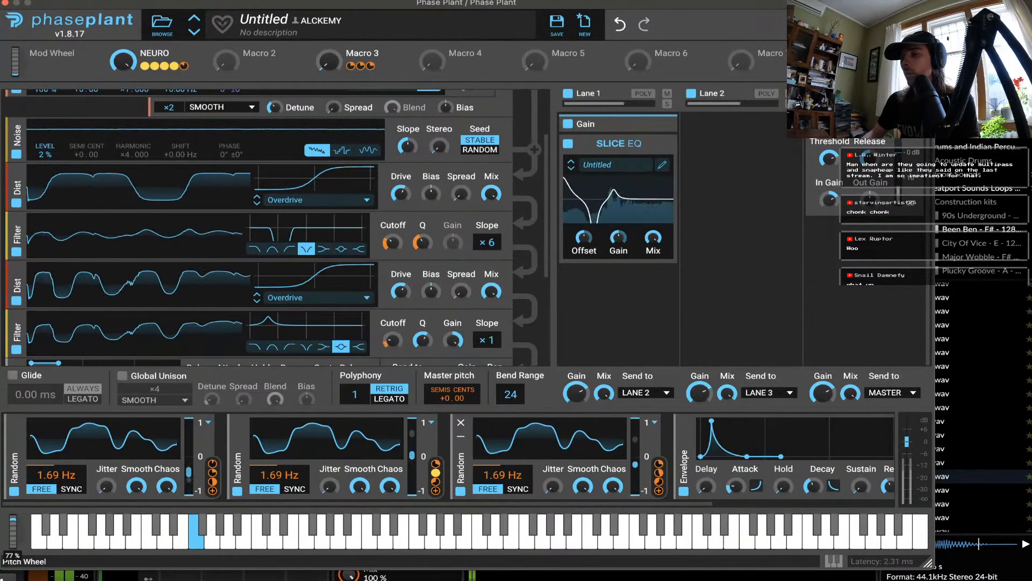
Add a Multipass effect to Lane 2.
left_click_drag(13, 522, 13, 531)
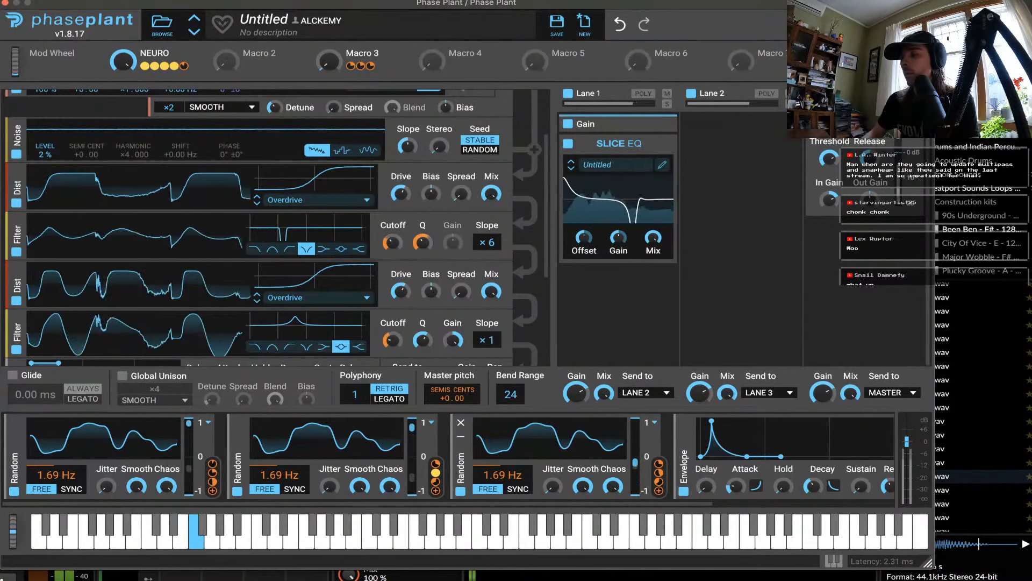
left_click(741, 145)
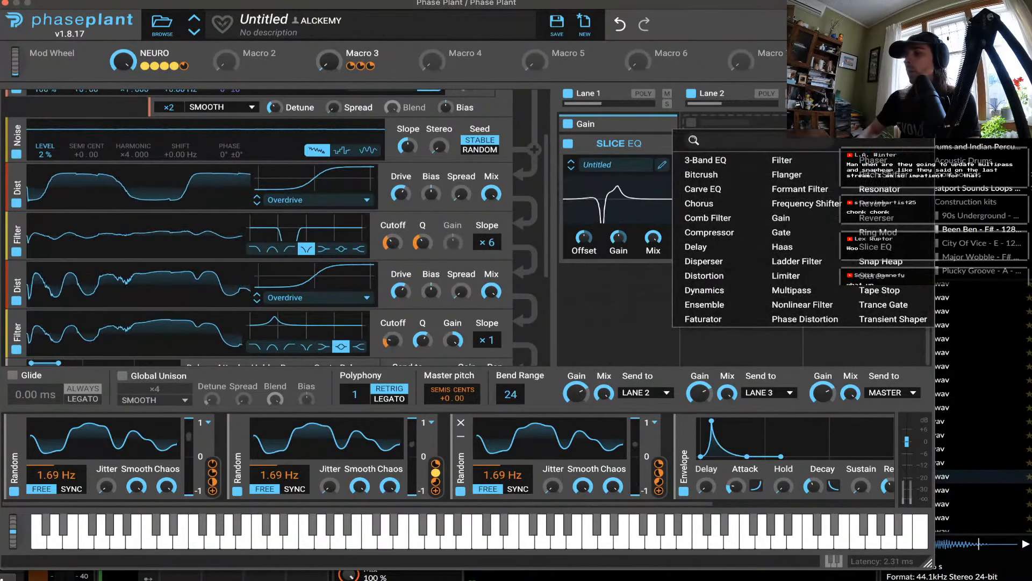
left_click(792, 291)
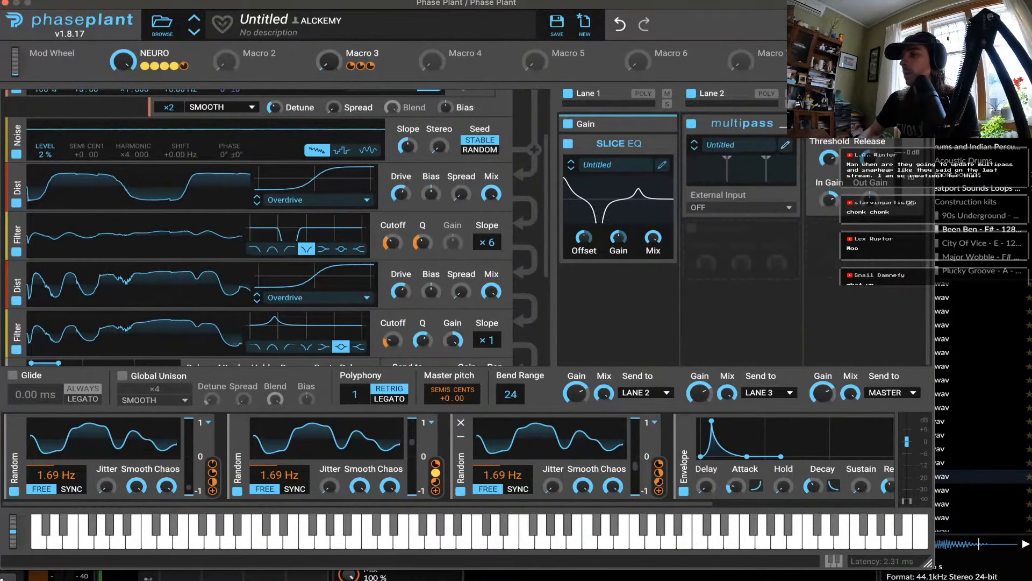
Open the Lane 2 Multipass for editing and load the favourite preset OCARINA TO TIME.
left_click(786, 144)
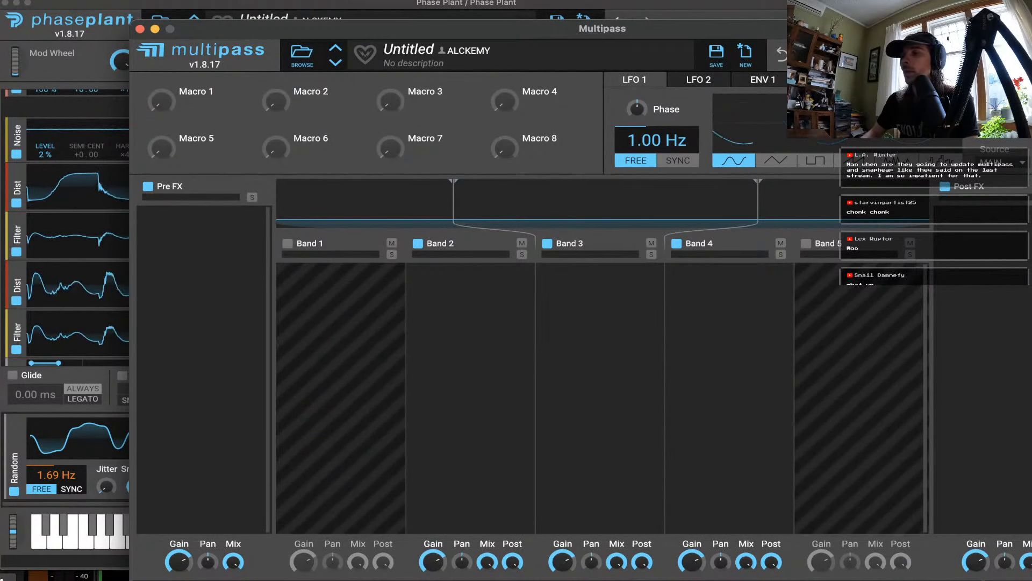
left_click(301, 54)
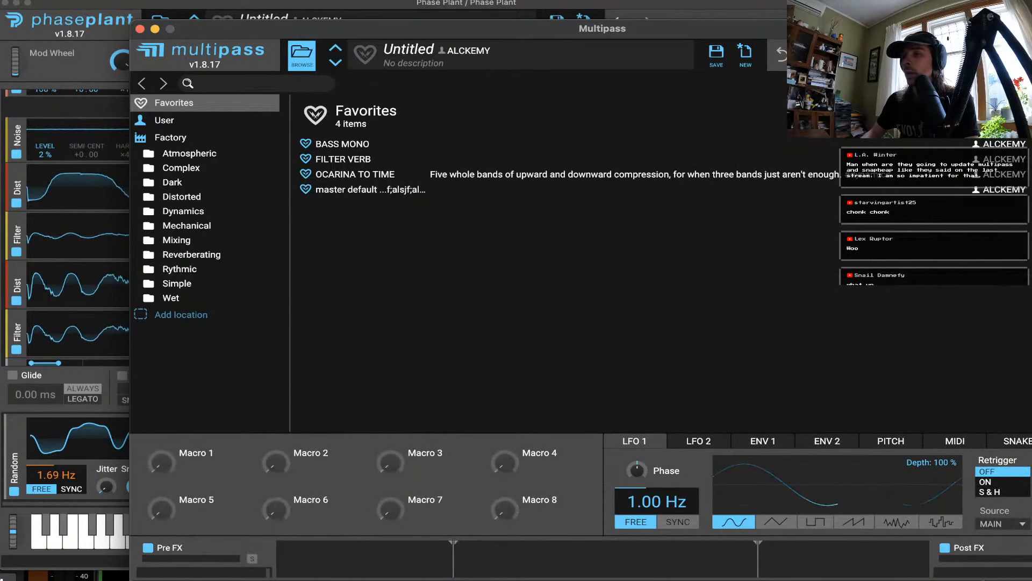
left_click(354, 175)
left_click(302, 56)
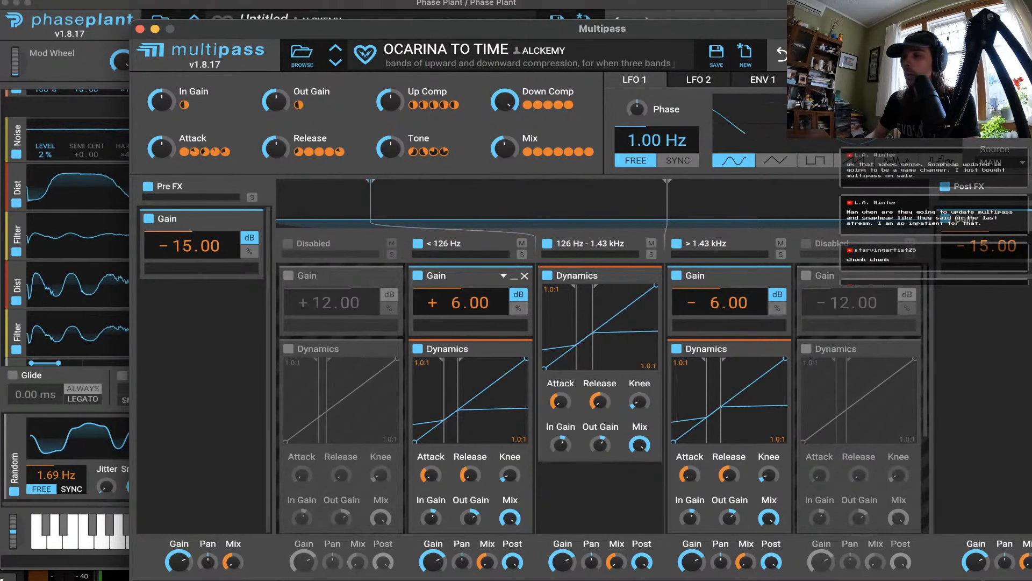
Add a Stereo effect below Dynamics in the low band, reduce its width, and close the Multipass editor.
scroll(470, 430, "down", 5)
left_click_drag(470, 435, 470, 500)
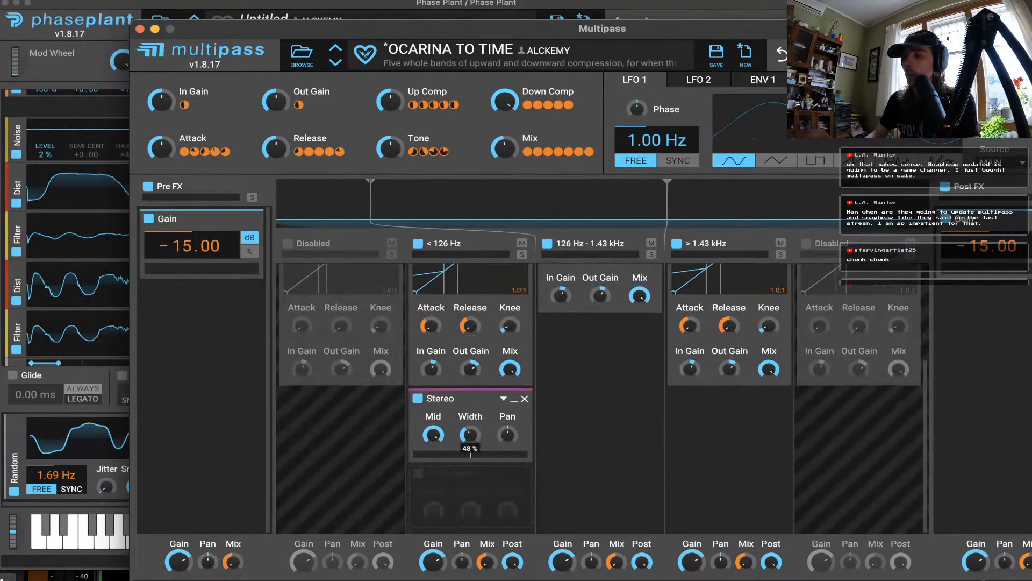
left_click(140, 29)
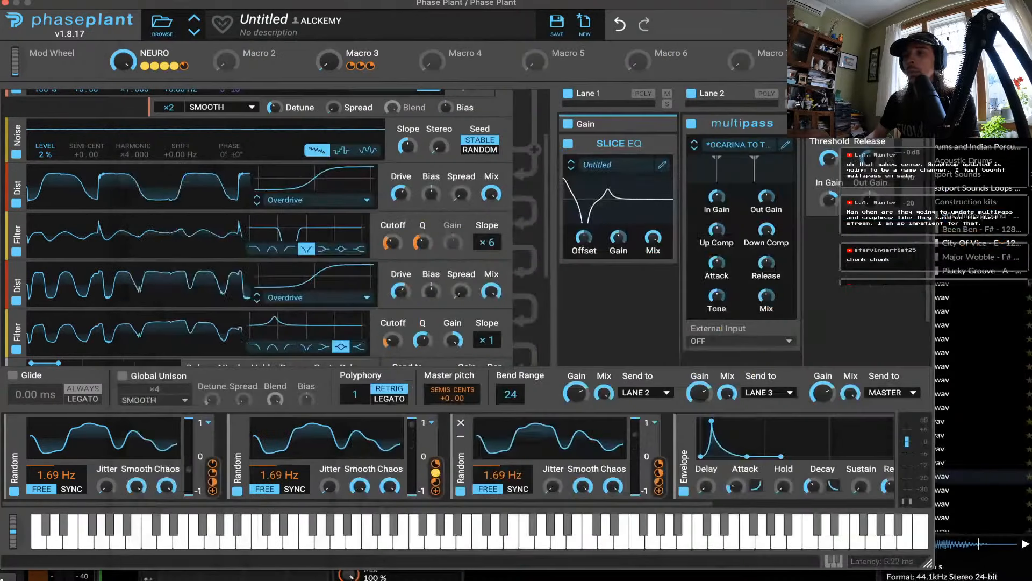
Save the edited Multipass preset over the existing OCARINA TO TIME and close its editor.
left_click(785, 145)
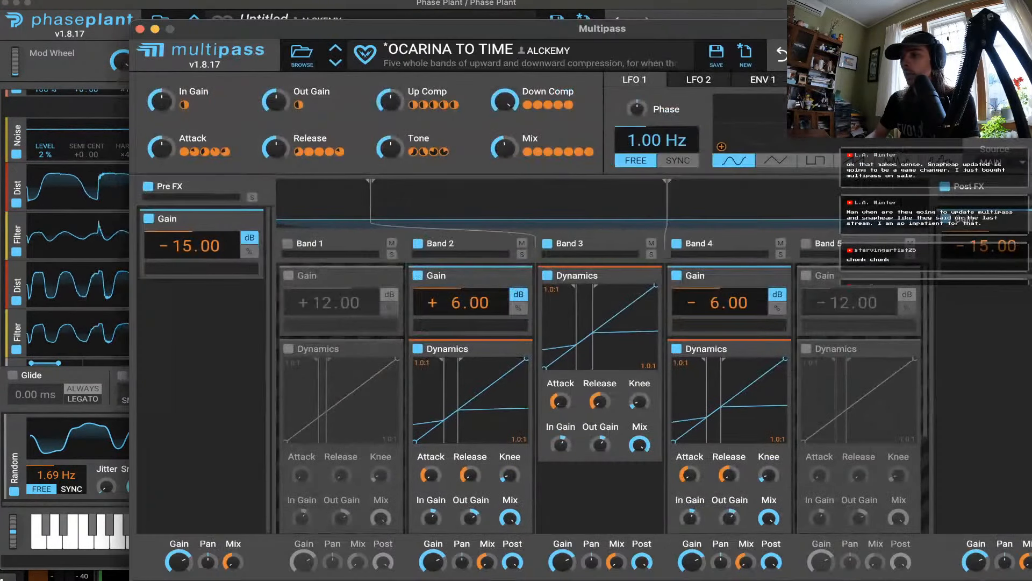
left_click(716, 56)
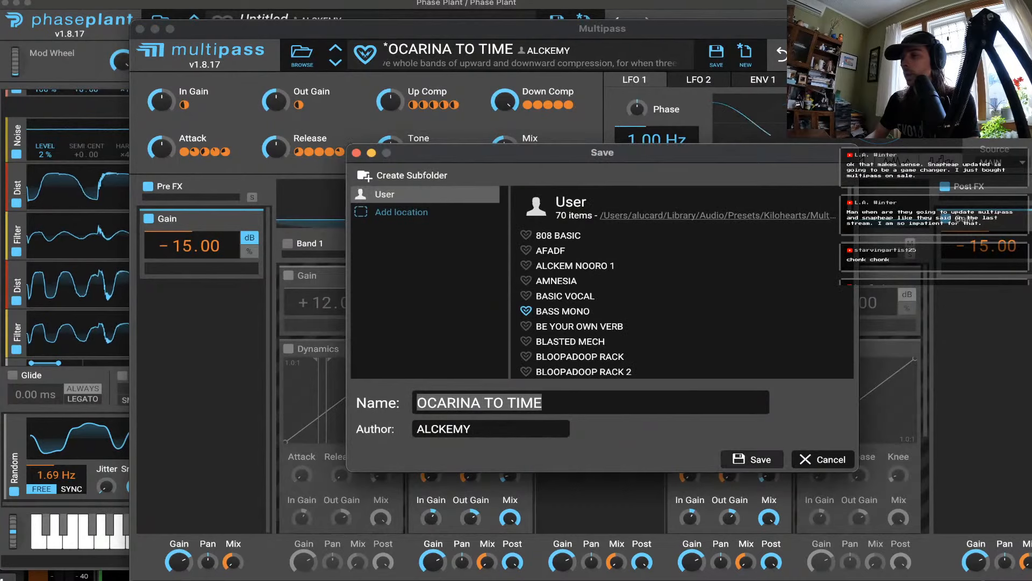
left_click(752, 459)
left_click(614, 330)
left_click(140, 29)
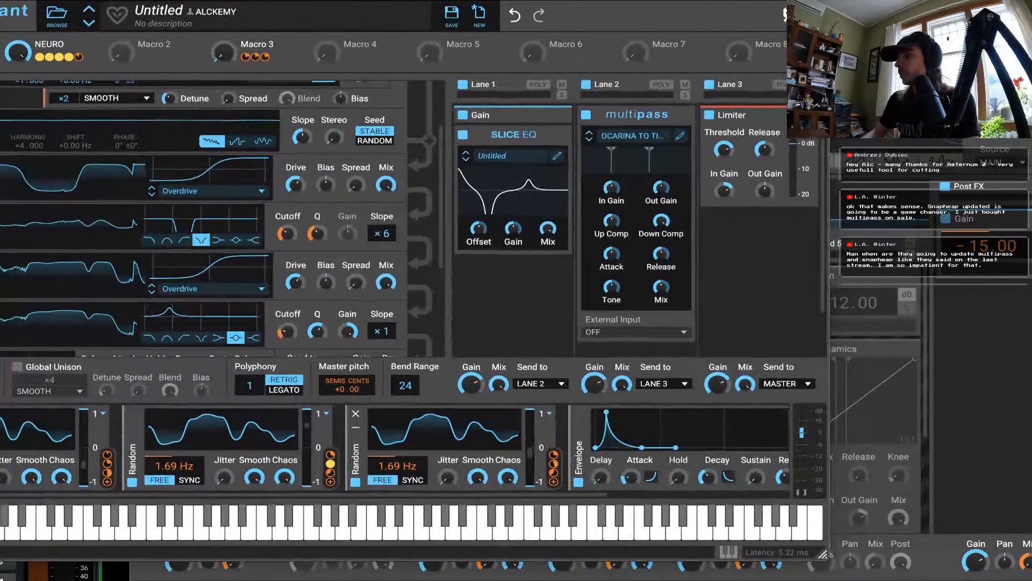
left_click_drag(925, 29, 887, 17)
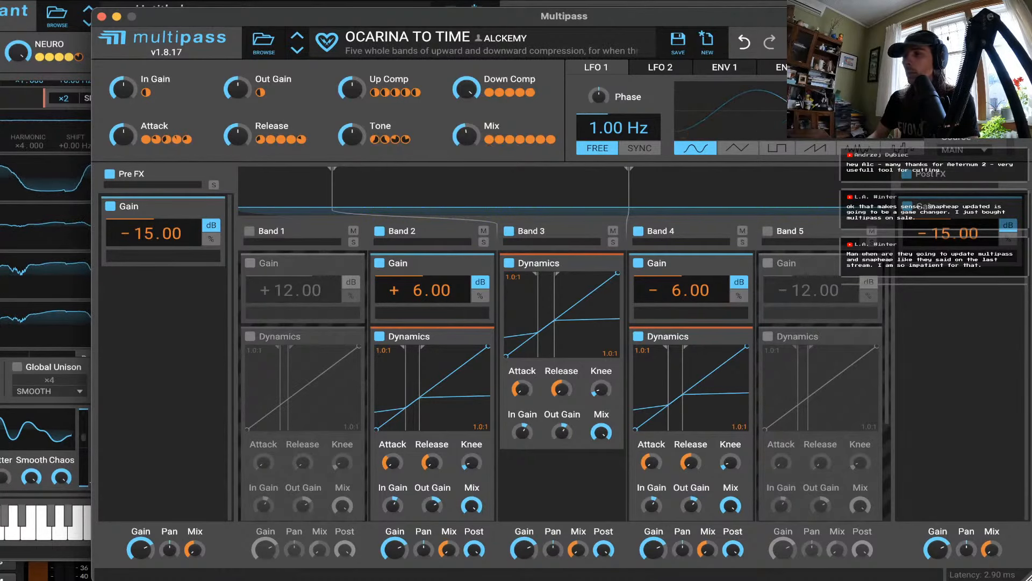
left_click_drag(431, 16, 415, 8)
left_click_drag(593, 14, 589, 1)
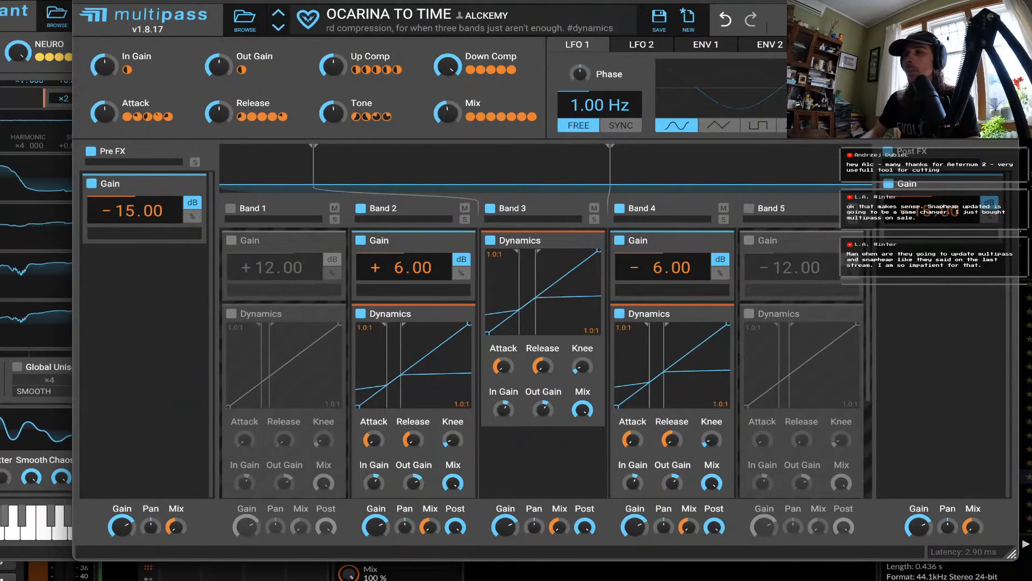
key("Escape")
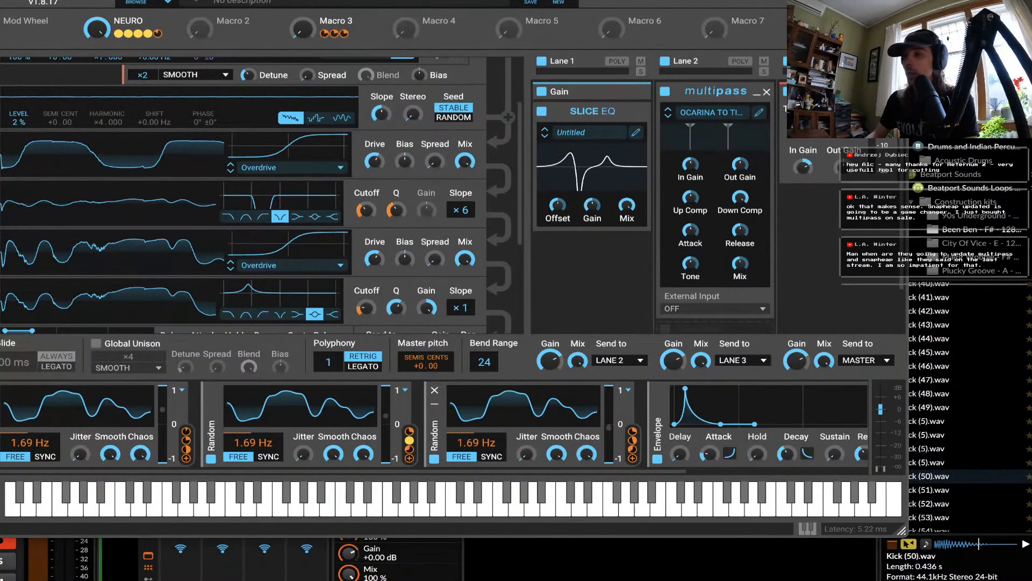
Collapse the Lane 2 Multipass and the third Random modulator.
left_click(757, 93)
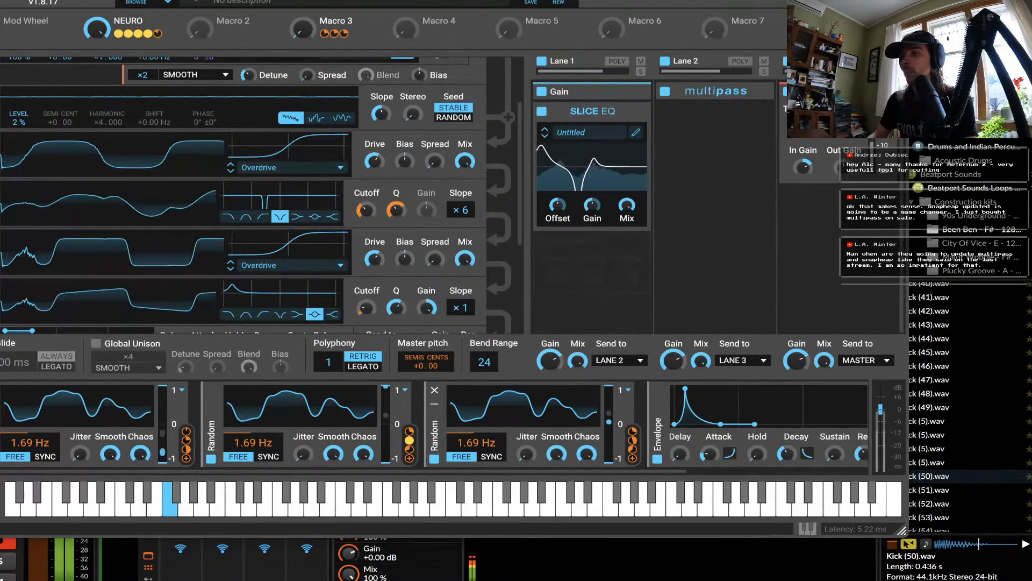
left_click(435, 403)
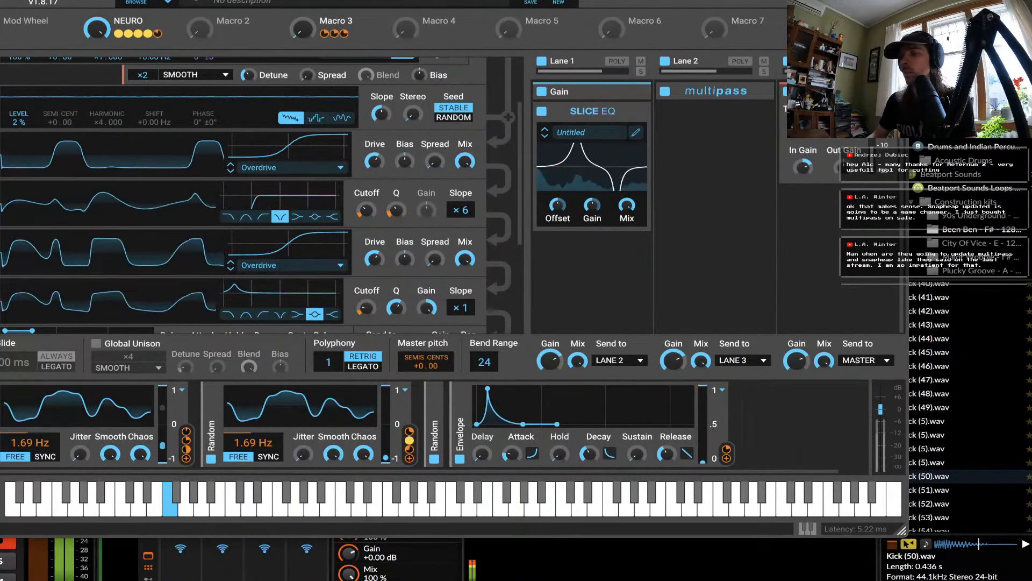
Add a 3-Band EQ as the first effect in Lane 1, boost its high band slightly, and collapse it.
left_click(560, 268)
left_click(608, 289)
left_click_drag(608, 244, 610, 94)
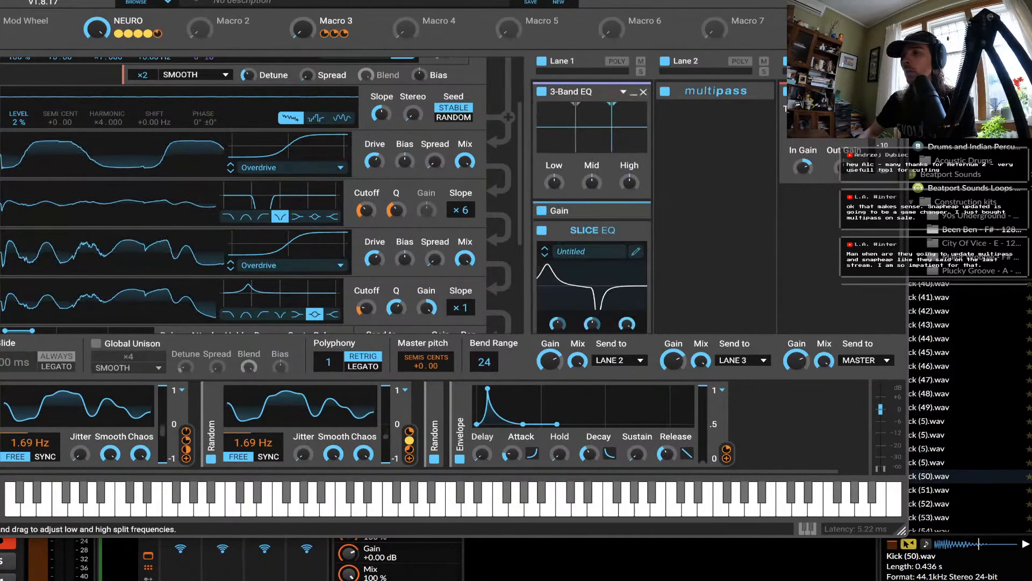
left_click_drag(630, 182, 630, 161)
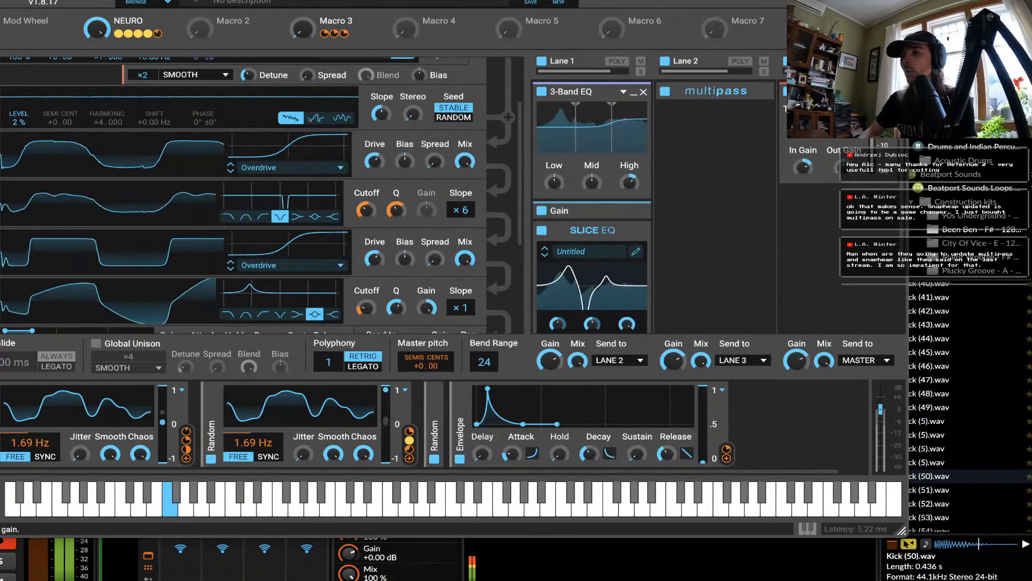
left_click(633, 92)
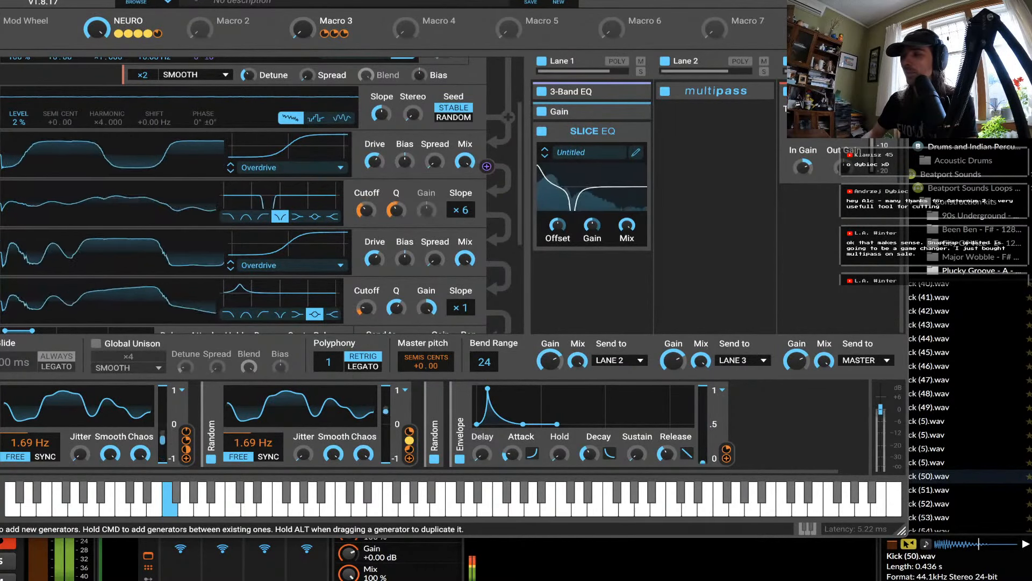
Lengthen the envelope's attack slightly and collapse the Slice EQ.
left_click_drag(512, 454, 532, 467)
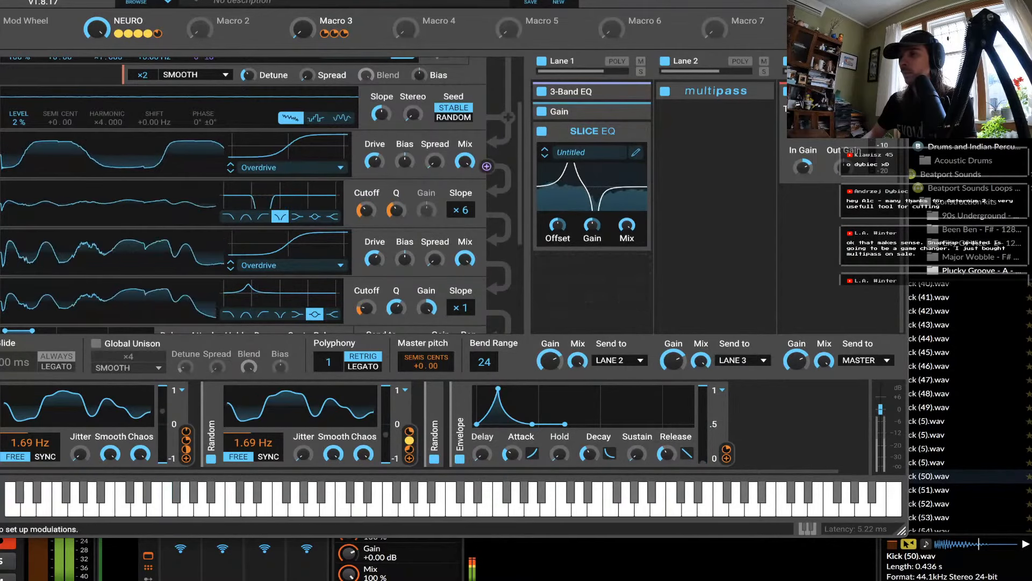
left_click(633, 132)
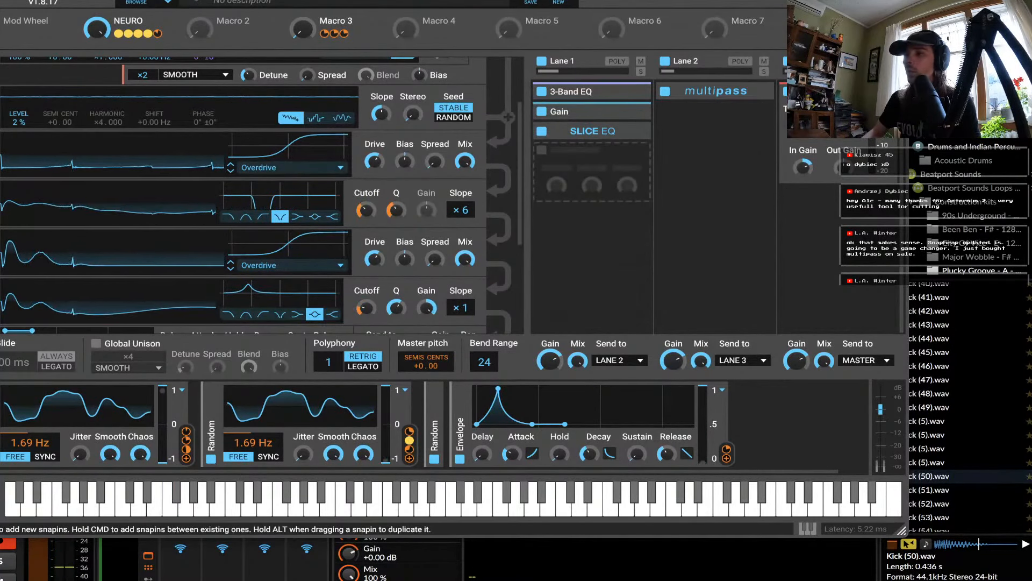
Add a Multipass after the Slice EQ in Lane 1, load the FILTER VERB preset, and inspect it in its editor.
left_click(572, 161)
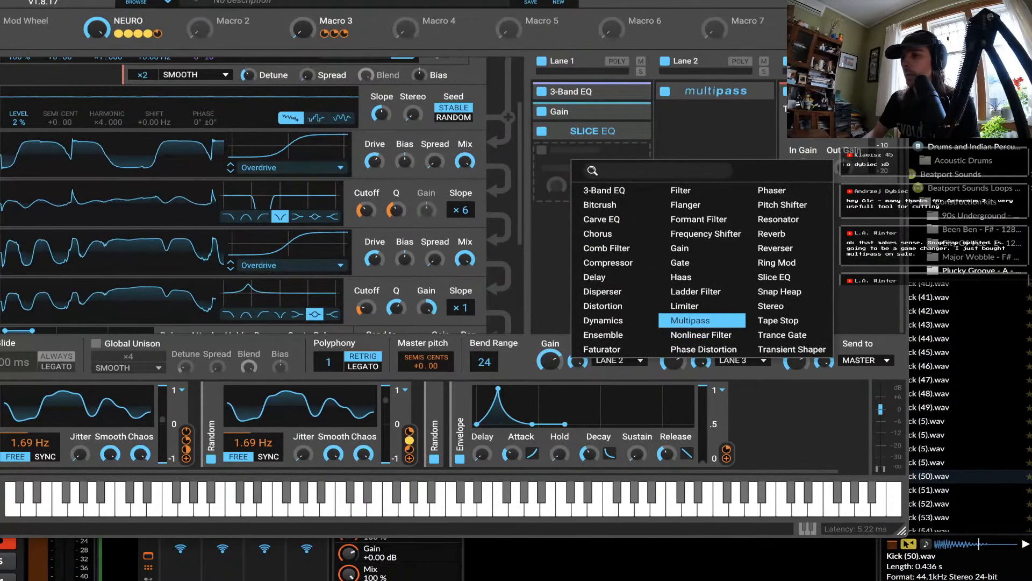
left_click(702, 320)
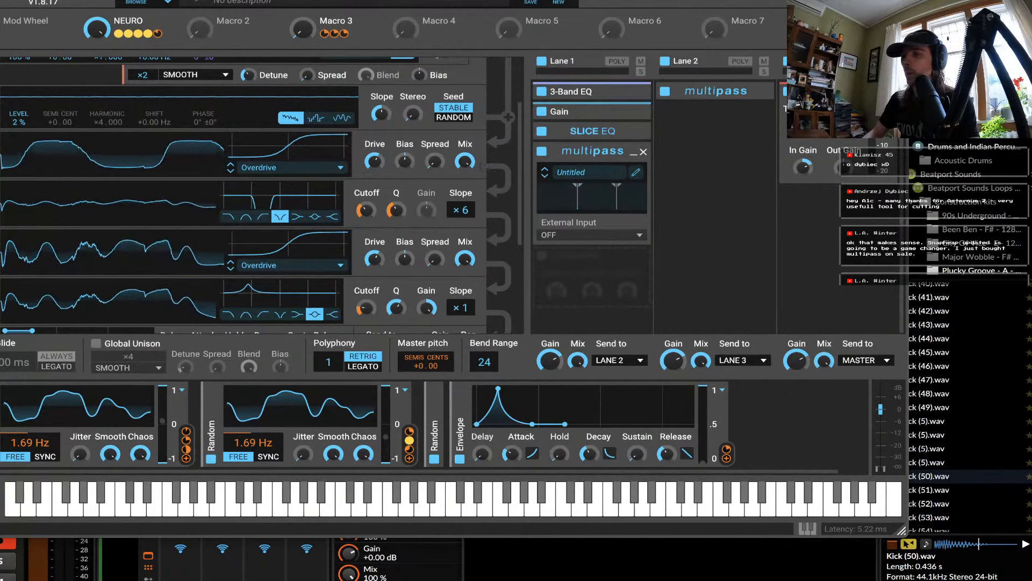
left_click(588, 172)
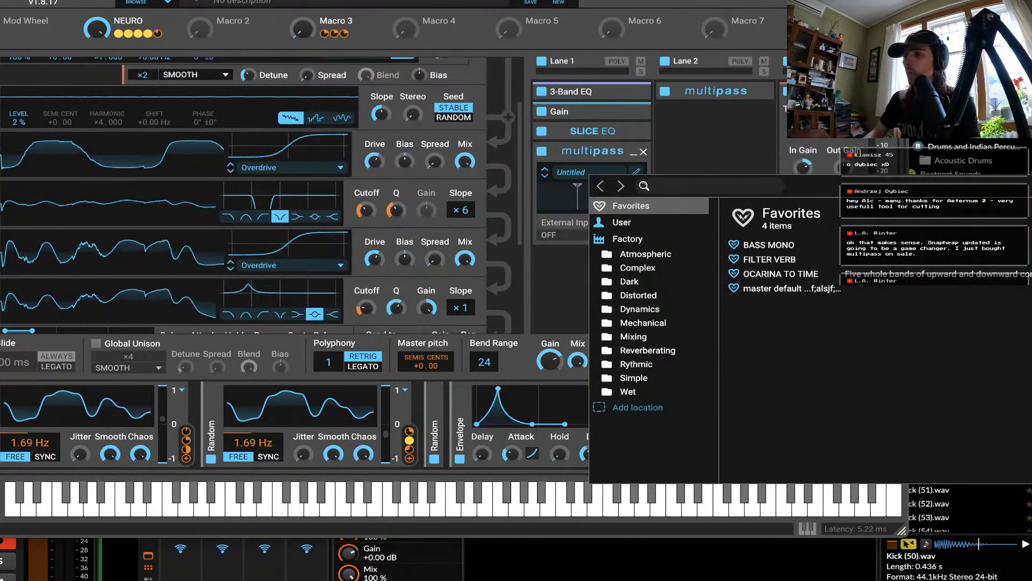
left_click(770, 259)
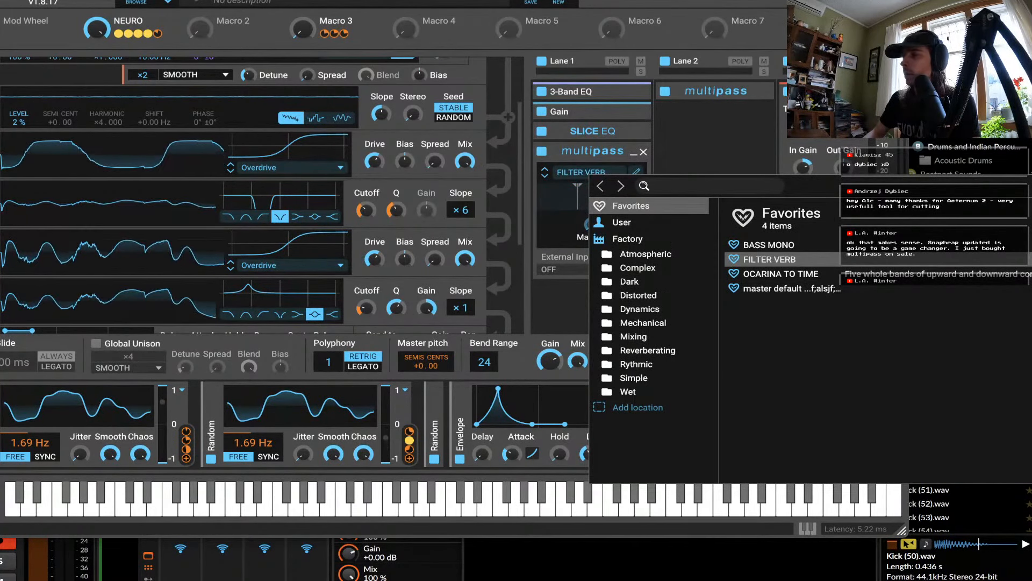
left_click(562, 308)
left_click(637, 172)
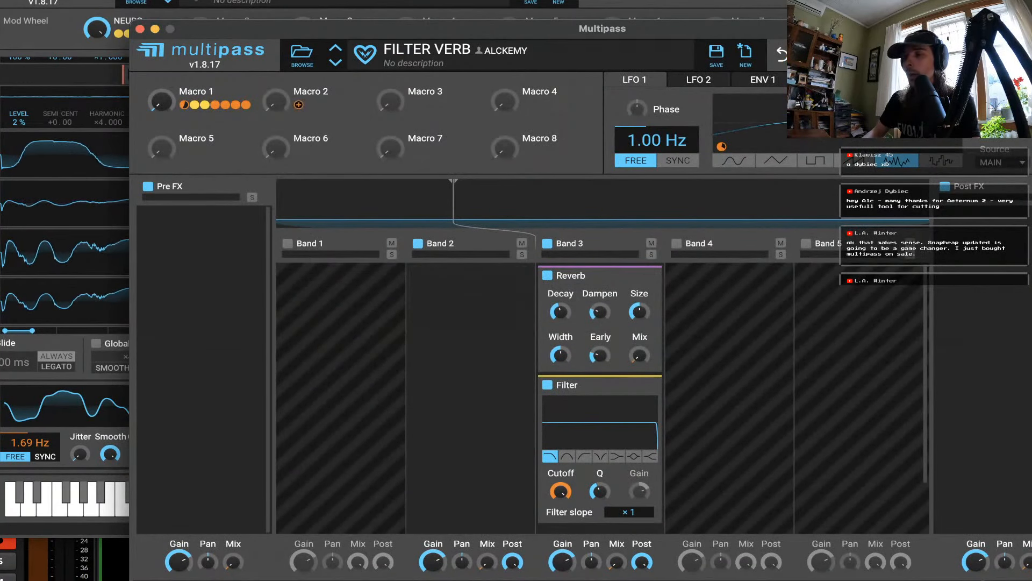
left_click(140, 29)
Route the NEURO macro to Macro 1 of the FILTER VERB Multipass and collapse the effect.
mouse_move(592, 223)
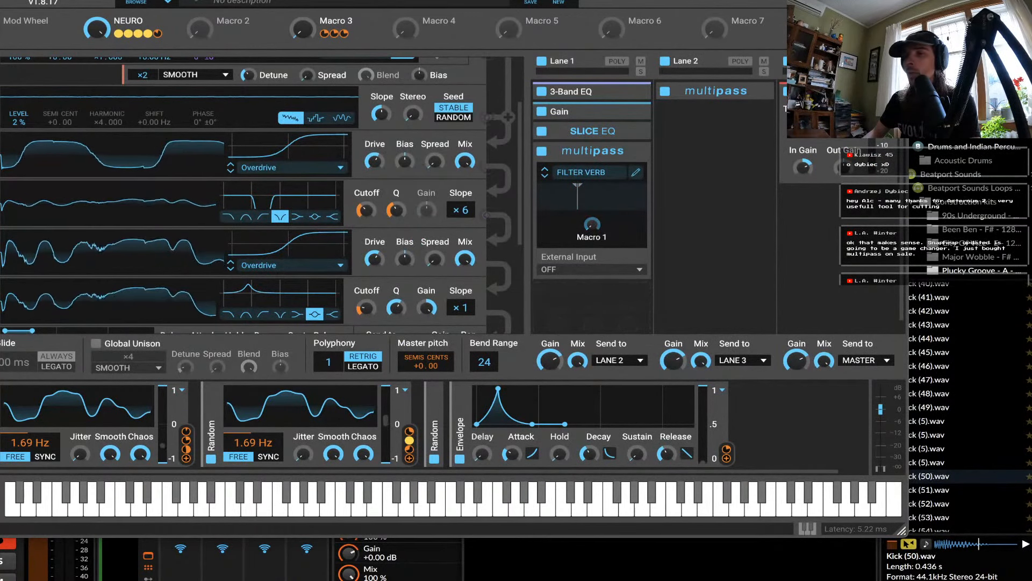
left_click_drag(167, 33, 591, 235)
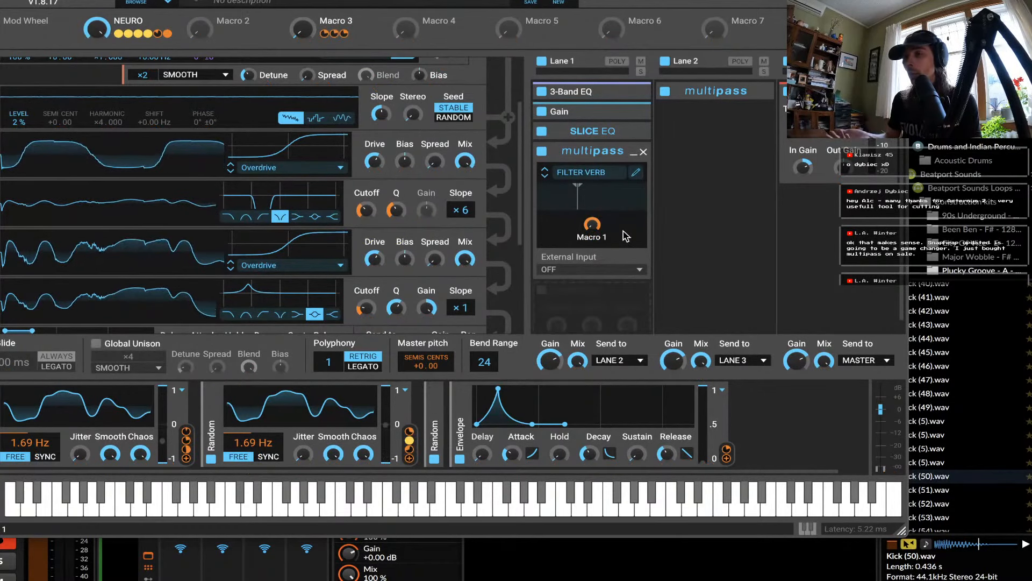
left_click(633, 153)
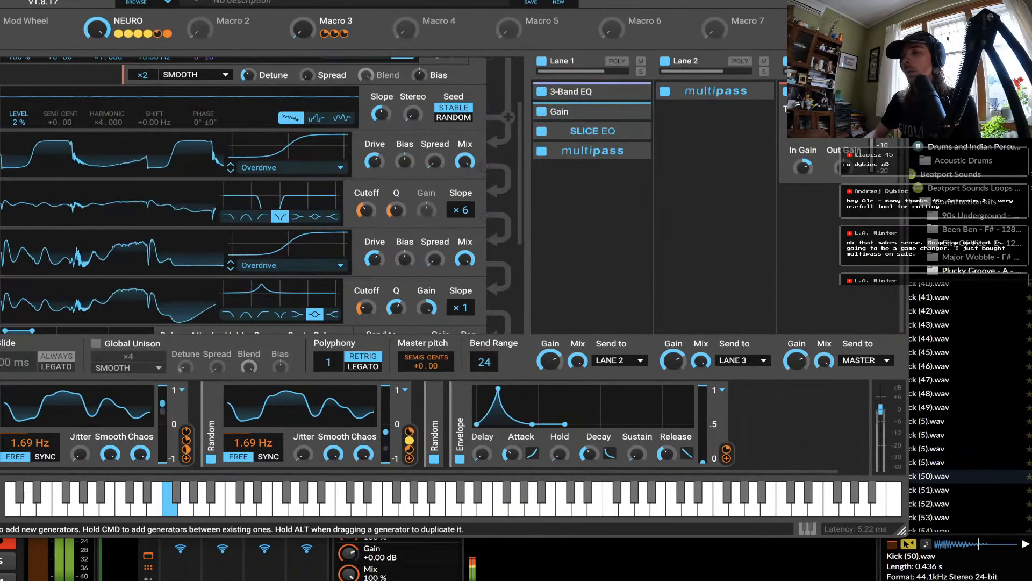
left_click(634, 152)
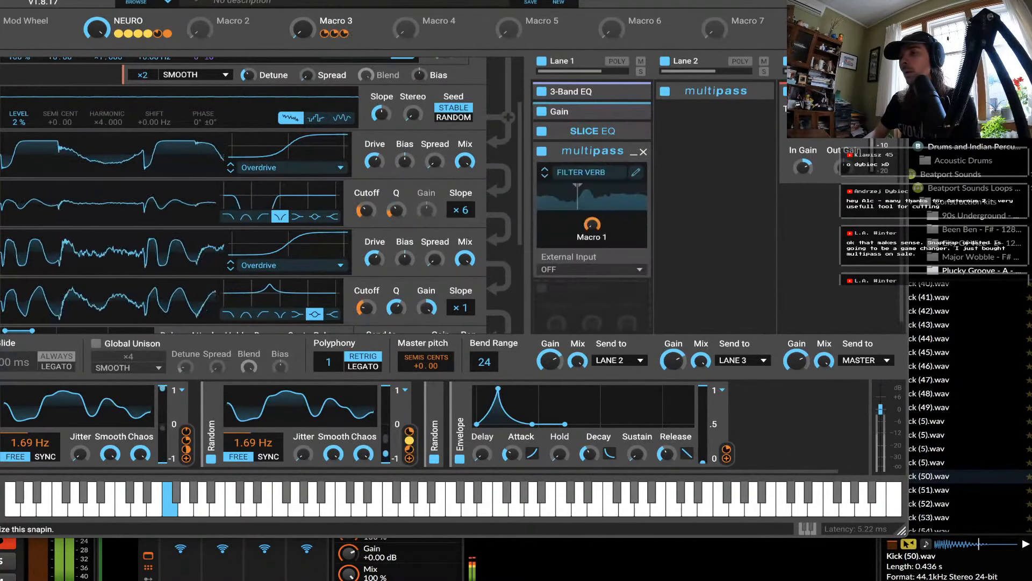
left_click(633, 152)
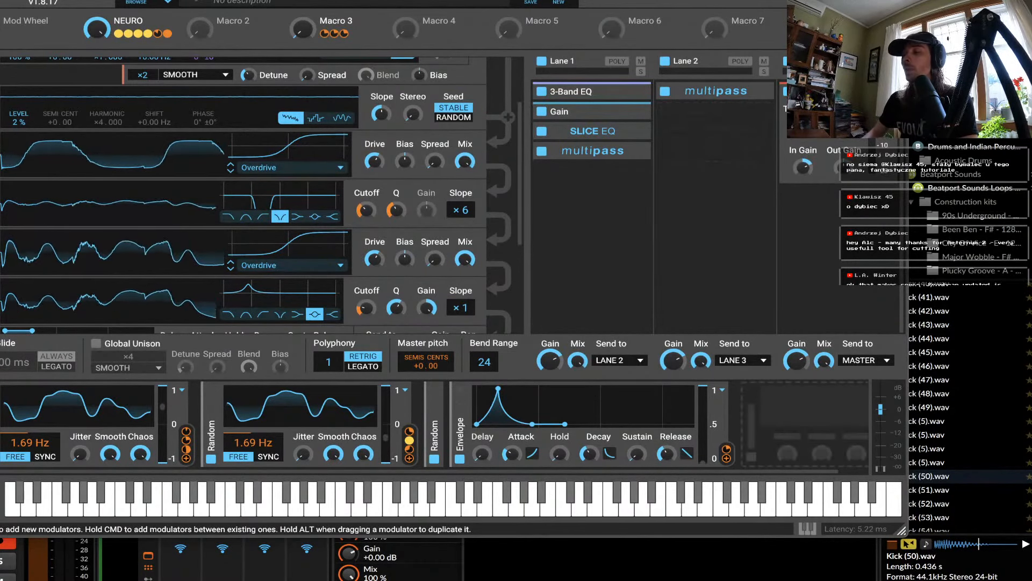
Add a Note modulator after the envelope and route it to Macro 3.
left_click(779, 435)
left_click(822, 457)
left_click_drag(822, 458, 304, 41)
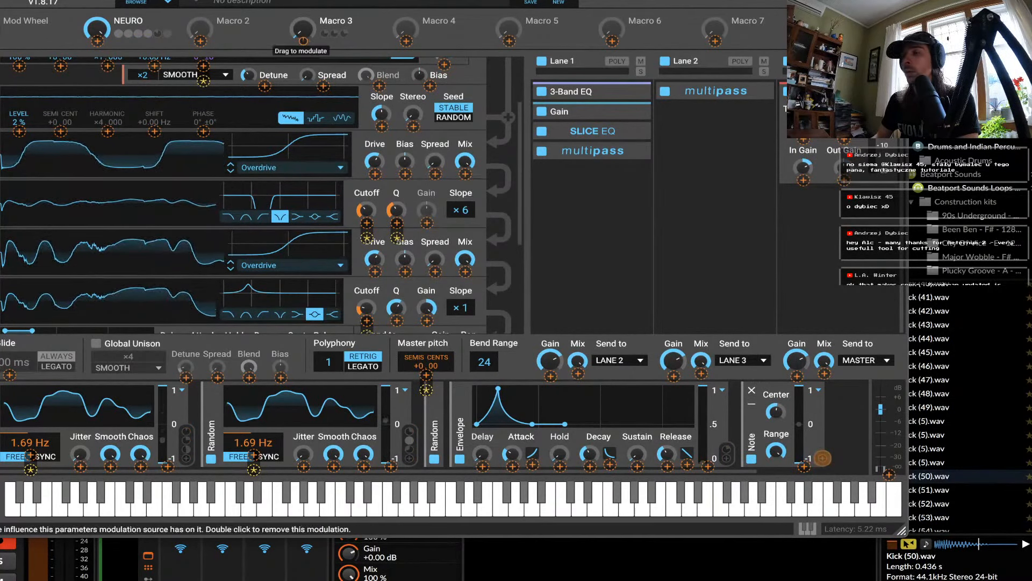
left_click_drag(304, 41, 303, 38)
left_click(371, 42)
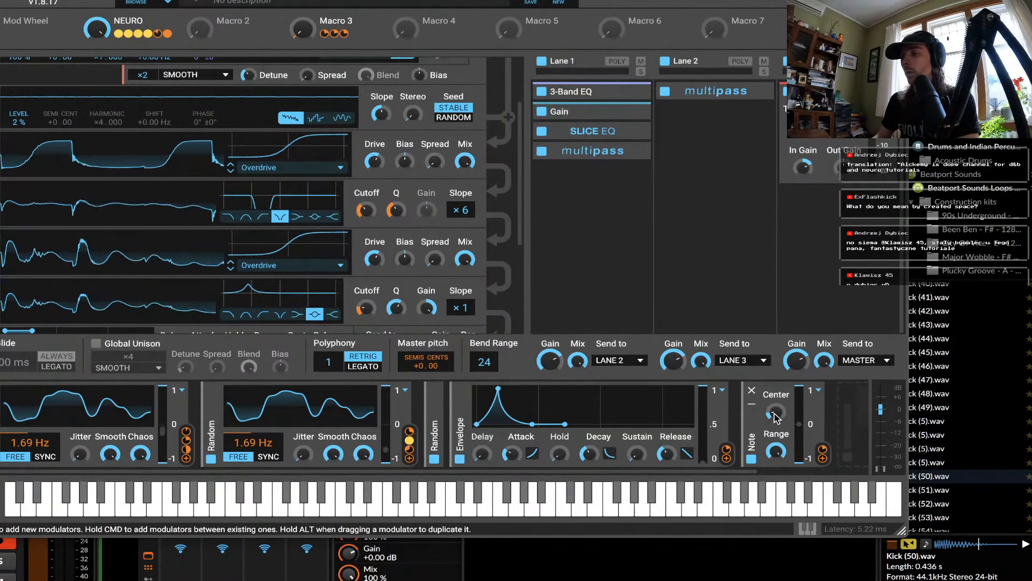
Lower the Note modulator's center and range, and raise the Limiter's In Gain slightly.
left_click_drag(776, 452, 776, 471)
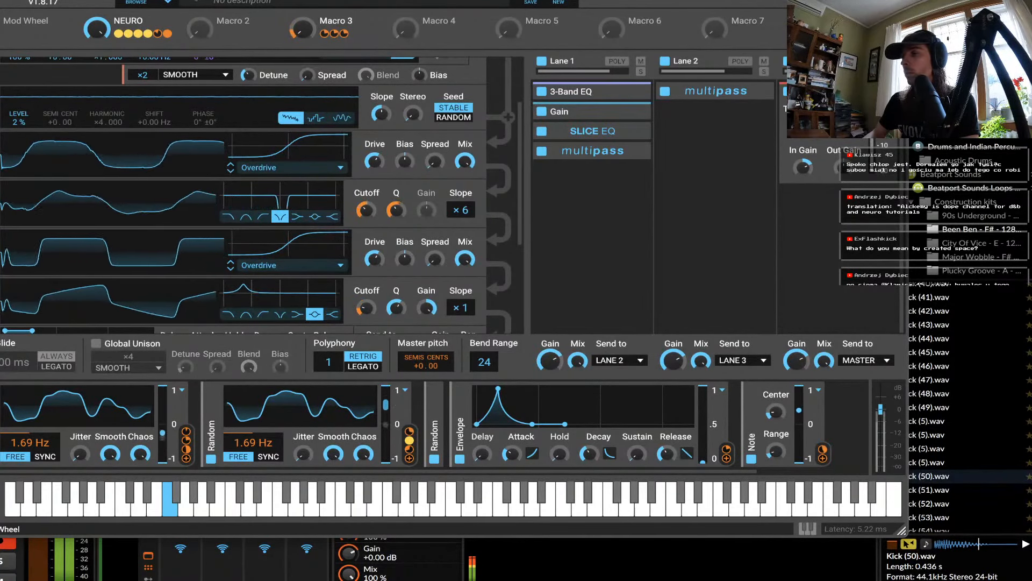
left_click_drag(803, 167, 803, 157)
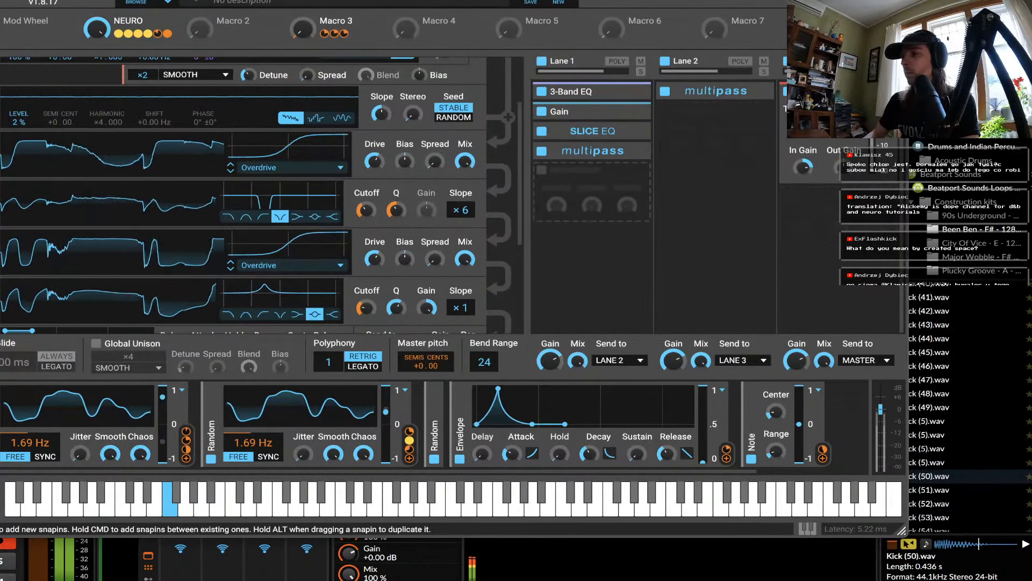
Add a Filter at the end of Lane 1 as a notch with slope ×3, adjusting its cutoff and Q.
left_click(576, 175)
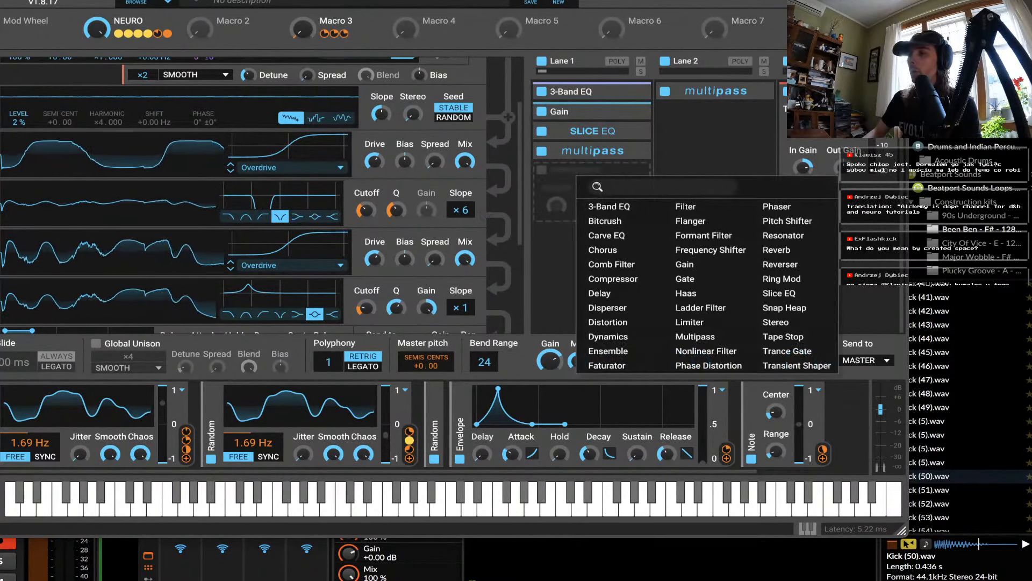
left_click(686, 207)
left_click(593, 240)
left_click_drag(620, 295, 620, 289)
left_click_drag(554, 272, 591, 268)
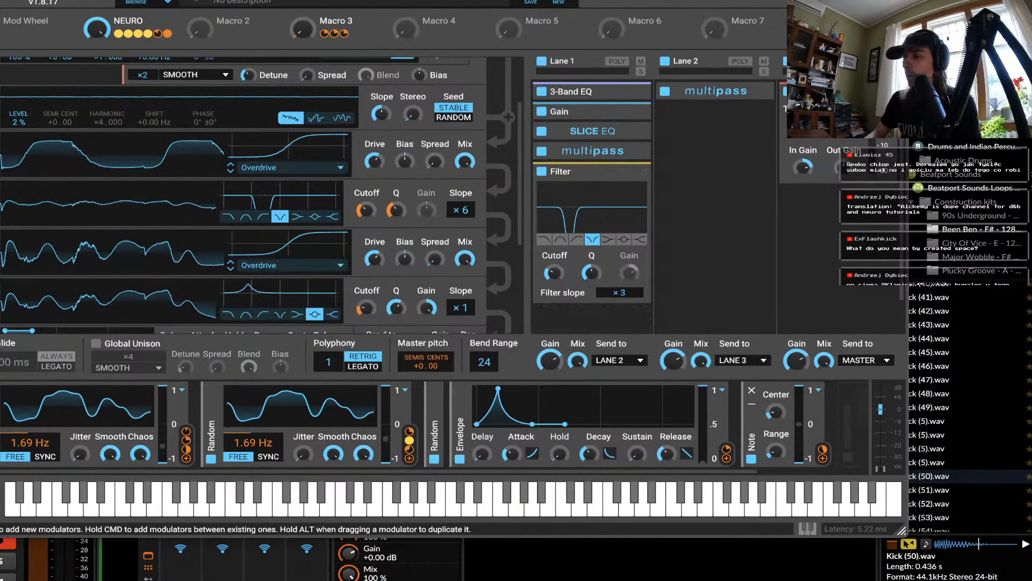
Route the Note modulator to the Lane 1 notch filter's cutoff at about 16%.
left_click(823, 457)
left_click(554, 285)
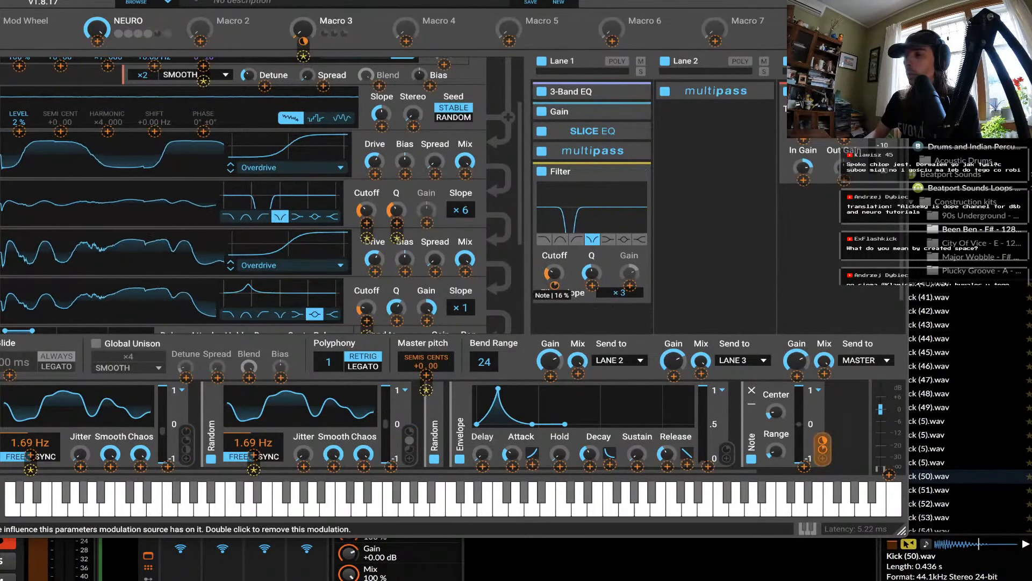
Collapse the notch Filter in Lane 1 and add a Multipass after it at the end of the lane.
left_click(550, 229)
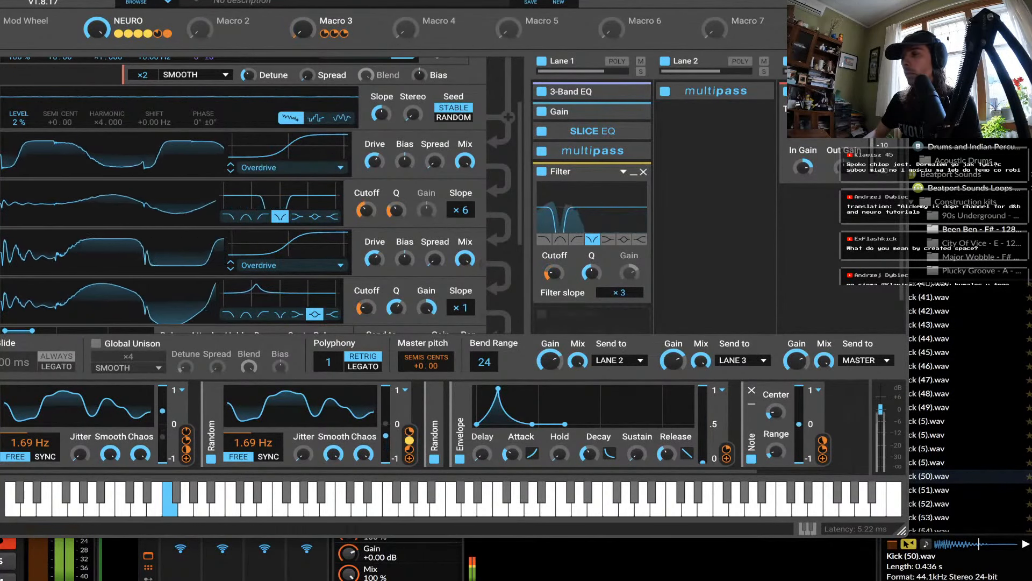
left_click(634, 173)
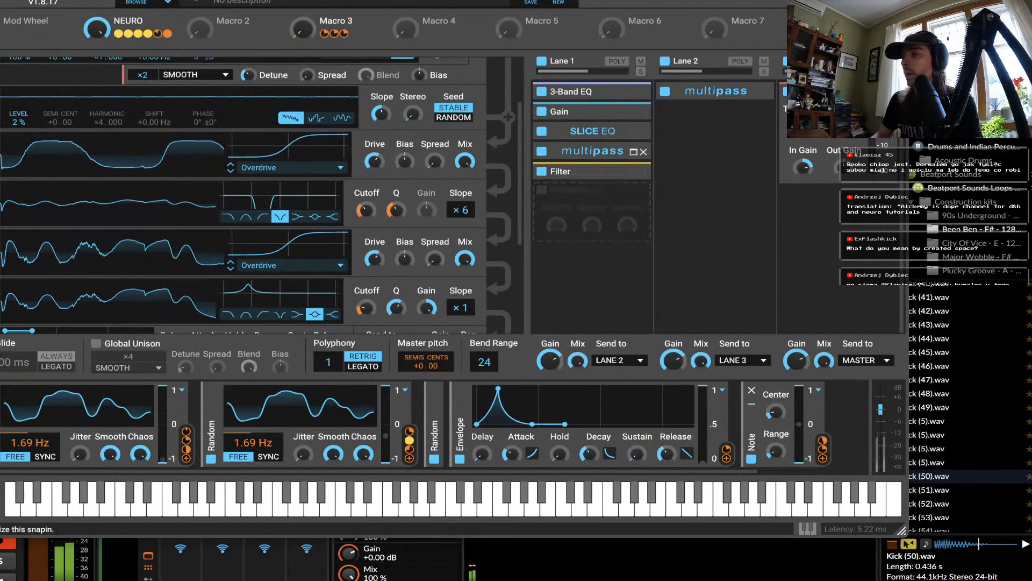
left_click(634, 152)
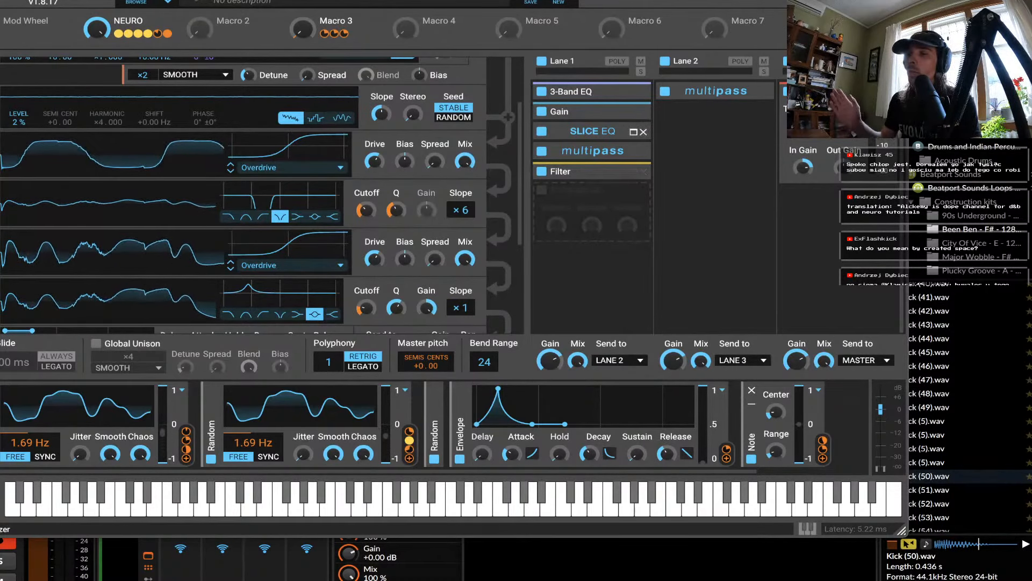
left_click(561, 209)
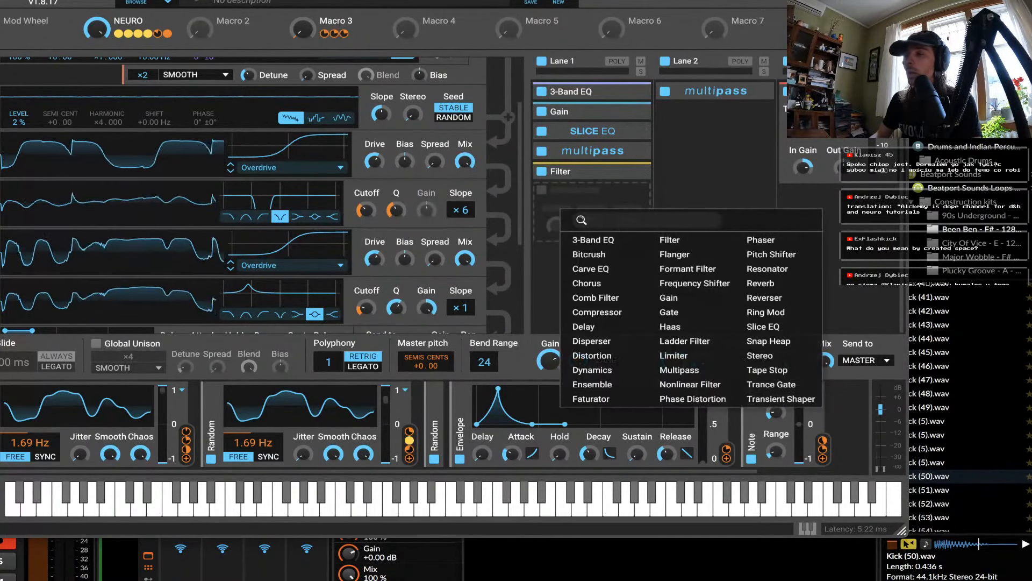
left_click(679, 370)
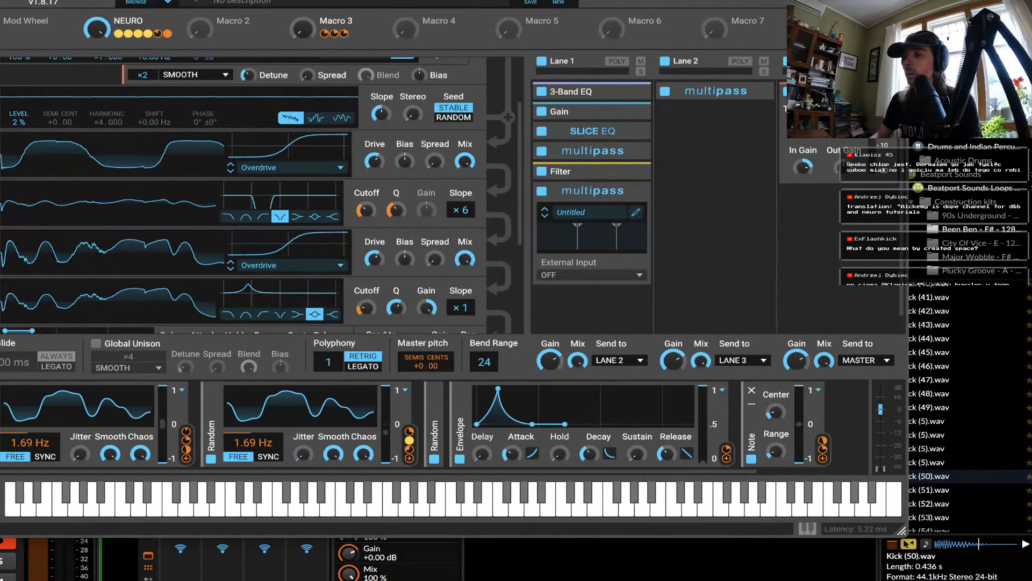
Load the user preset BLASTED MECH into the new Lane 1 Multipass and close its editor.
left_click(636, 212)
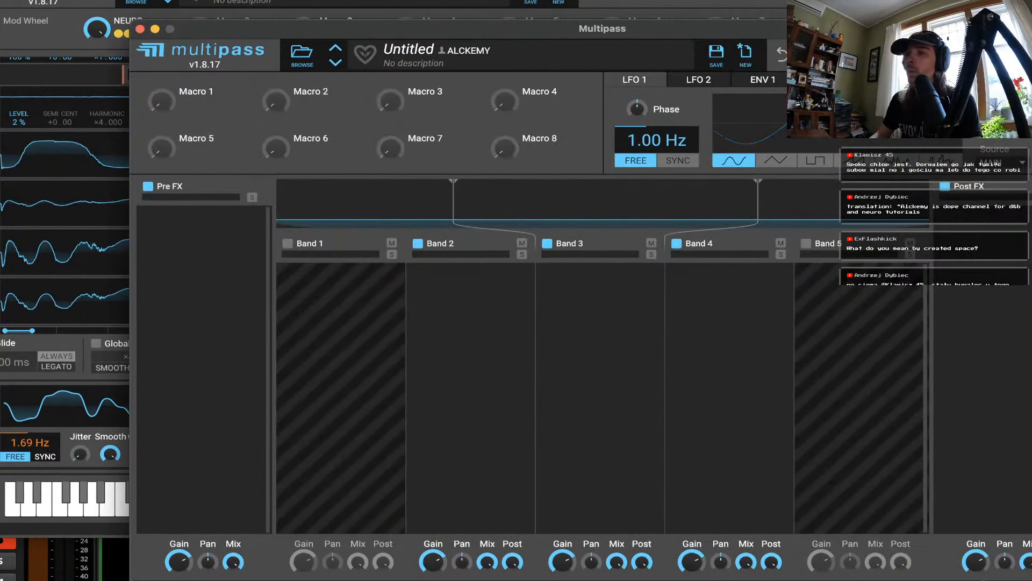
left_click(301, 53)
left_click(164, 120)
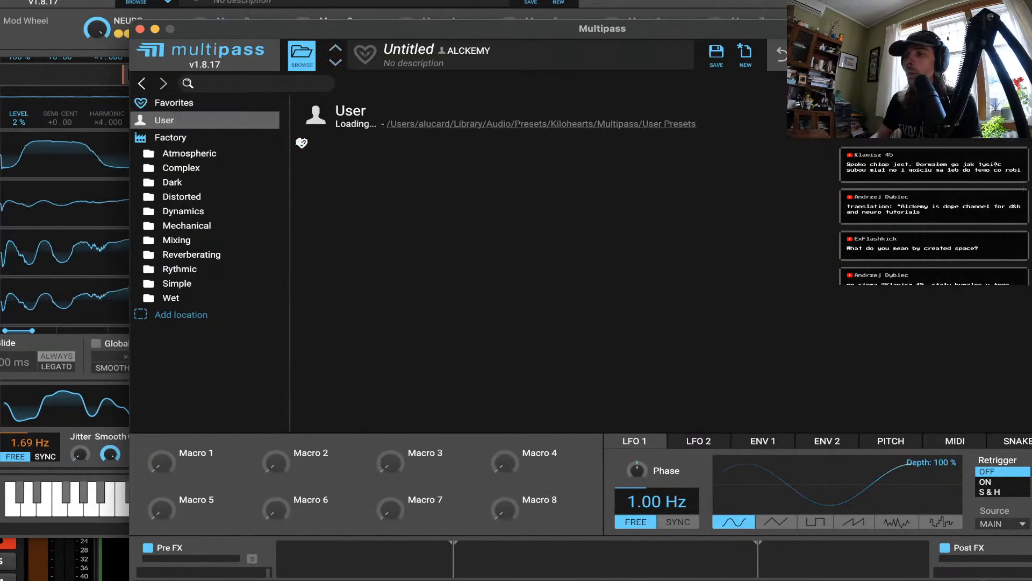
scroll(358, 154, "down", 2)
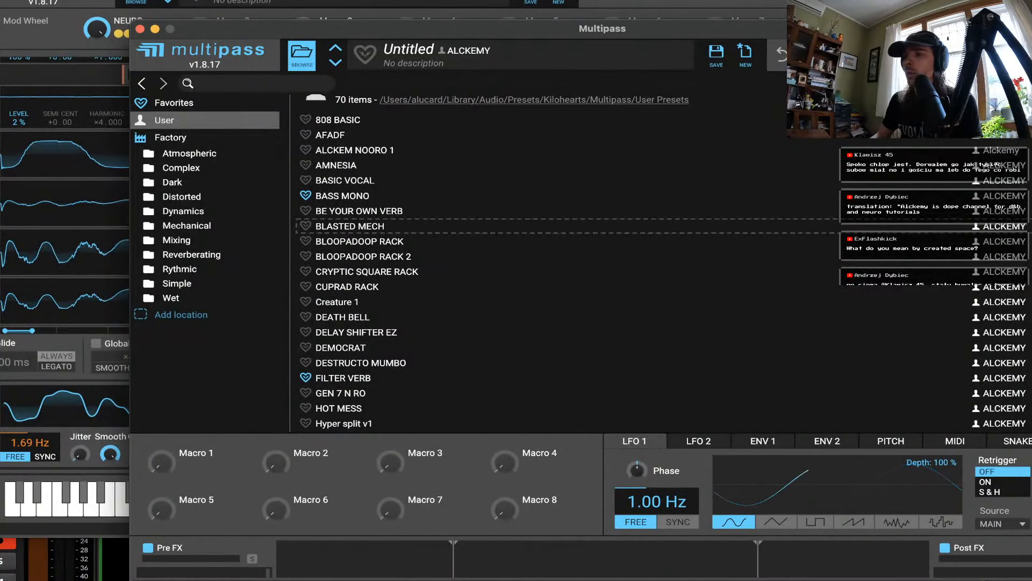
left_click(350, 226)
left_click(140, 29)
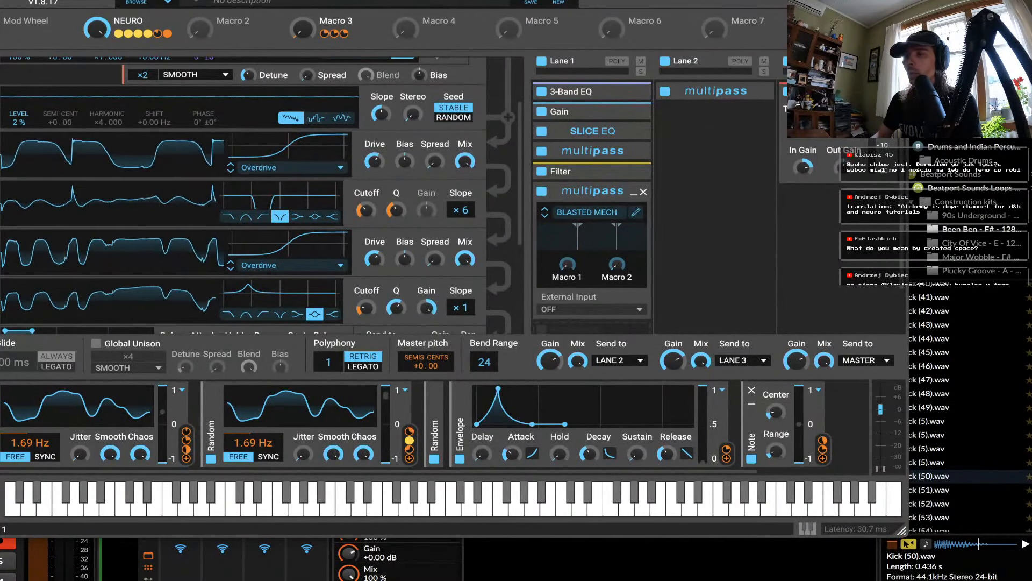
Route Macro 2 to Macro 1 of the BLASTED MECH Multipass at 100%.
mouse_move(568, 264)
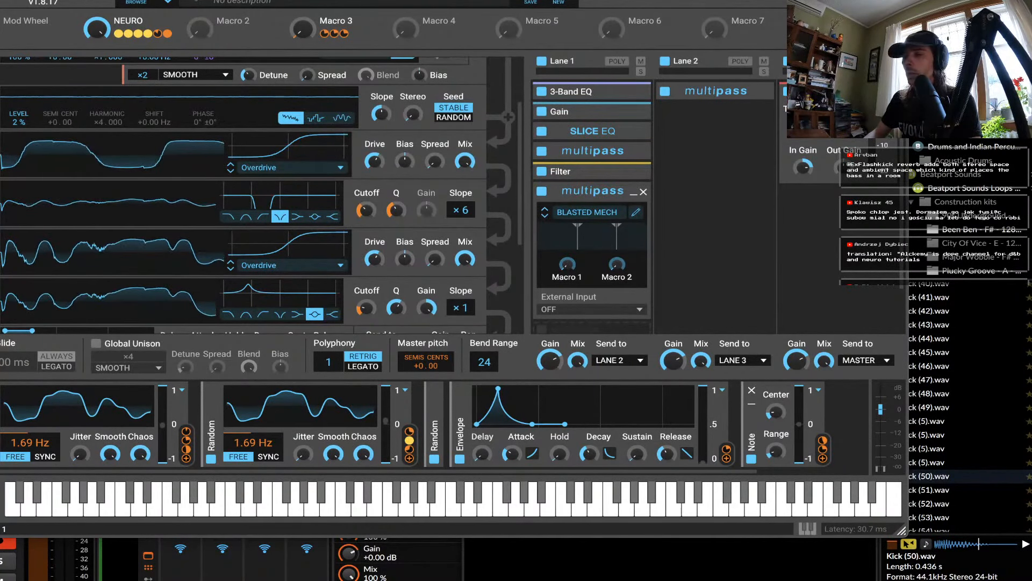
mouse_move(567, 264)
left_mouse_down()
mouse_move(567, 167)
mouse_move(567, 265)
left_mouse_up()
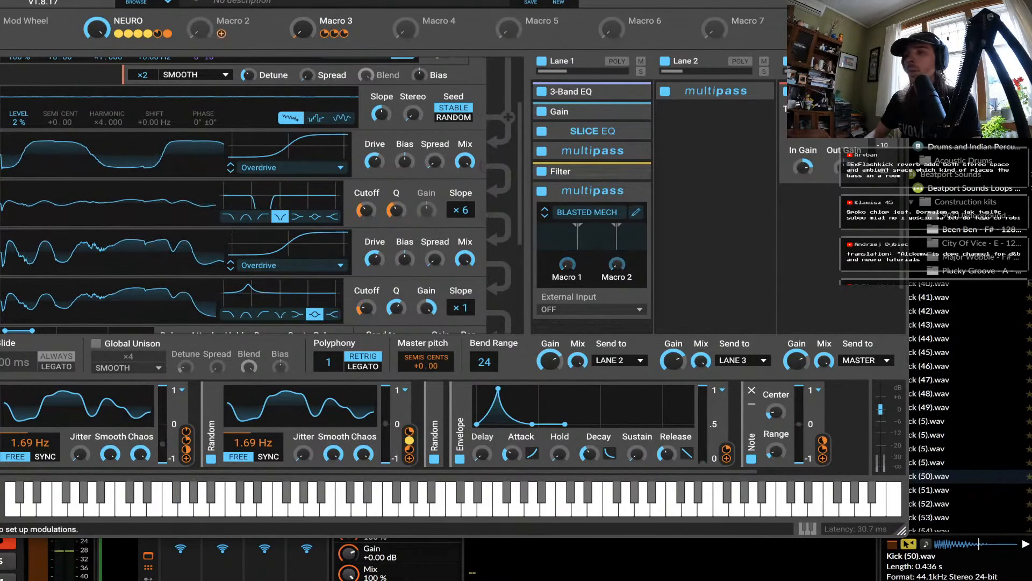
left_click(221, 33)
left_click_drag(568, 276, 567, 178)
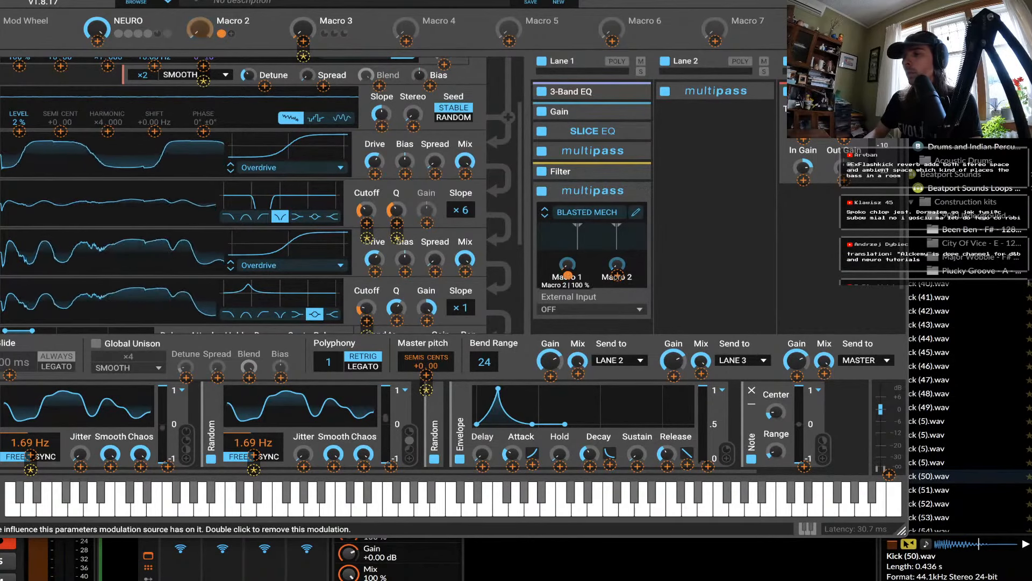
left_click(592, 325)
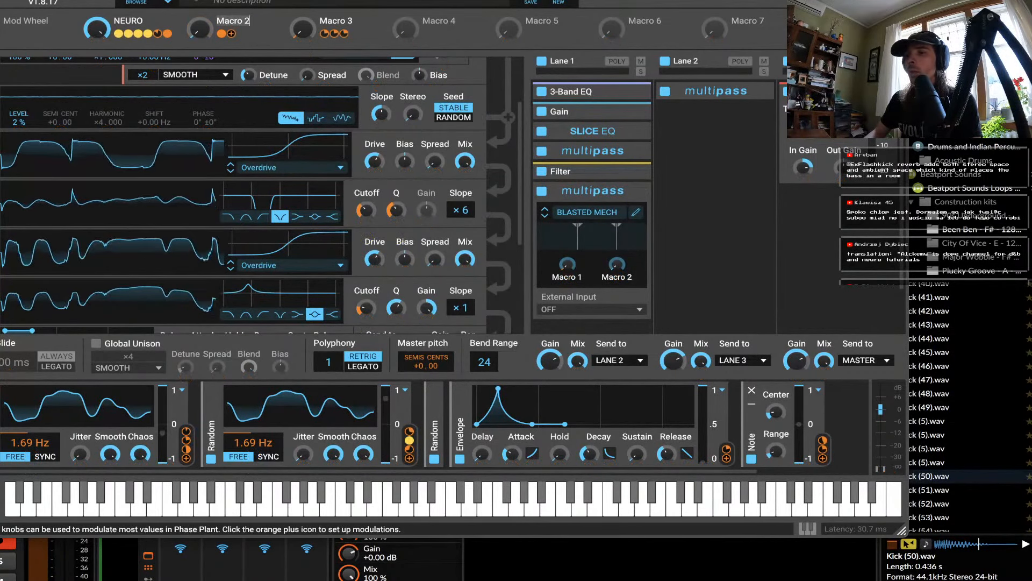
Rename Macro 2 to "generator".
double_click(235, 23)
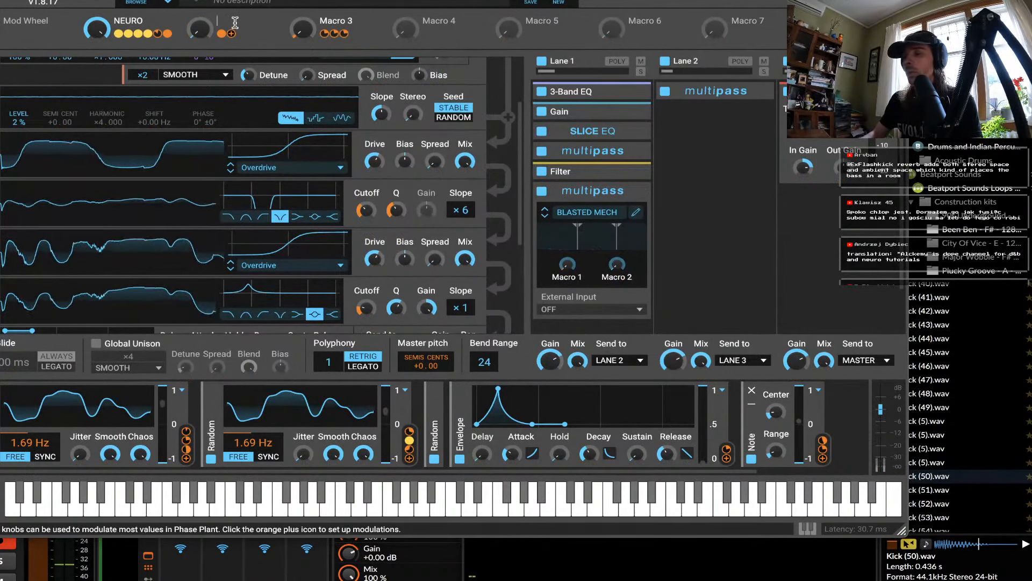
type("generator")
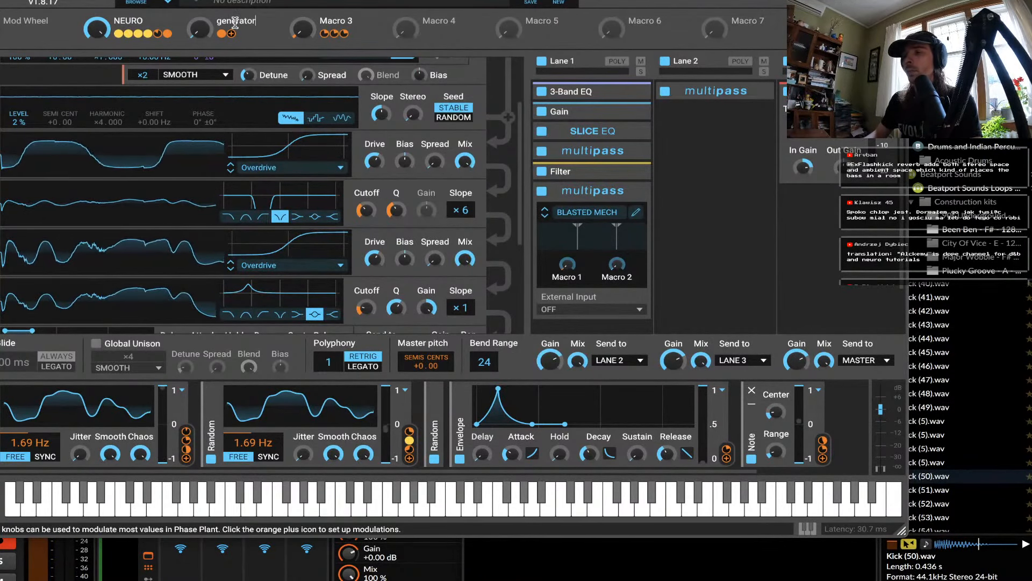
key("Return")
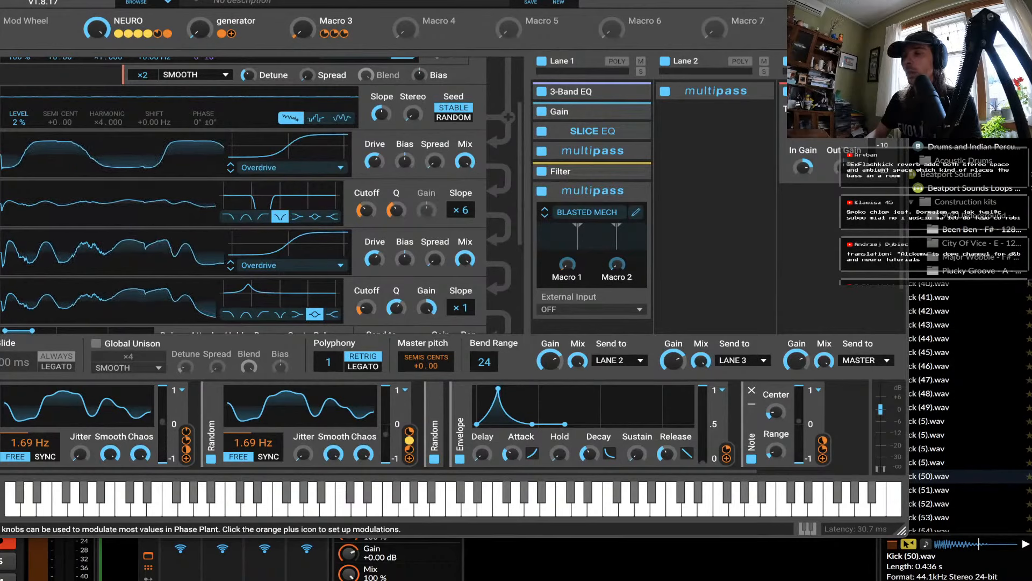
Add a Random modulator after the Note modulator and set its rate to 1.65 Hz.
scroll(155, 407, "right", 3)
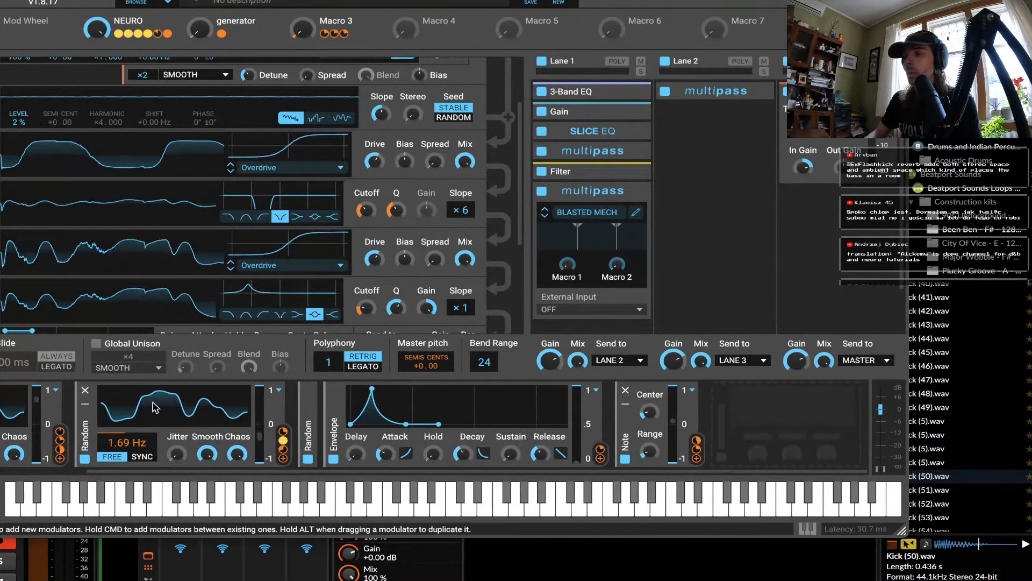
left_click(750, 425)
left_click(770, 491)
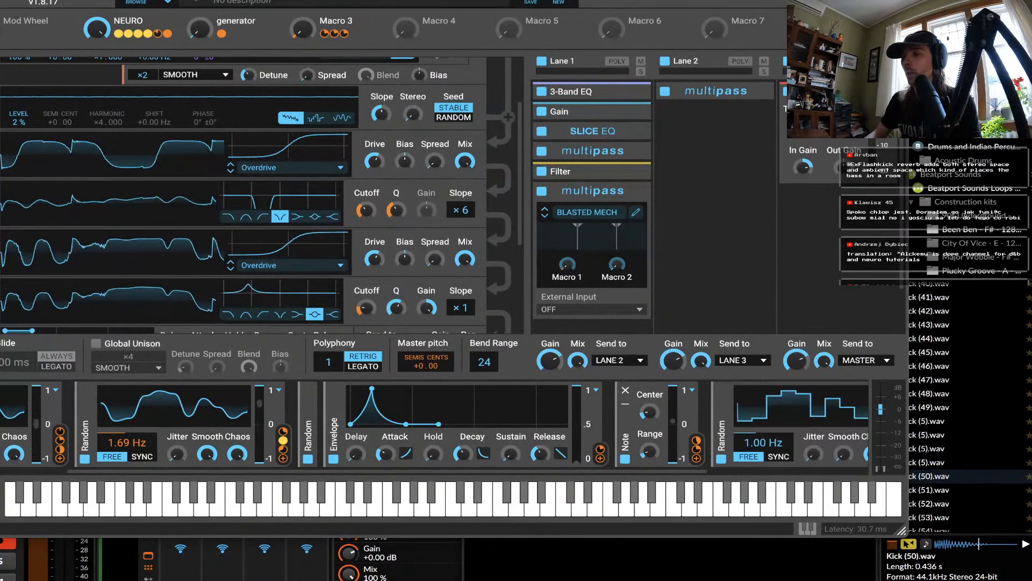
scroll(435, 425, "right", 2)
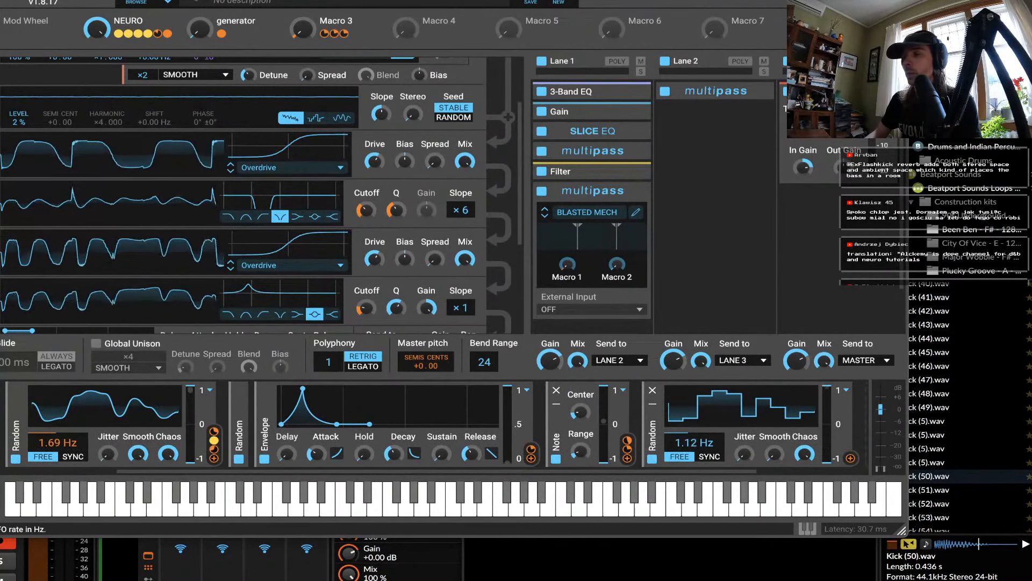
Route the new 1.65 Hz Random modulator to the Master pitch with an amount of +24.25 semitones.
left_click(850, 458)
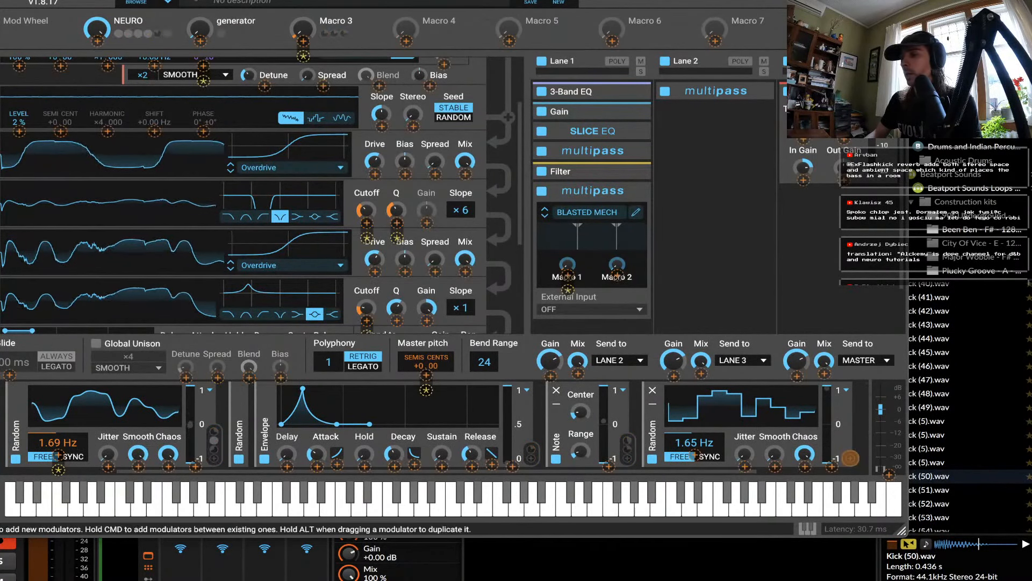
left_click(425, 375)
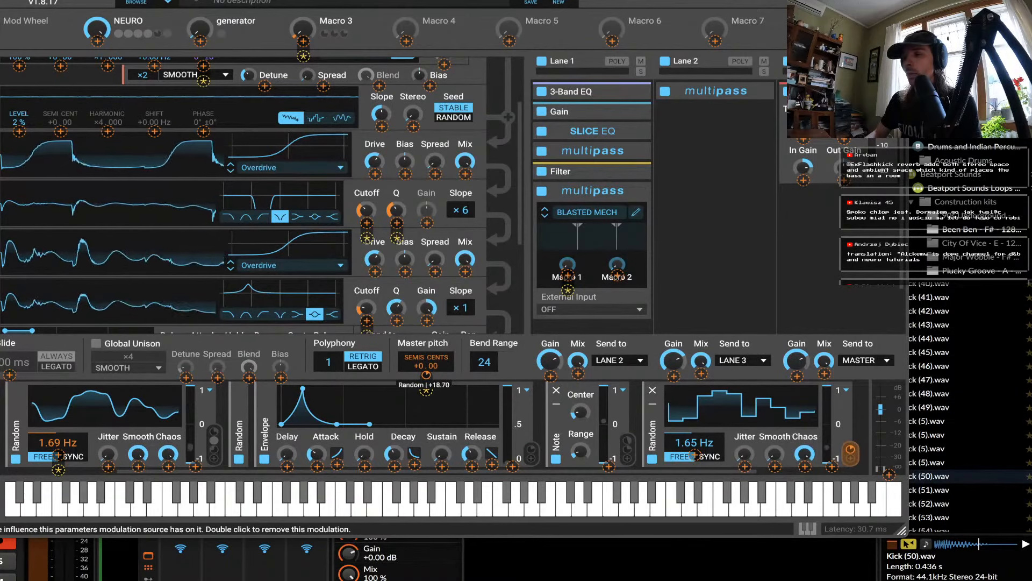
left_click_drag(426, 376, 426, 375)
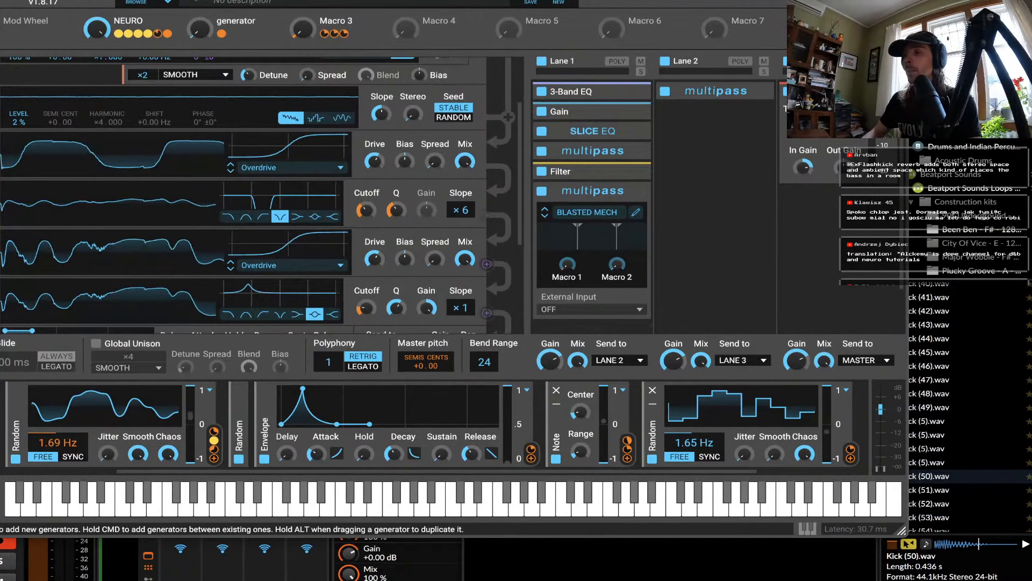
Scale the Random modulation on Master pitch with the generator macro at 100%, and test it by sweeping the macro up and back to zero.
left_click(225, 34)
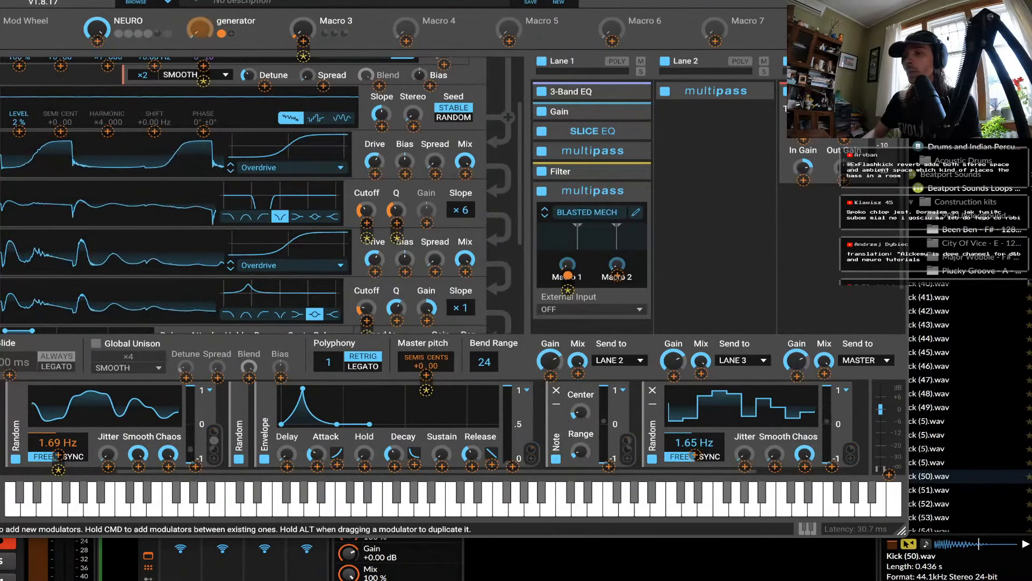
left_click(426, 376)
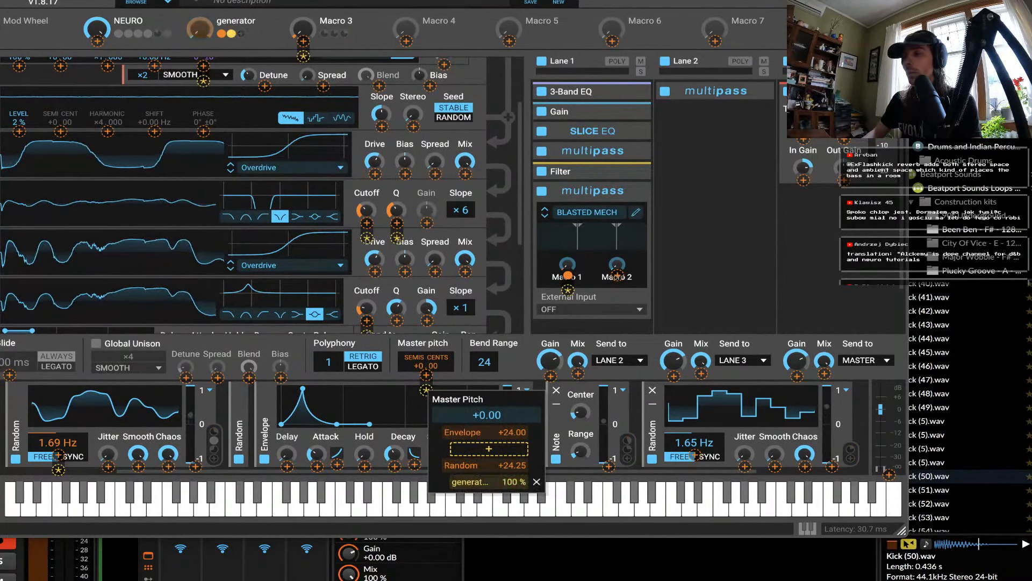
left_click(176, 27)
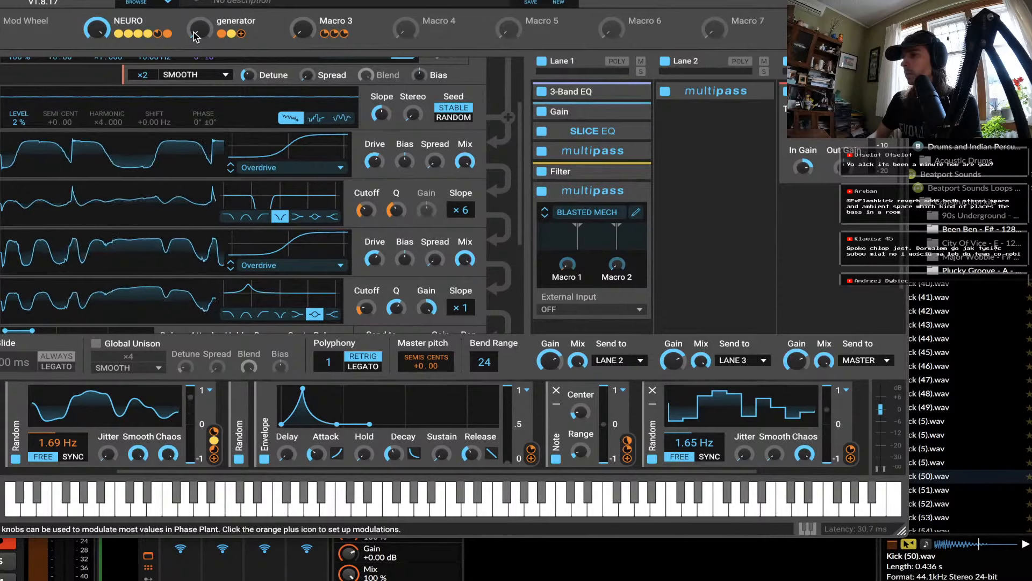
left_click_drag(200, 28, 200, 1)
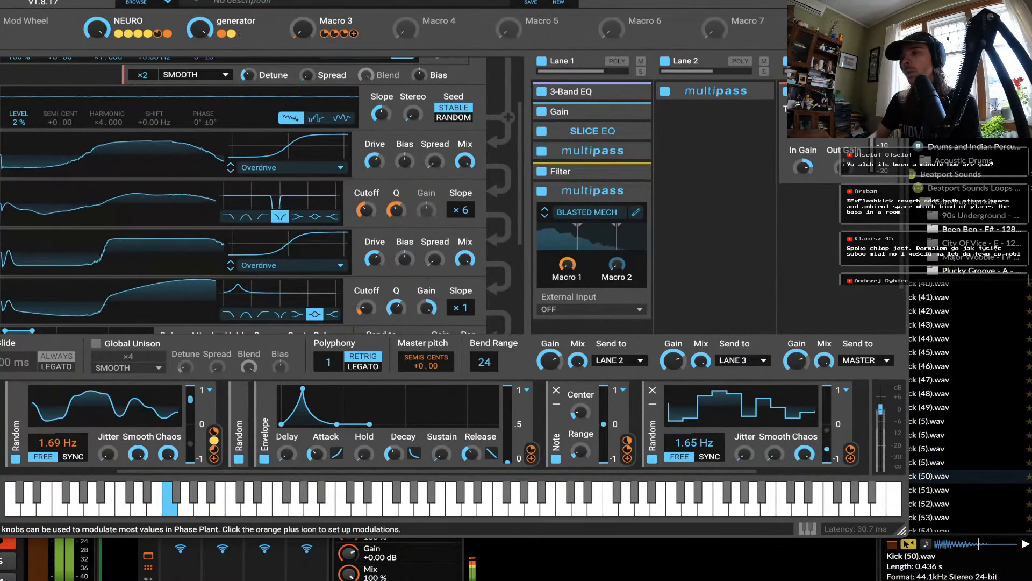
left_click_drag(200, 28, 200, 56)
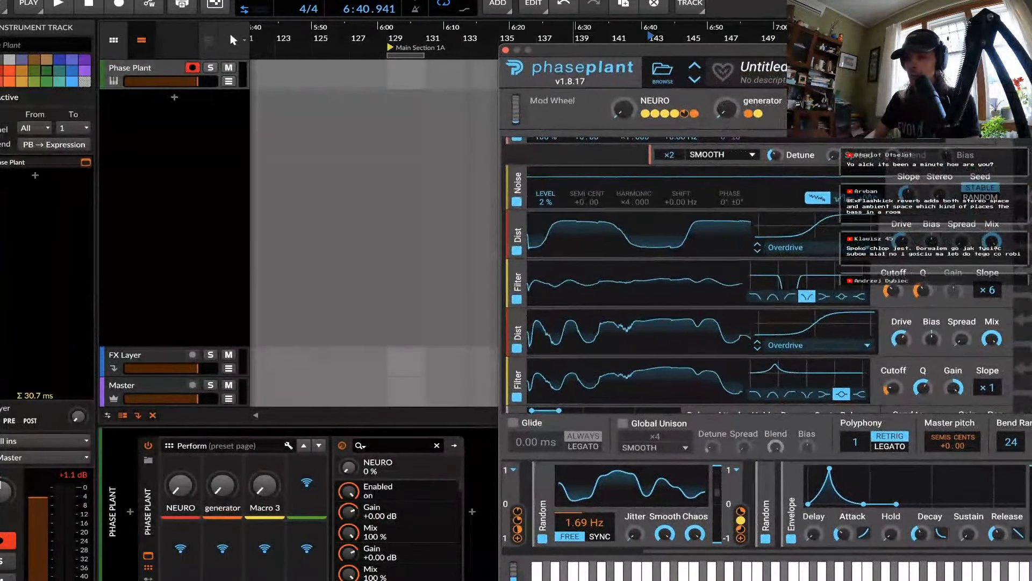
Show the Expressions section of the Phase Plant device in Bitwig Studio, and move the synth window back over the project.
left_click(230, 33)
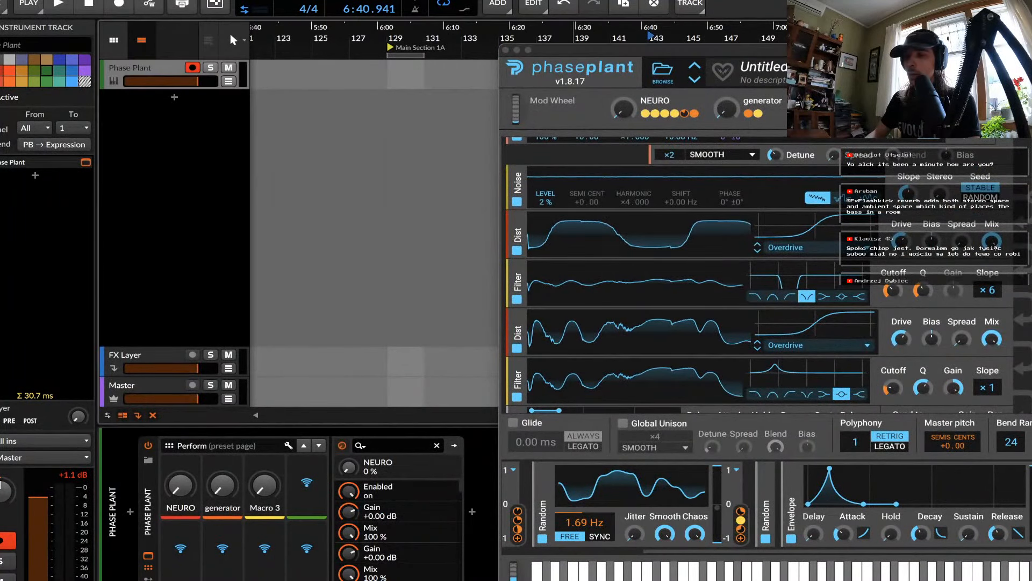
left_click(149, 579)
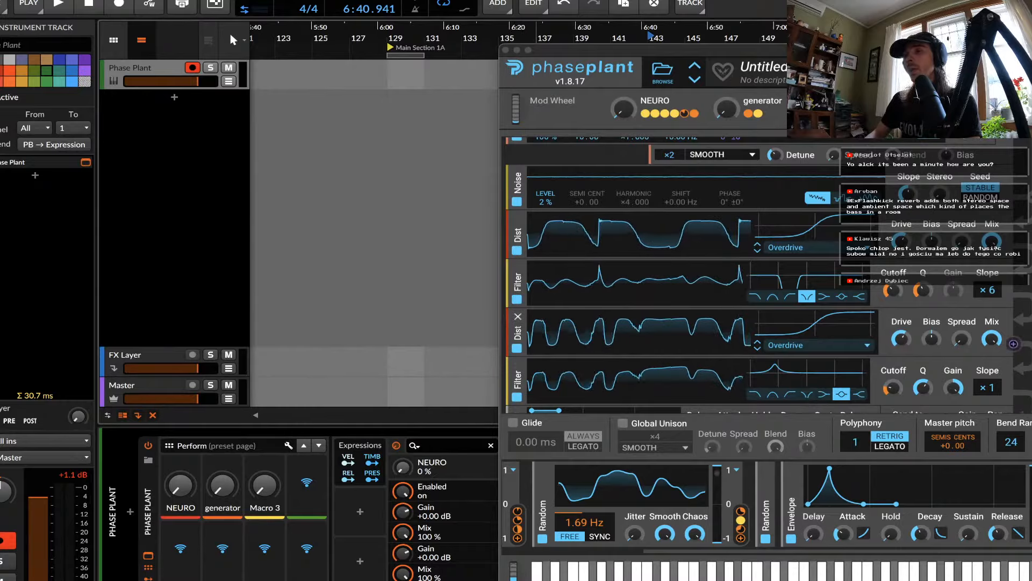
left_click_drag(834, 50, 310, 0)
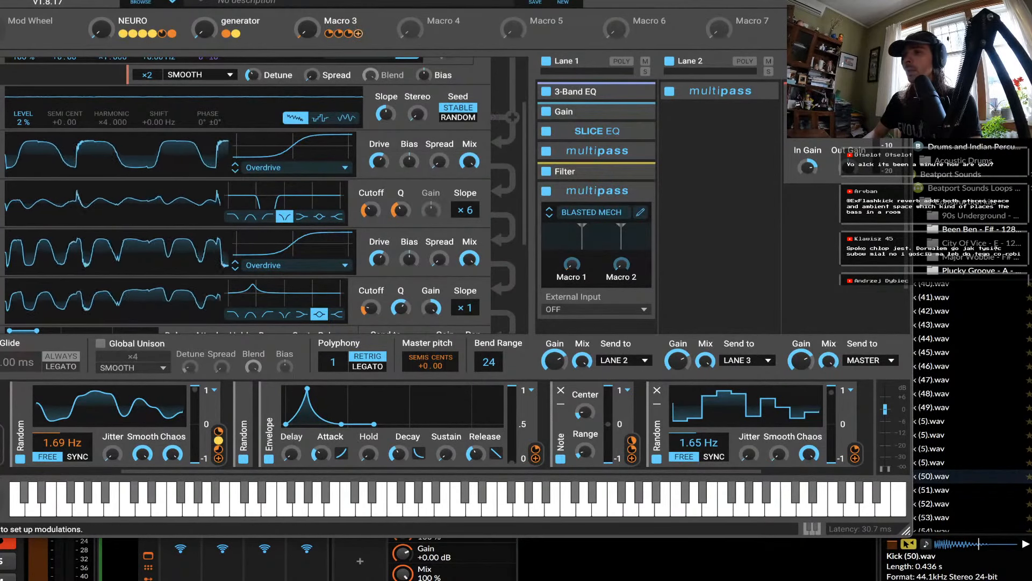
Route Macro 3 to Macro 2 of the BLASTED MECH Multipass.
left_click(358, 33)
left_click_drag(622, 275, 622, 260)
left_click(513, 242)
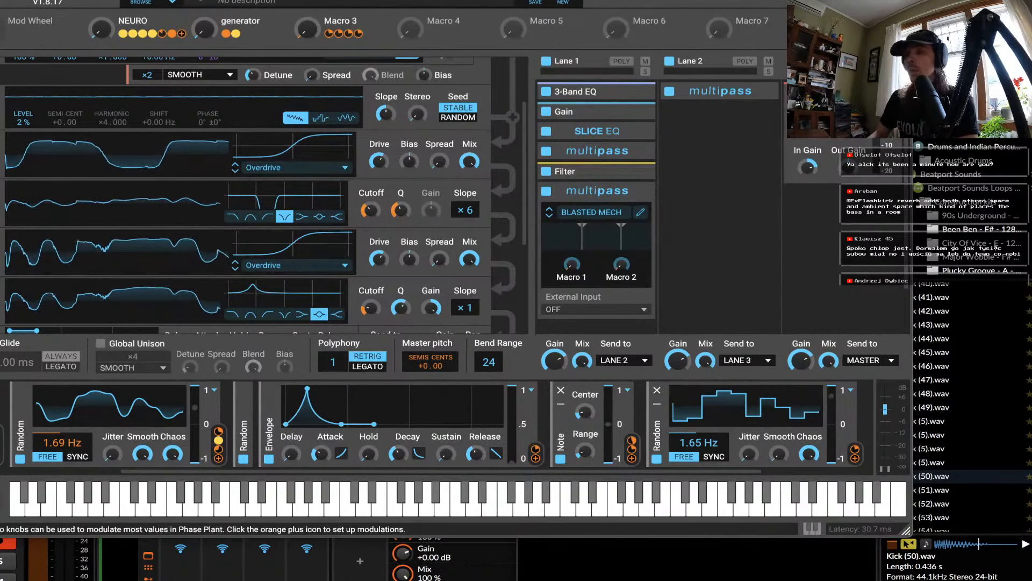
Audition the patch by sweeping the NEURO and generator macros up and down in turn, returning both to zero.
left_click_drag(101, 28, 101, 3)
left_click_drag(204, 28, 204, 25)
left_click_drag(101, 28, 101, 50)
left_click_drag(204, 29, 204, 2)
left_click_drag(101, 28, 101, 53)
left_click_drag(204, 28, 203, 62)
left_click_drag(101, 28, 101, 19)
left_click_drag(204, 28, 204, 5)
left_click_drag(101, 28, 101, 34)
left_click_drag(204, 28, 204, 59)
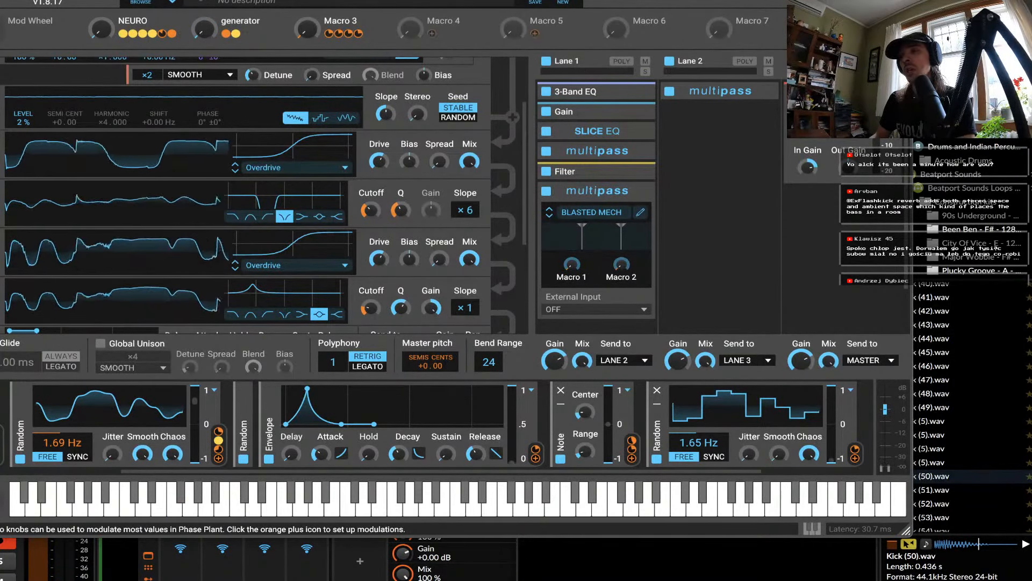
Save the patch as user preset ANTI HERO MPE and close the synth window.
left_click(535, 2)
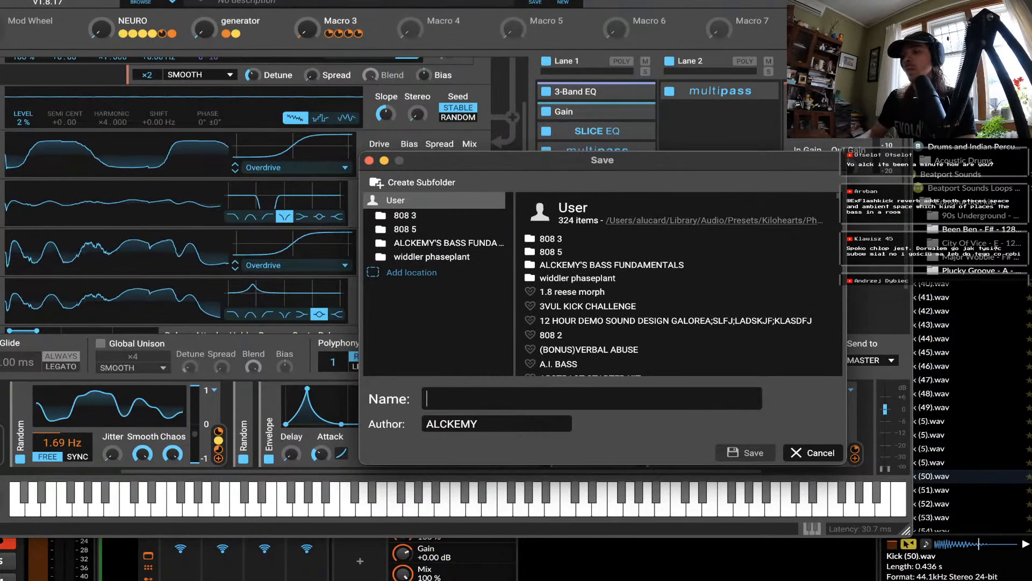
type("ANTI HERO ")
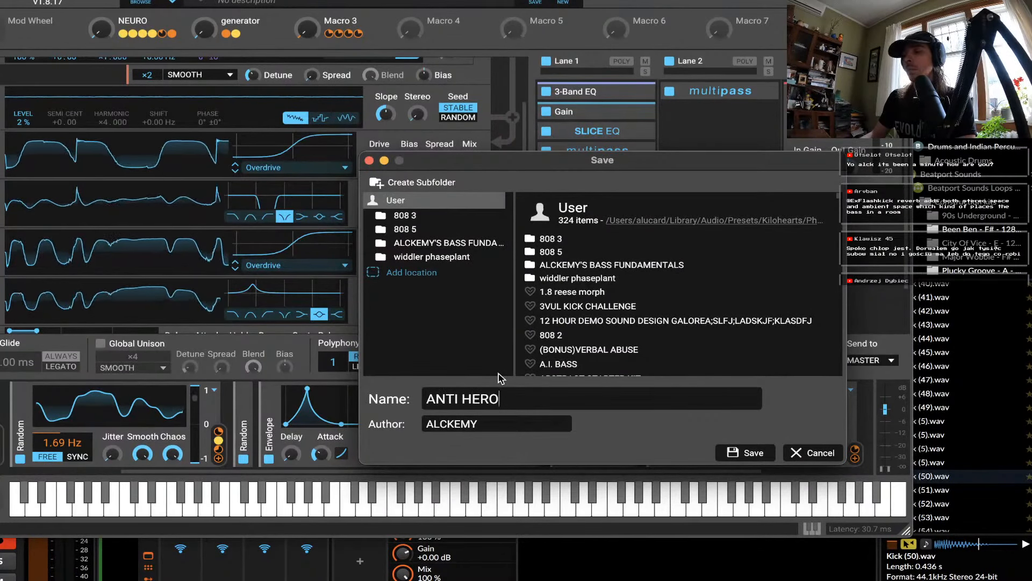
type("MPE")
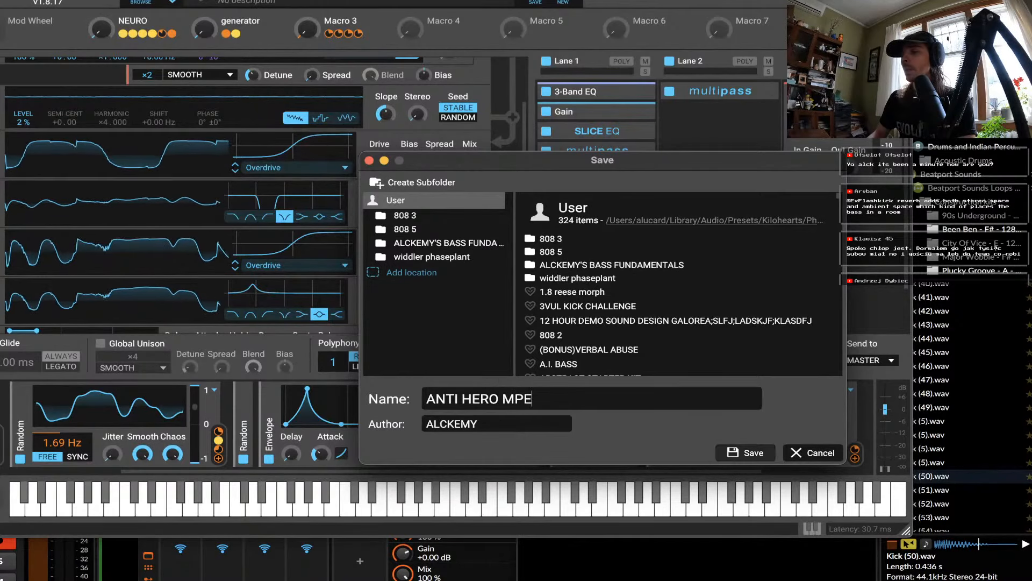
key("Return")
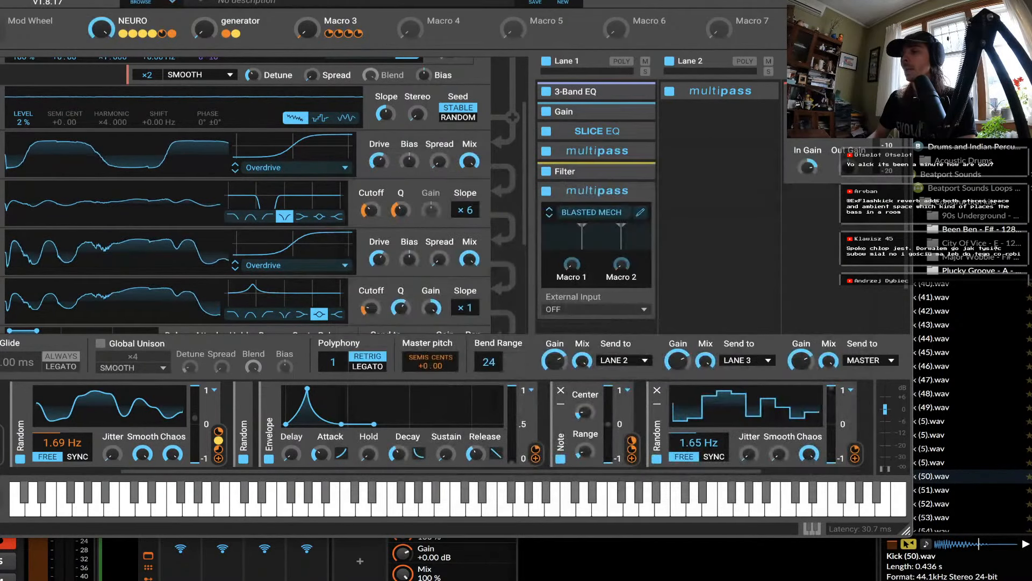
left_click(148, 556)
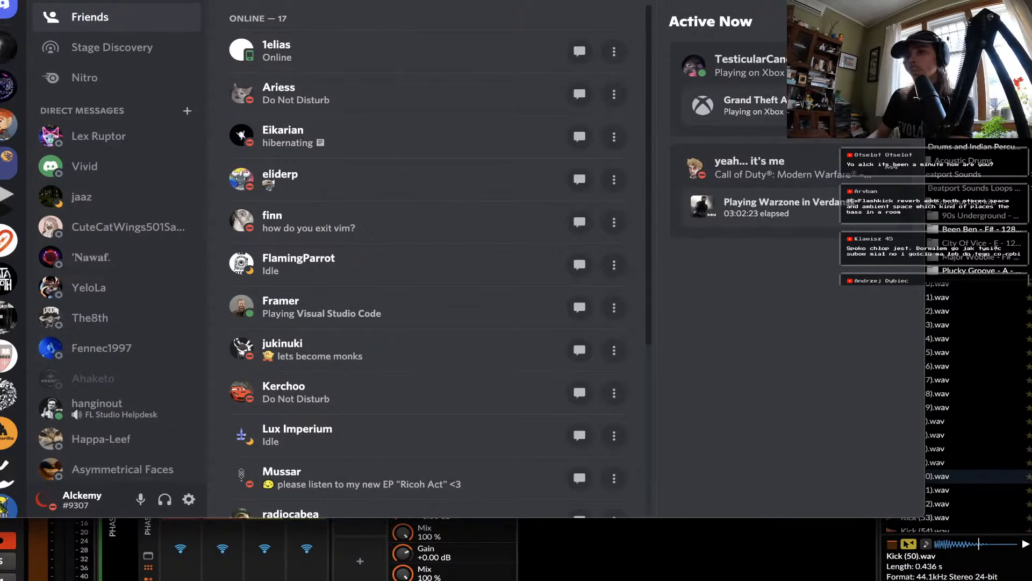
Switch to Discord, open the alkahest-rewards channel in the members area, and bring up a Finder window for an upload.
left_click(6, 49)
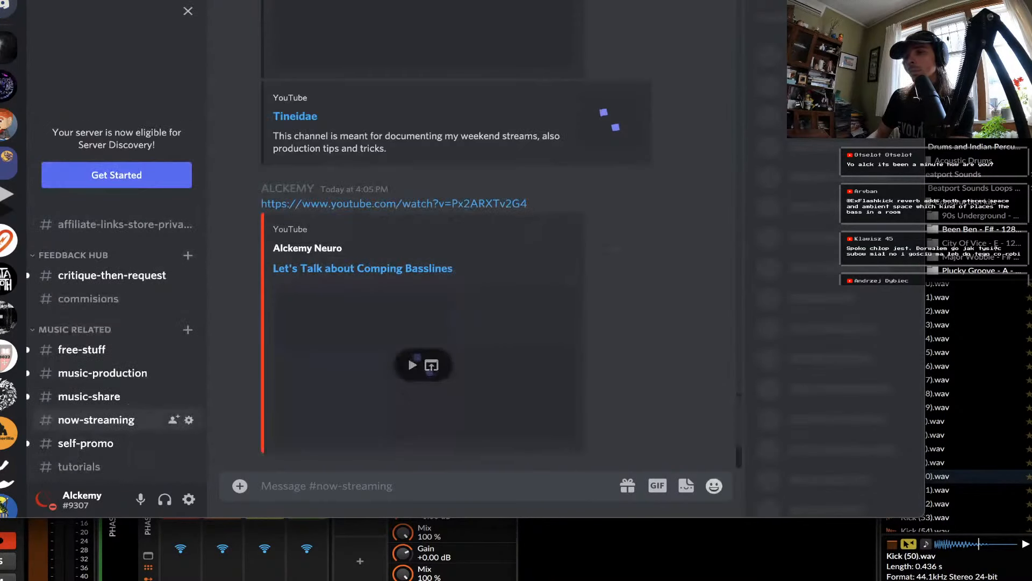
scroll(112, 404, "down", 5)
scroll(112, 404, "down", 5)
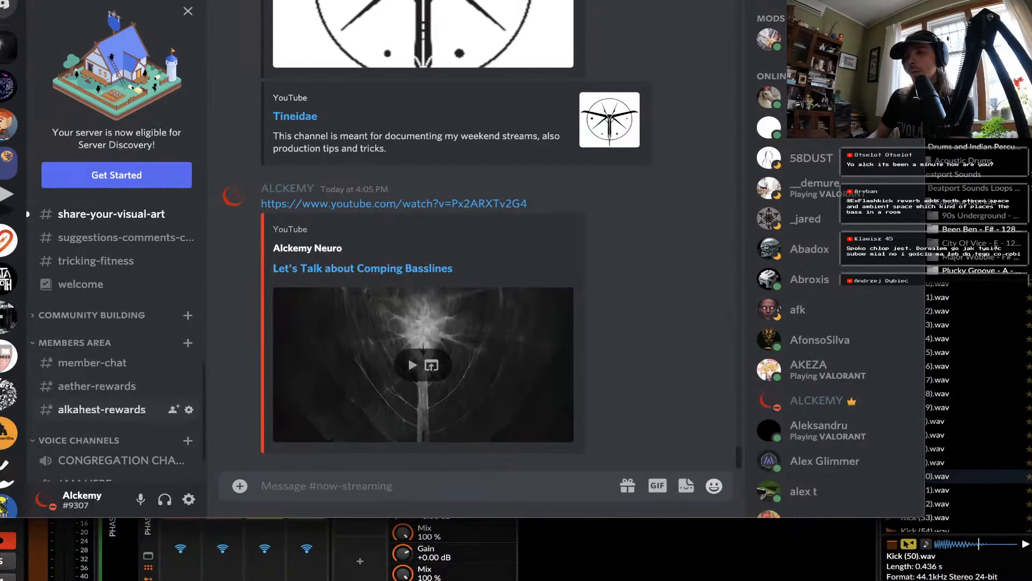
left_click(101, 409)
left_click(239, 485)
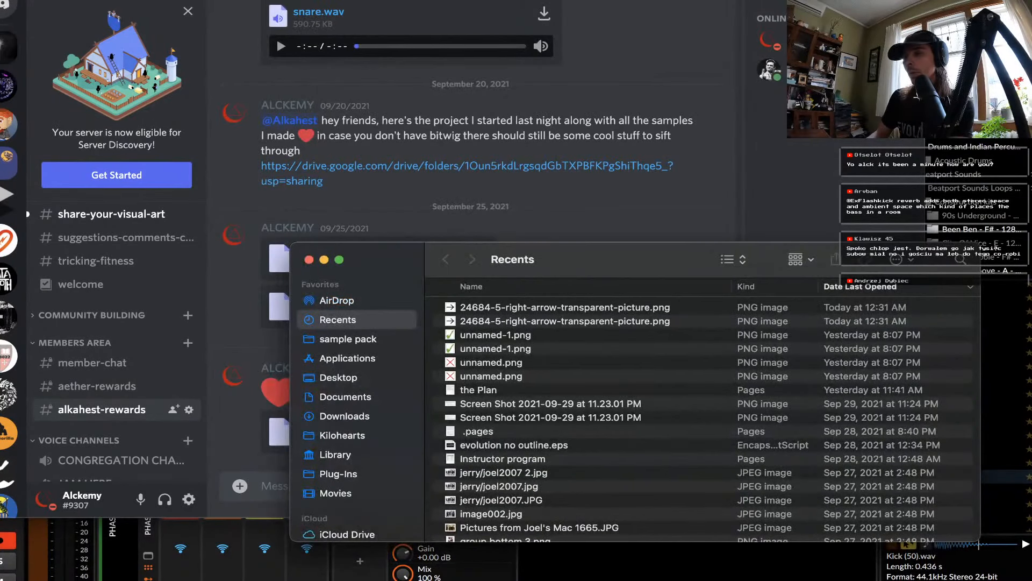
Open the Phase Plant User Presets folder within Kilohearts in Finder and show its files as a list.
left_click(342, 435)
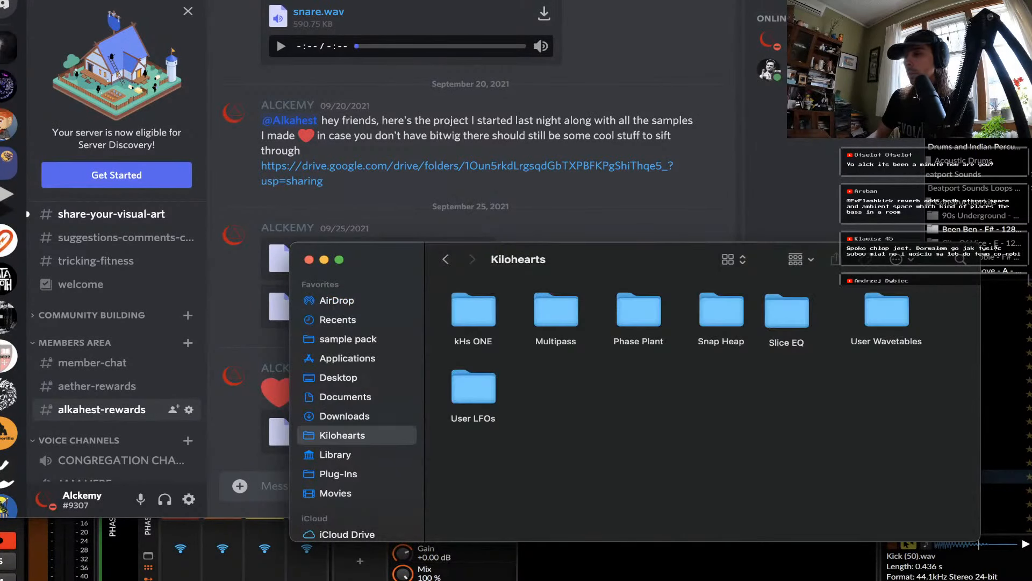
double_click(639, 310)
double_click(486, 311)
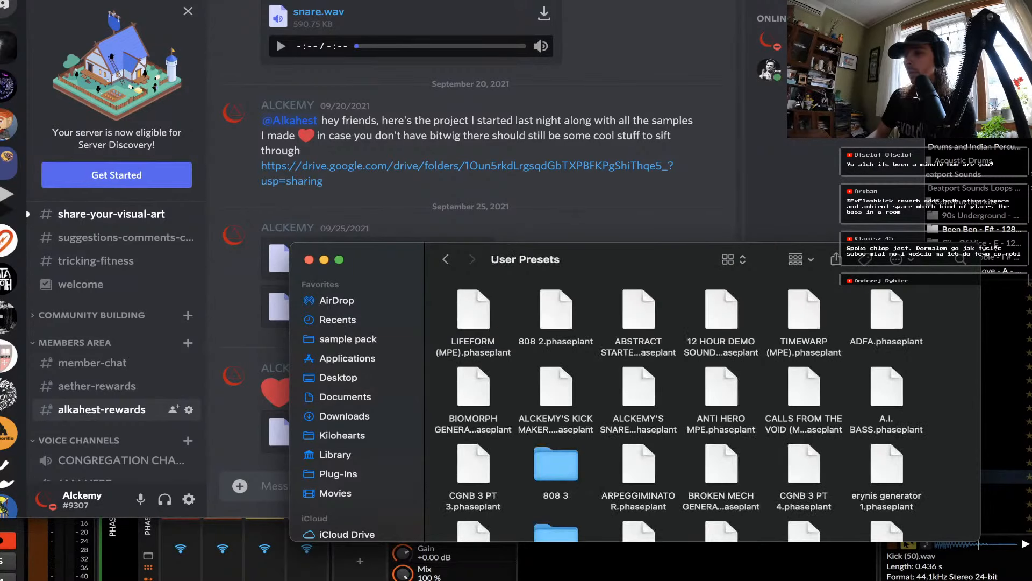
left_click(734, 259)
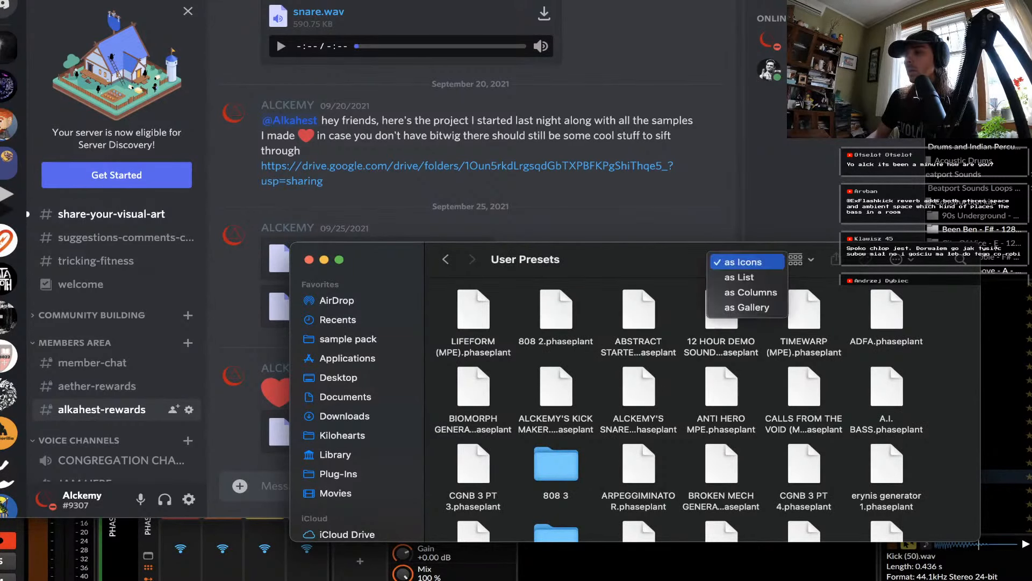
left_click(739, 276)
Upload ANTI HERO MPE.phaseplant to the alkahest-rewards channel without a comment, and hide Discord and Finder to return to Bitwig Studio.
left_click_drag(570, 309, 253, 327)
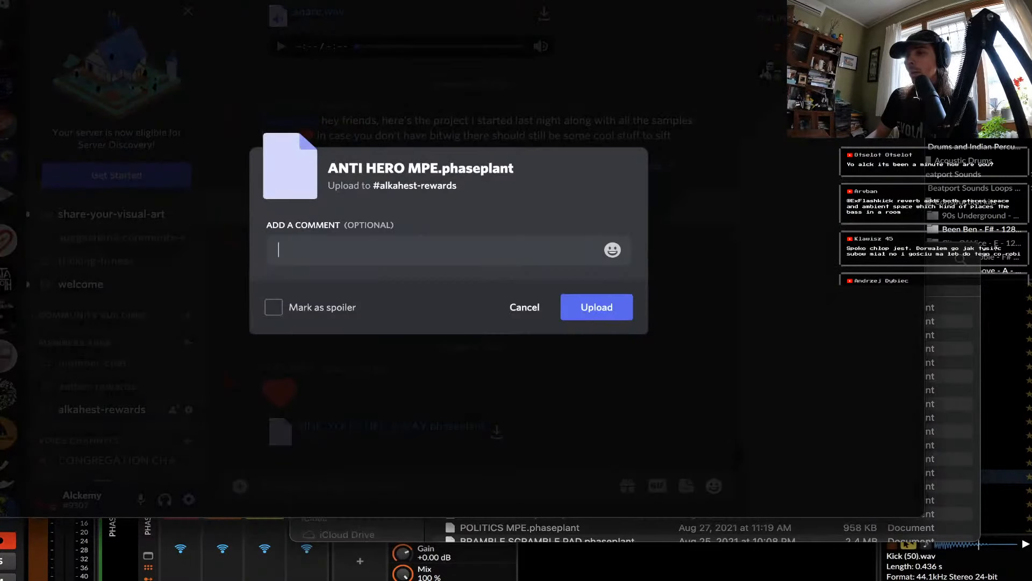
left_click(583, 312)
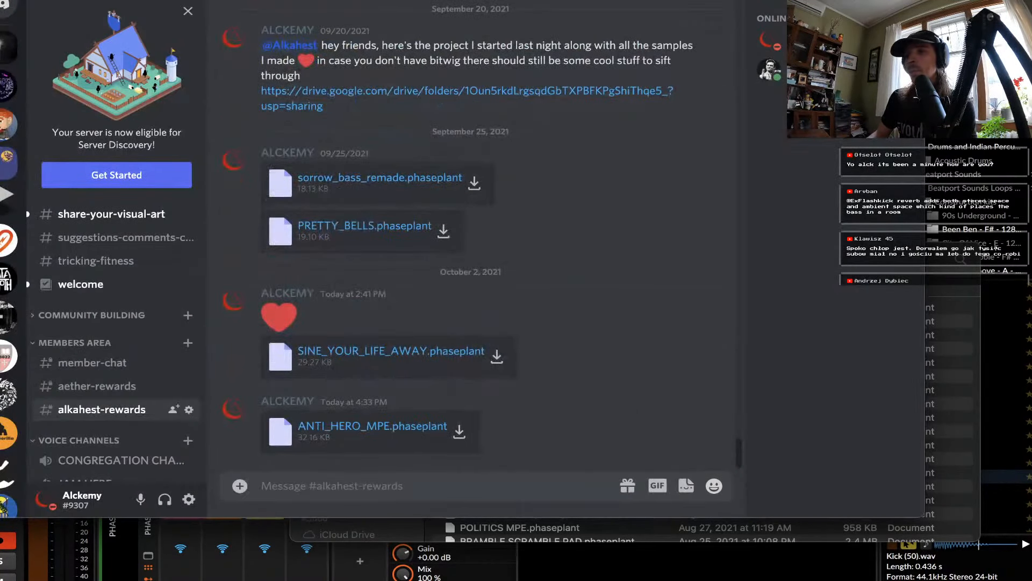
key("super+h")
key("super+h")
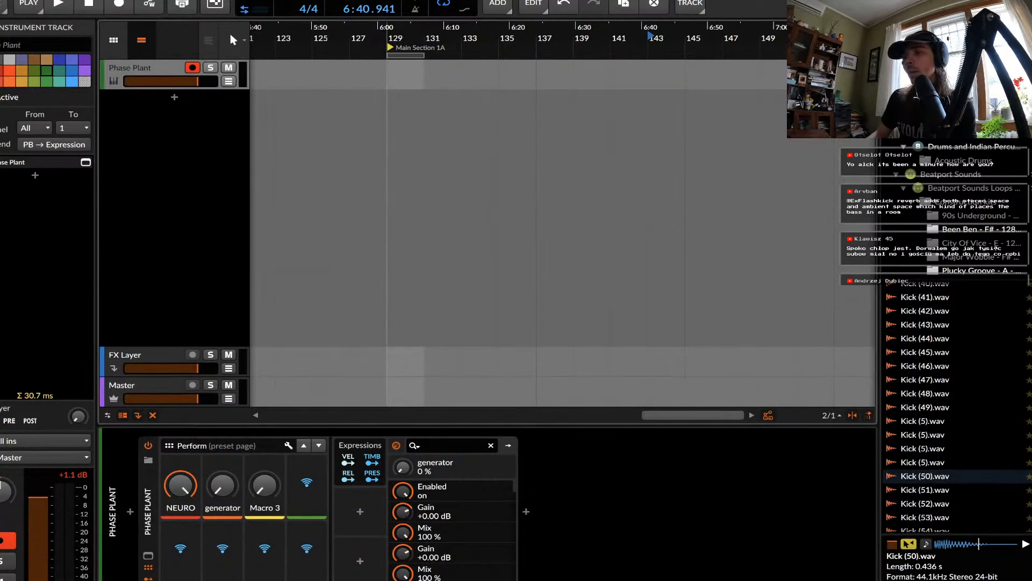
Audition the Kick (41) and Kick (43) samples, and place Kick (43).wav on a new track at bar 129.
left_click(392, 86)
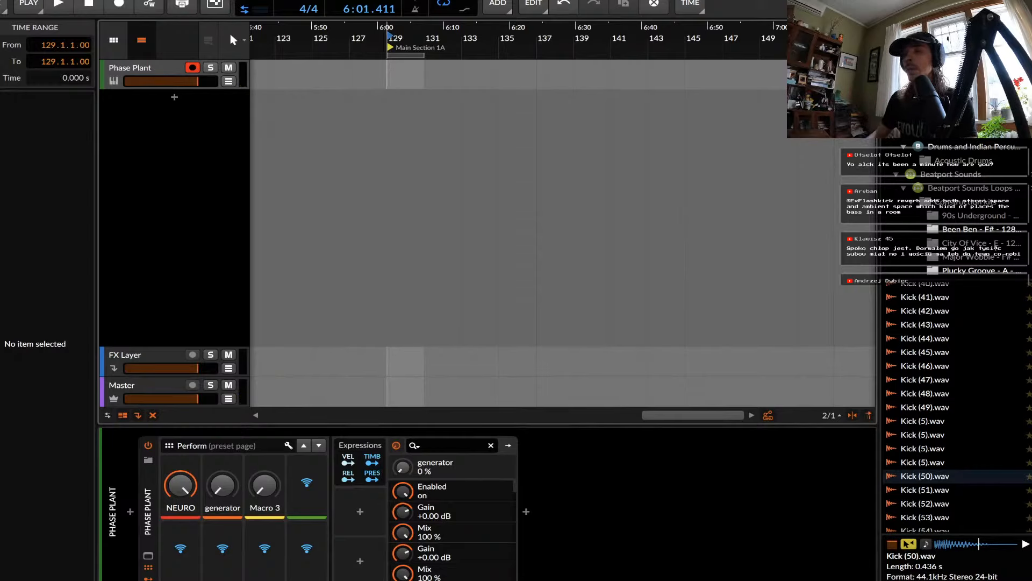
left_click(156, 72)
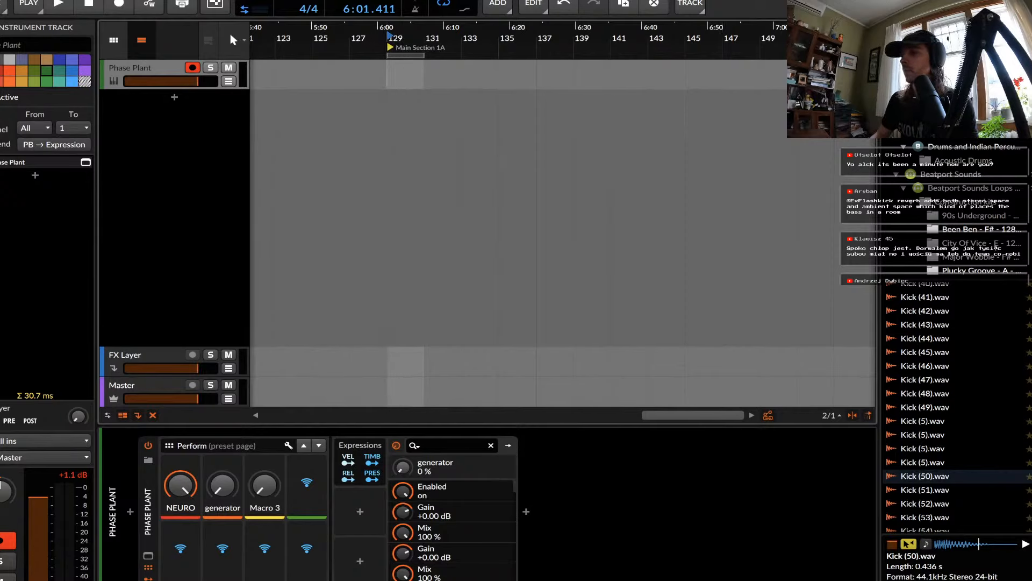
left_click(929, 299)
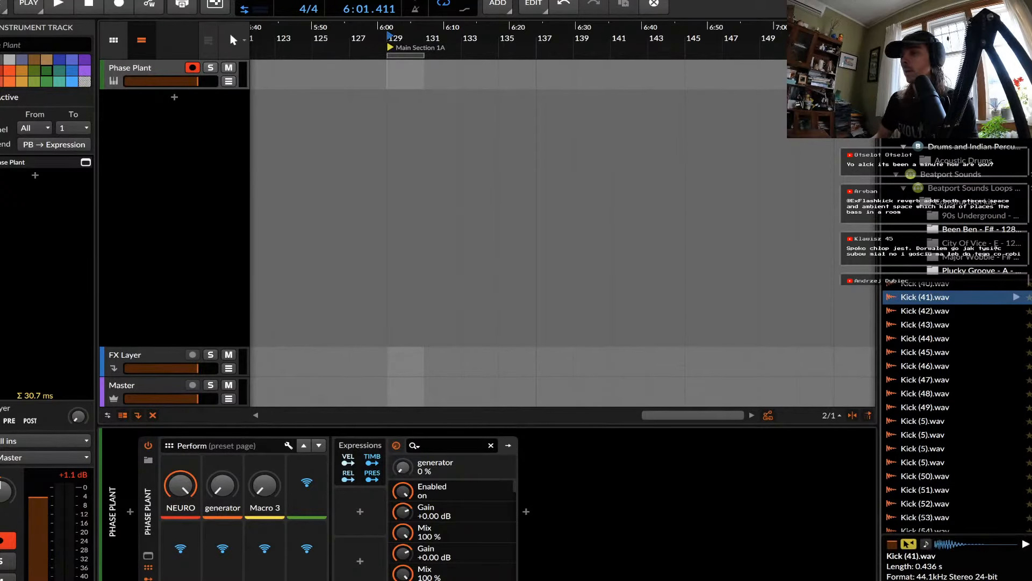
left_click(928, 325)
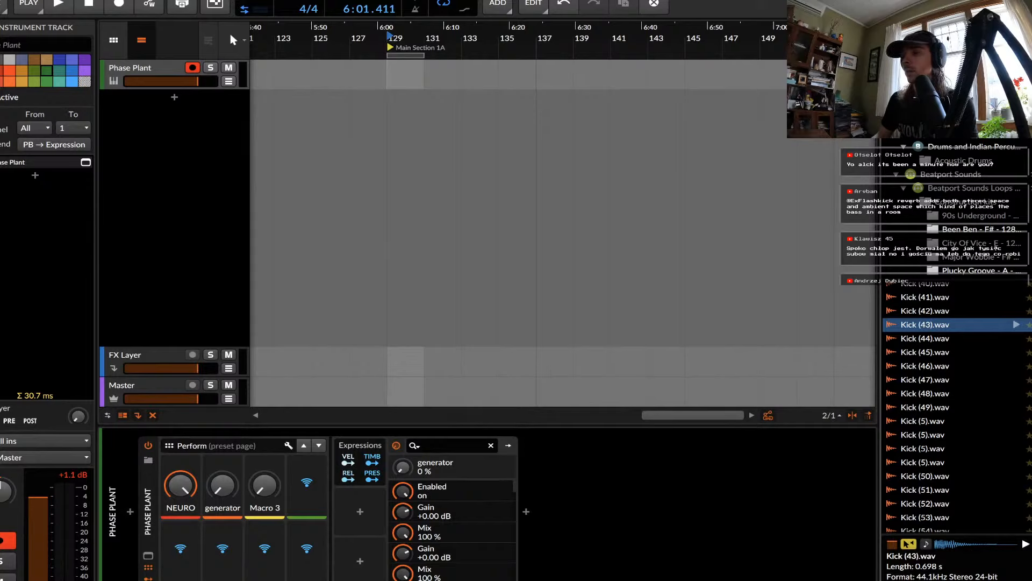
left_click_drag(929, 324, 388, 105)
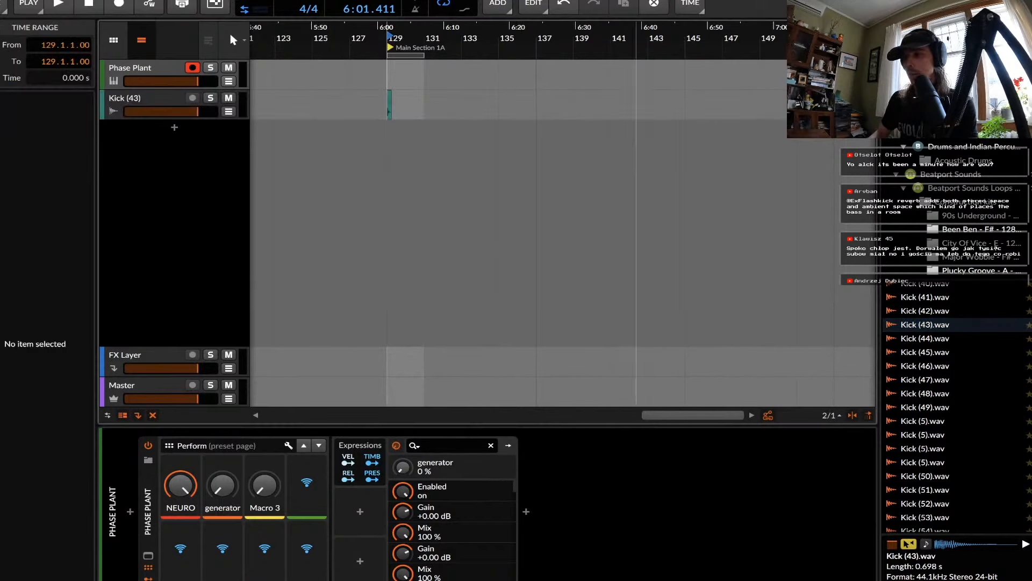
Search the sample browser for "snare" and place !Snare 129.wav on a new track below the kick at 129.2.
left_click(941, 39)
type("snare")
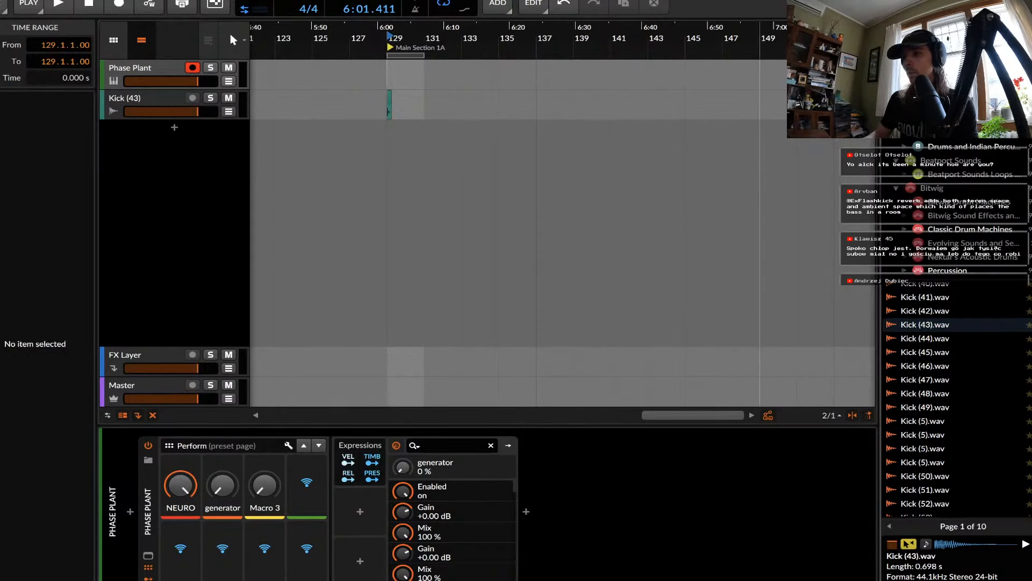
left_click(912, 342)
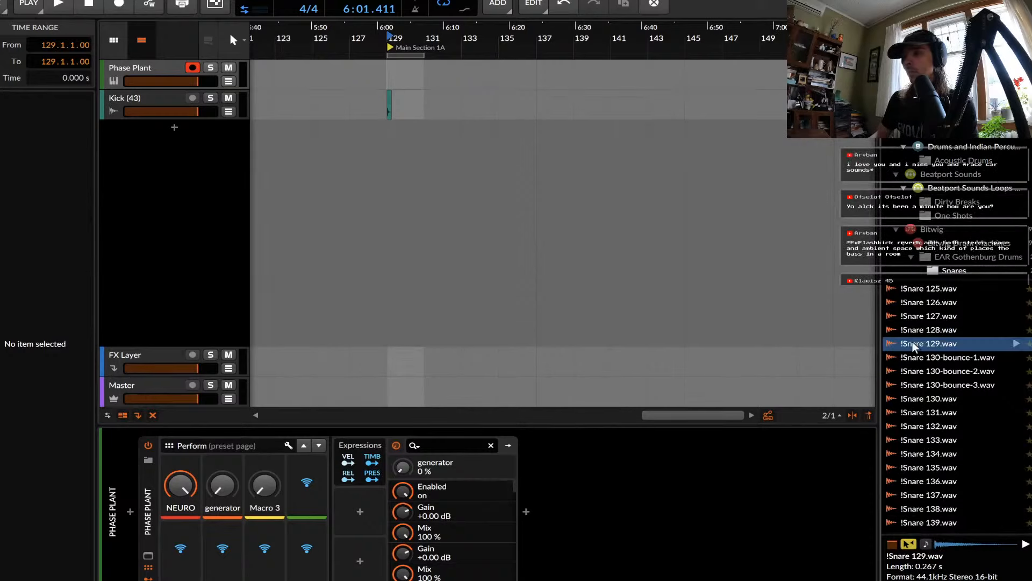
mouse_move(912, 342)
left_mouse_down()
mouse_move(464, 135)
mouse_move(396, 134)
mouse_move(436, 130)
left_mouse_up()
scroll(403, 138, "up", 5)
scroll(421, 141, "left", 2)
scroll(439, 129, "up", 3)
Duplicate the snare clip and move the copy to the last sixteenth before 129.3.
left_click(429, 128)
key("ctrl+d")
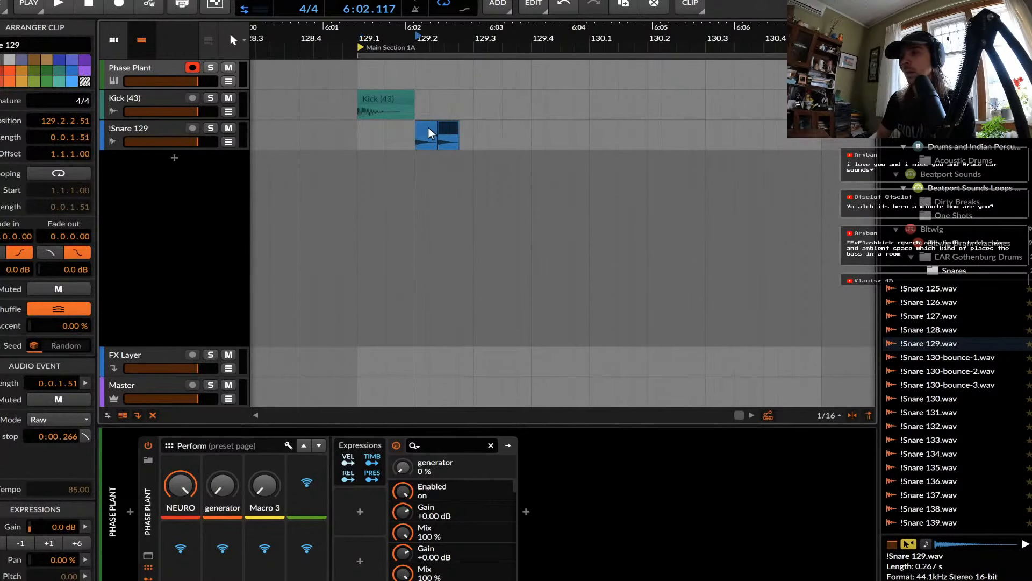
scroll(423, 130, "up", 3)
left_click_drag(465, 129, 502, 129)
Duplicate the kick clip, move the copy between 129.3 and 129.4, and trim it to a short hit.
left_click(364, 98)
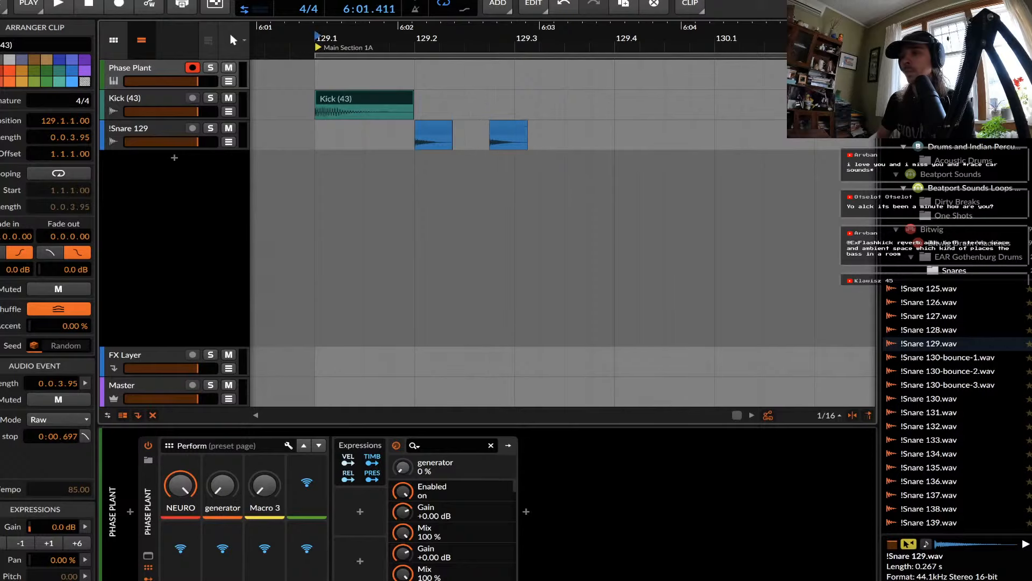
key("ctrl+d")
left_click_drag(463, 102, 593, 102)
scroll(593, 103, "up", 4)
left_click_drag(778, 108, 566, 99)
Duplicate the second snare clip and place the copy on beat 129.4.
scroll(554, 99, "down", 5)
left_click(507, 128)
key("ctrl+d")
left_click_drag(529, 128, 594, 128)
Select the range from 129.1.1 to 130.2.1 across the tracks and audition the drum pattern.
left_click(729, 161)
left_click_drag(729, 162, 358, 134)
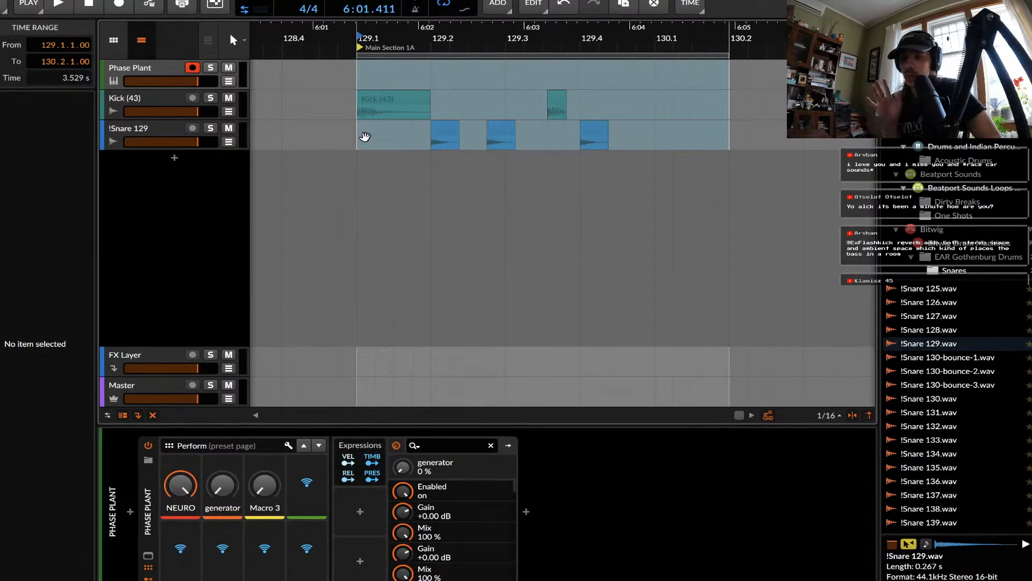
key("space")
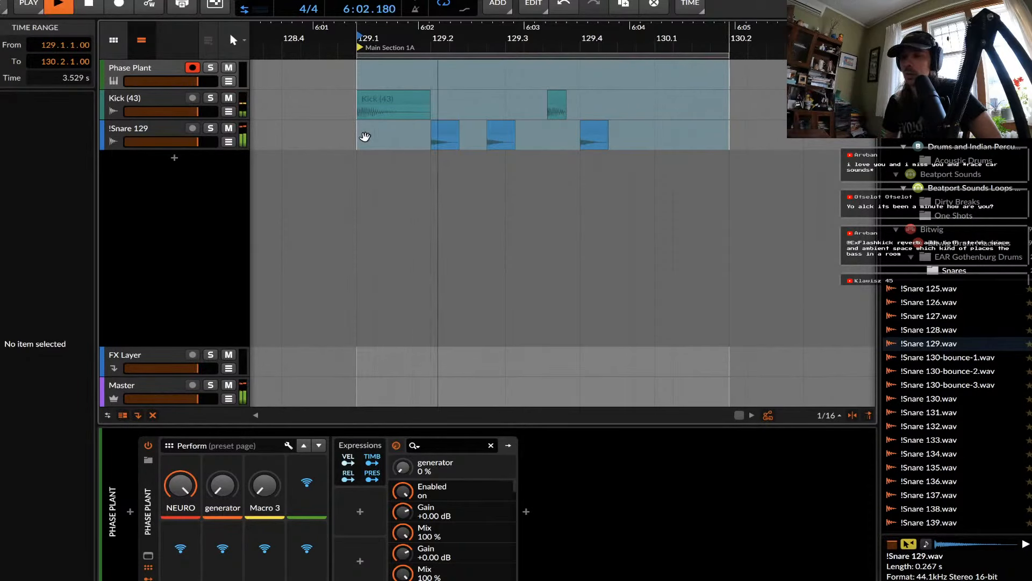
scroll(365, 137, "left", 3)
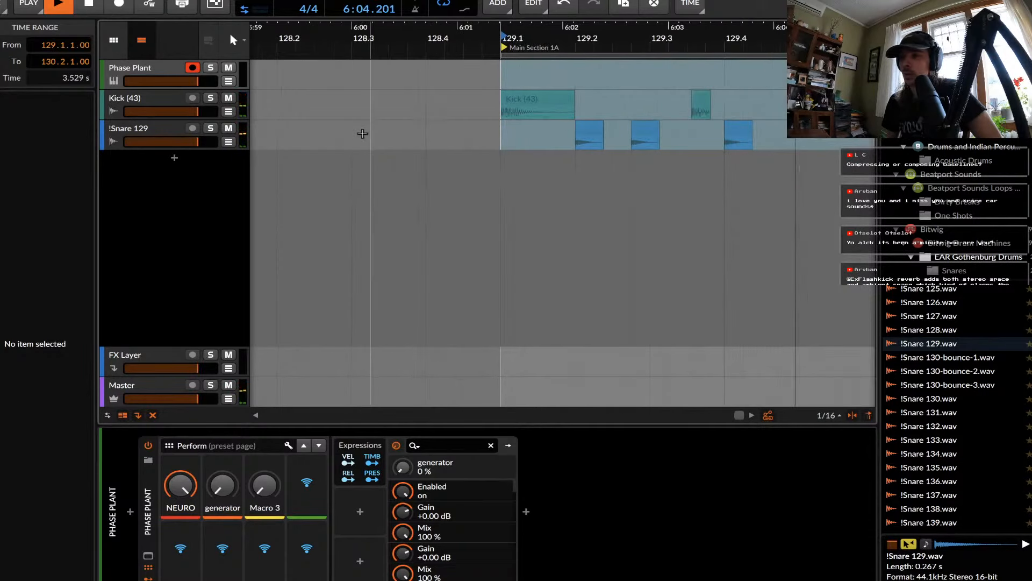
key("space")
scroll(363, 133, "right", 4)
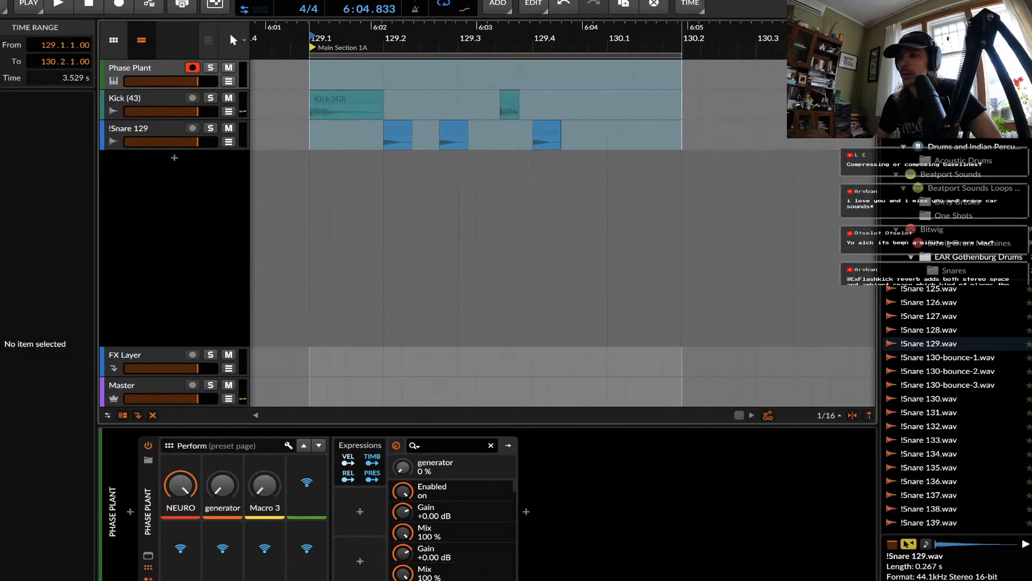
Shorten the loop region to end at 130.1 and play the drum pattern from the first kick.
left_click(455, 56)
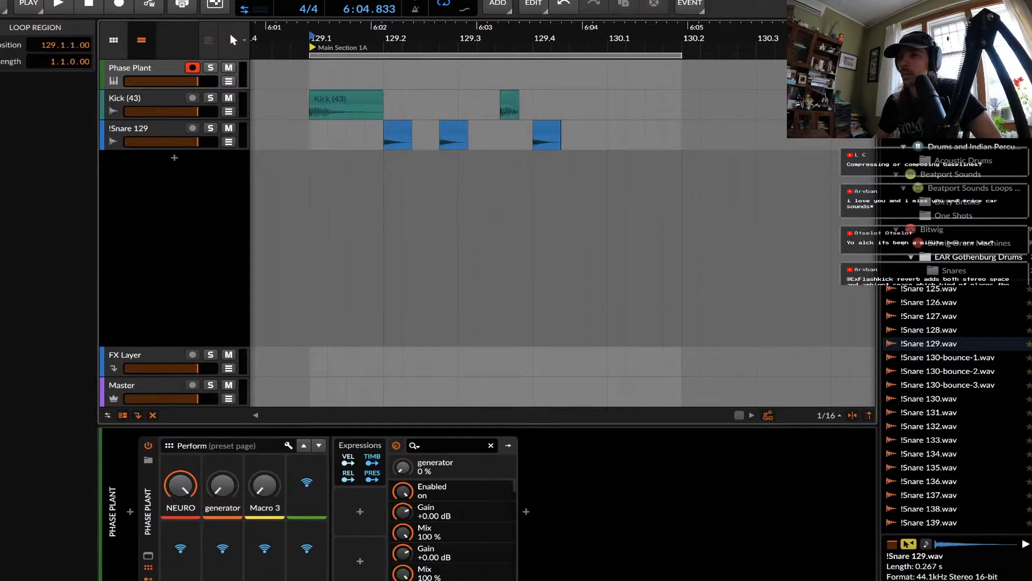
left_click_drag(682, 56, 607, 55)
left_click(351, 99)
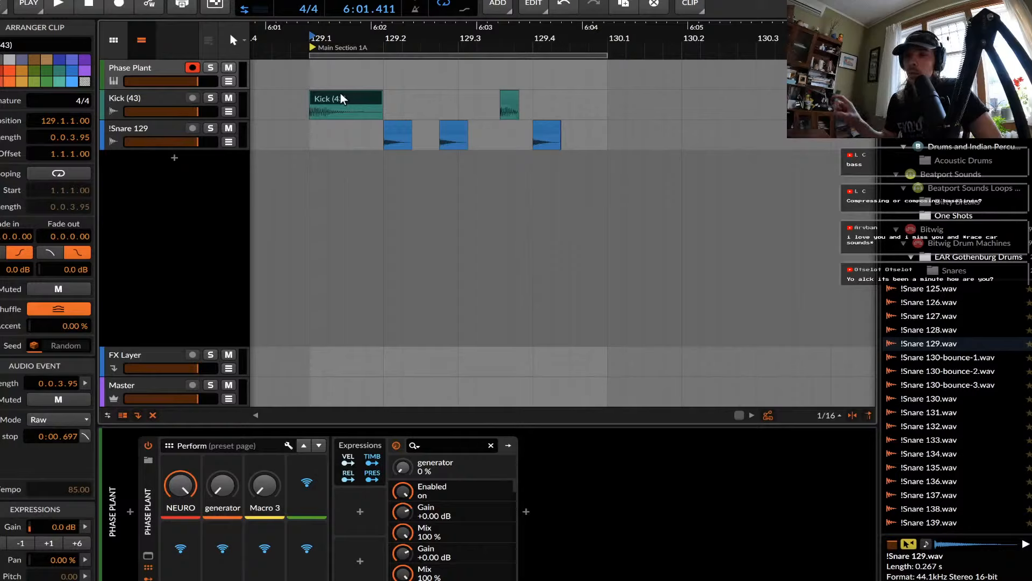
key("space")
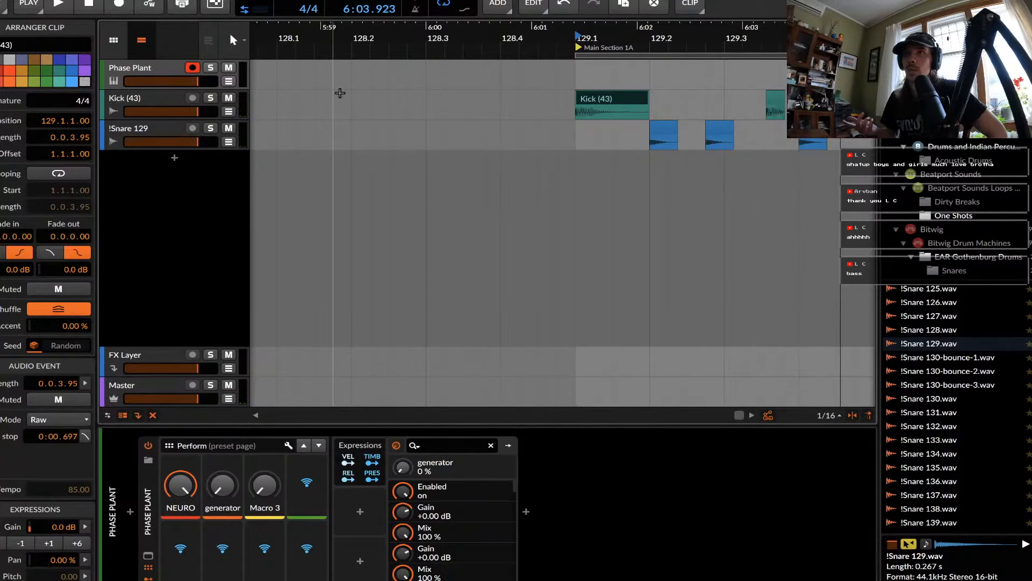
scroll(580, 107, "right", 2)
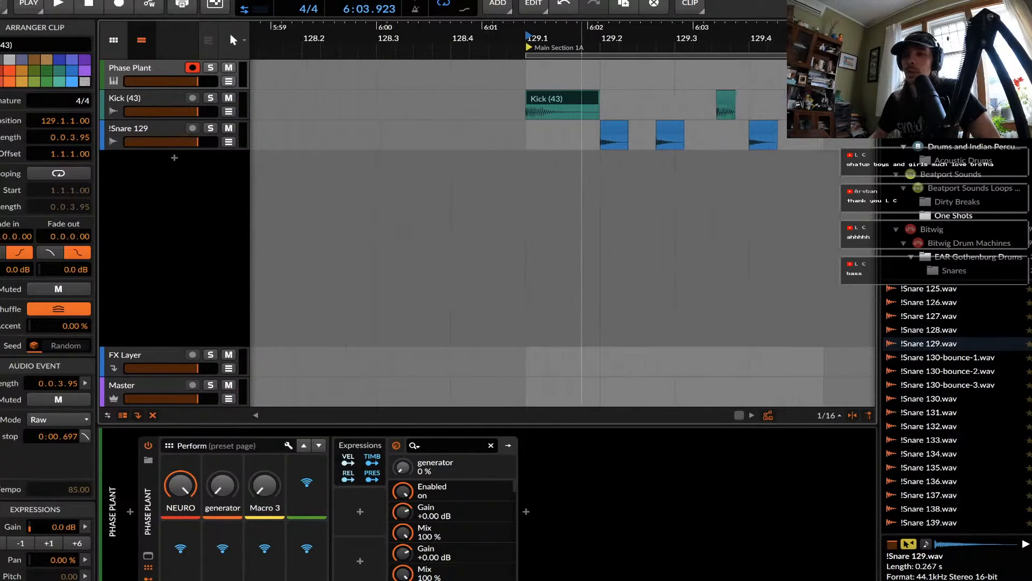
scroll(581, 107, "down", 3)
left_click(545, 97)
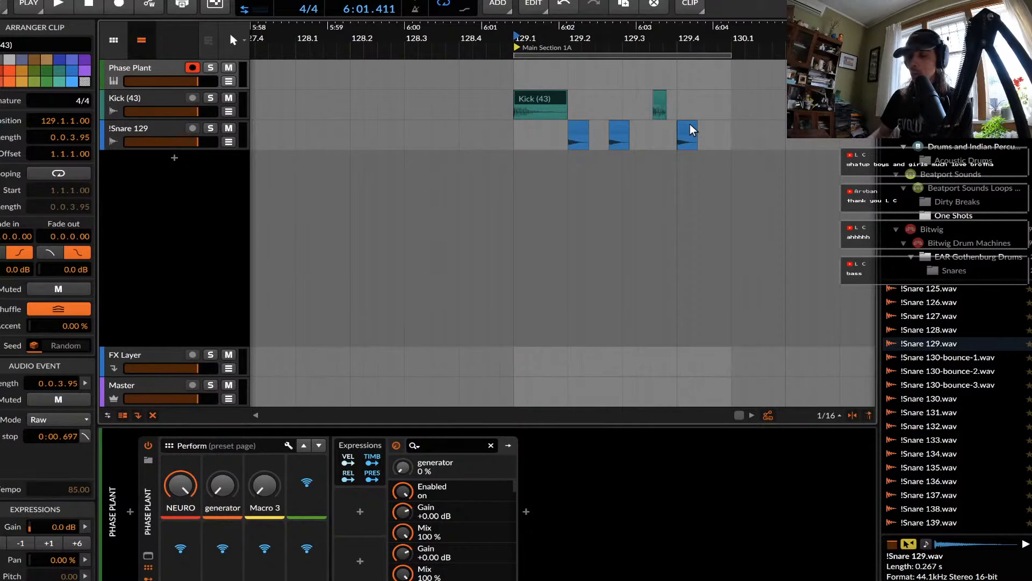
Create a clip on the Phase Plant track at 129.1, shortened to one beat above the first kick, and open it for note editing.
double_click(517, 75)
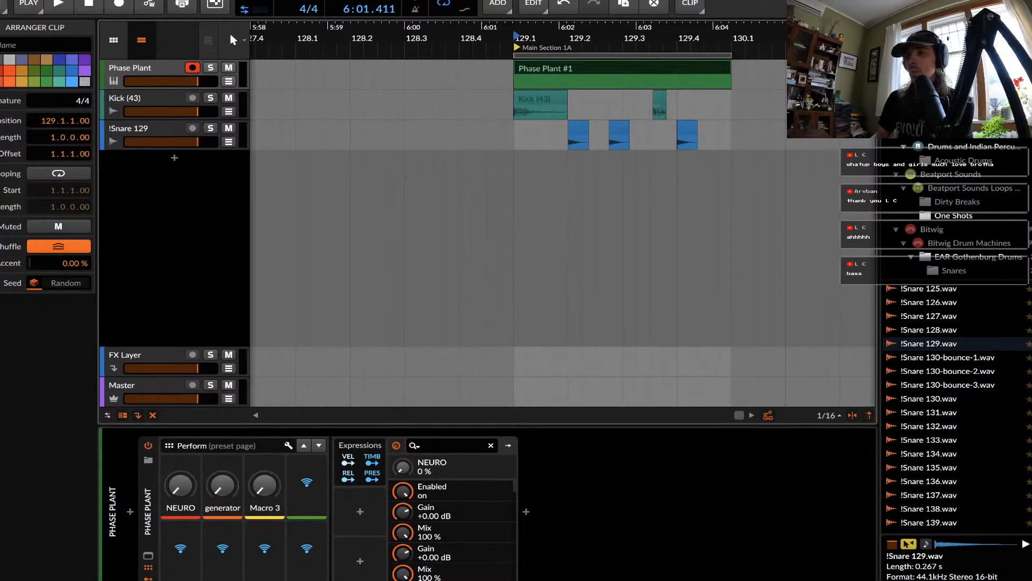
left_click_drag(730, 78, 568, 79)
double_click(549, 75)
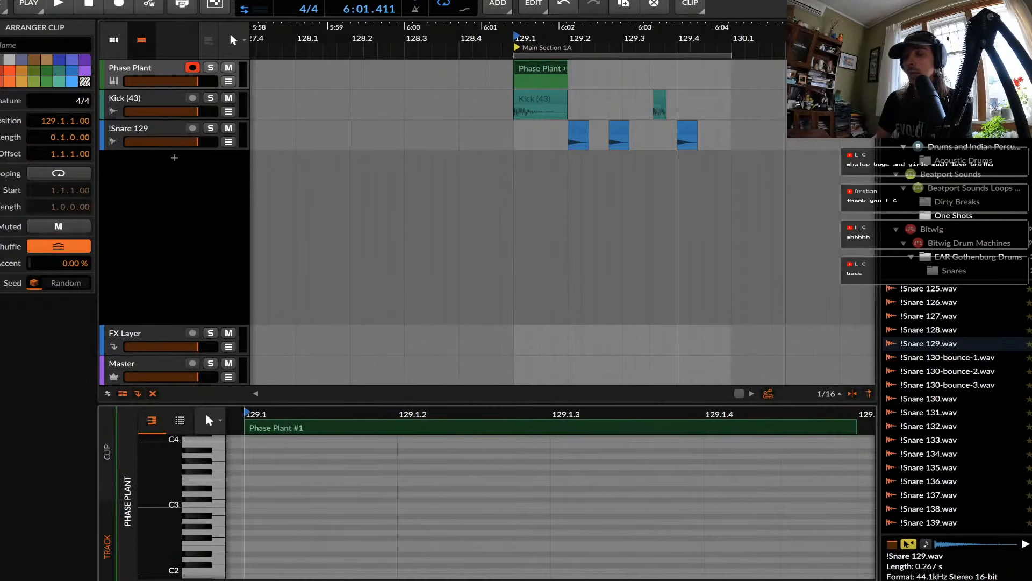
scroll(252, 508, "down", 5)
scroll(252, 508, "down", 2)
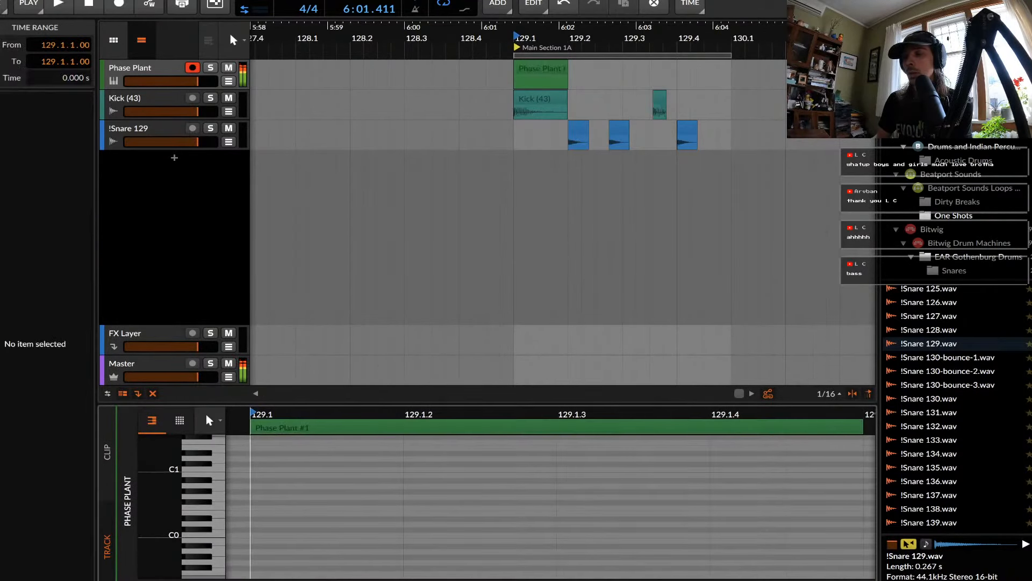
Add an F0 note spanning the full beat of the Phase Plant clip at 129.1 and audition it with the drums.
double_click(252, 508)
left_click_drag(327, 508, 861, 509)
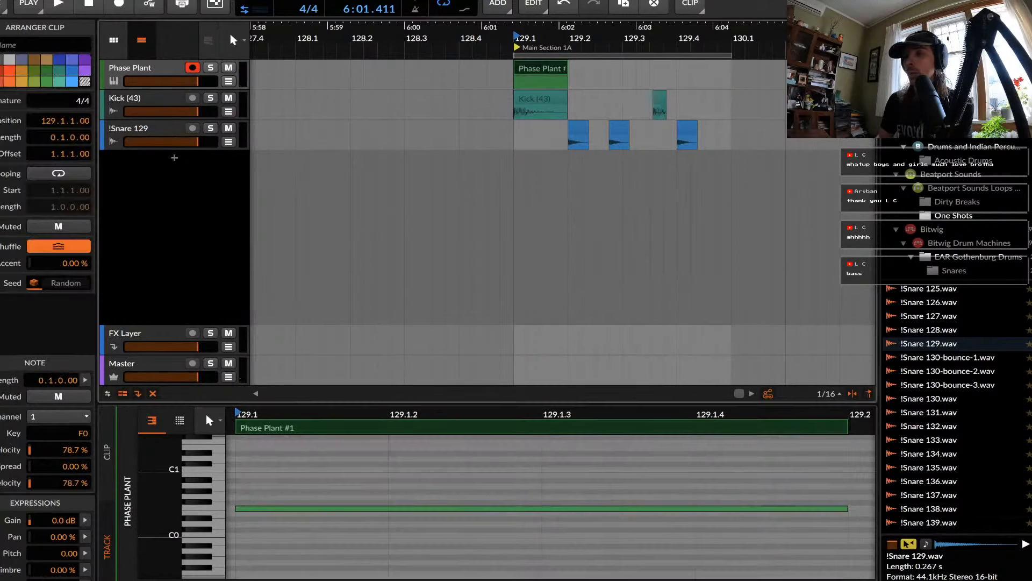
key("space")
scroll(595, 161, "left", 3)
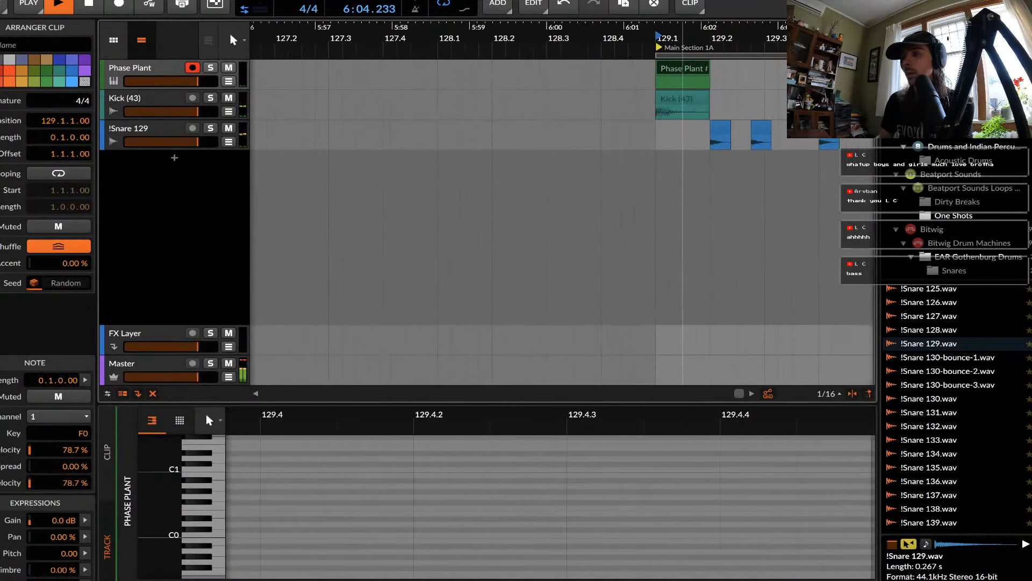
key("space")
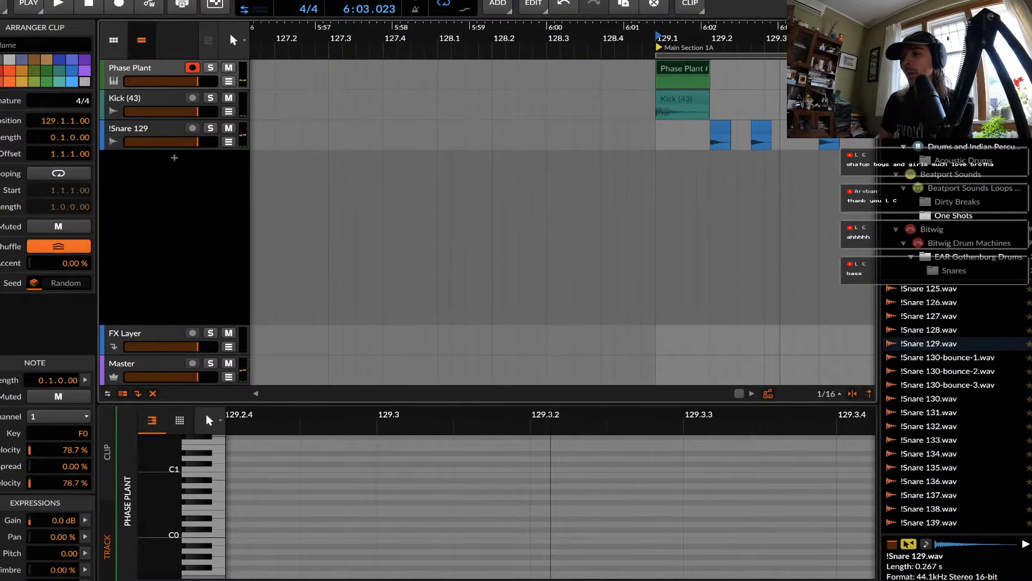
Move the one-beat Phase Plant clip from above the first kick to beat 129.4, above the last snare.
scroll(749, 272, "right", 8)
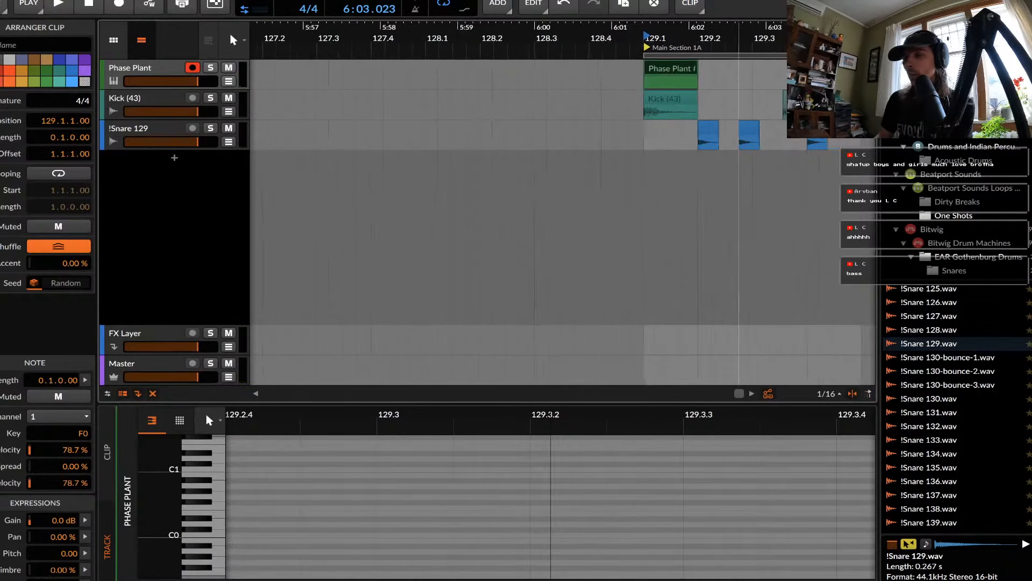
scroll(749, 272, "left", 1)
left_click(331, 80)
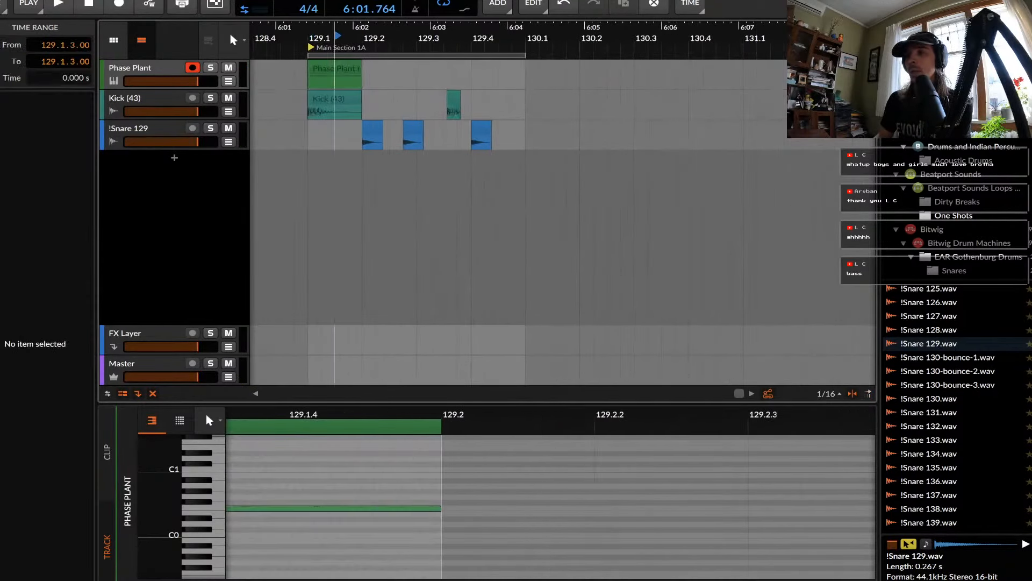
left_click(331, 70)
scroll(330, 70, "up", 2)
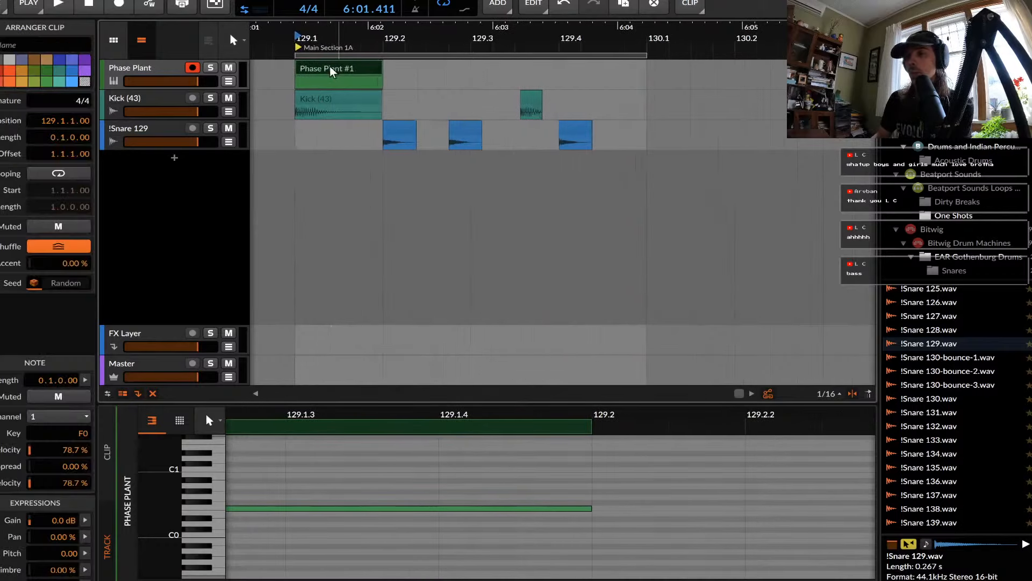
left_click_drag(331, 70, 595, 71)
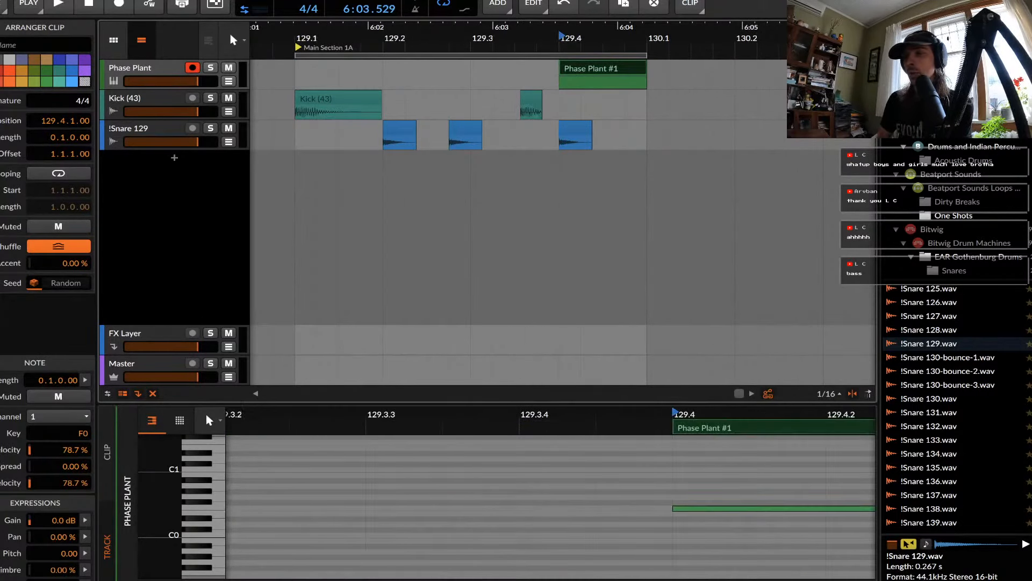
Show the Phase Plant track's device chain and select the synth's NEURO macro.
left_click(147, 68)
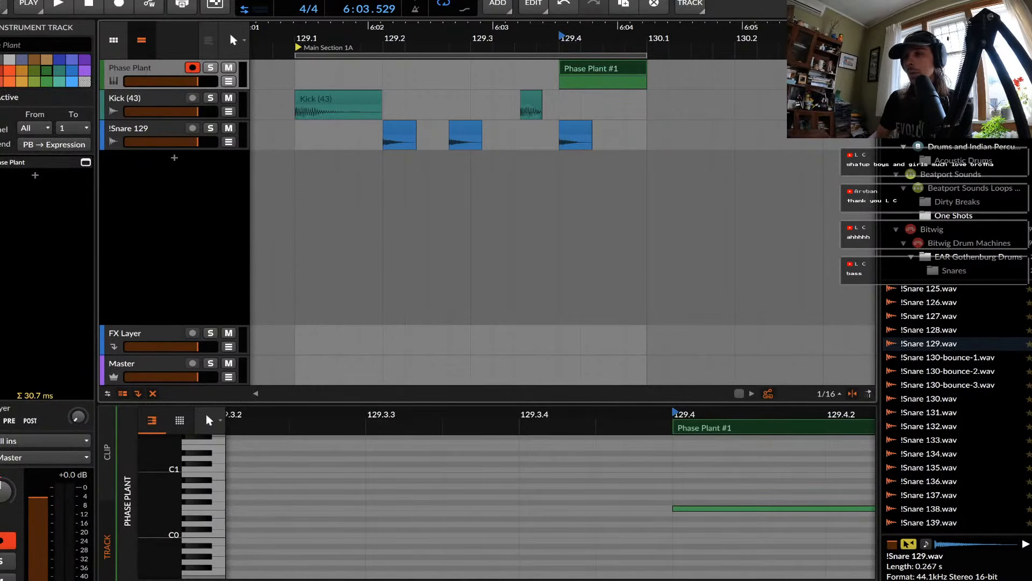
key("d")
left_click(180, 486)
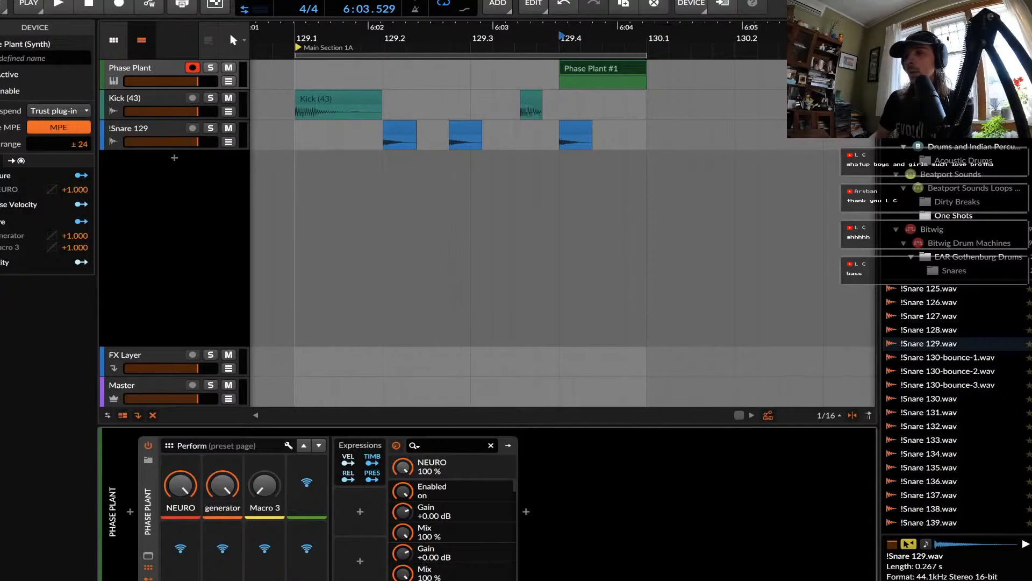
Play back the arrangement from 129.1 to listen to the drums and bass together.
left_click(295, 226)
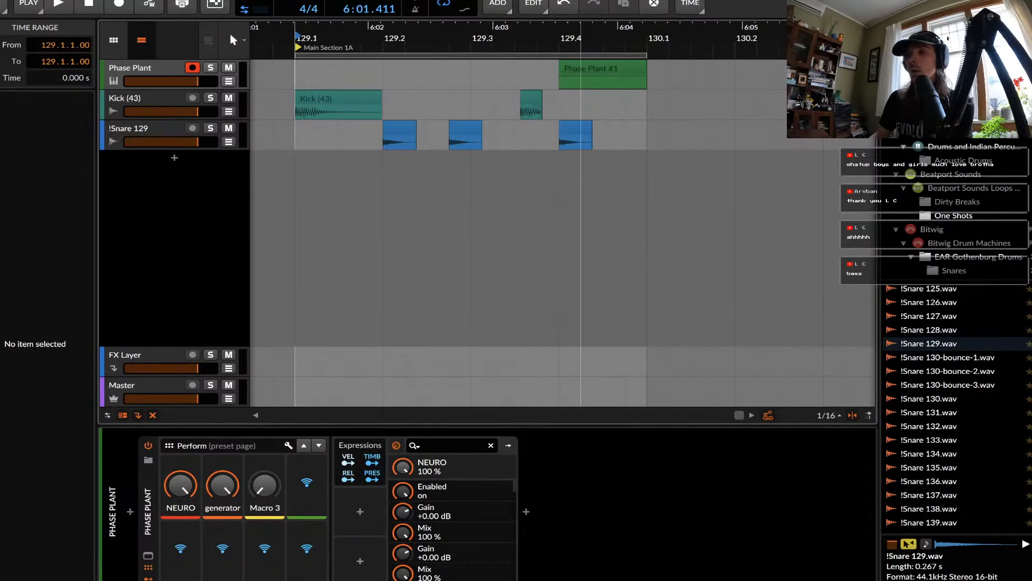
key("space")
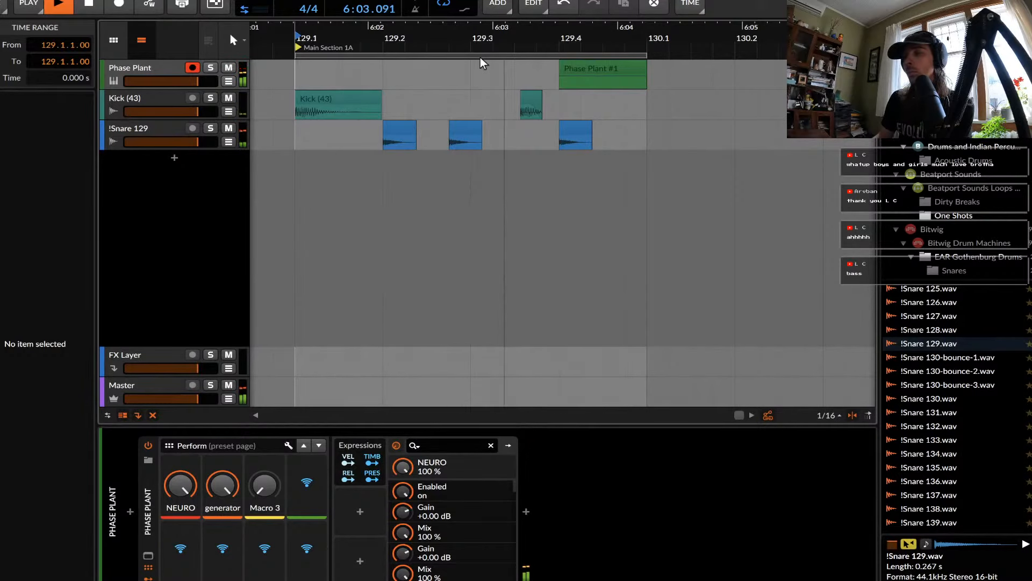
key("space")
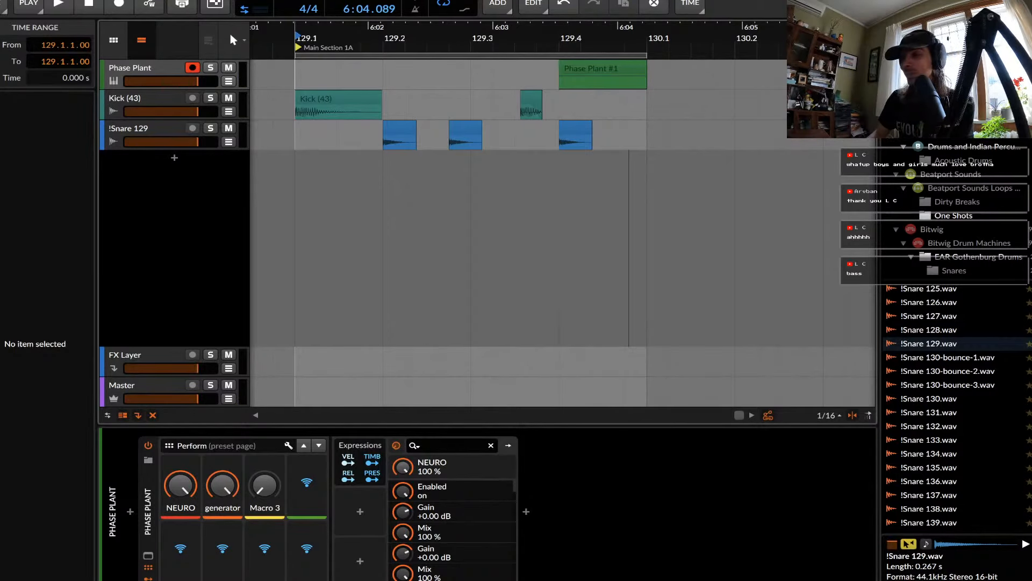
Place the Phase Plant clip at 129.2 with a two-beat length and shorten its F0 note to 0.0.2.00.
left_click(591, 70)
left_click_drag(591, 70, 559, 76)
key("e")
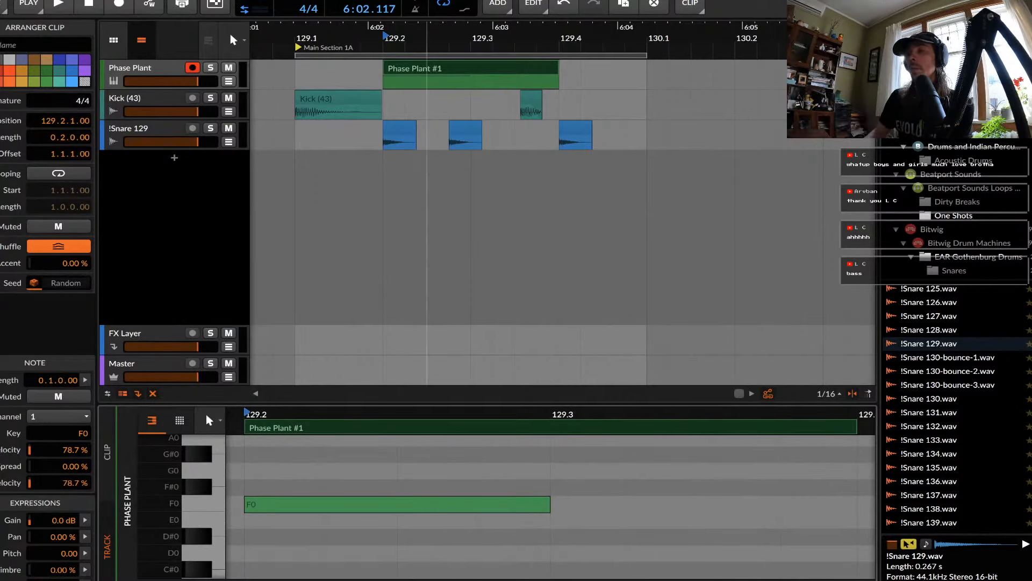
left_click(359, 504)
left_click_drag(550, 504, 397, 504)
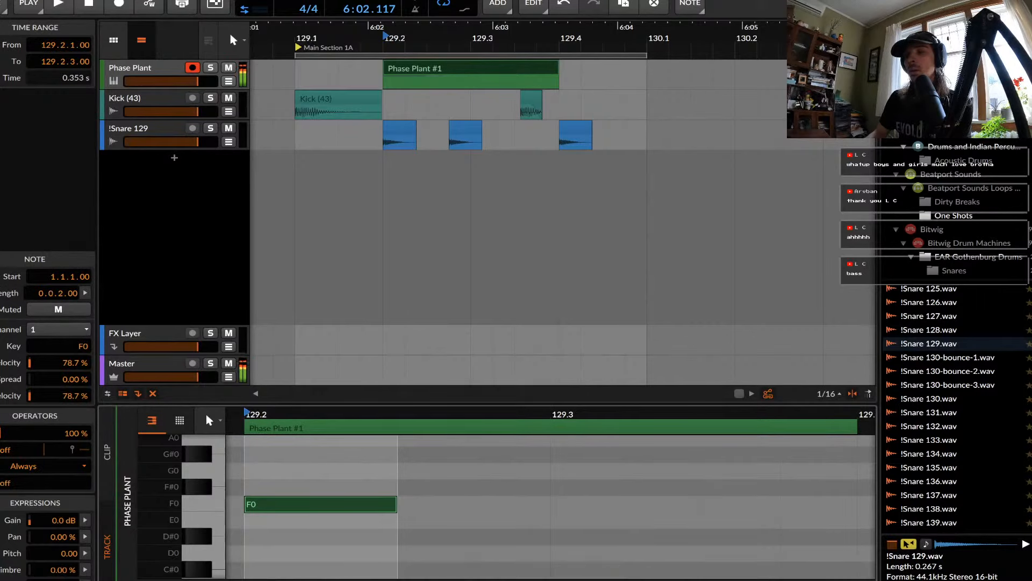
Set the generator and NEURO macros of the Phase Plant device to 0 %.
left_click(165, 66)
key("d")
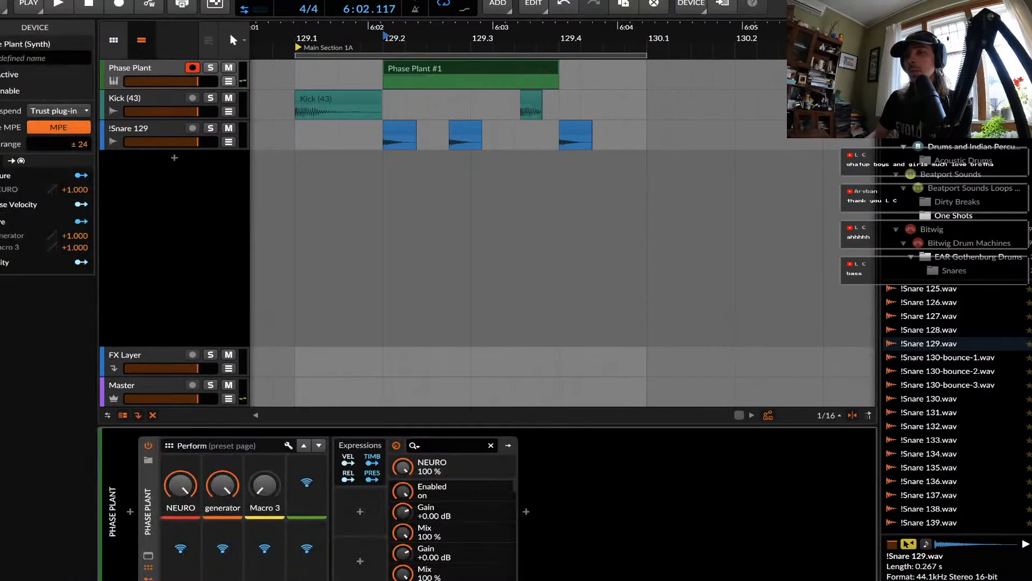
double_click(223, 485)
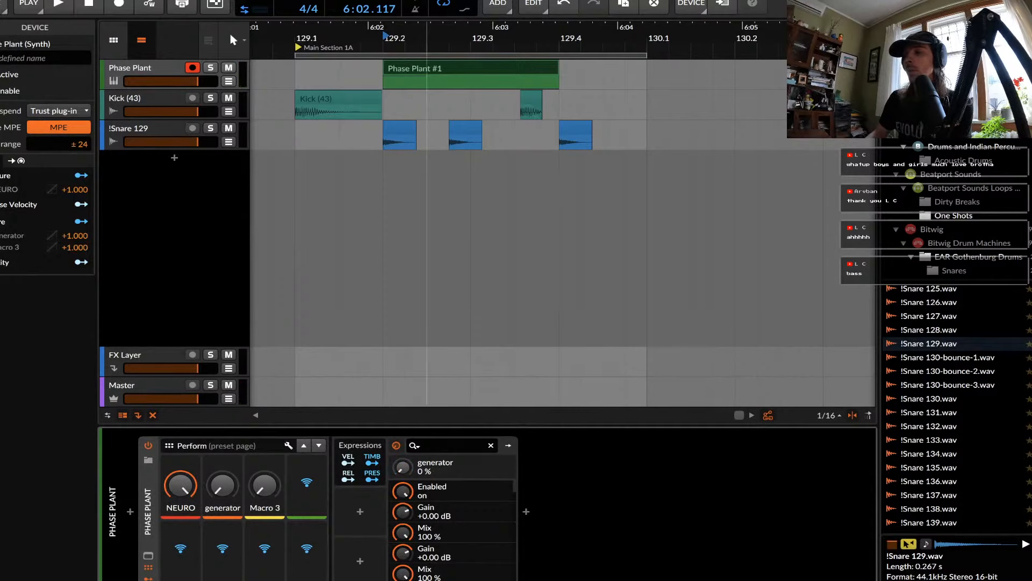
left_click_drag(180, 485, 181, 497)
key("e")
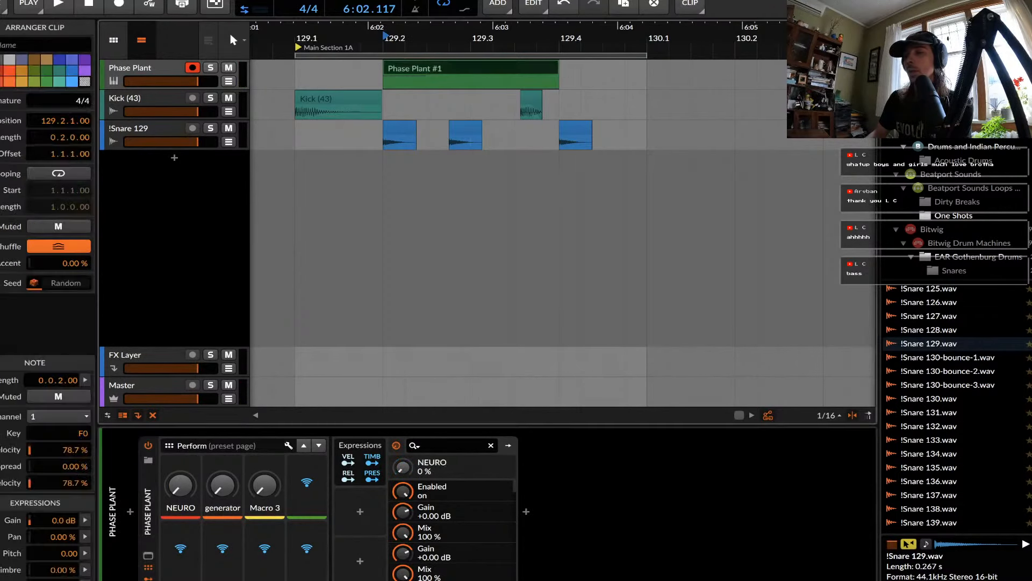
Play back the shortened F0 note a few times to hear it against the snare.
key("space")
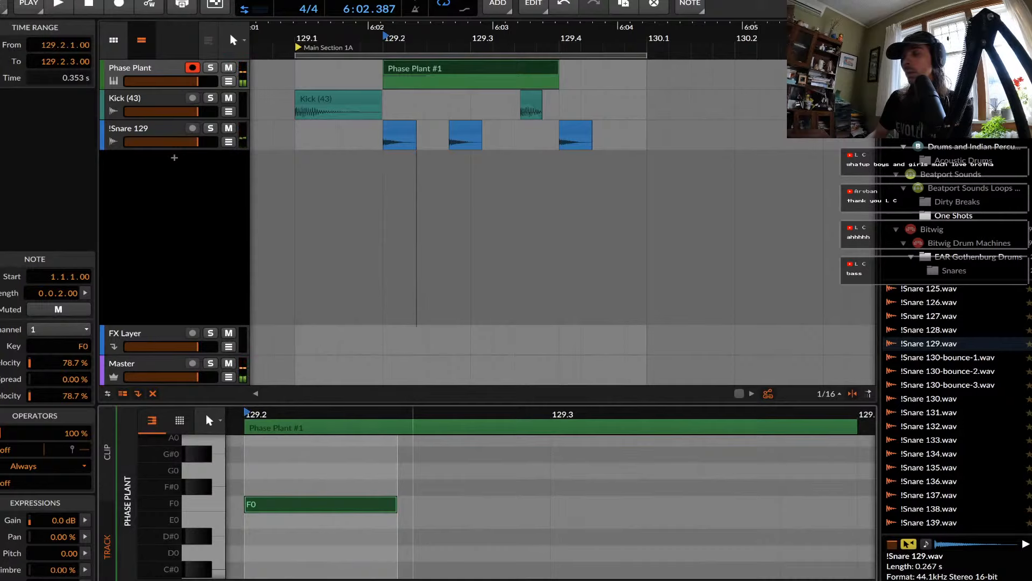
key("space")
key("space")
key("space")
key("space")
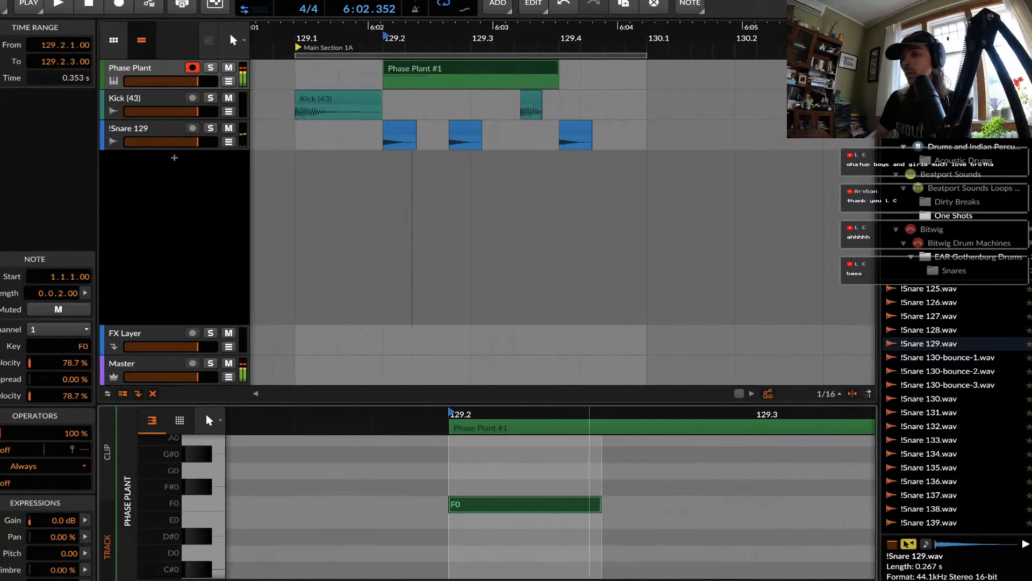
Duplicate the F0 note directly after itself, raise the copy to F#0 and play it back.
key("ctrl+d")
key("Up")
scroll(647, 477, "right", 3)
key("space")
key("space")
scroll(496, 478, "up", 3)
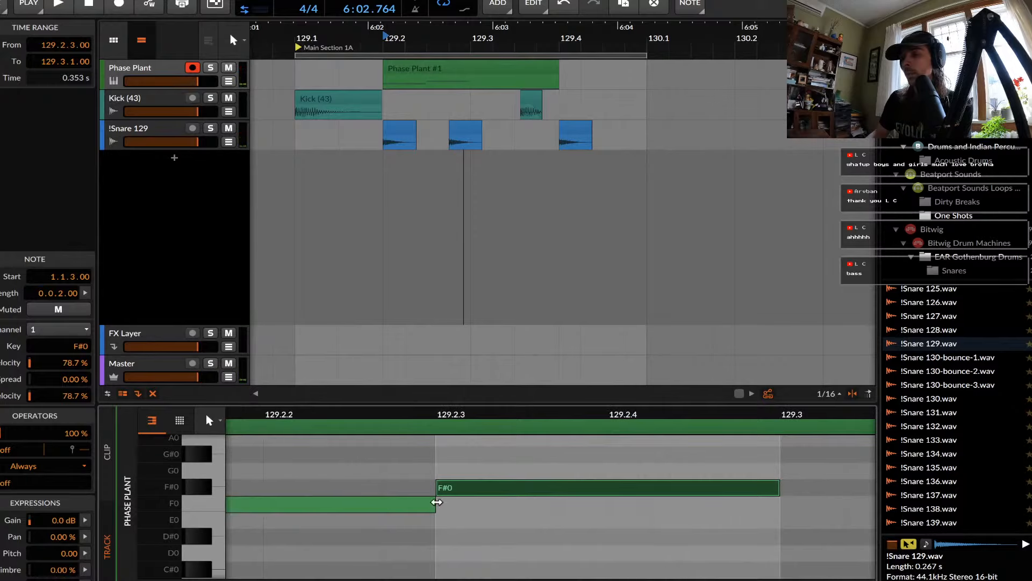
Shorten the F0 note to 0.0.1.75, start the F#0 note at 129.2.2.75 and play it back.
left_click_drag(434, 504, 391, 504)
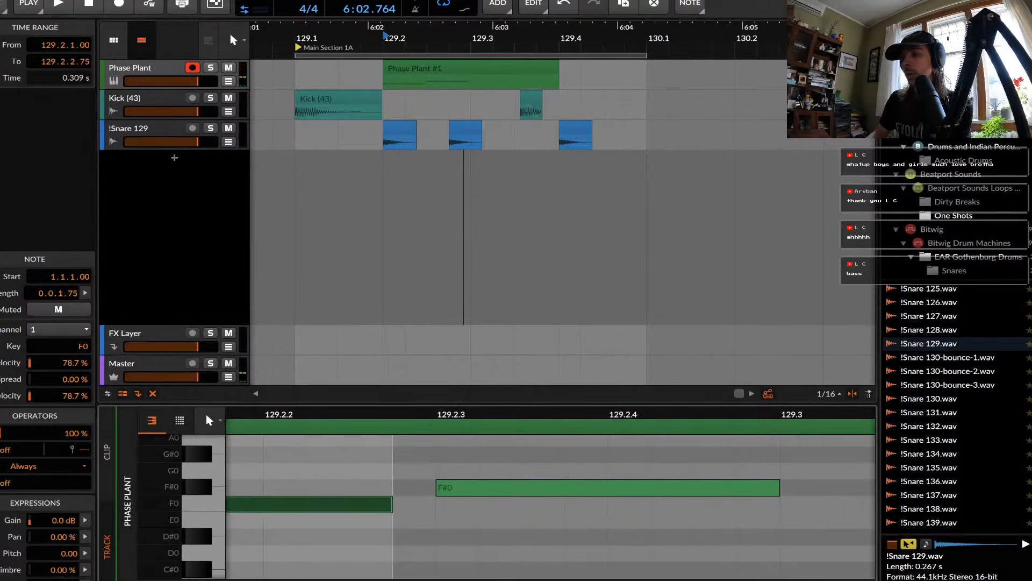
left_click_drag(485, 488, 441, 487)
scroll(441, 487, "down", 2)
key("space")
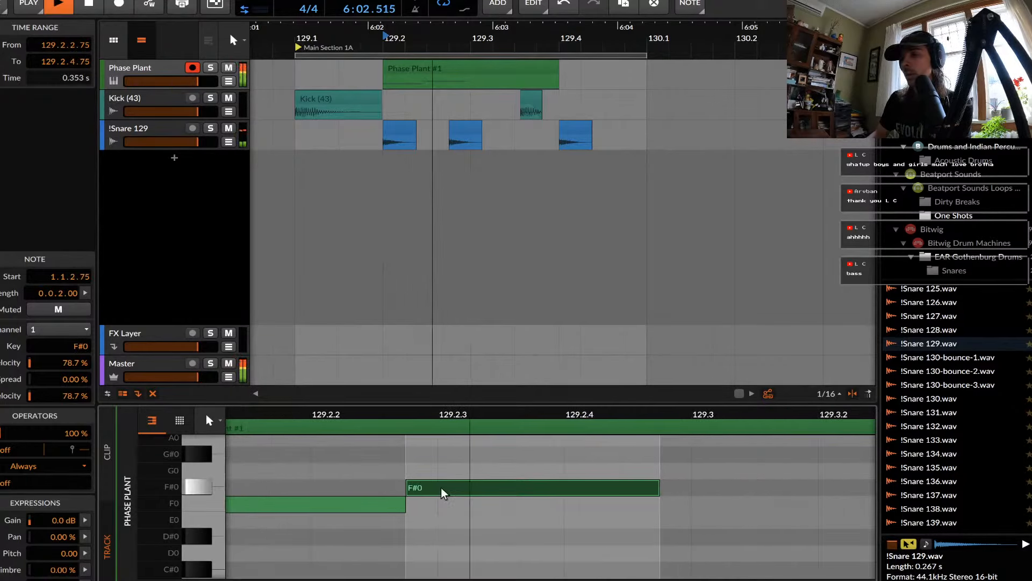
key("space")
Shorten the F0 note to 0.0.1.00, start the F#0 note at 129.2.2.00 and play it back.
left_click_drag(404, 504, 311, 504)
scroll(310, 504, "left", 3)
scroll(310, 504, "down", 3)
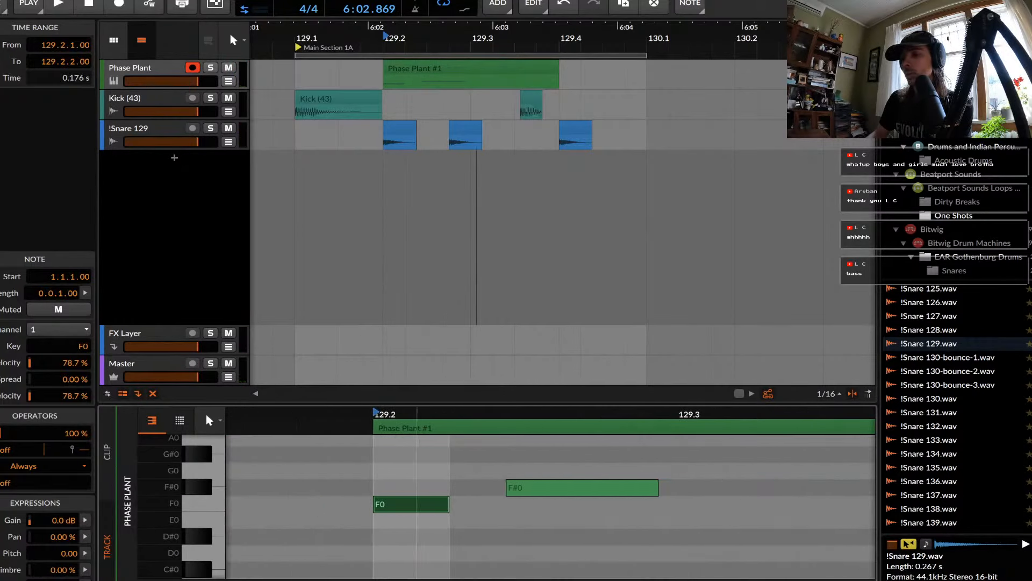
scroll(497, 488, "up", 2)
left_click_drag(510, 488, 460, 488)
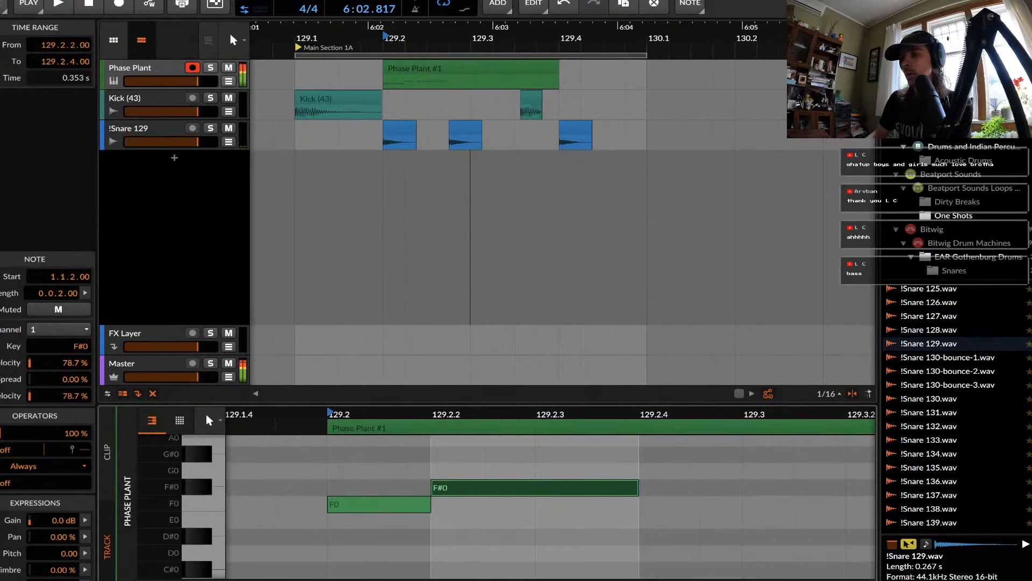
key("space")
key("space")
Undo the last F#0 note moves and start that note at 129.2.4 instead.
key("ctrl+z")
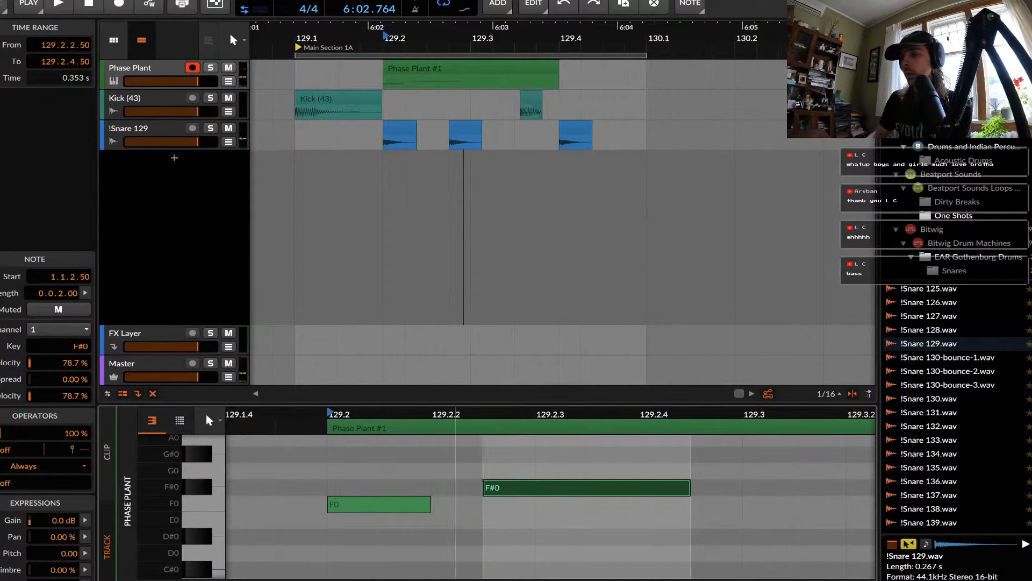
key("ctrl+z")
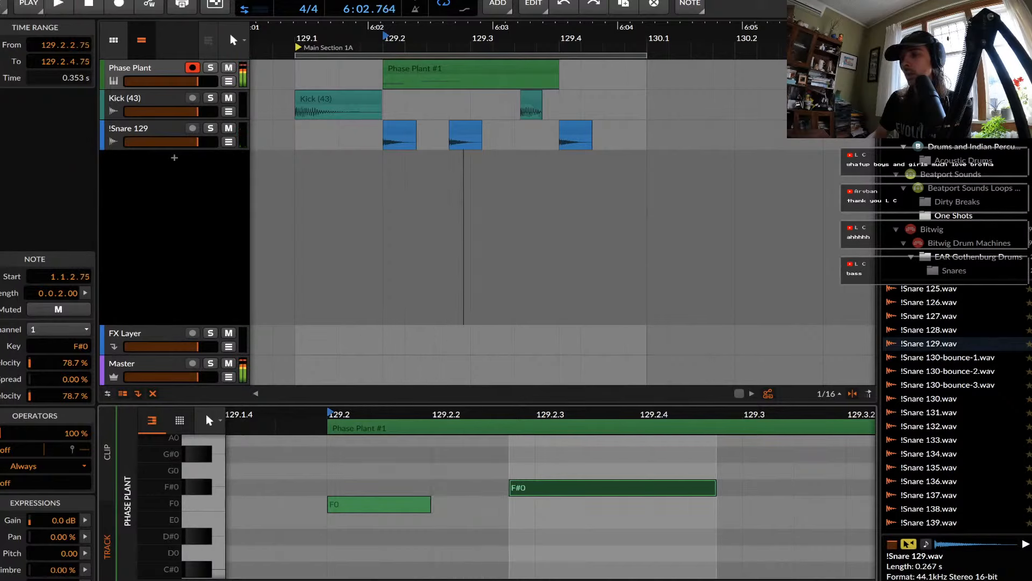
key("ctrl+z")
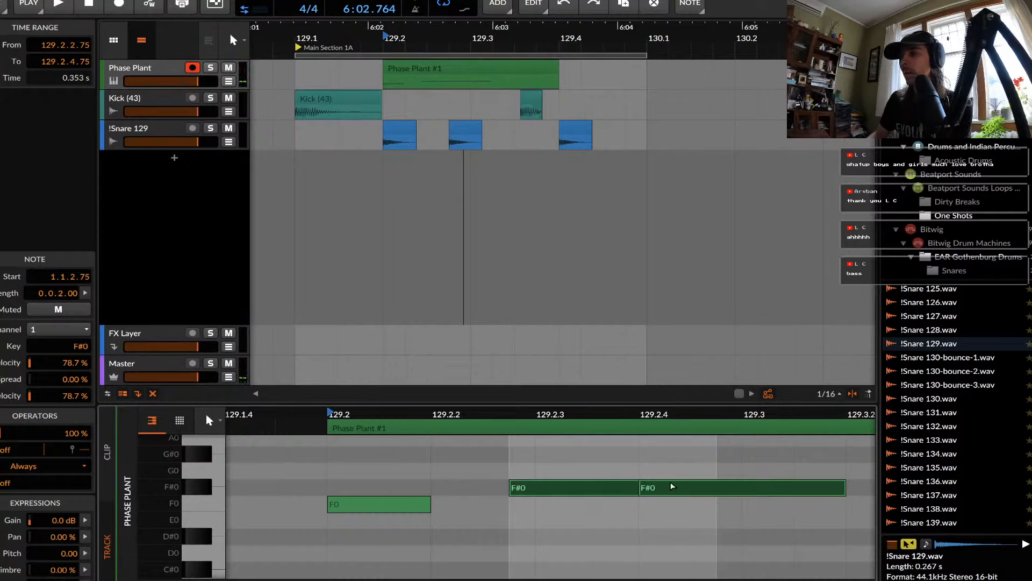
left_click_drag(671, 486, 670, 482)
key("space")
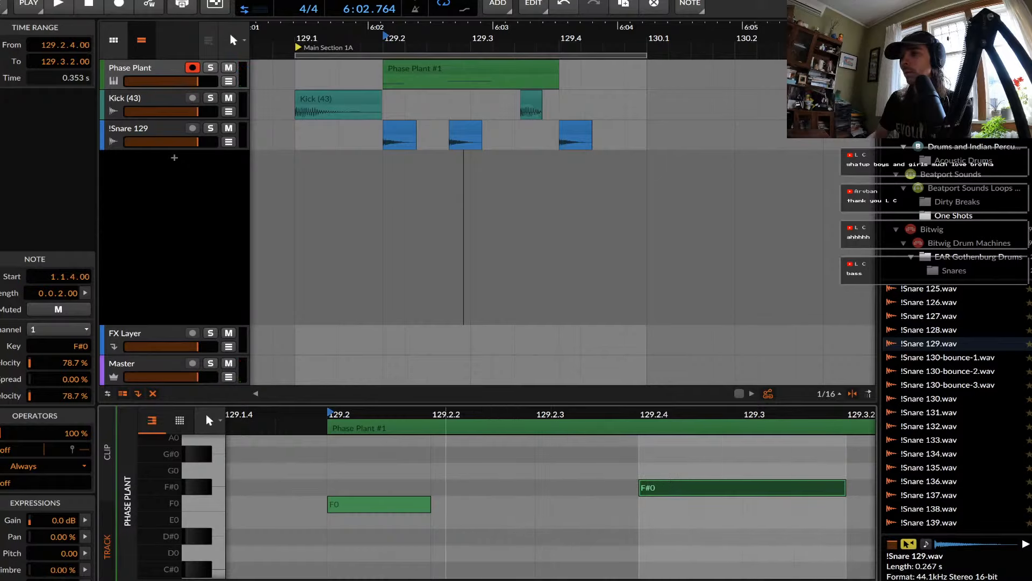
Lengthen the F0 note to end at 129.2.3 and make the F#0 note span 129.2.3 to 129.2.4.
left_click_drag(429, 504, 535, 504)
left_click_drag(640, 488, 536, 487)
scroll(535, 488, "right", 3)
left_click_drag(616, 487, 514, 487)
Add an F0 note of 0.0.1.00 at 129.2.4 and a one-beat D#0 note at 129.3.
double_click(533, 504)
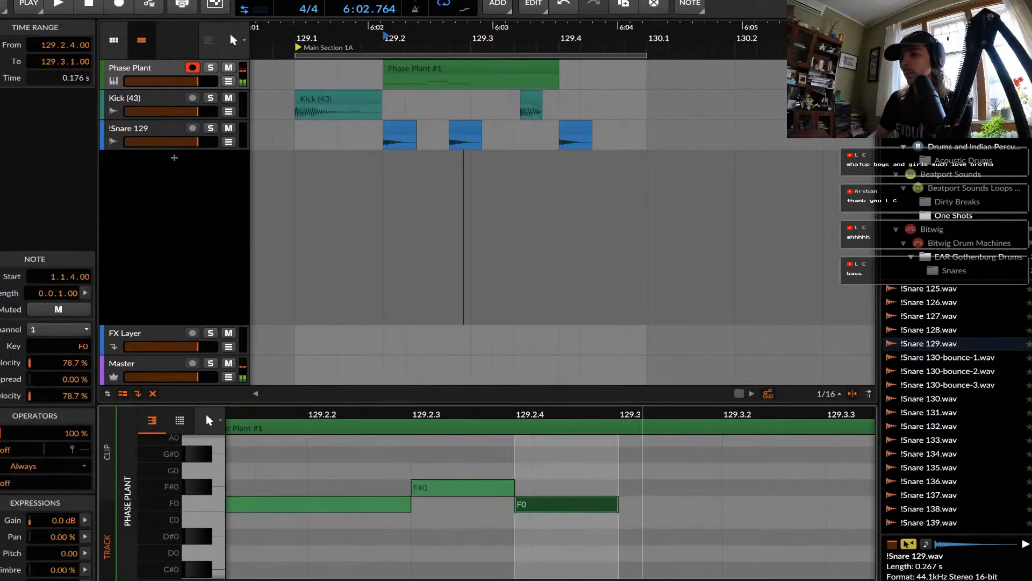
double_click(656, 537)
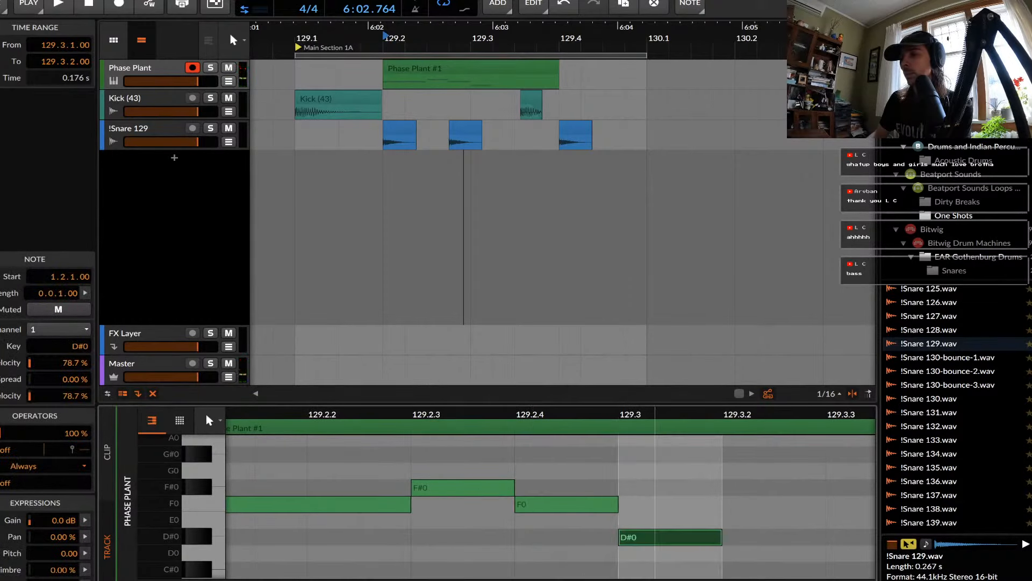
left_click_drag(655, 537, 762, 537)
scroll(726, 534, "down", 4)
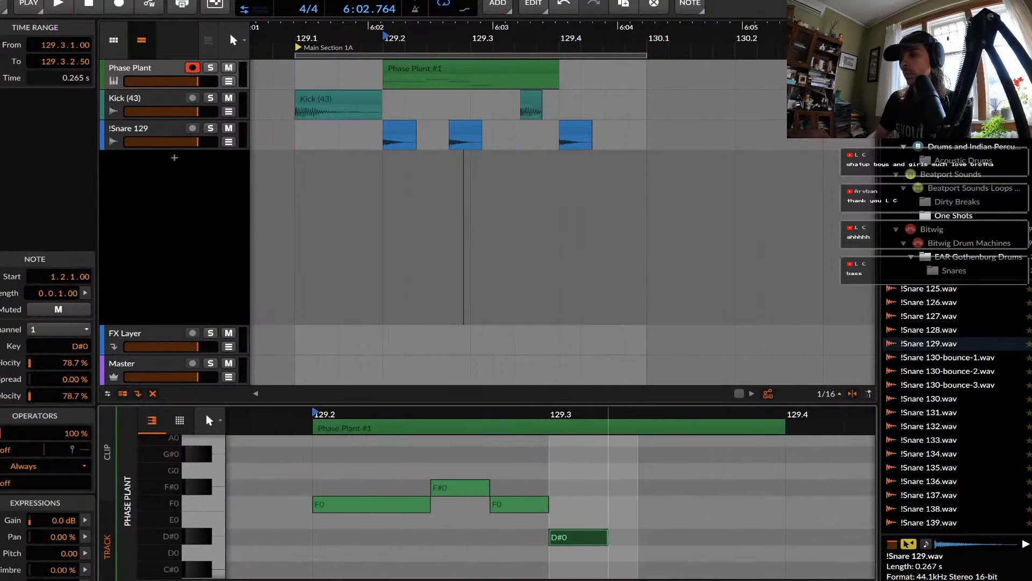
left_click_drag(606, 537, 770, 538)
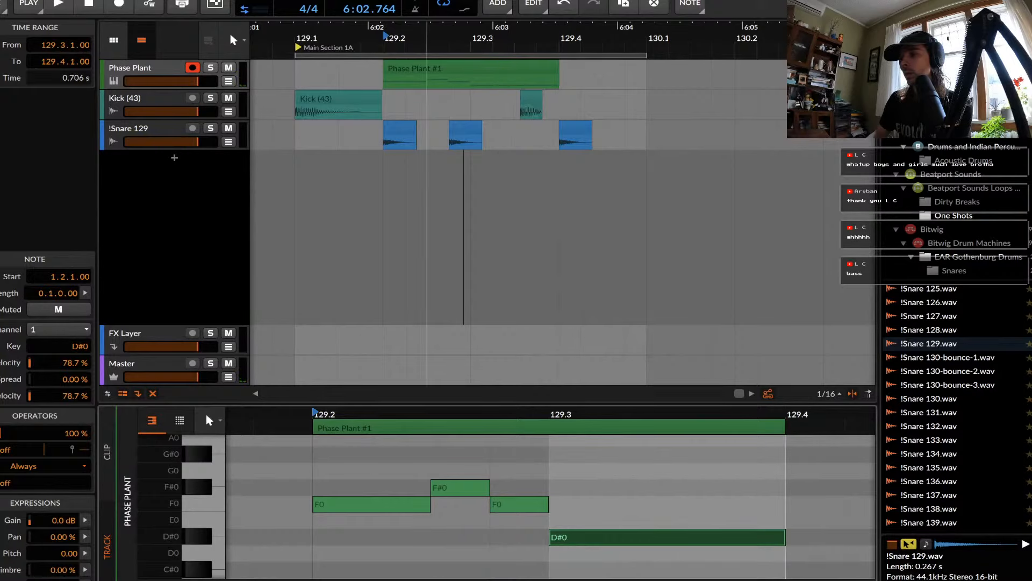
Create a one-beat clip at 129.4 on the Phase Plant track with an F0 note filling it.
double_click(562, 75)
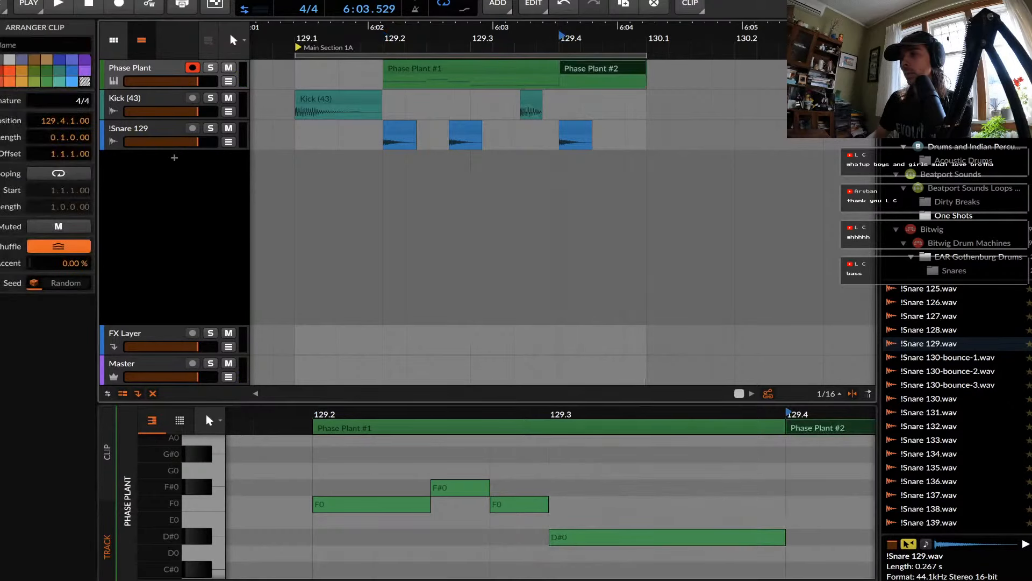
scroll(652, 494, "right", 3)
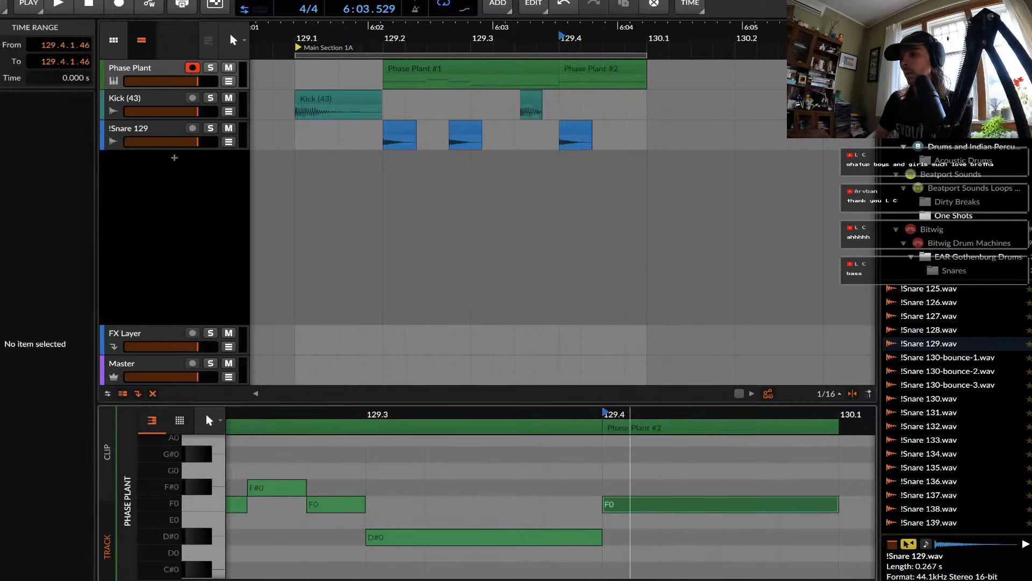
left_click(414, 68)
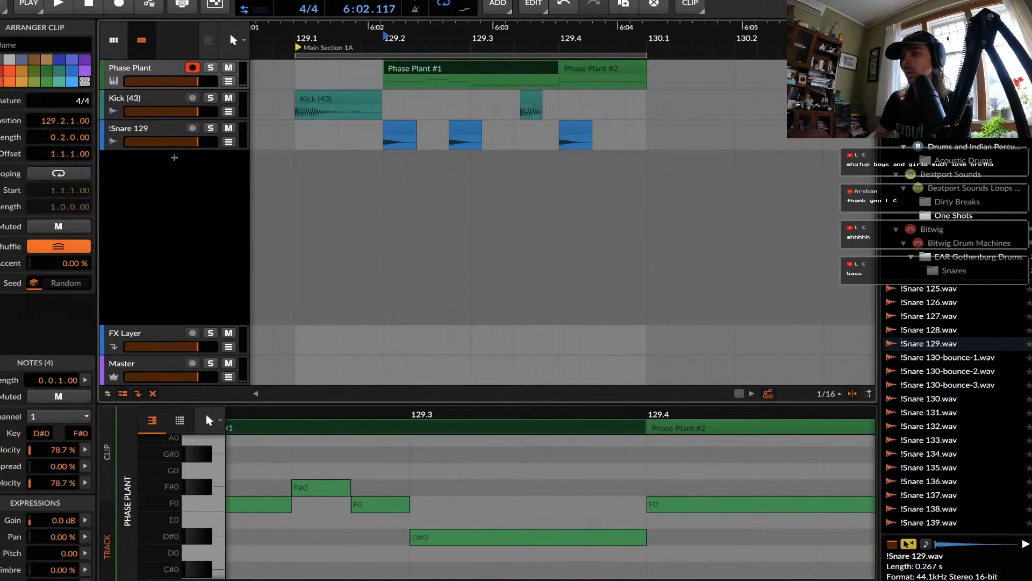
Play back the section from the first kick to hear the bass line with the drums.
left_click(338, 98)
key("space")
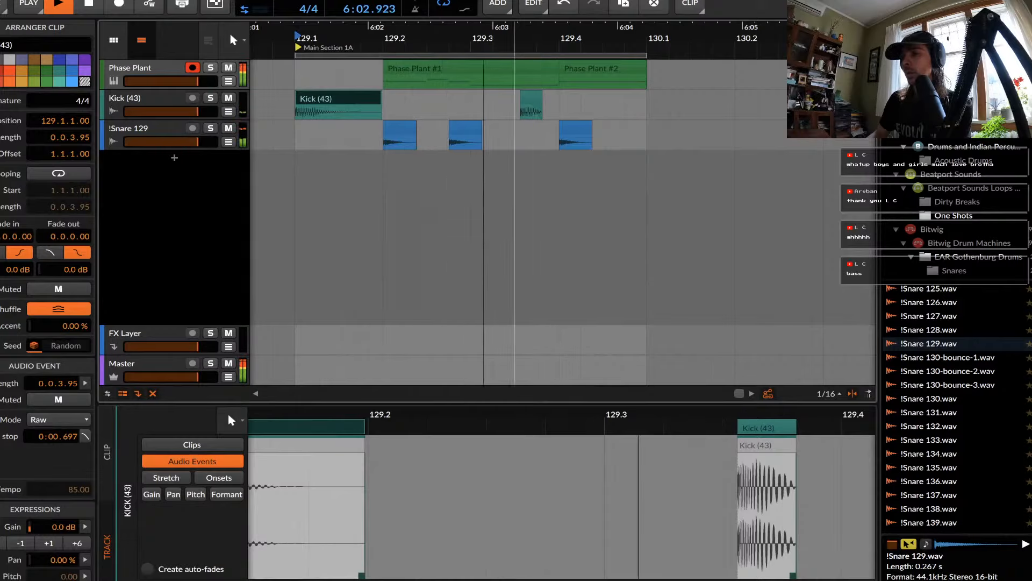
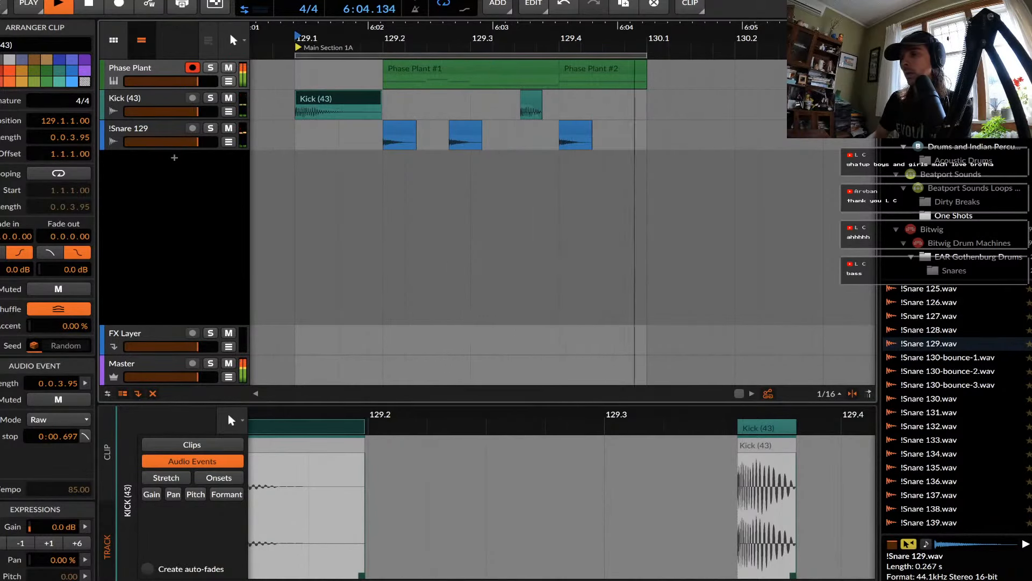
key("space")
Shorten the D#0 note to end at 129.3.4 and move the F0 note from 129.4 to 129.3.4.
left_click(462, 69)
scroll(520, 504, "down", 3)
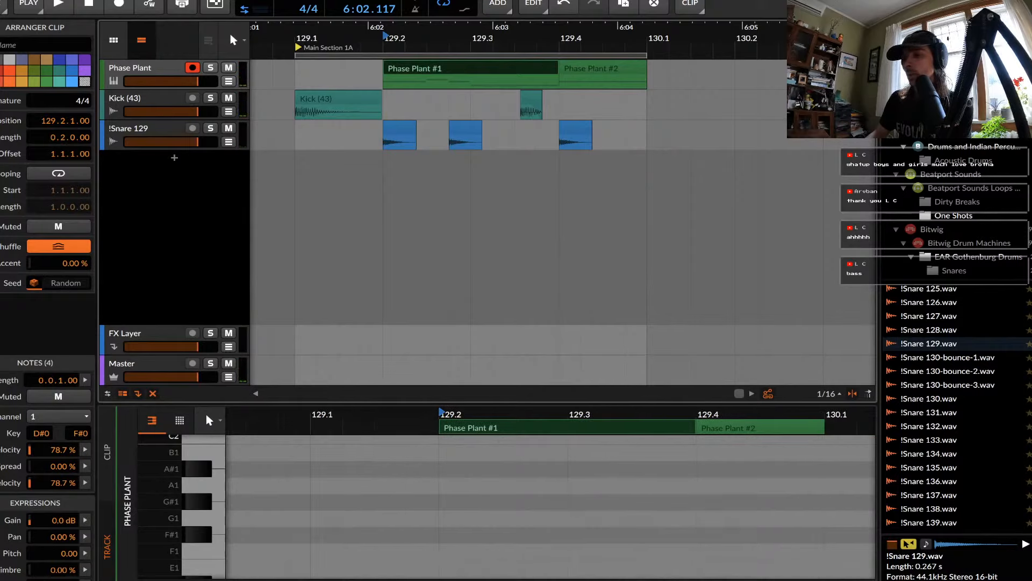
scroll(521, 504, "down", 9)
left_click_drag(520, 505, 519, 496)
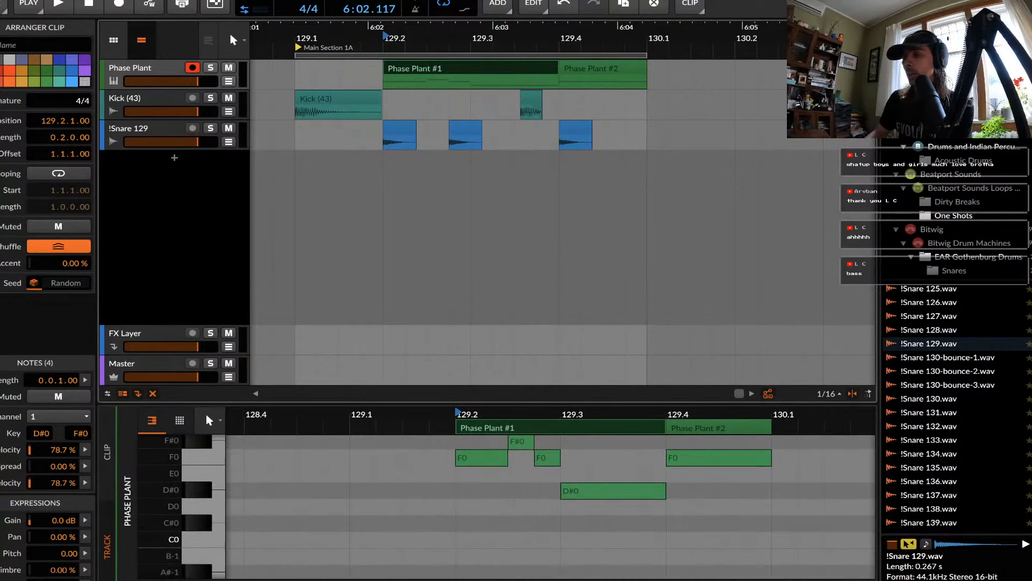
left_click_drag(664, 490, 613, 491)
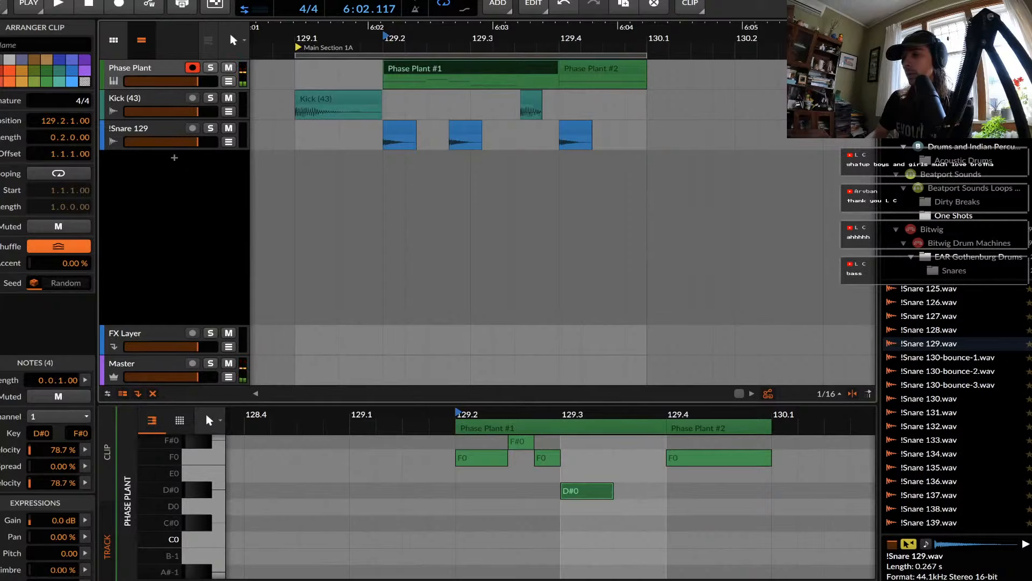
left_click_drag(692, 457, 665, 458)
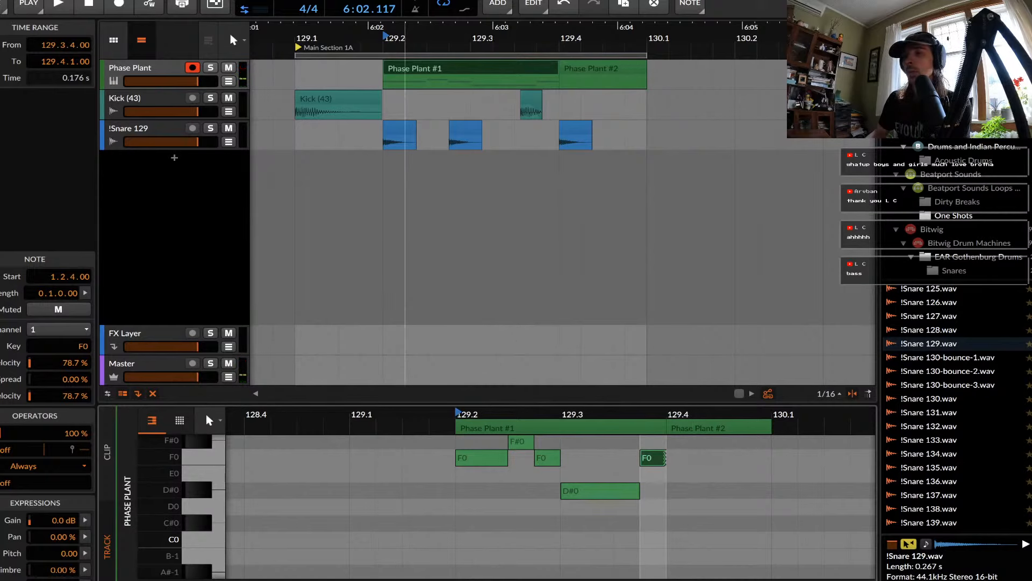
Delete all the notes in the Phase Plant clips, keeping the empty clips.
left_click(412, 69)
scroll(514, 477, "down", 1)
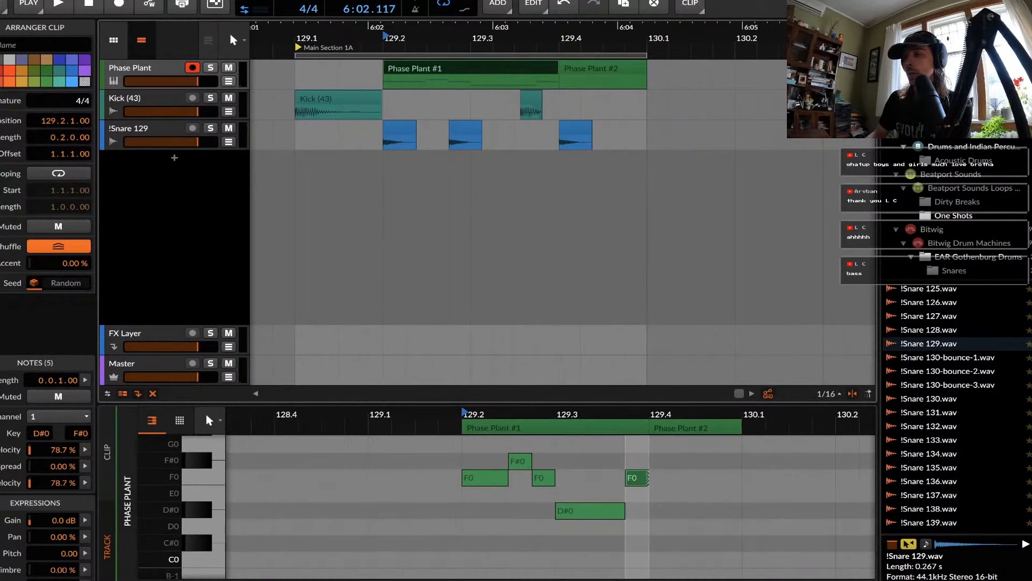
left_click_drag(475, 449, 709, 522)
key("Delete")
scroll(710, 522, "up", 4)
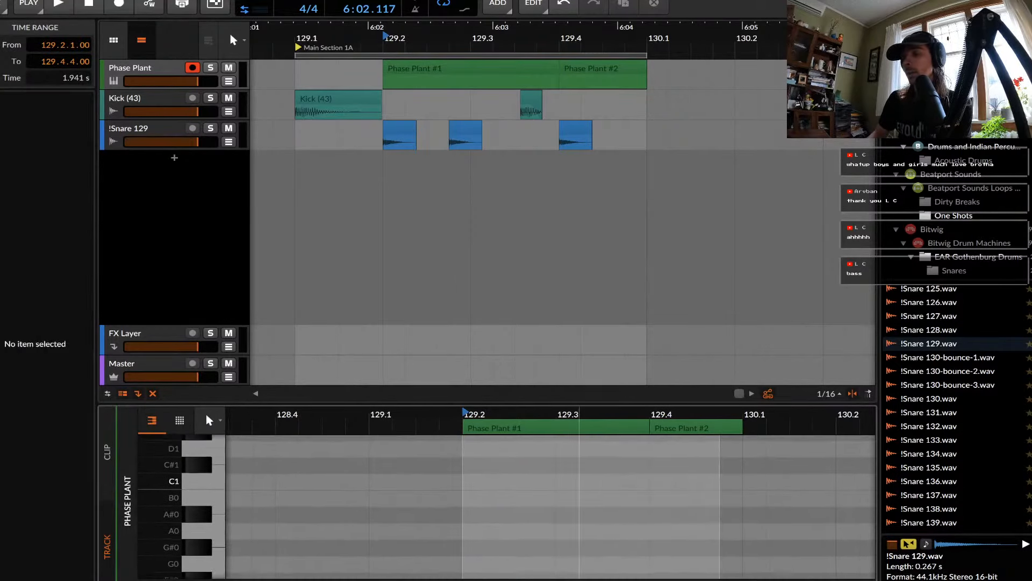
scroll(579, 506, "down", 2)
scroll(492, 506, "up", 1)
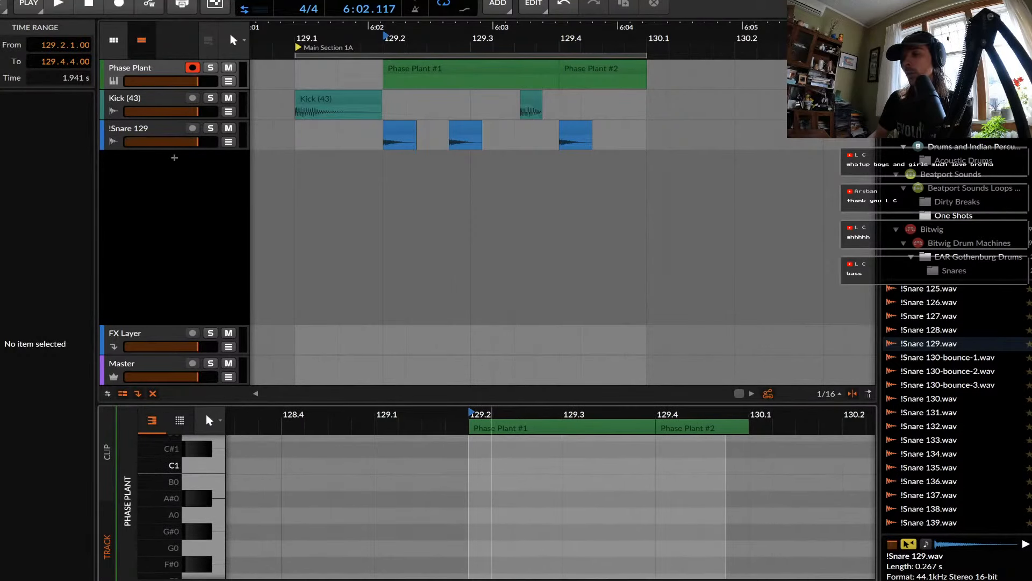
Add a one-beat C1 note at 129.2 and a one-beat F0 note at 129.3 in the first Phase Plant clip.
double_click(486, 466)
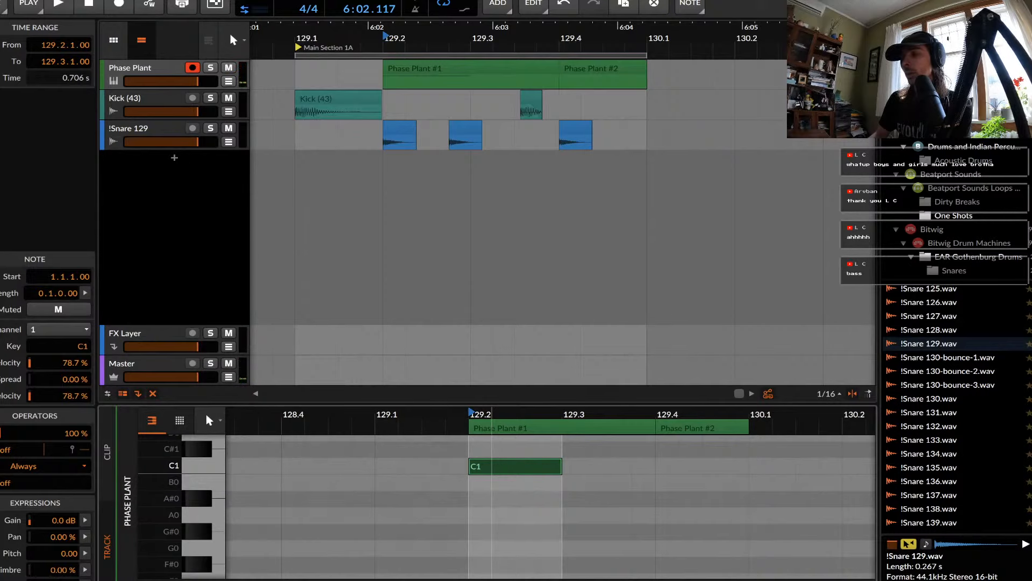
key("d")
key("e")
scroll(567, 495, "down", 4)
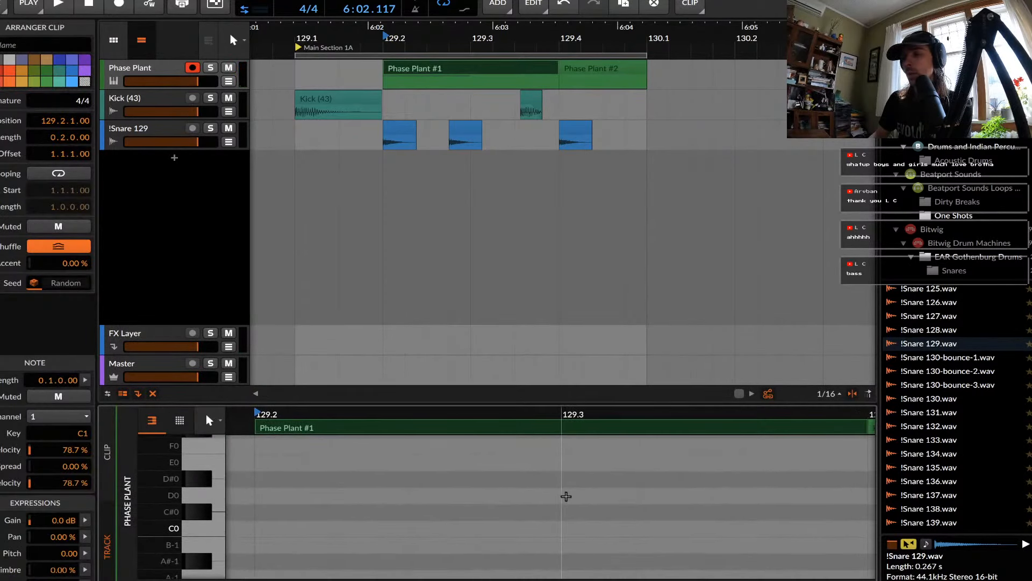
scroll(566, 495, "up", 3)
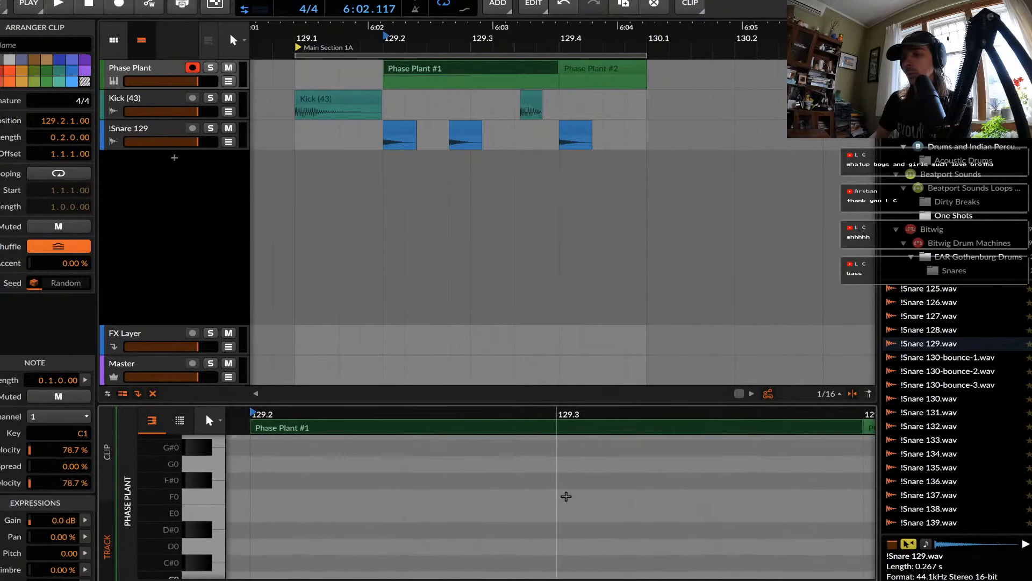
double_click(566, 495)
scroll(566, 496, "up", 5)
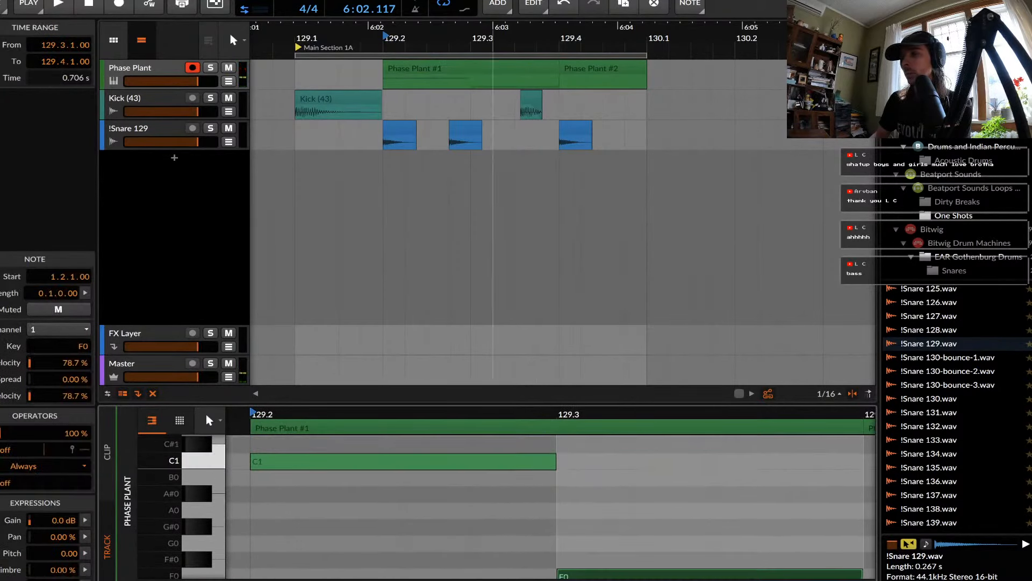
Solo the Phase Plant track and play back the new bass notes from 129.2.
key("d")
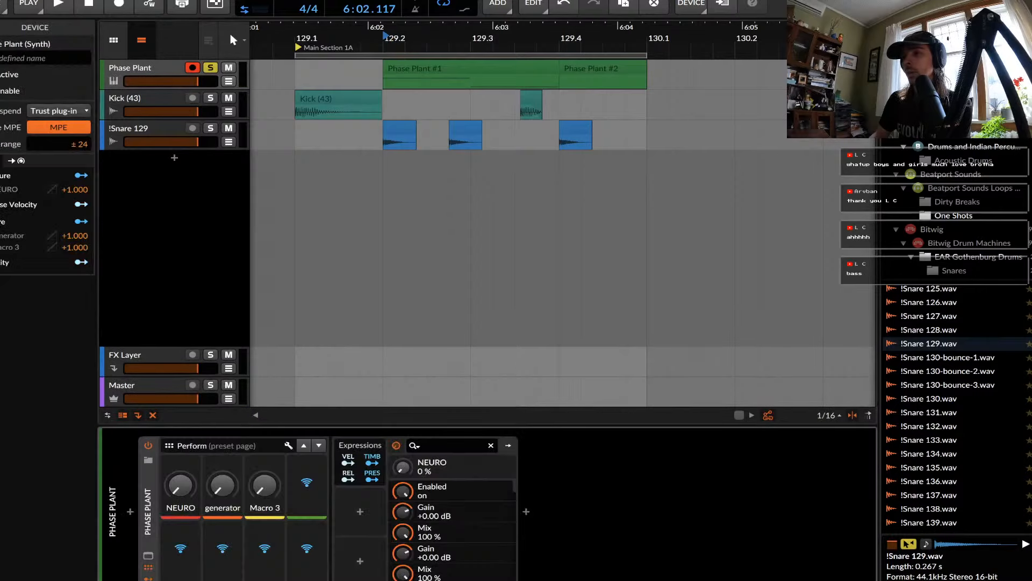
key("space")
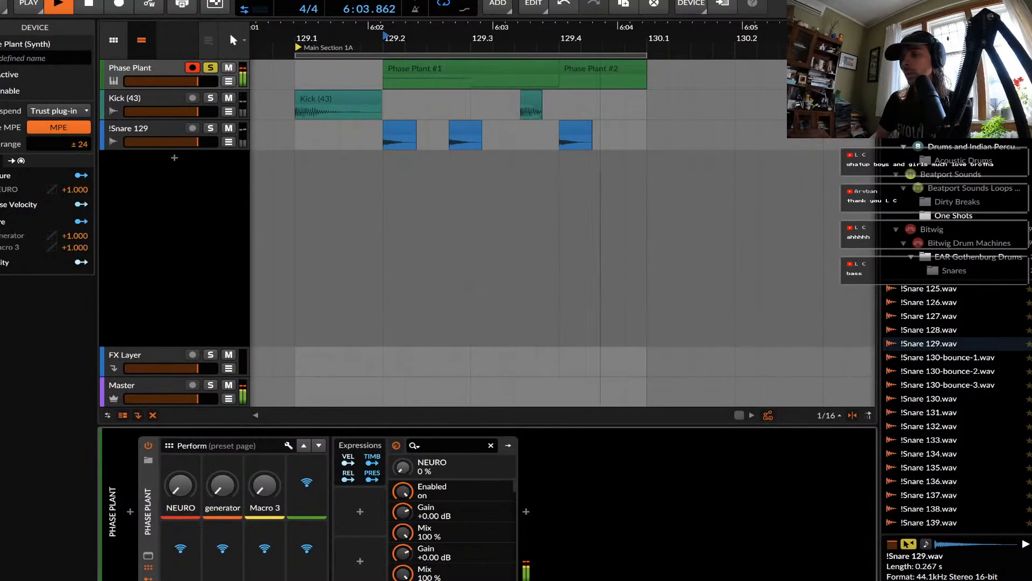
key("space")
Fill the second Phase Plant clip at 129.4 with a one-beat C#1 note.
double_click(602, 69)
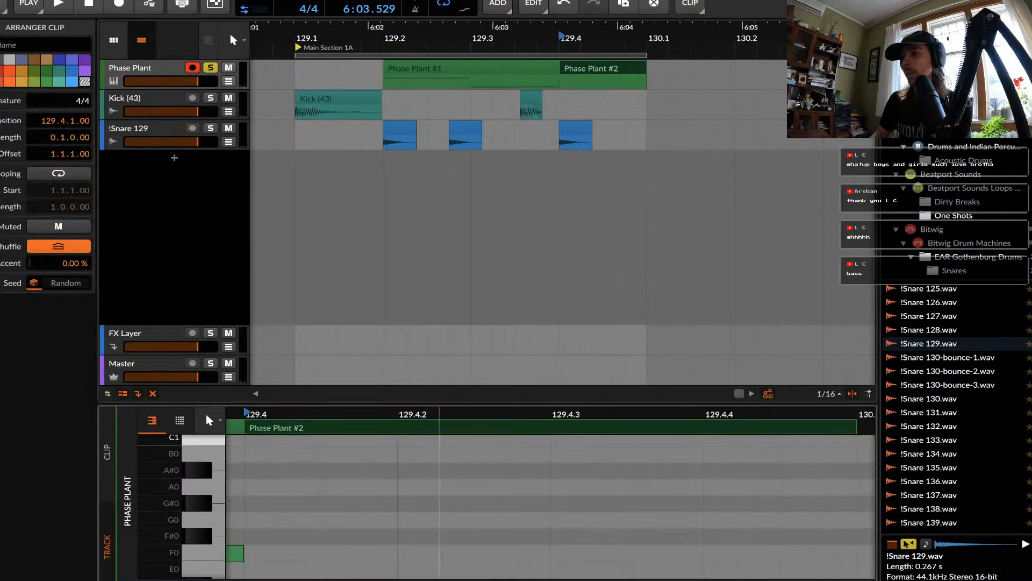
scroll(327, 509, "up", 4)
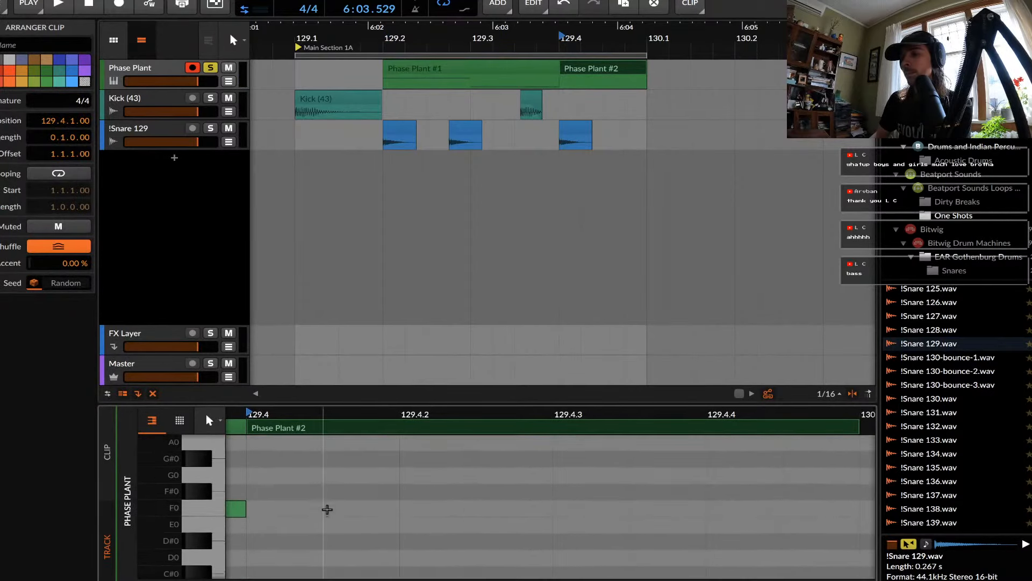
scroll(327, 509, "up", 6)
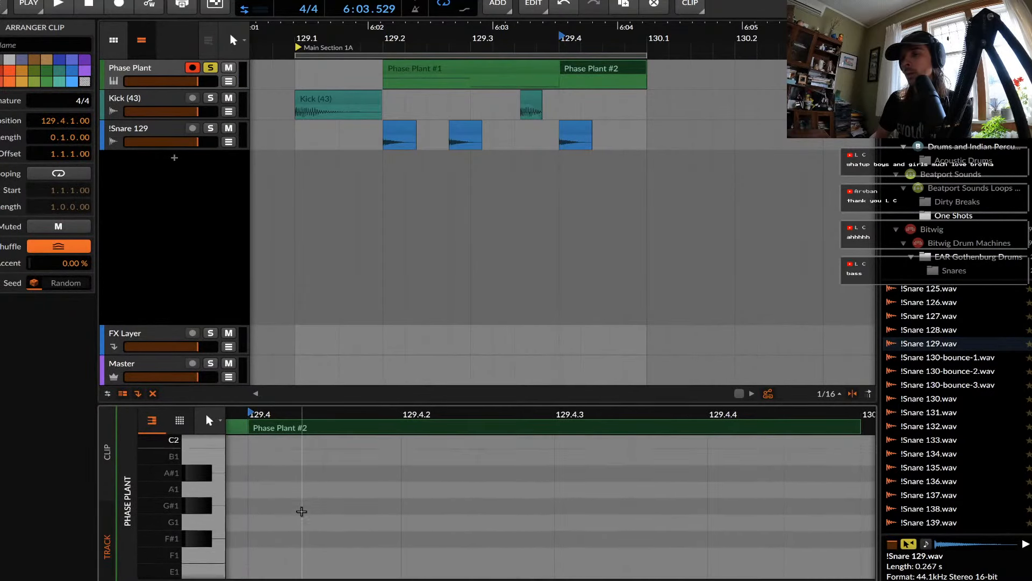
scroll(302, 511, "down", 7)
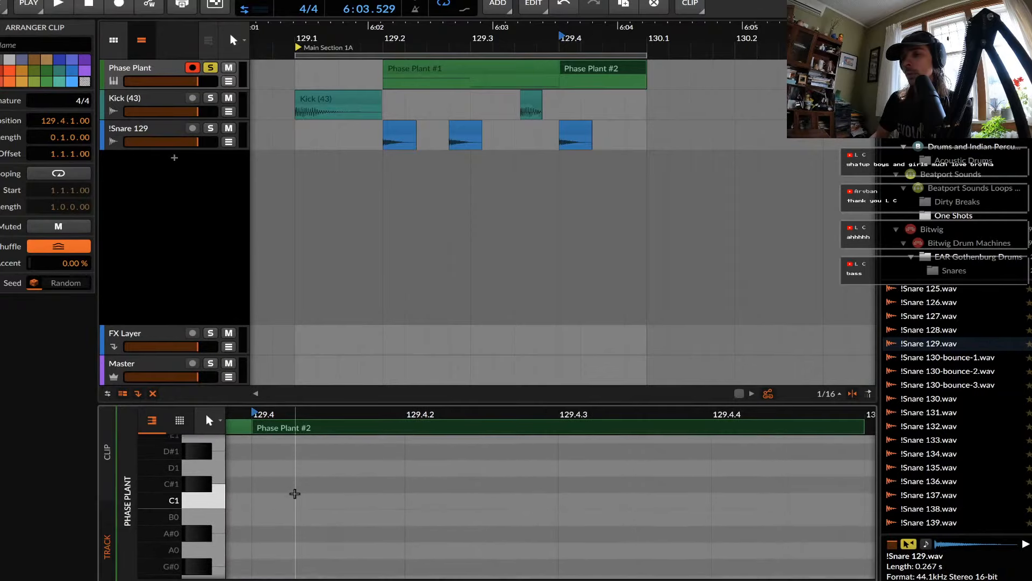
double_click(296, 475)
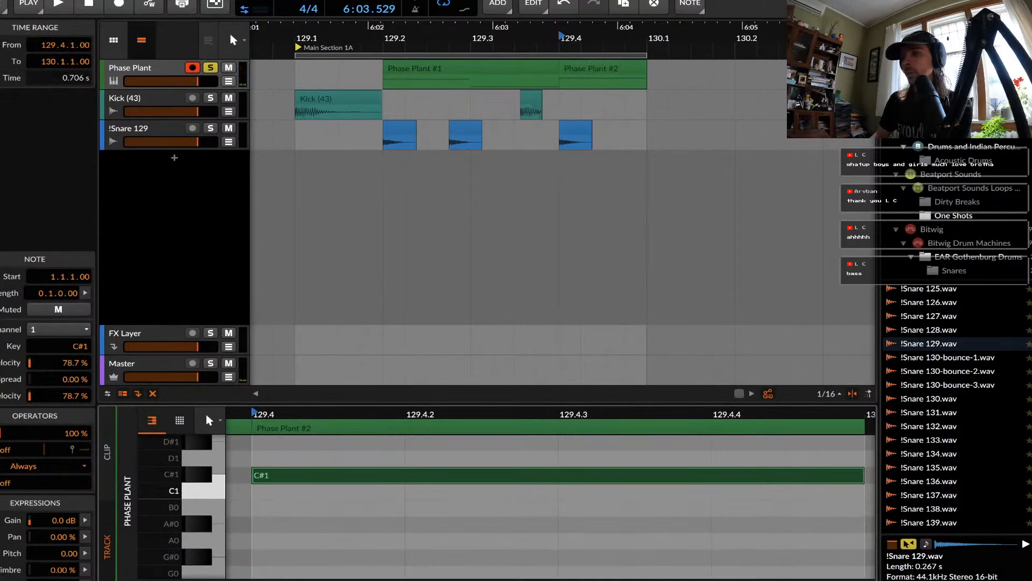
Insert the FabFilter Pro-Q 3 equalizer after Phase Plant in the track's device chain.
key("d")
key("b")
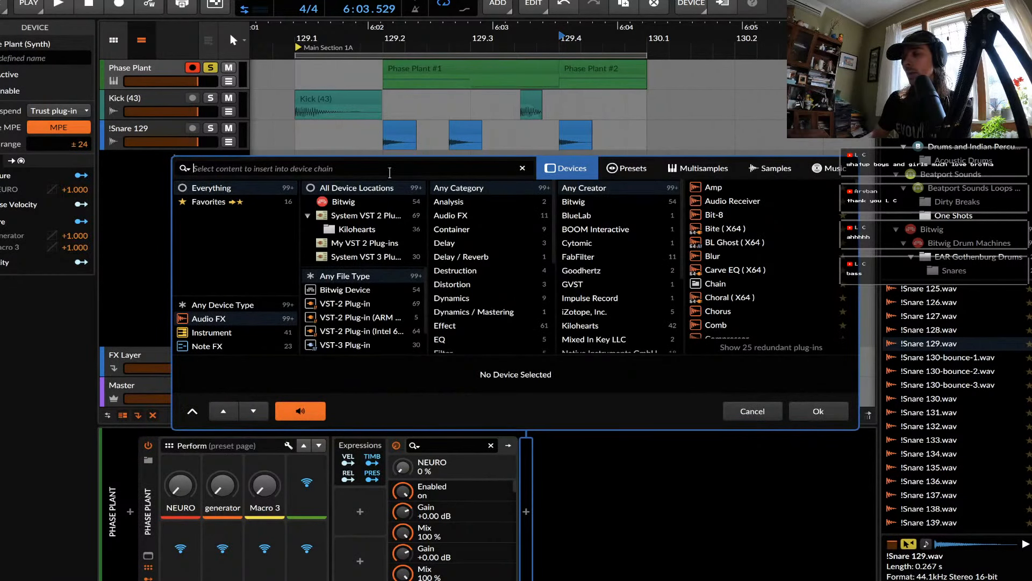
type("PRO")
left_click(719, 215)
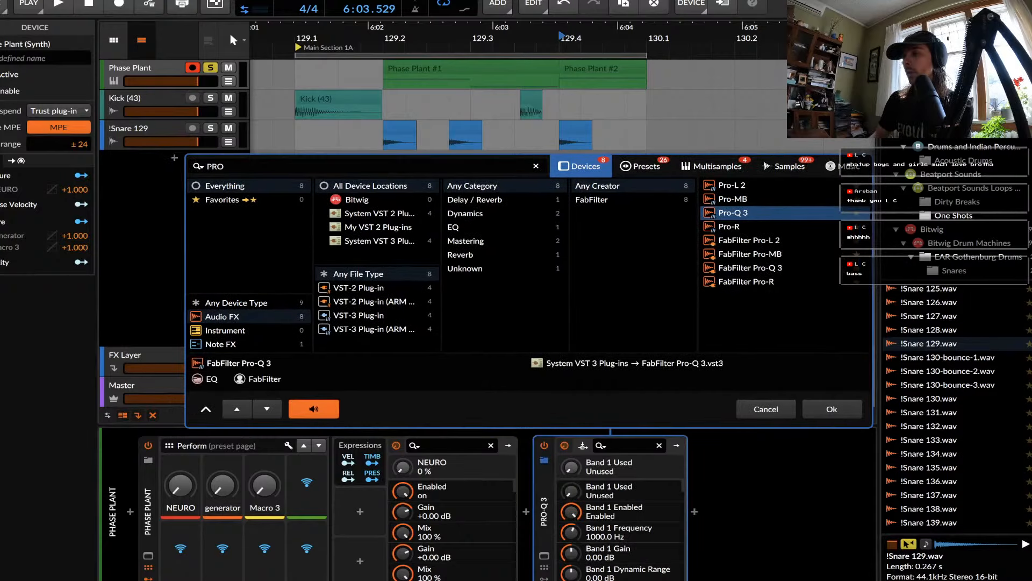
left_click(831, 411)
Create a Pro-Q 3 band at about 235 Hz, close the equalizer window, and play back the bass.
double_click(976, 250)
left_click_drag(976, 250, 494, 256)
key("space")
left_click(122, 26)
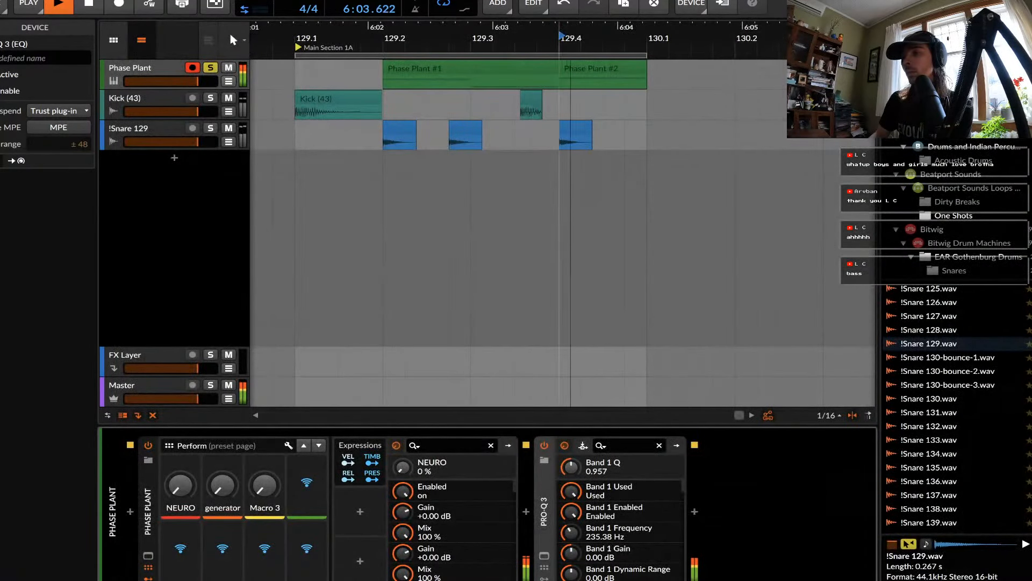
key("space")
Move the second Phase Plant clip to start with the second kick at 129.3.3.25 and trim the first clip to end there.
left_click(427, 69)
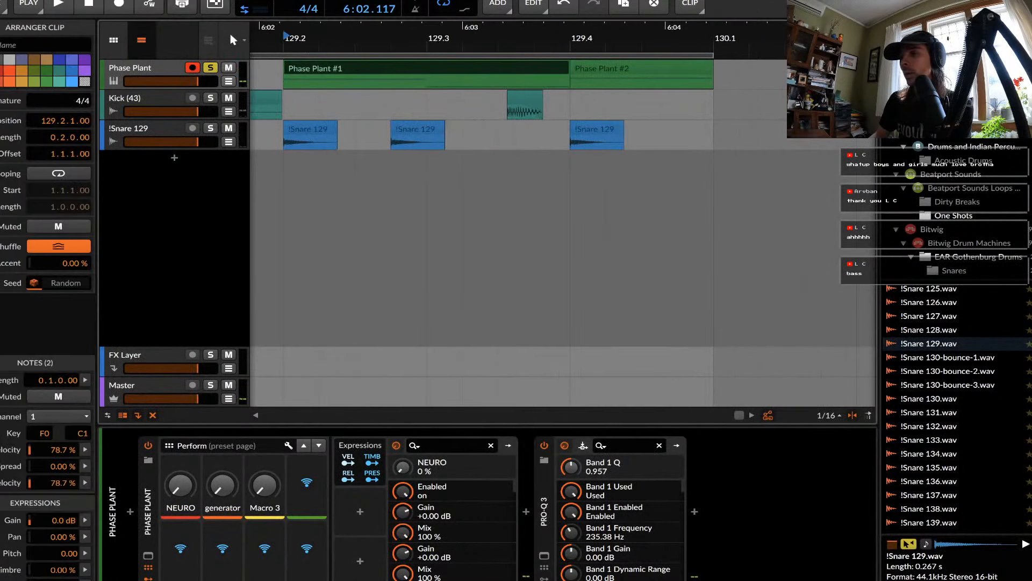
left_click_drag(569, 73, 534, 73)
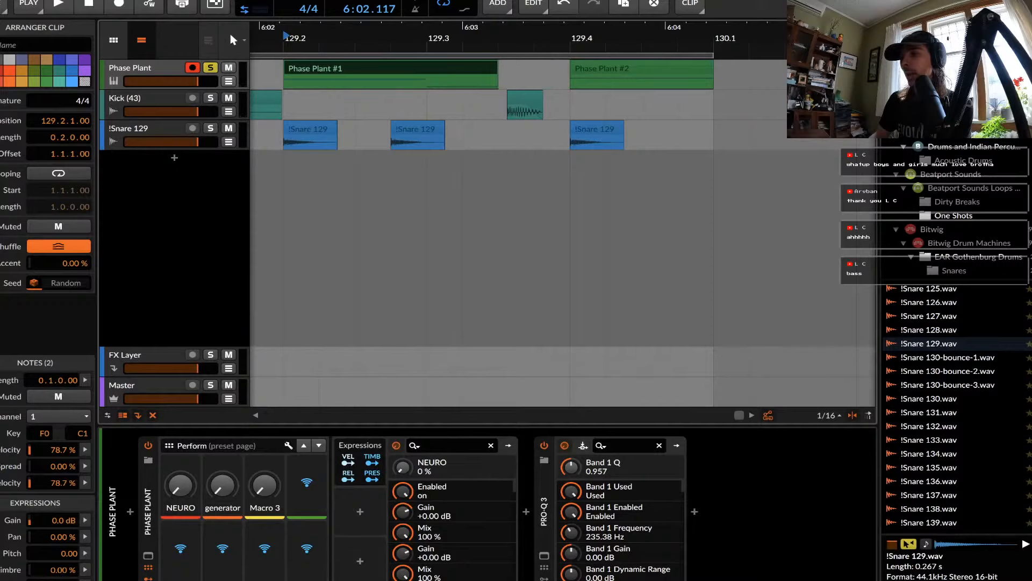
scroll(497, 73, "up", 5)
left_click_drag(753, 68, 514, 73)
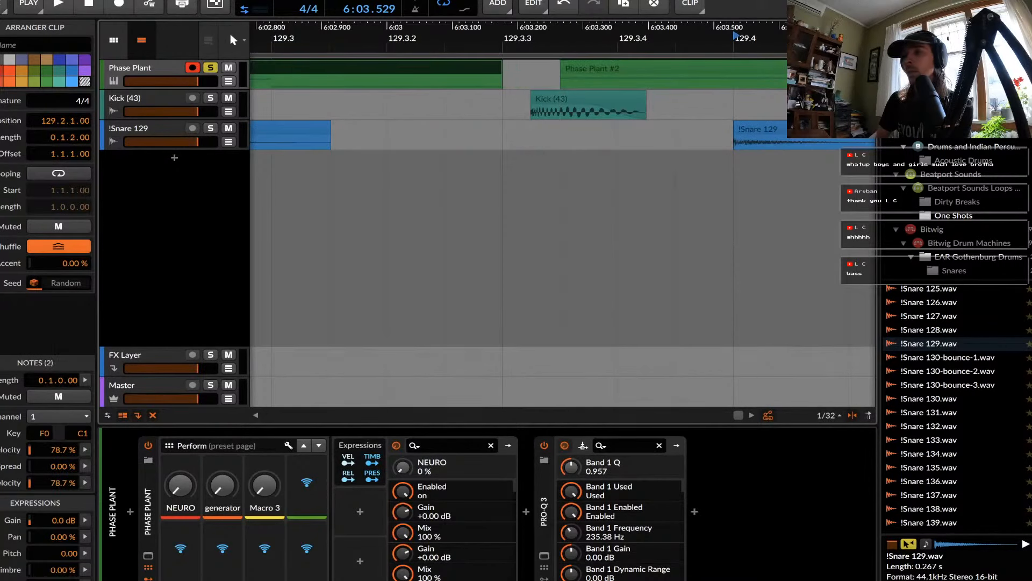
scroll(552, 73, "up", 5)
left_click_drag(588, 69, 528, 68)
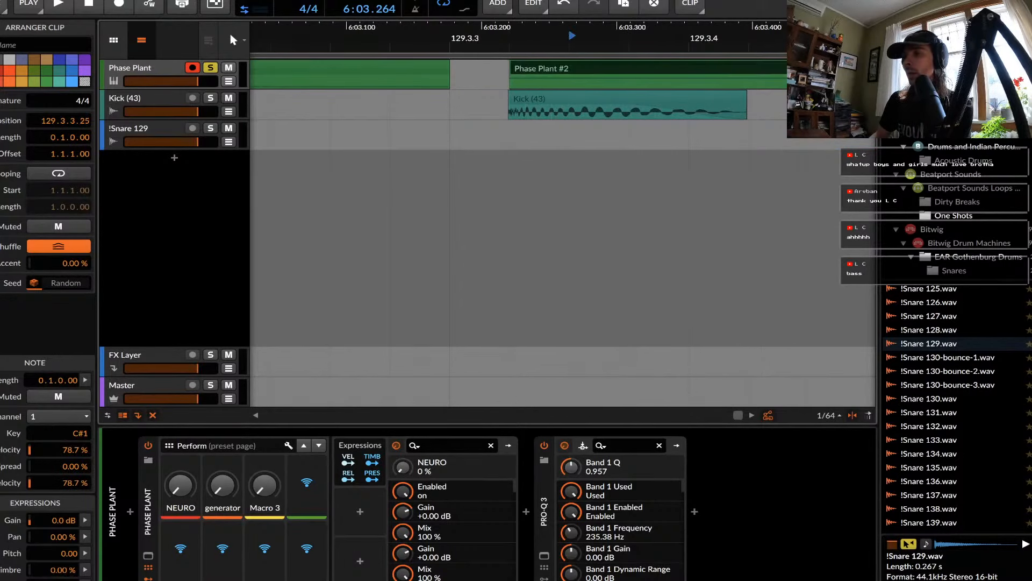
left_click_drag(450, 73, 509, 73)
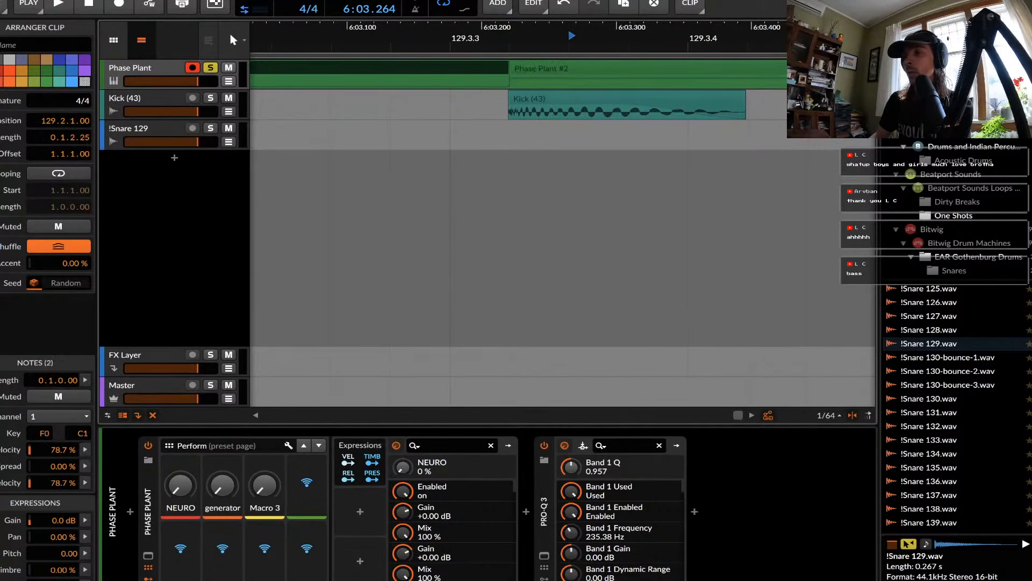
Trim the second Phase Plant clip to end at 129.4, and double the length of the clip and its note twice.
scroll(505, 73, "down", 6)
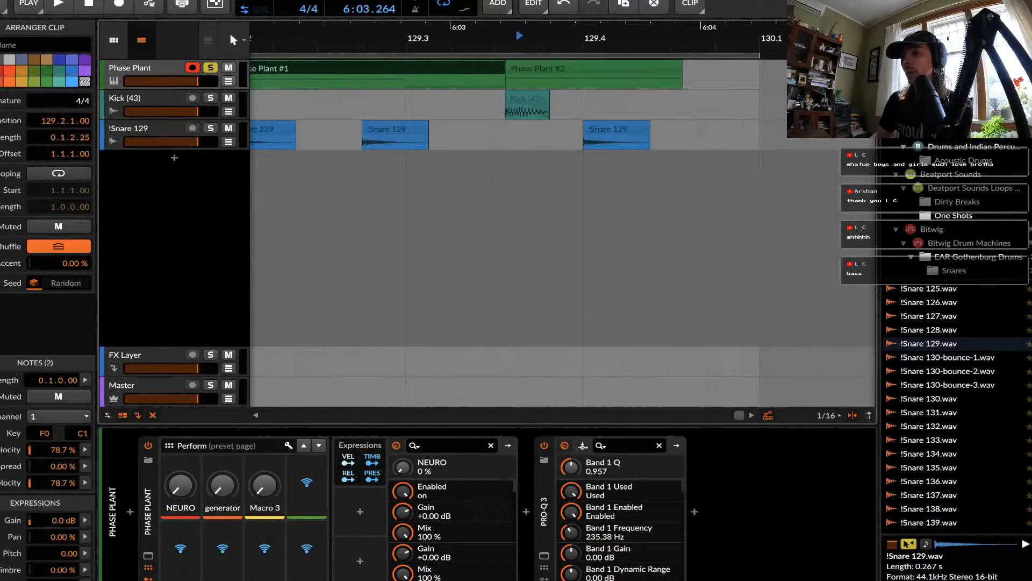
left_click_drag(682, 73, 583, 74)
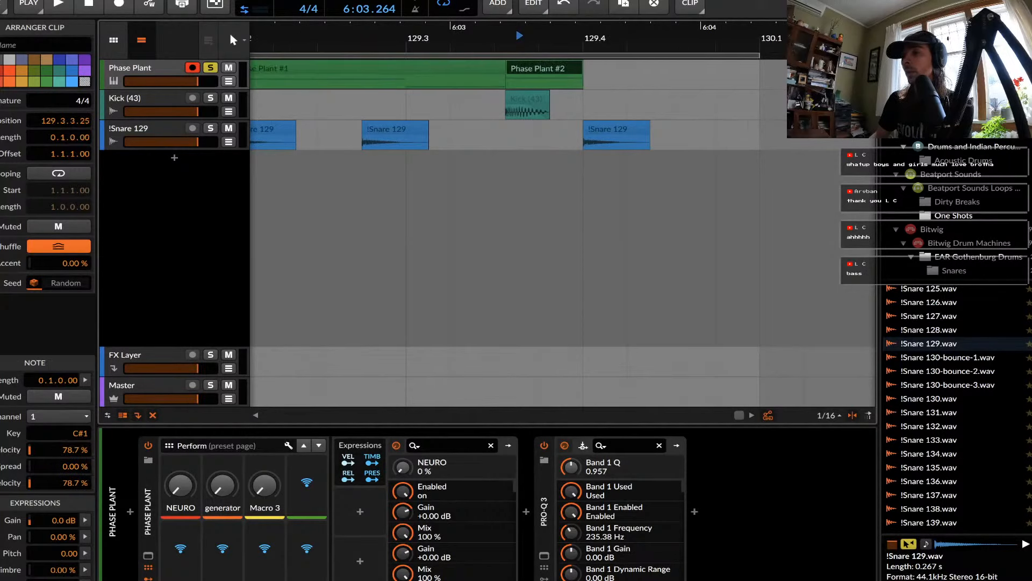
key("ctrl+alt+Up")
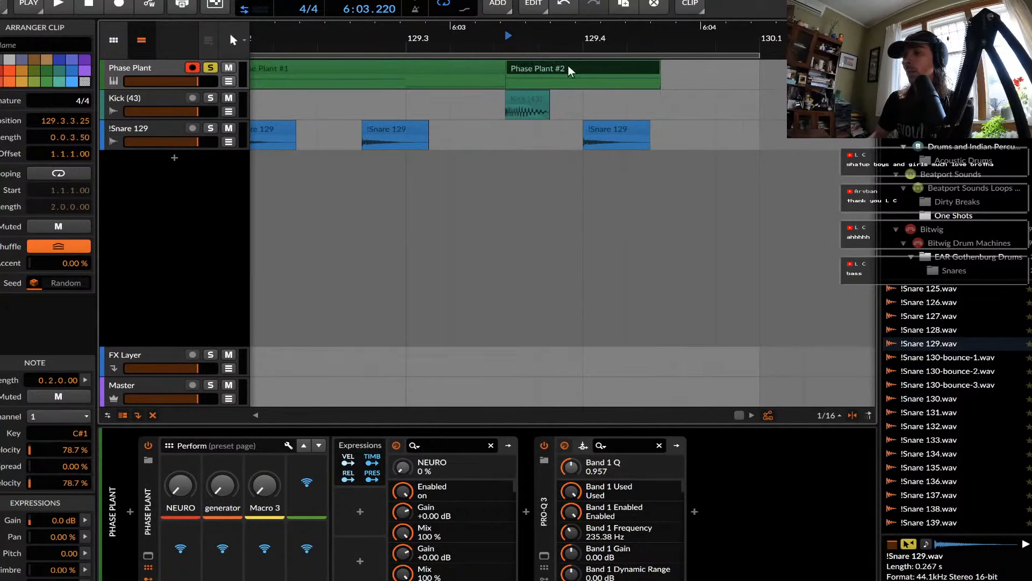
key("ctrl+alt+Up")
scroll(569, 70, "down", 4)
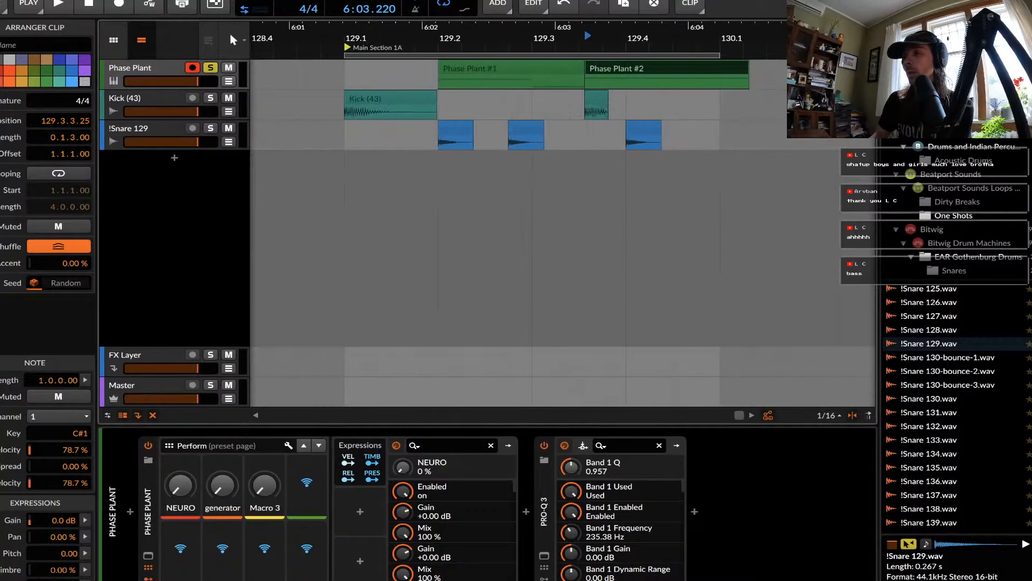
Play back the rearranged Phase Plant clips from 129.2.
scroll(568, 68, "up", 4)
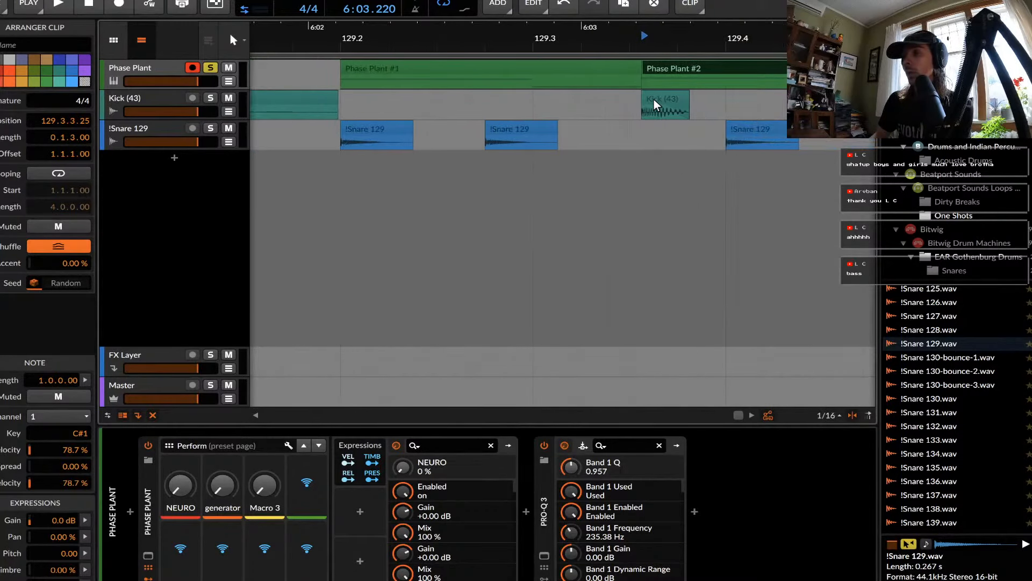
scroll(484, 102, "up", 1)
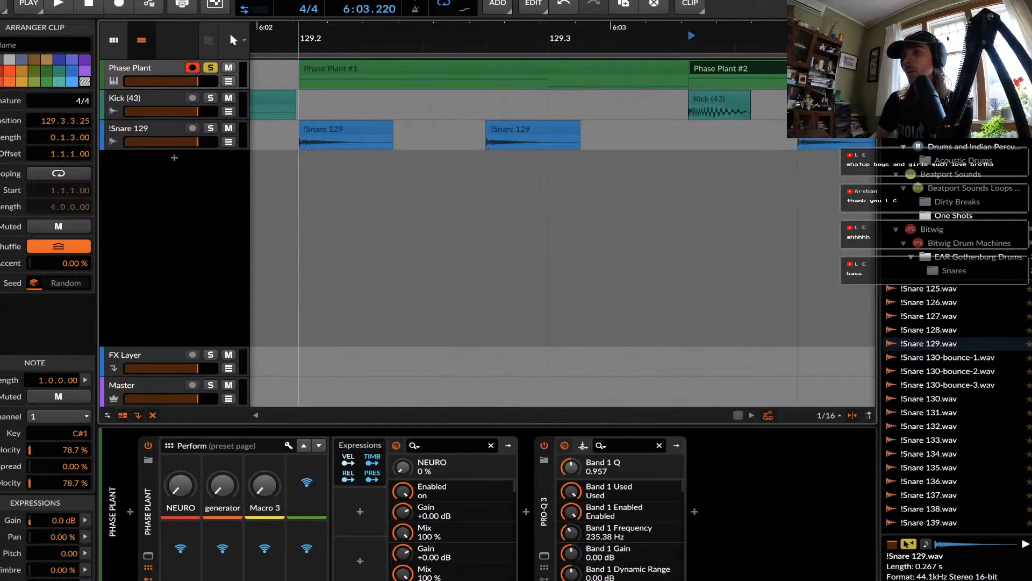
left_click(423, 68)
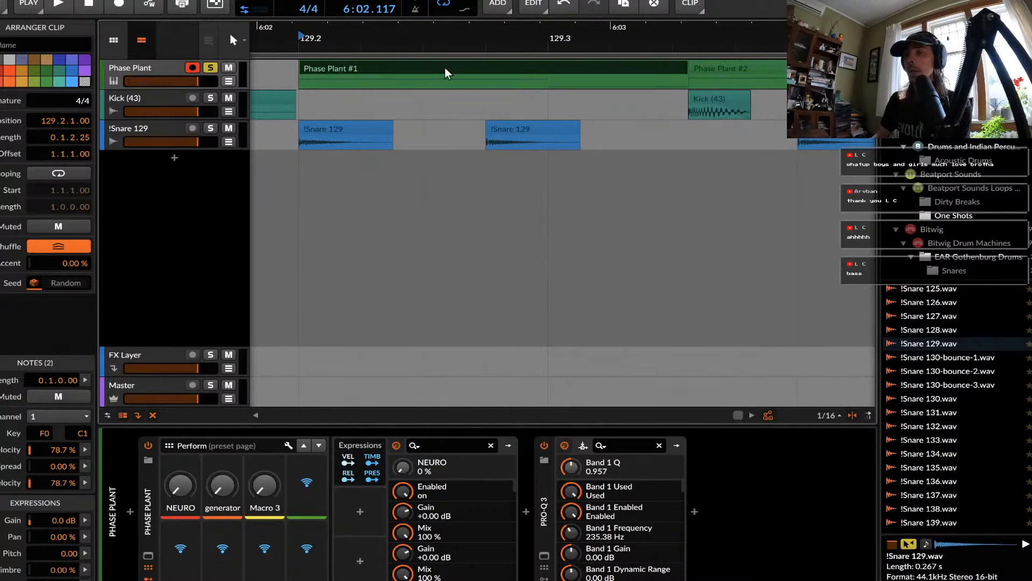
key("space")
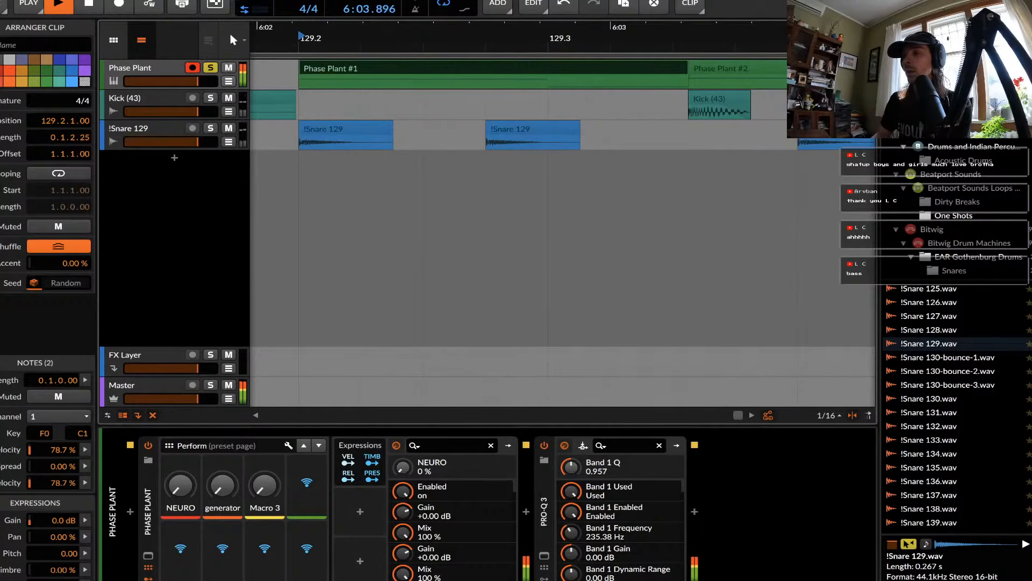
key("space")
Split the first Phase Plant clip at 129.3 and move its second part to start with the second snare at 129.2.4.
double_click(547, 80)
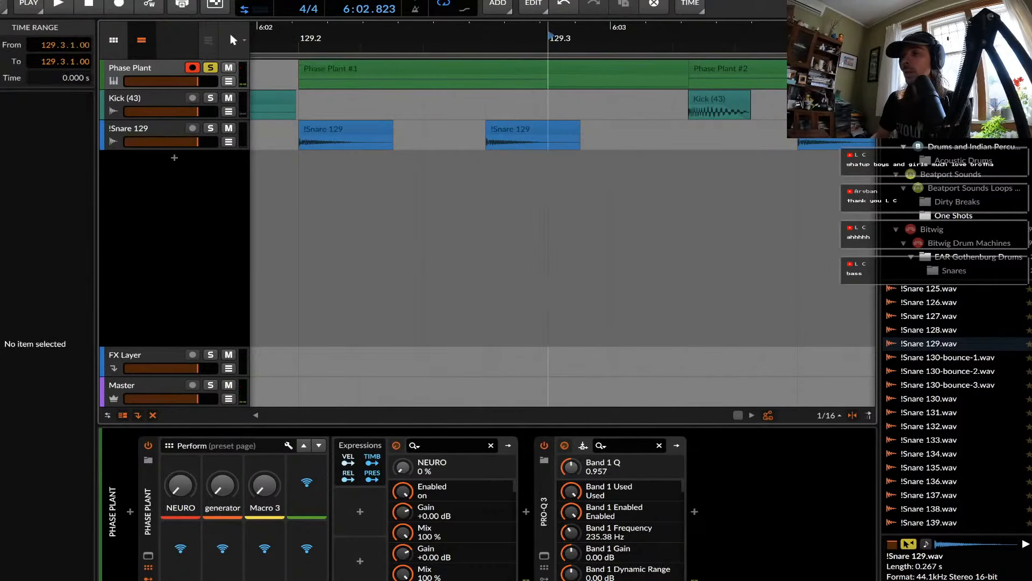
left_click(566, 68)
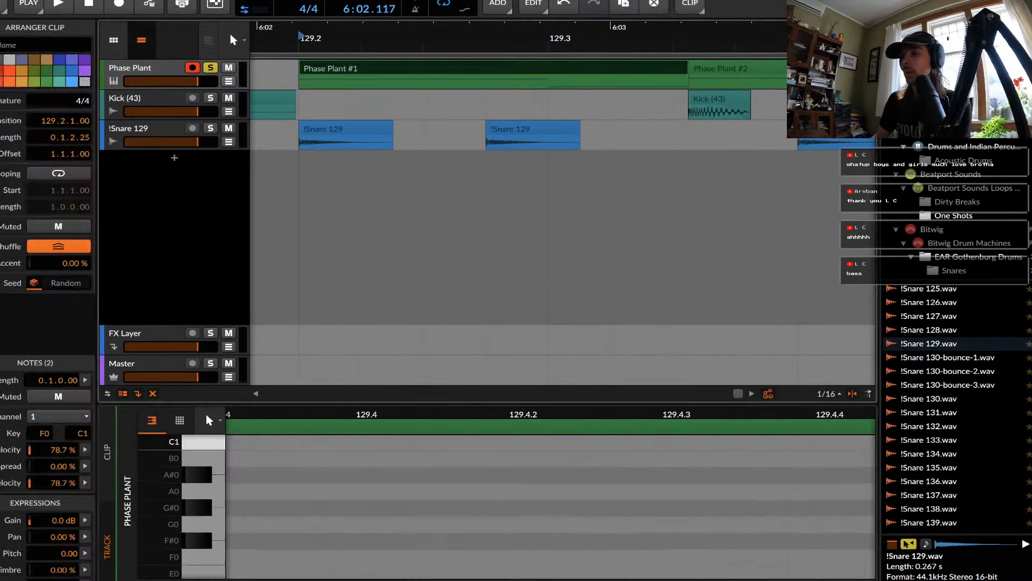
left_click(547, 81)
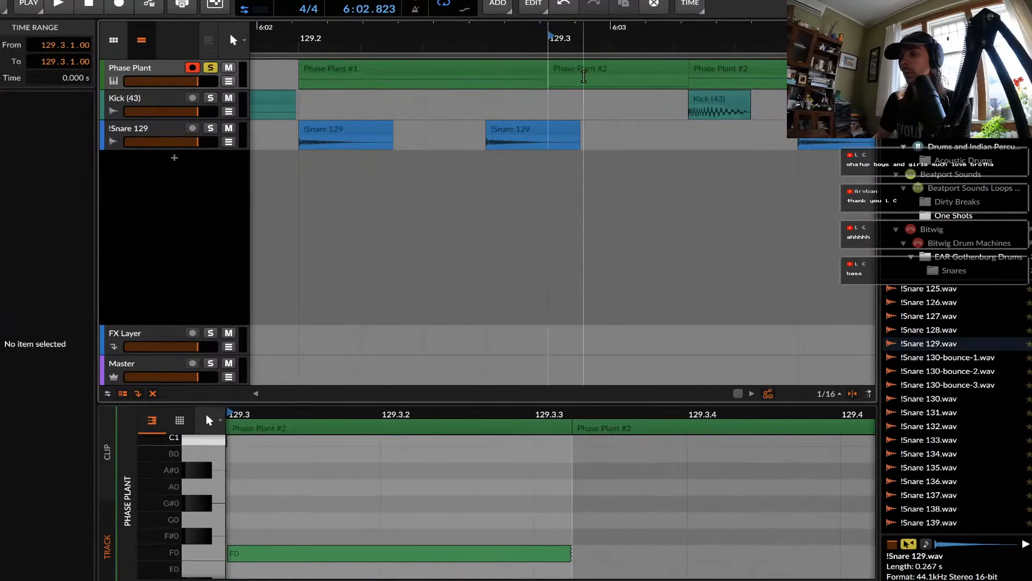
left_click_drag(580, 69, 517, 69)
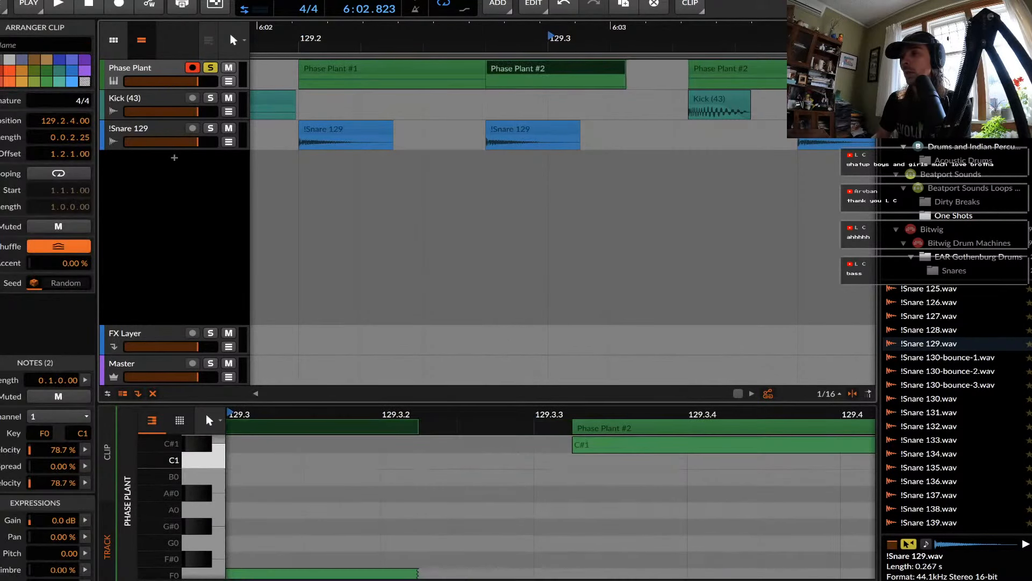
Stretch the moved F0 clip, trimmed to 129.3, to double length with its contents, and extend its end to the second kick.
left_click_drag(626, 70, 548, 69)
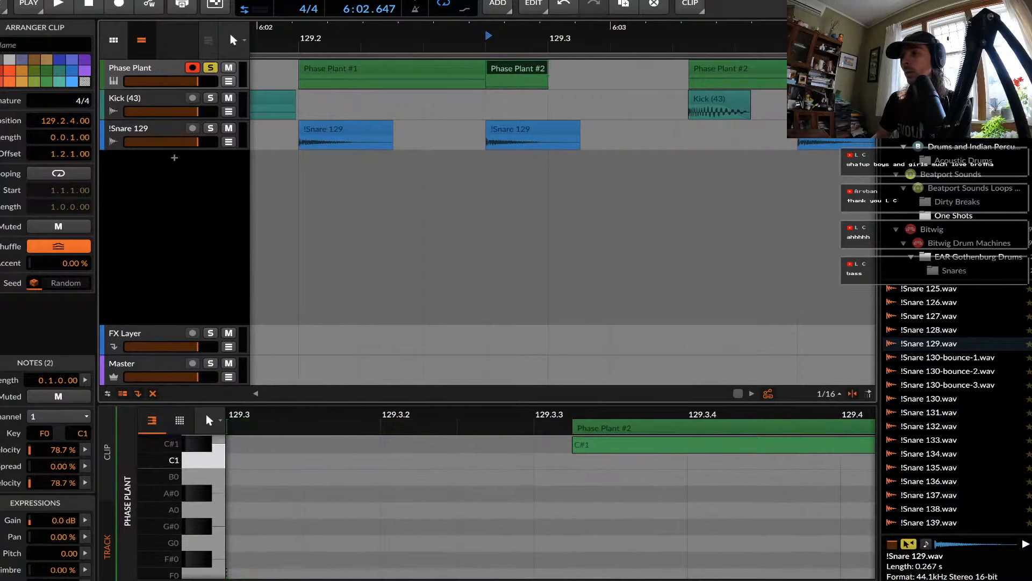
key("alt+shift+Right")
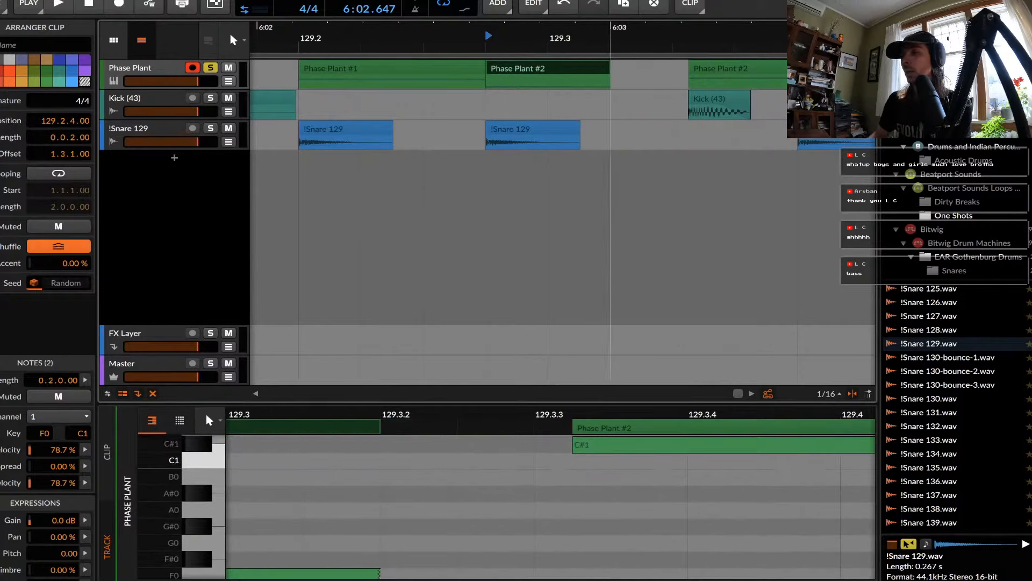
left_click_drag(609, 69, 688, 69)
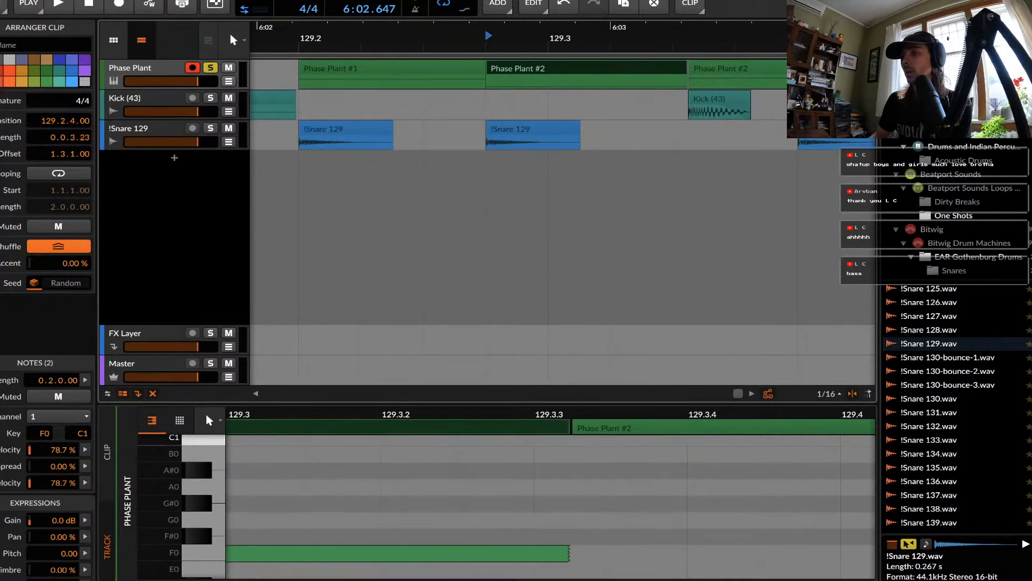
scroll(682, 77, "up", 5)
scroll(682, 77, "down", 4)
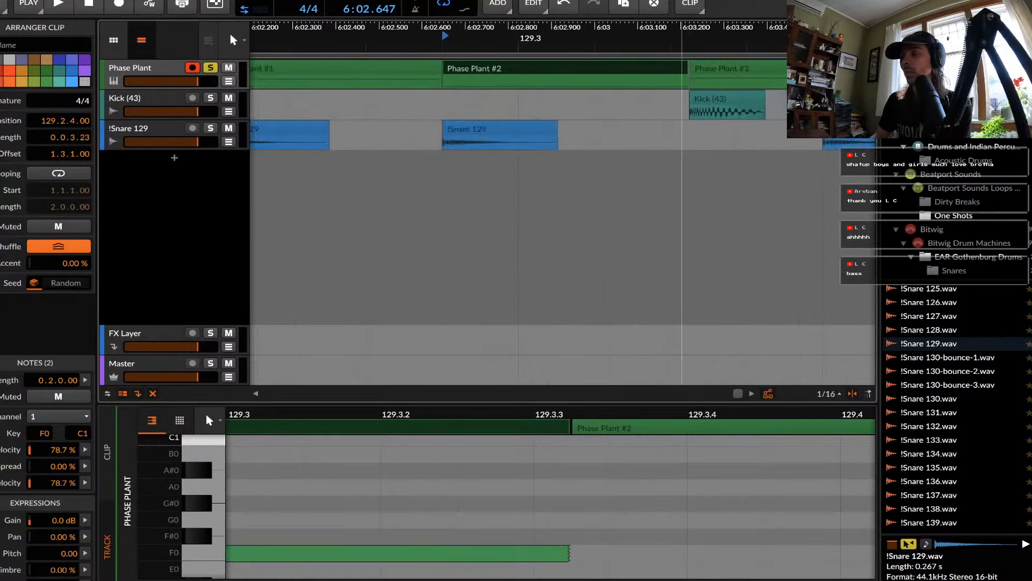
Play back the soloed Phase Plant bass line from the start of Main Section 1A at 129.1.
scroll(682, 77, "down", 4)
left_click(580, 68)
scroll(580, 70, "up", 2)
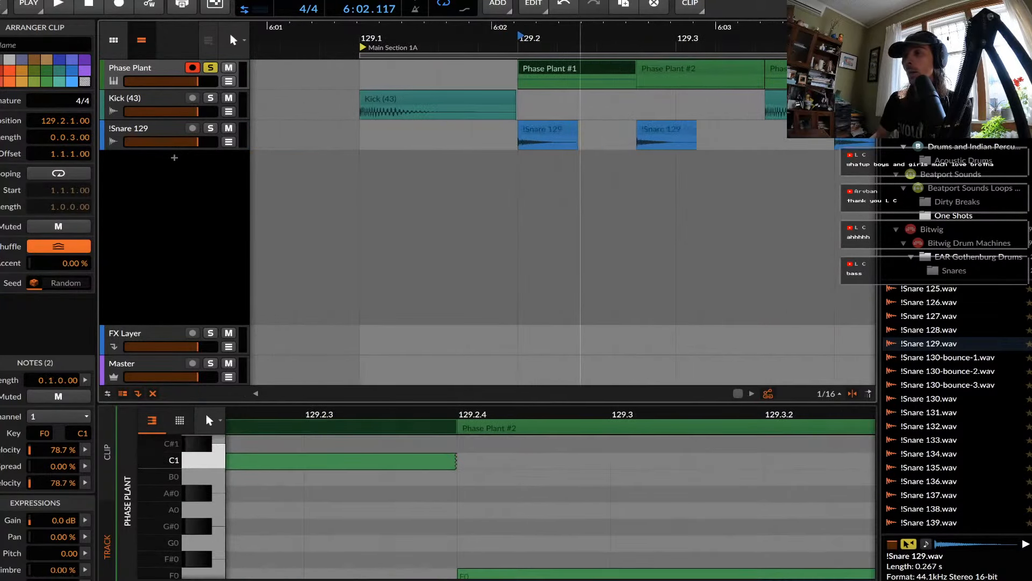
scroll(588, 215, "right", 3)
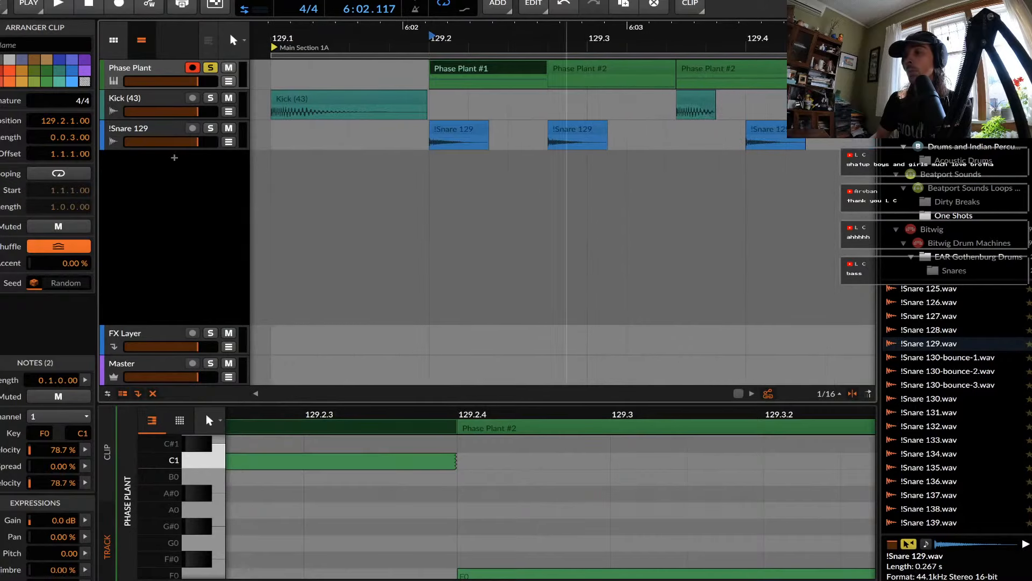
left_click(356, 102)
scroll(356, 102, "down", 3)
key("space")
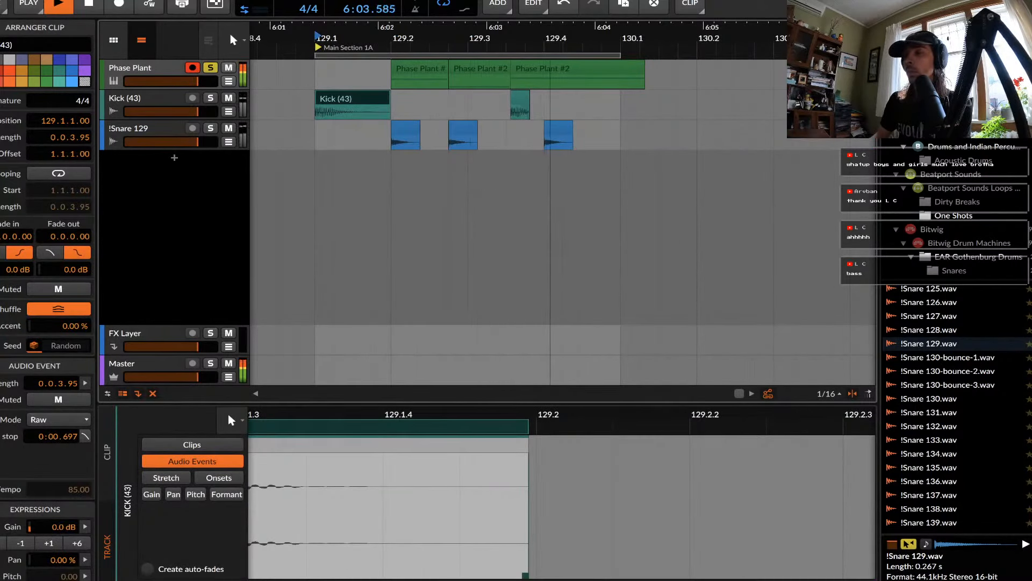
key("space")
Unsolo the Phase Plant track, play the section with the drums, and turn off the track's Pro-Q 3 device.
left_click(210, 69)
left_click(142, 68)
key("space")
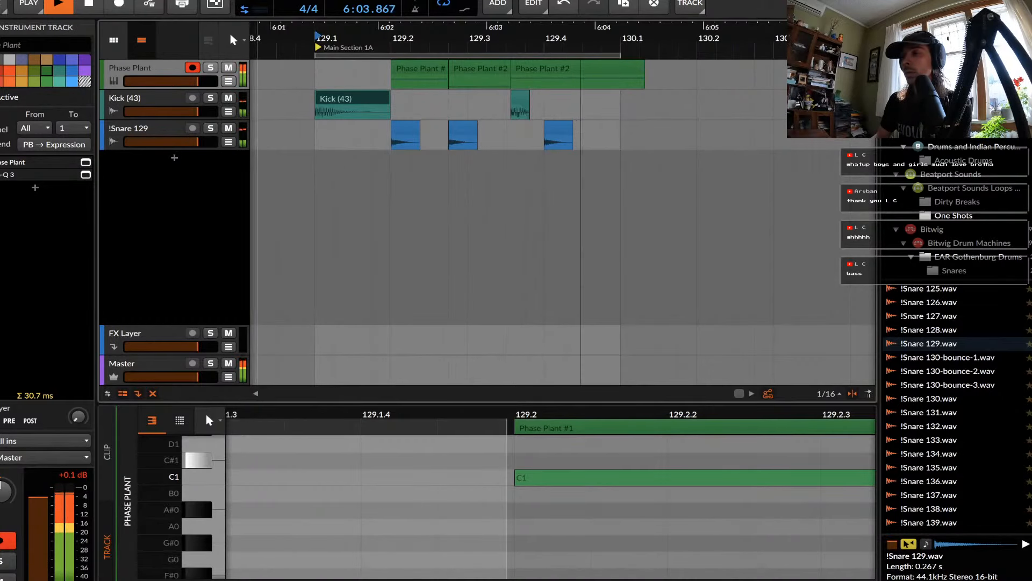
key("d")
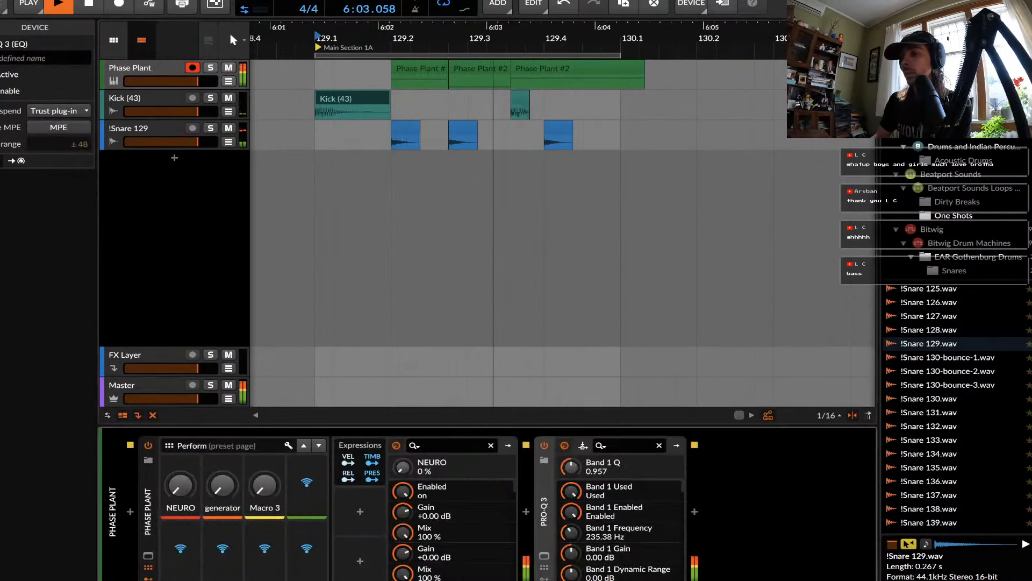
left_click(544, 446)
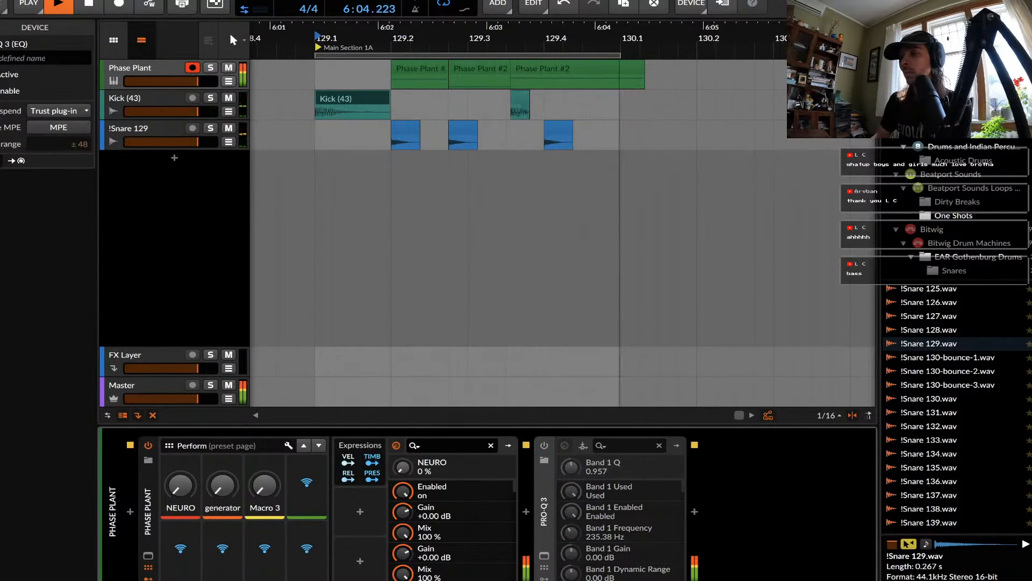
key("space")
Show the Phase Plant generator automation and raise it to 100% at 129.4.2.50, where the third snare ends.
left_click(543, 69)
scroll(543, 75, "up", 3)
scroll(596, 79, "up", 3)
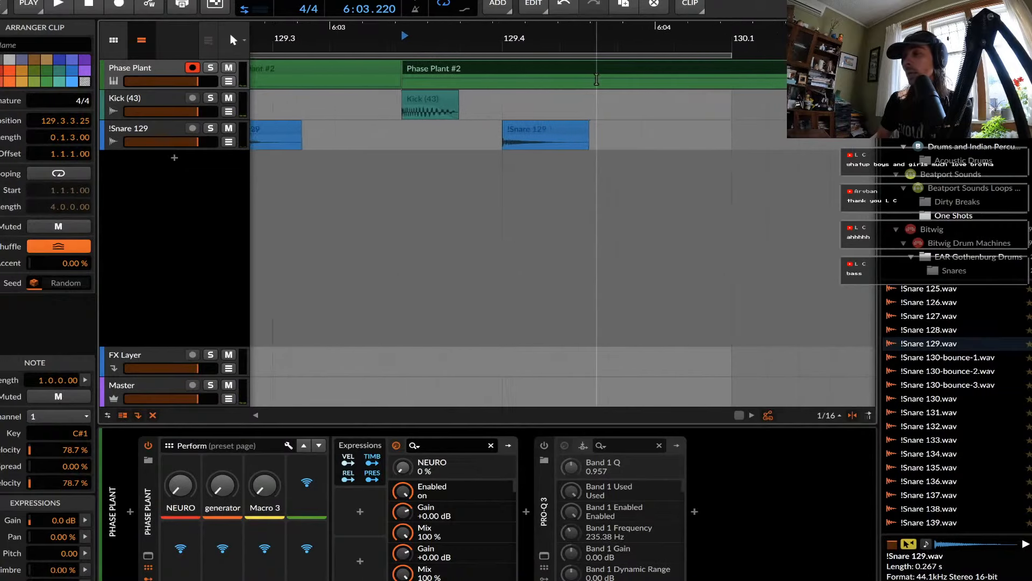
scroll(596, 79, "up", 3)
left_click(580, 79)
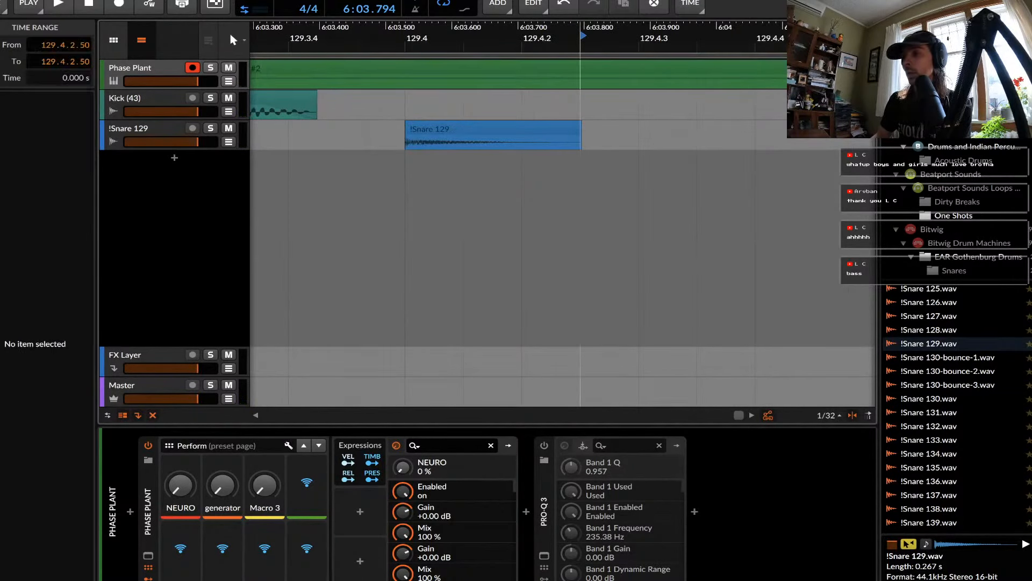
left_click(229, 81)
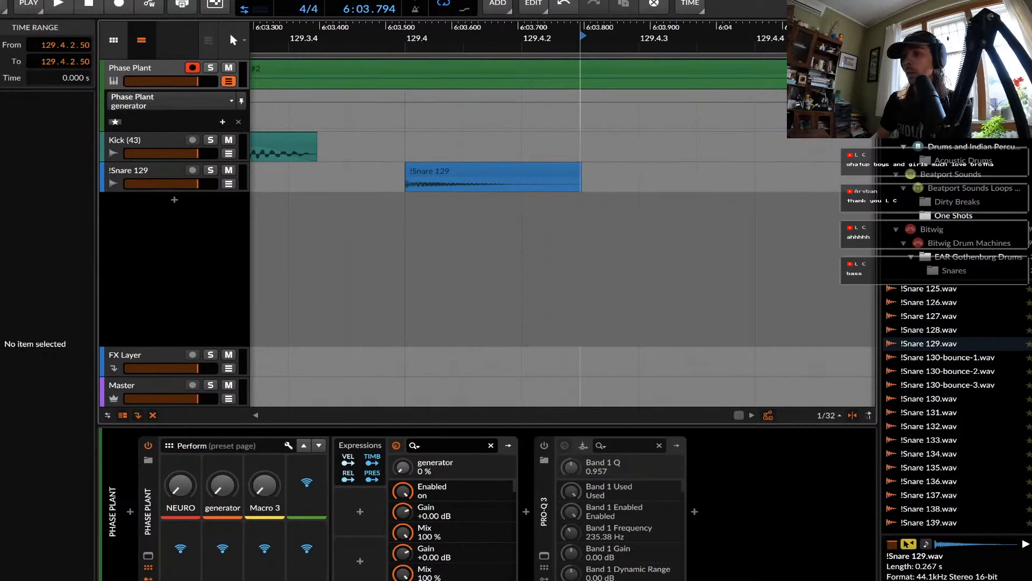
left_click(580, 128)
left_click_drag(584, 128, 583, 91)
Drop the generator automation back to 0% at 130.1 and hide the track's automation lane.
scroll(578, 95, "right", 10)
scroll(454, 99, "left", 2)
left_click(454, 98)
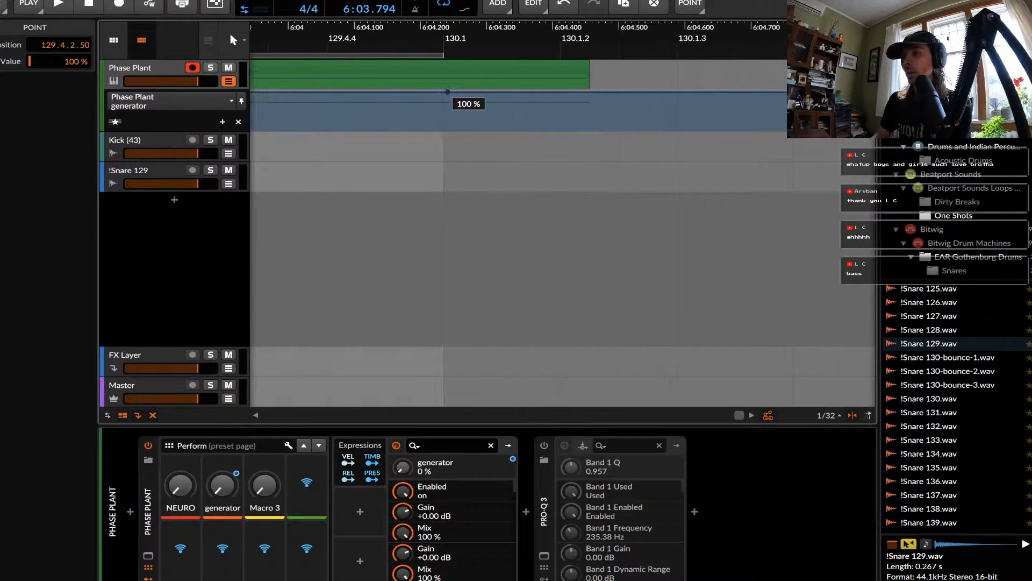
left_click_drag(455, 92, 454, 128)
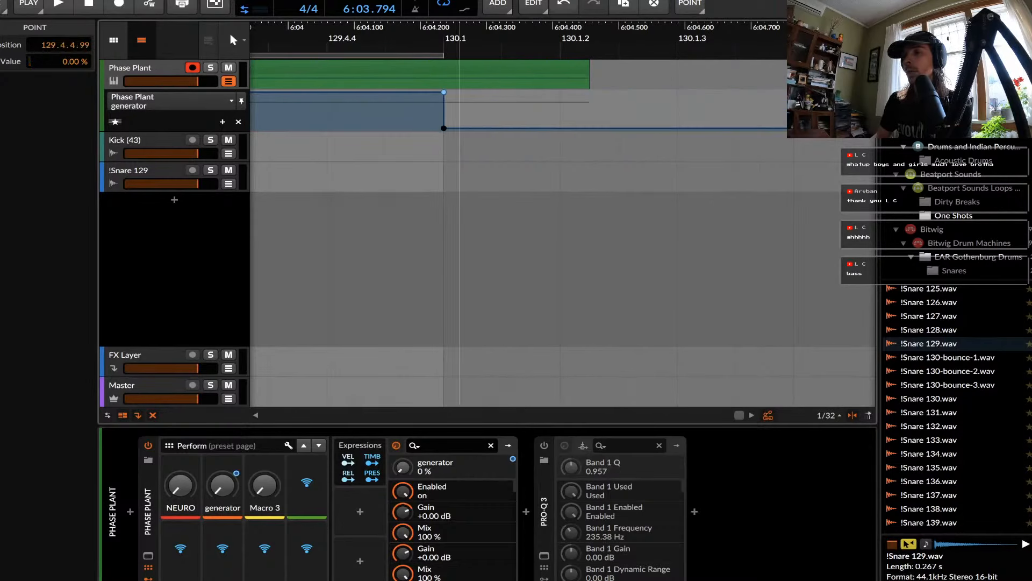
scroll(406, 128, "down", 3)
left_click(544, 510)
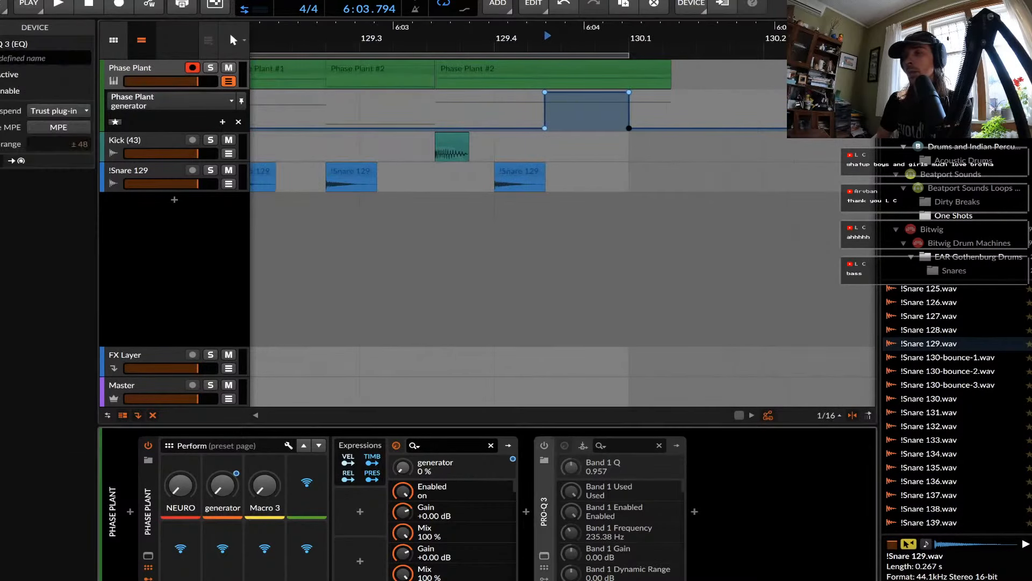
key("a")
left_click(130, 68)
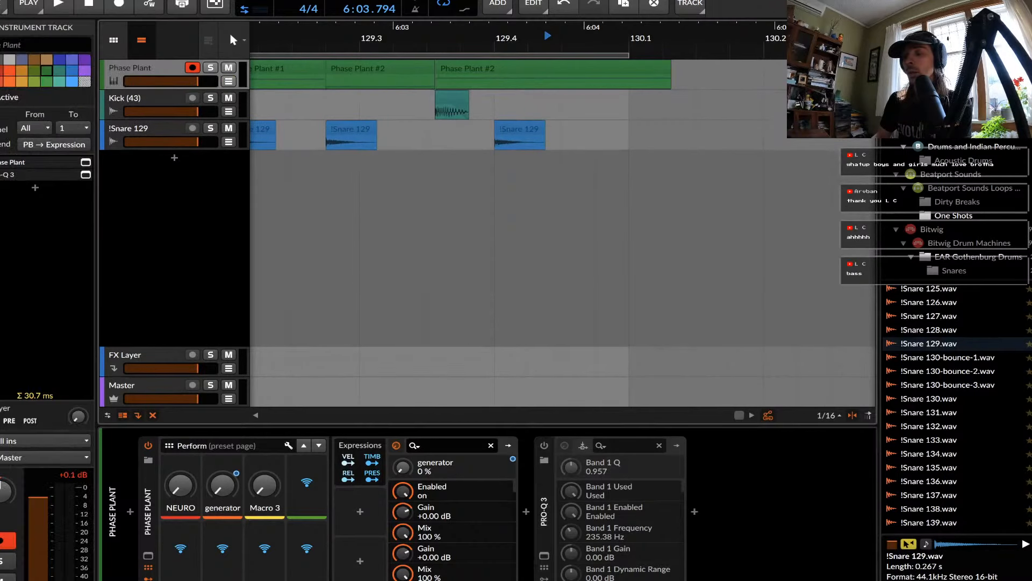
Find the AUDIO SIDECHAIN EZ preset among all device types and insert it at the start of the Phase Plant track's device chain.
left_click(129, 511)
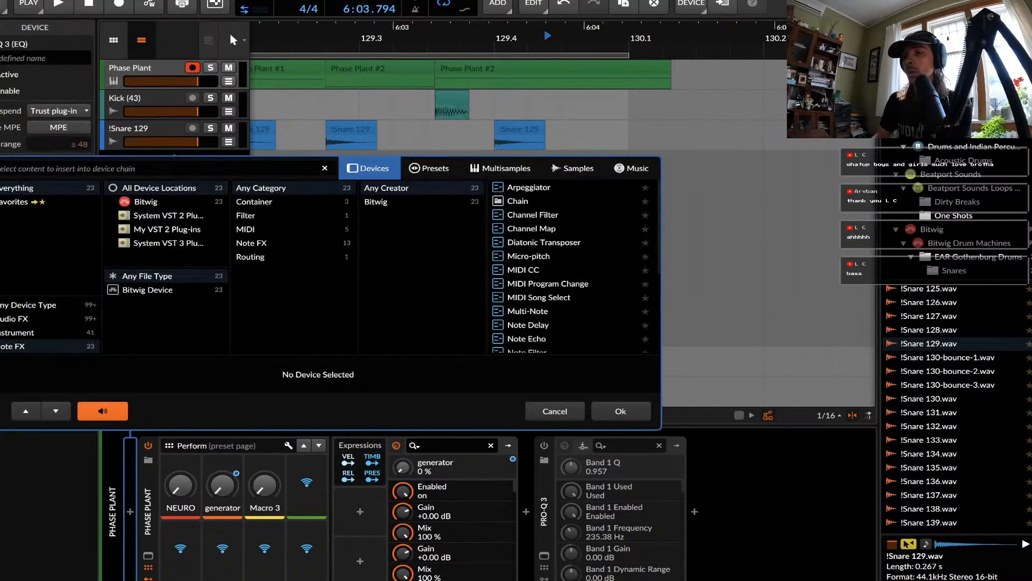
type("IDE")
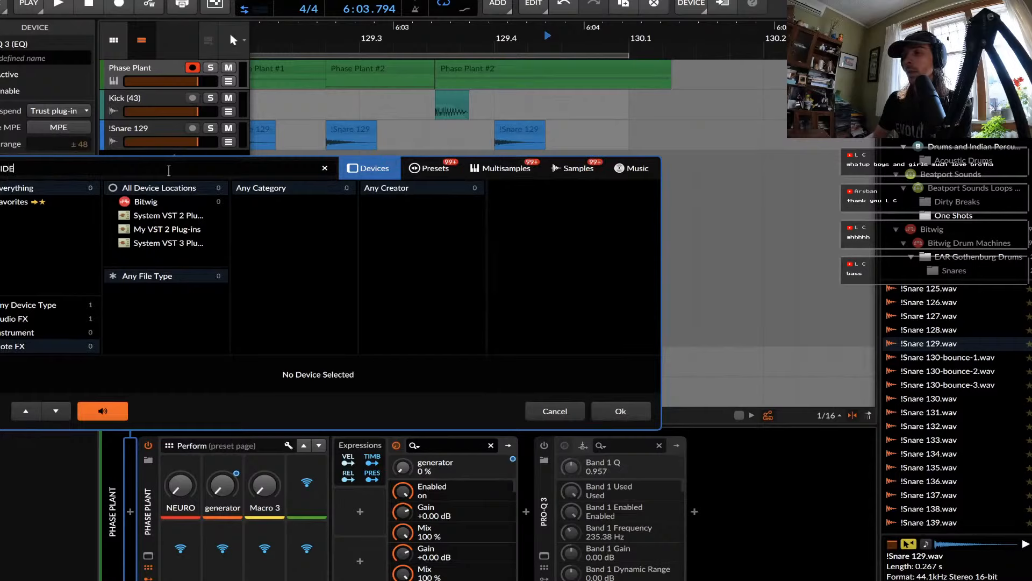
left_click(501, 168)
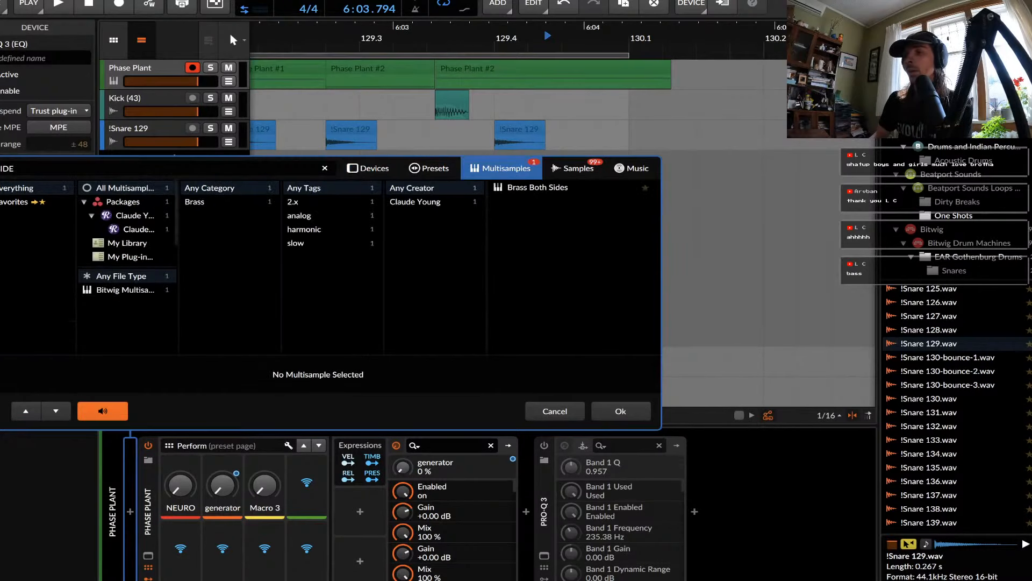
left_click(429, 168)
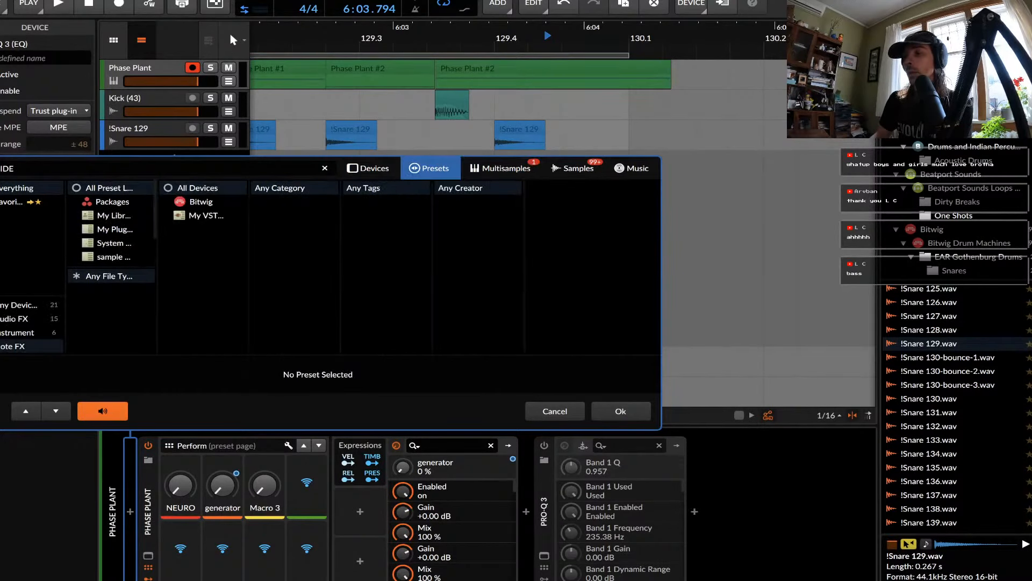
left_click(21, 305)
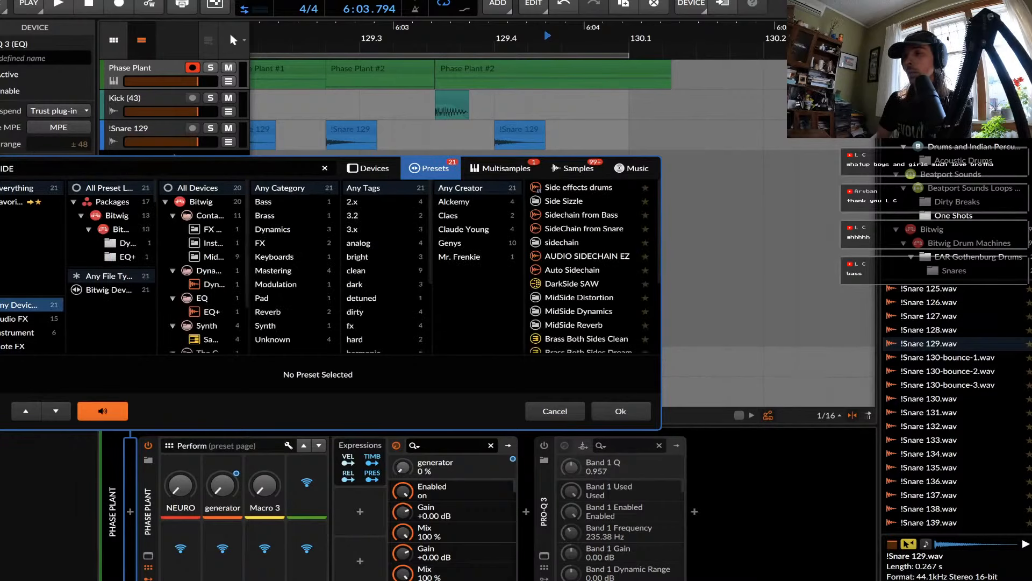
left_click(587, 256)
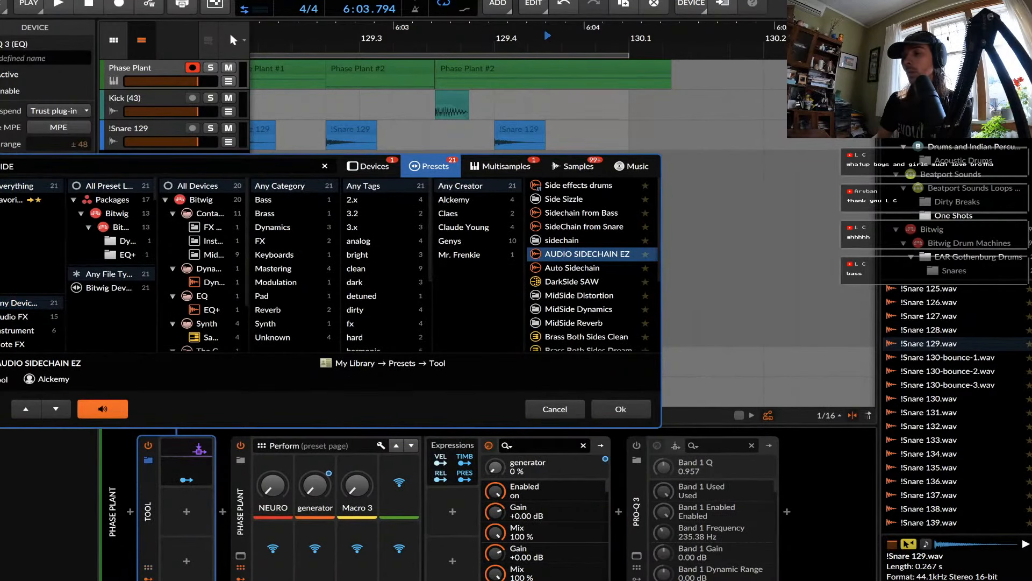
left_click(620, 409)
Expand the Tool device's Audio Sidechain modulator and move the device between Phase Plant and Pro-Q 3.
scroll(464, 133, "left", 5)
scroll(464, 133, "down", 2)
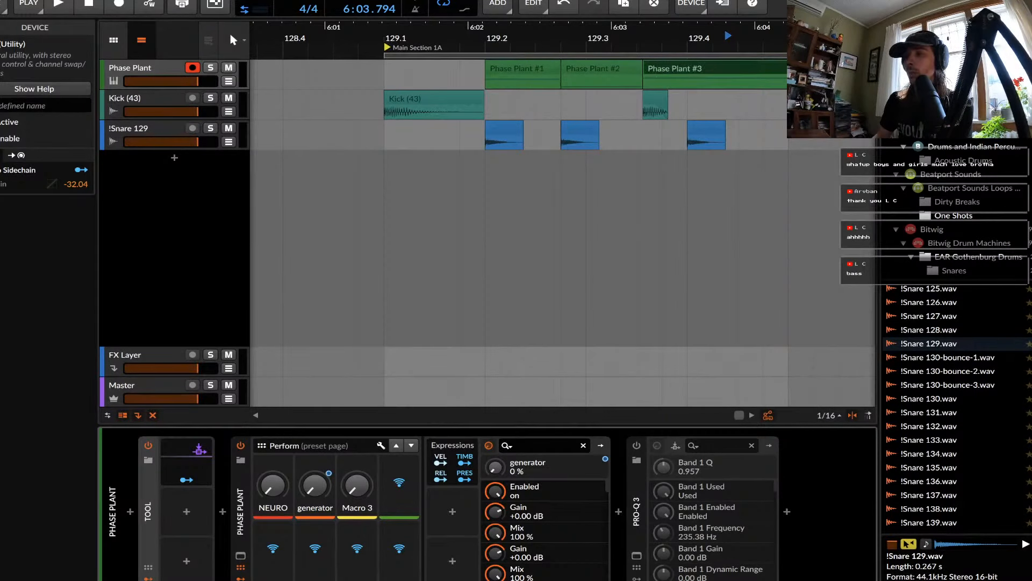
left_click(141, 68)
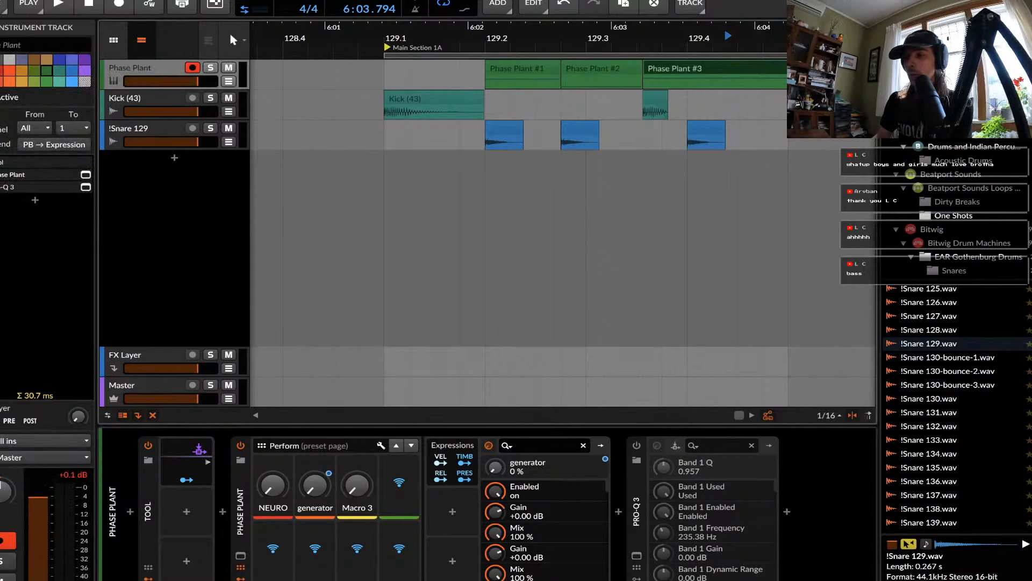
left_click(207, 462)
left_click_drag(148, 511, 781, 511)
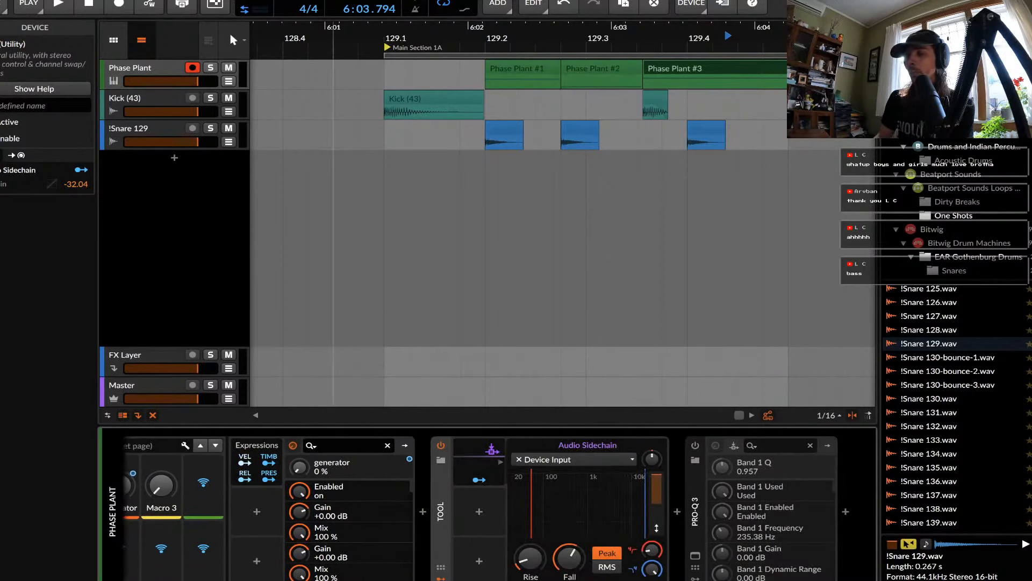
Group the Kick (43) and !Snare 129 tracks and fold the group.
left_click(156, 99)
left_click(155, 129, "shift")
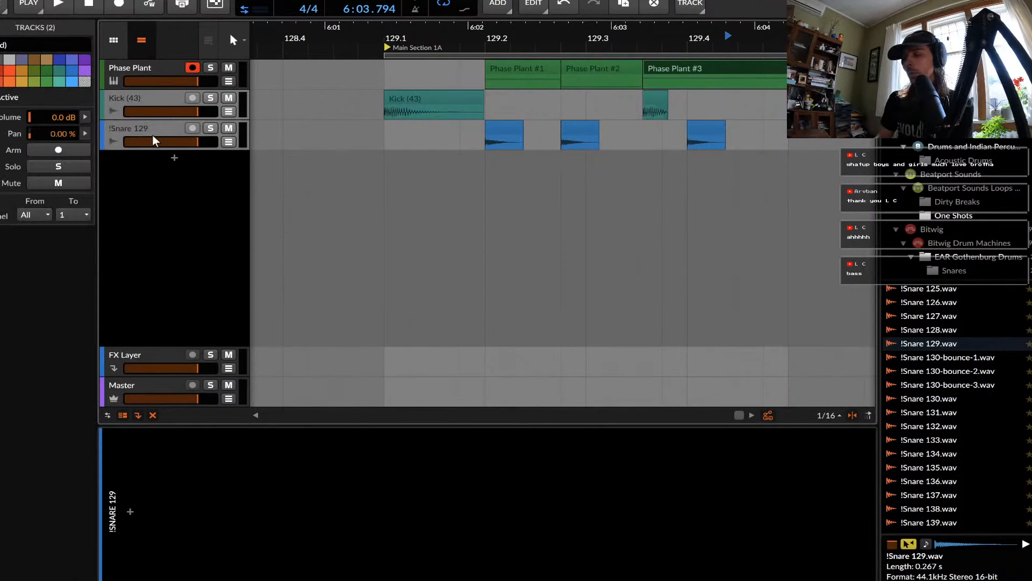
key("ctrl+g")
left_click(114, 111)
Set the source of the Phase Plant track's Audio Sidechain modulator to Group 2 Master (POST).
left_click(140, 69)
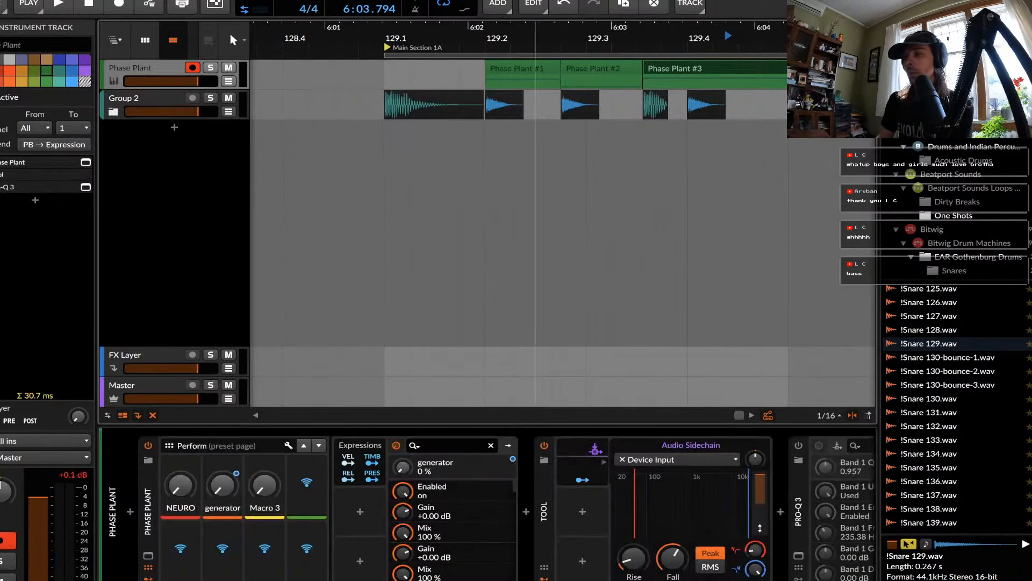
left_click(582, 463)
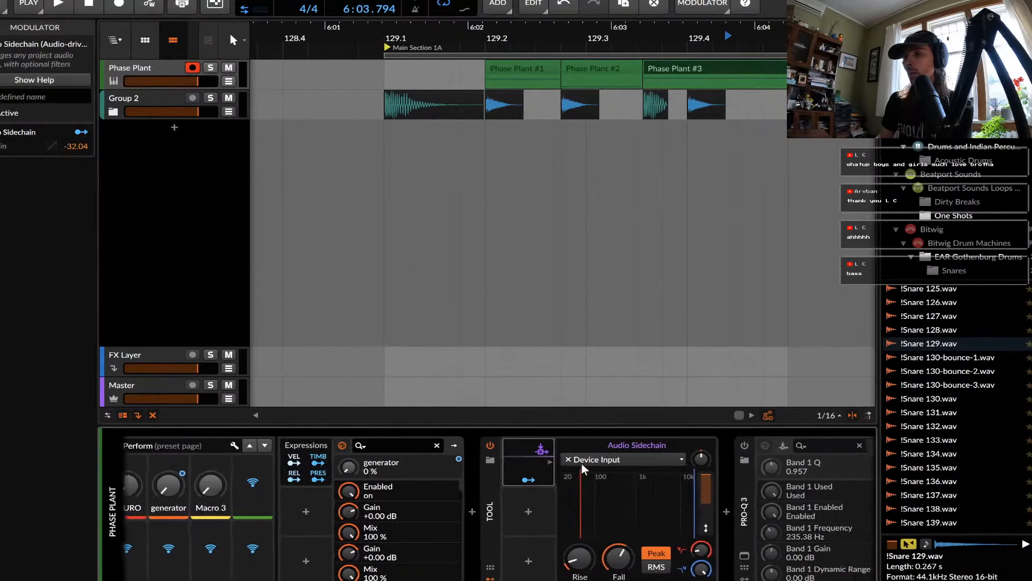
scroll(582, 462, "right", 3)
scroll(547, 479, "left", 2)
left_click(547, 480)
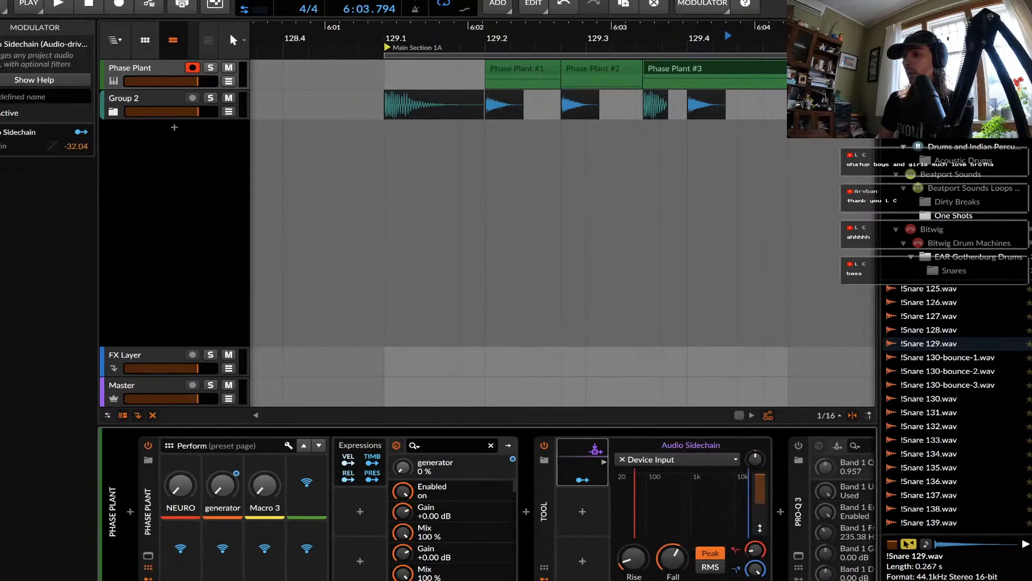
scroll(547, 480, "right", 7)
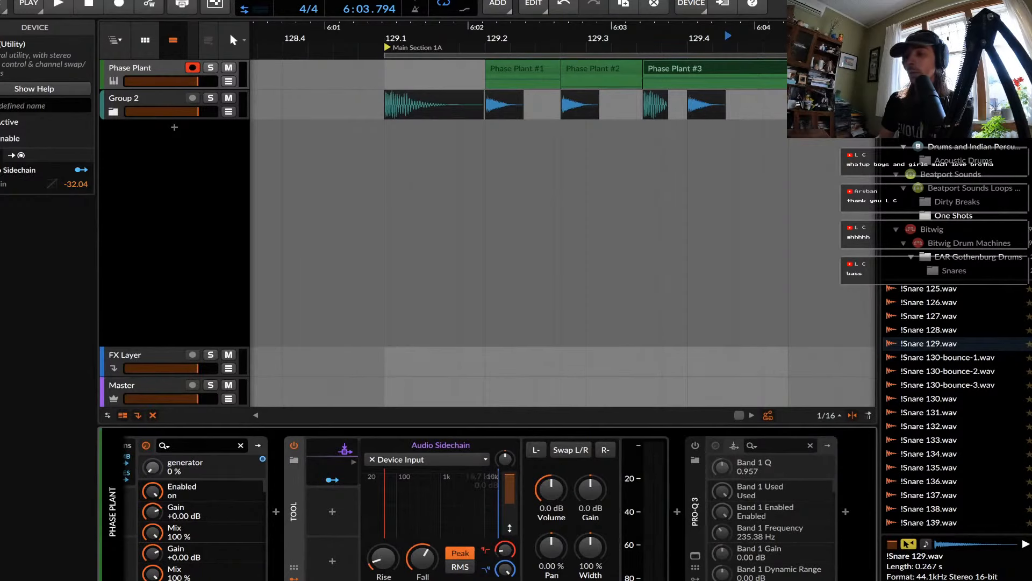
left_click(466, 461)
mouse_move(425, 525)
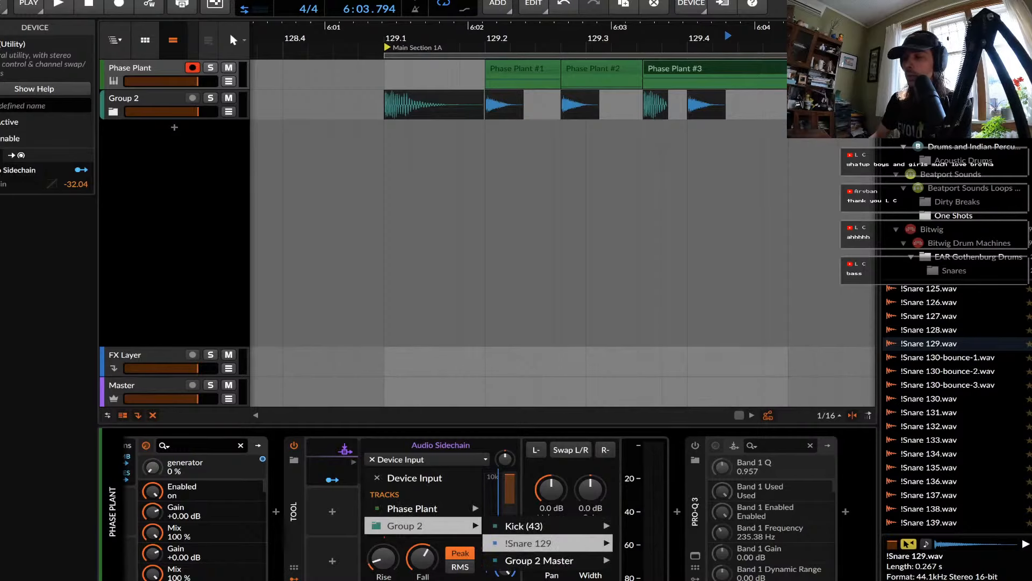
mouse_move(539, 560)
left_click(672, 577)
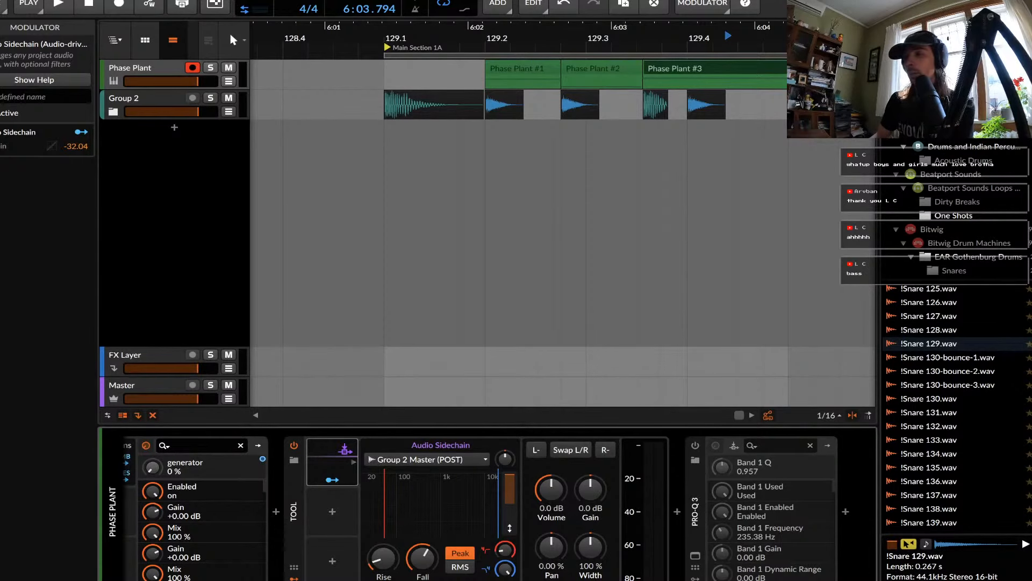
left_click(946, 579)
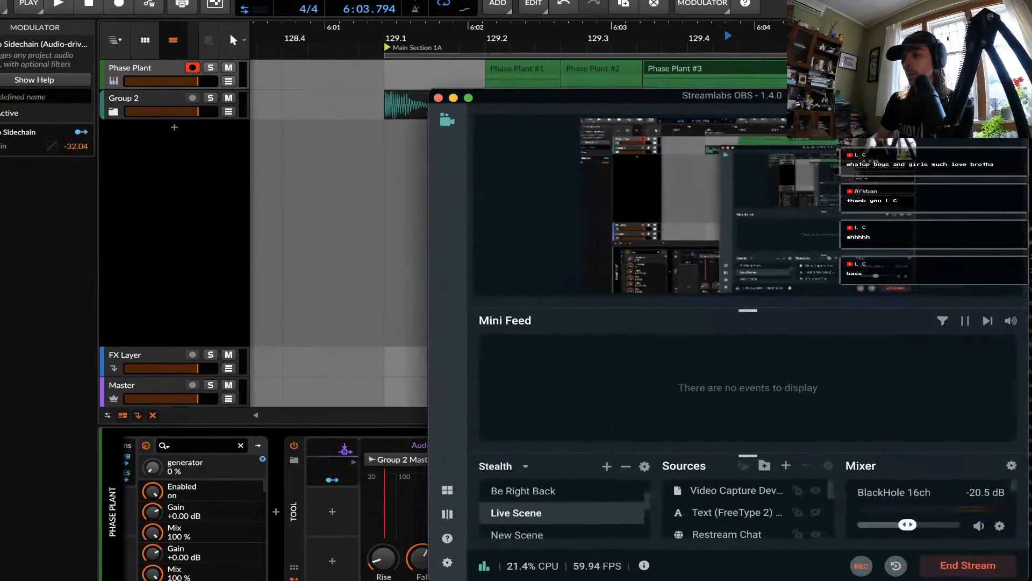
left_click(453, 97)
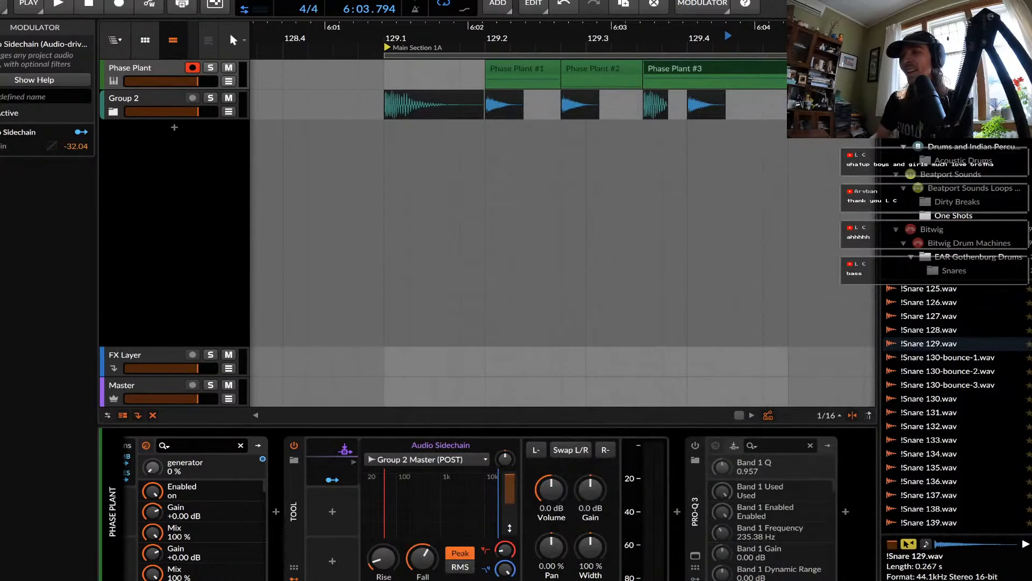
Play briefly from 129.1 and shorten the Fall time of the Audio Sidechain modulator.
left_click(508, 69)
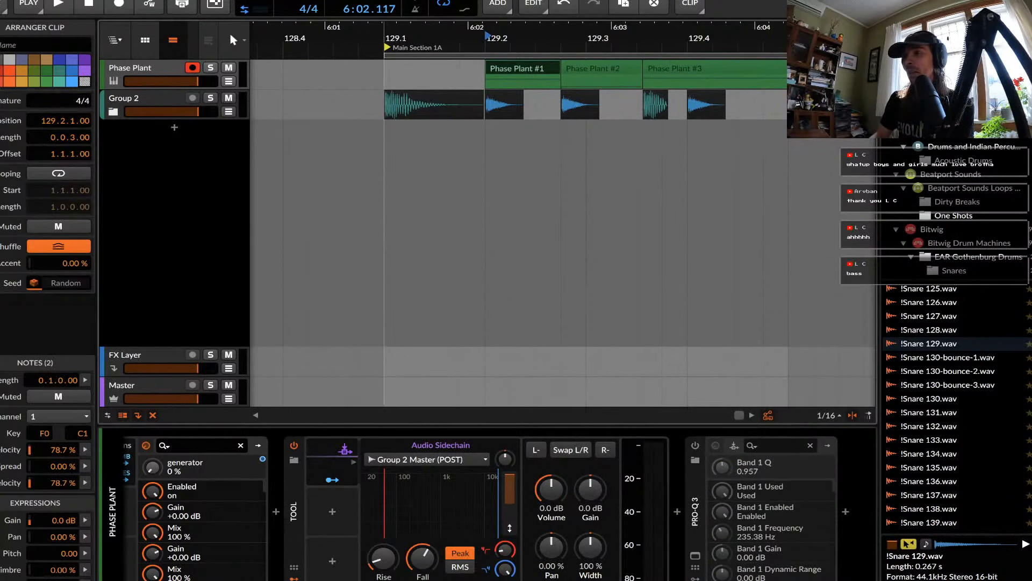
left_click(386, 77)
key("space")
key("space")
left_click_drag(422, 558, 422, 572)
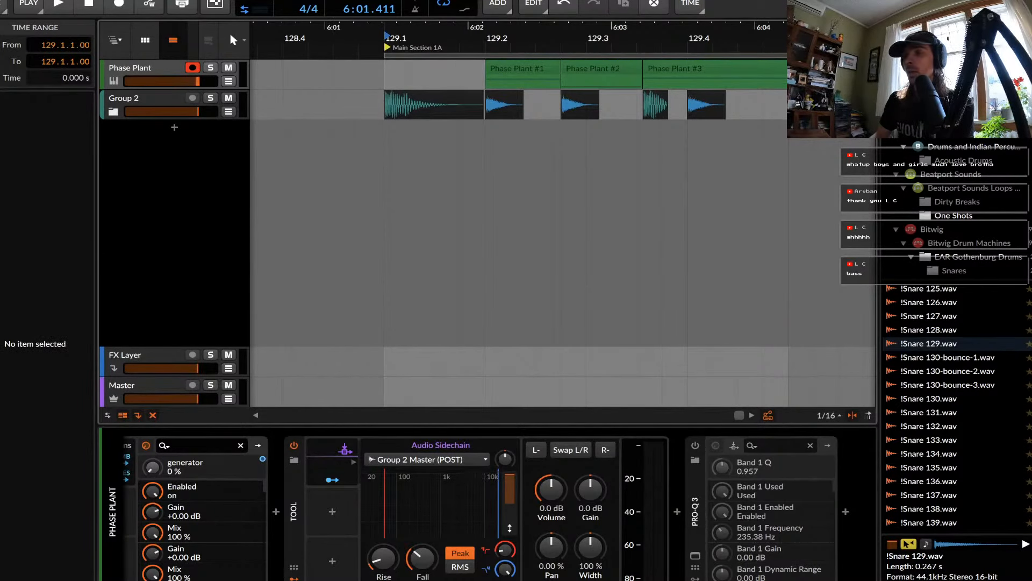
Reselect the Phase Plant track and play back Main Section 1A to hear the sidechained bass with the drums.
left_click(150, 68)
left_click(150, 98)
left_click(151, 68)
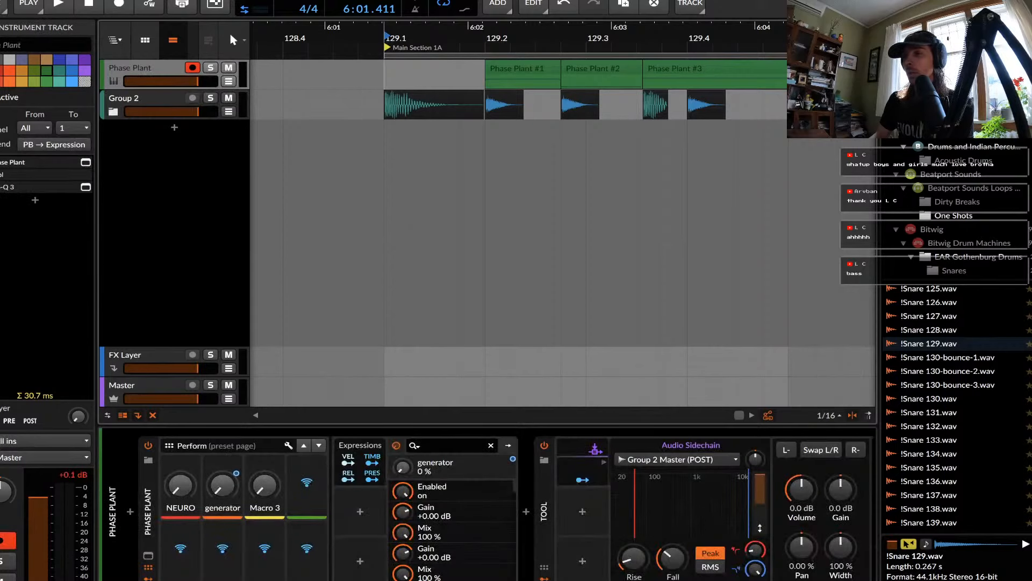
key("space")
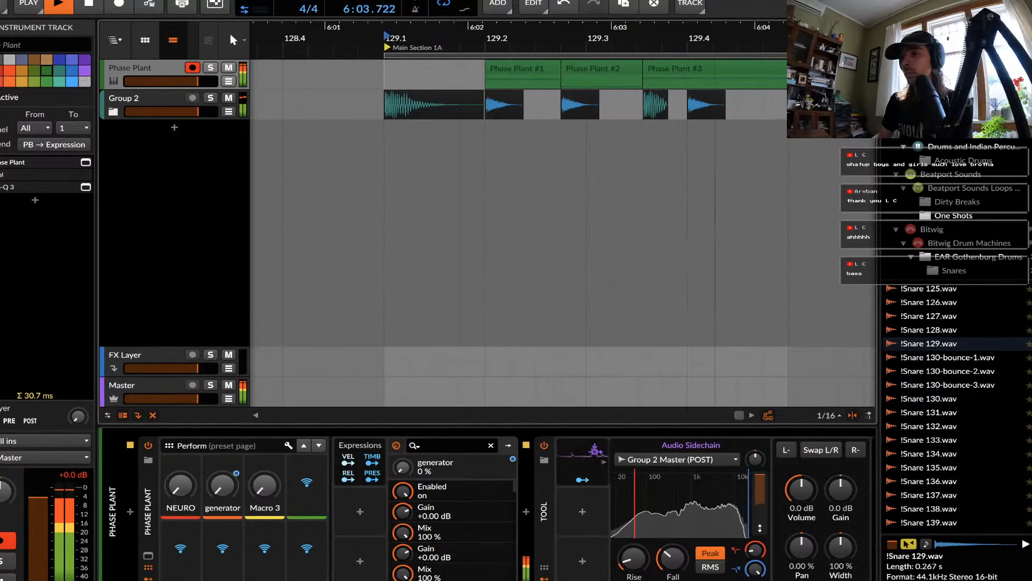
Raise the low-cut frequency of the Phase Plant track's Audio Sidechain modulator to about 100 Hz.
left_click(150, 98)
left_click(150, 68)
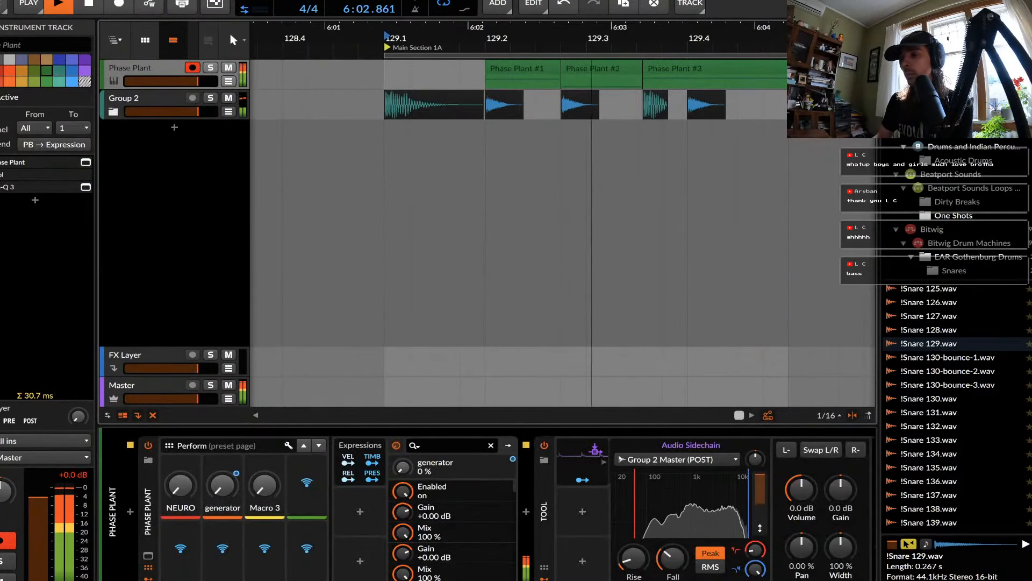
mouse_move(632, 511)
left_mouse_down()
mouse_move(612, 510)
mouse_move(651, 511)
left_mouse_up()
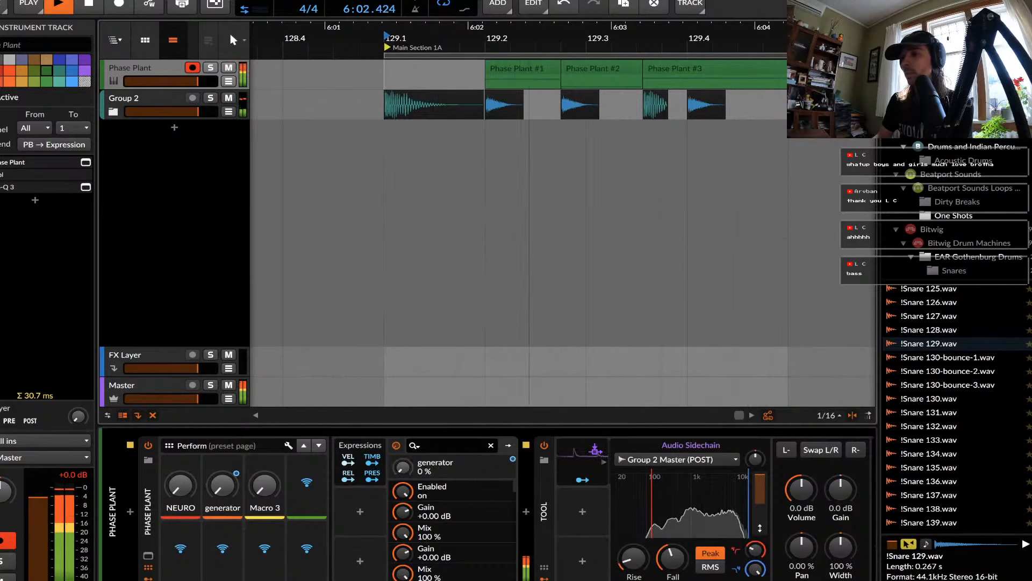
Stop playback, search the audio effects for the clipper and insert GClip on the Group 2 track.
left_click(132, 98)
key("space")
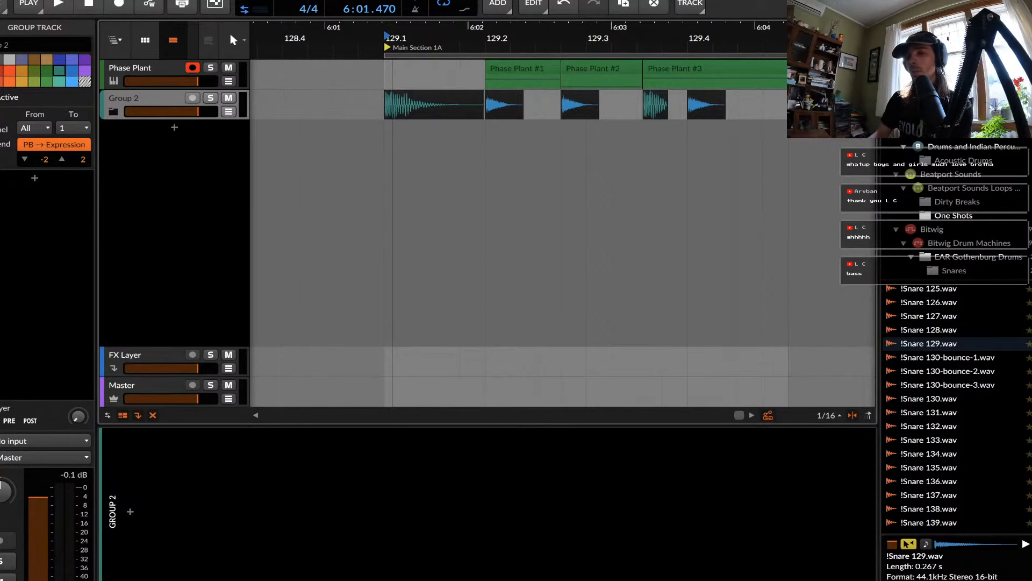
key("b")
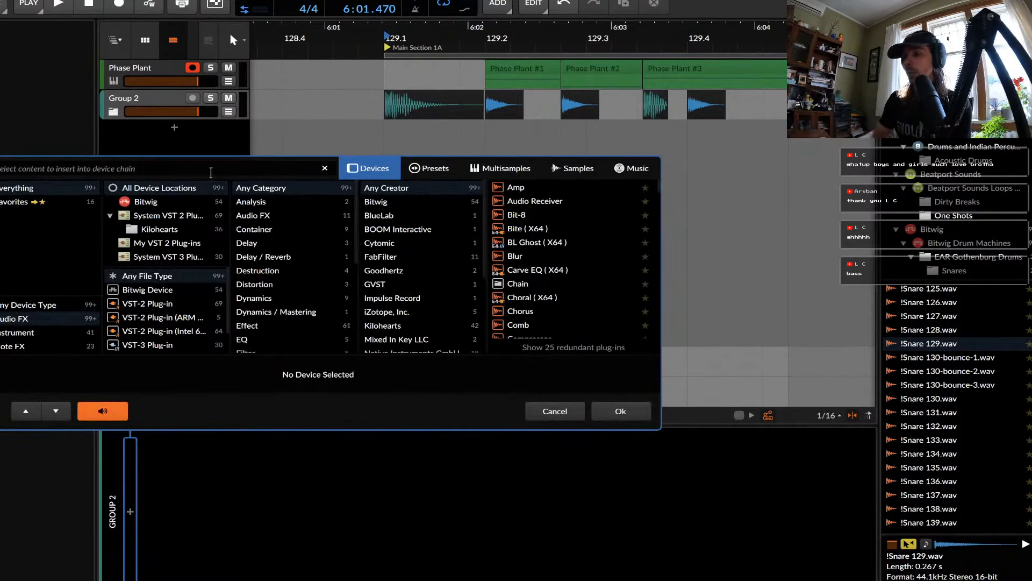
type("CLIP")
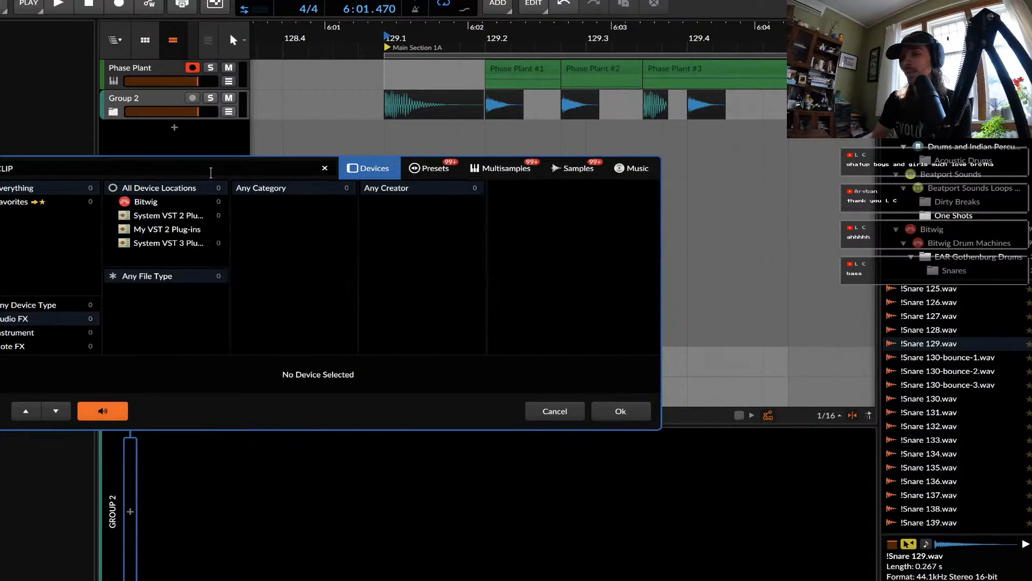
key("BackSpace")
key("BackSpace")
key("BackSpace")
key("BackSpace")
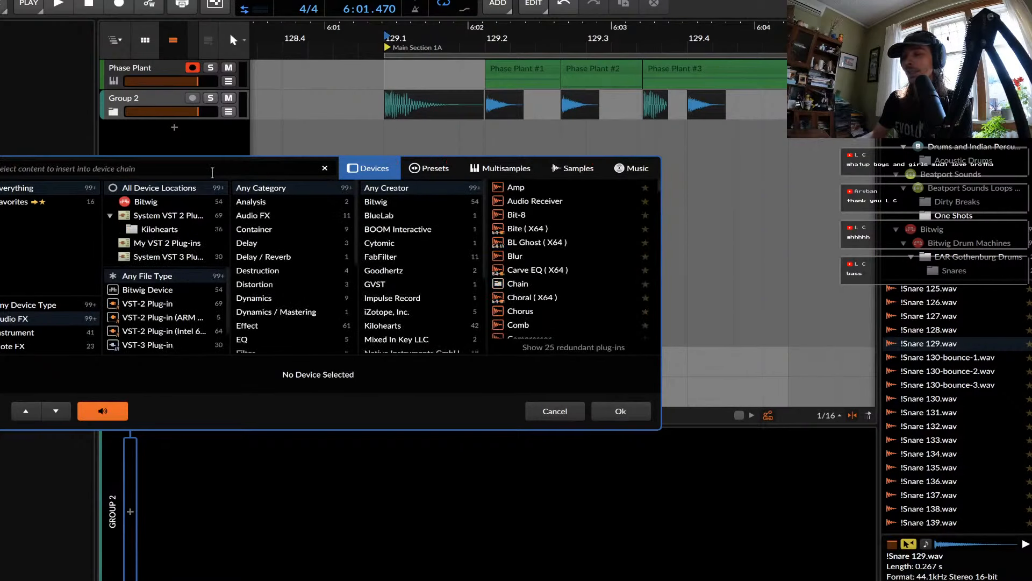
type("G")
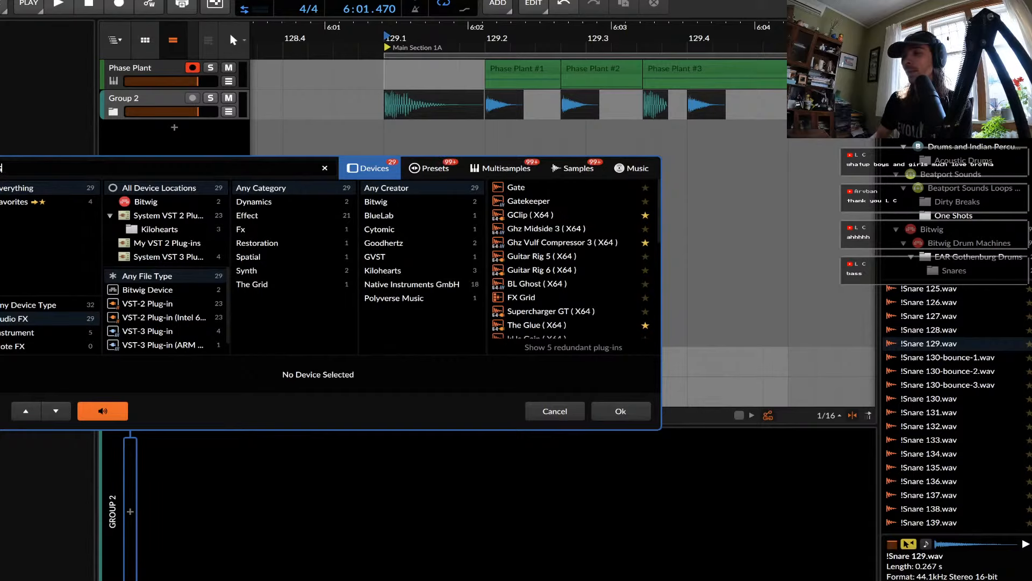
left_click(530, 215)
left_click(612, 406)
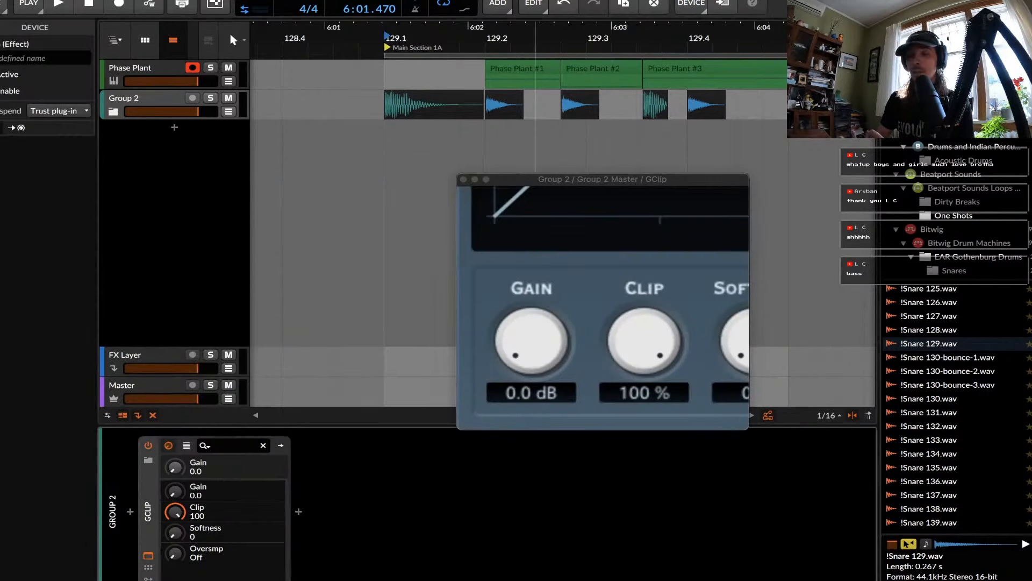
Set GClip's Clip to 34 and Softness to 100 while playing Group 2 soloed, and close the plug-in window.
left_click_drag(644, 340, 645, 368)
left_click_drag(174, 512, 175, 513)
key("space")
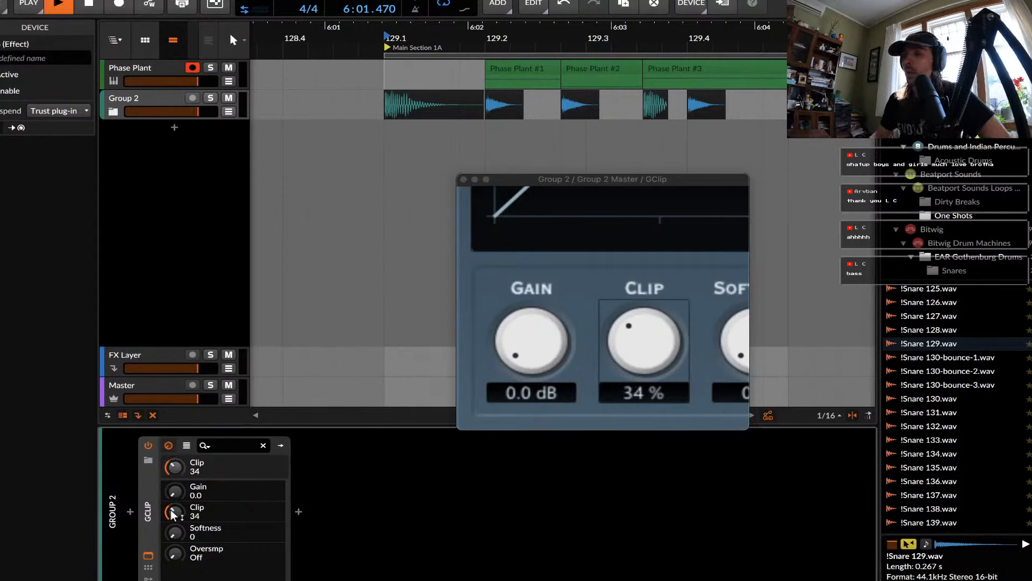
key("s")
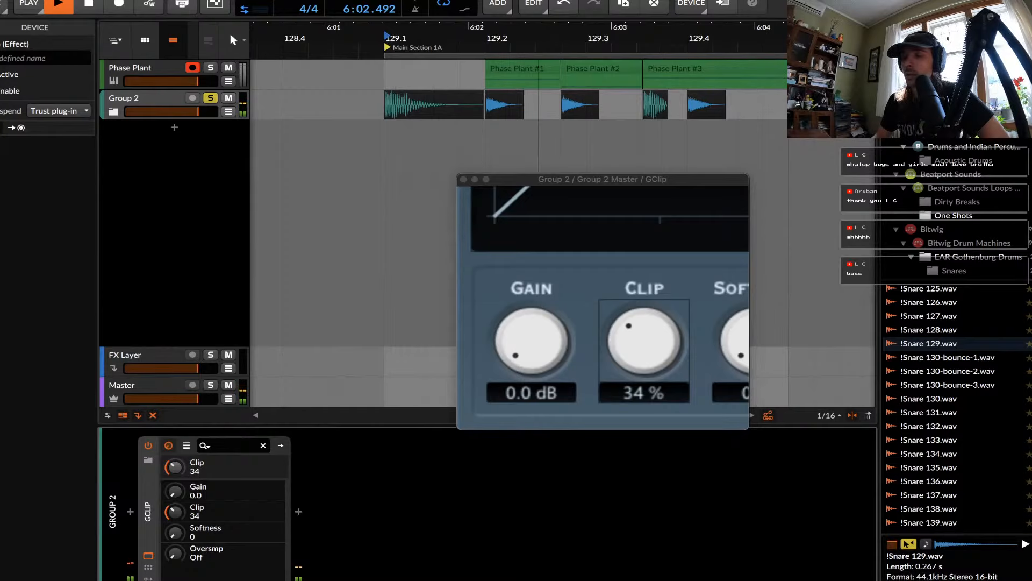
left_click_drag(175, 533, 174, 519)
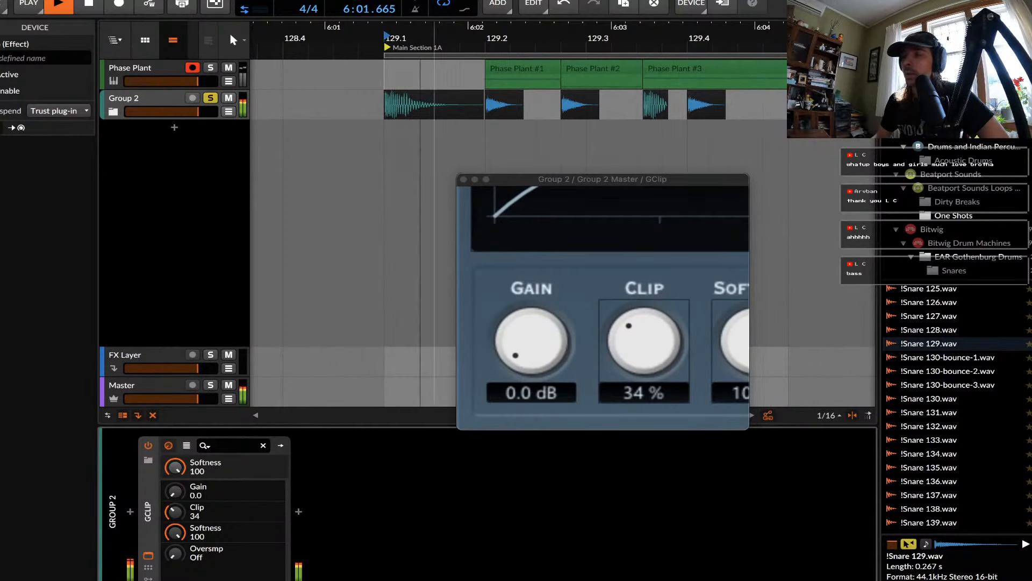
left_click(148, 556)
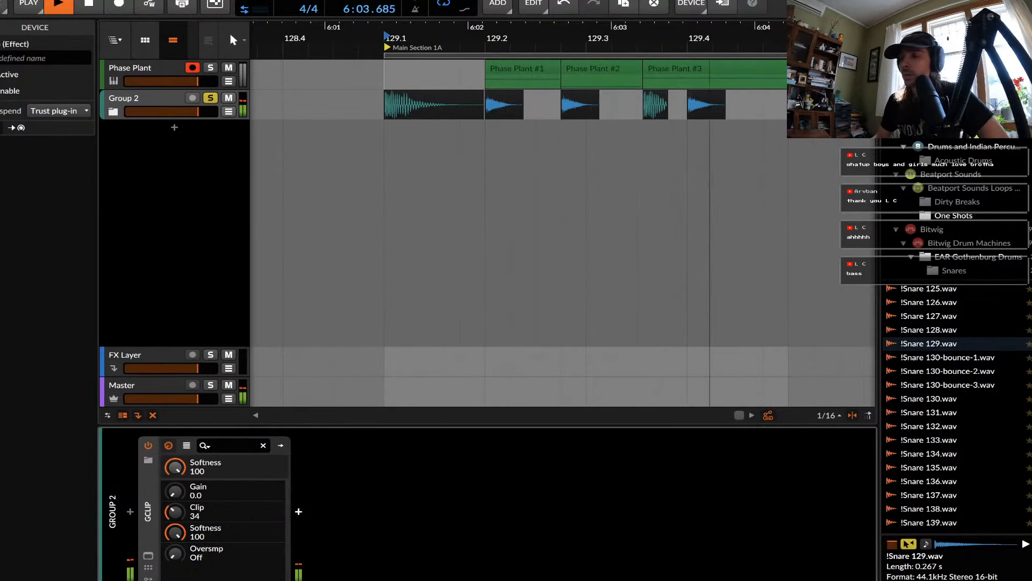
Insert The Glue compressor after GClip on Group 2.
left_click(298, 512)
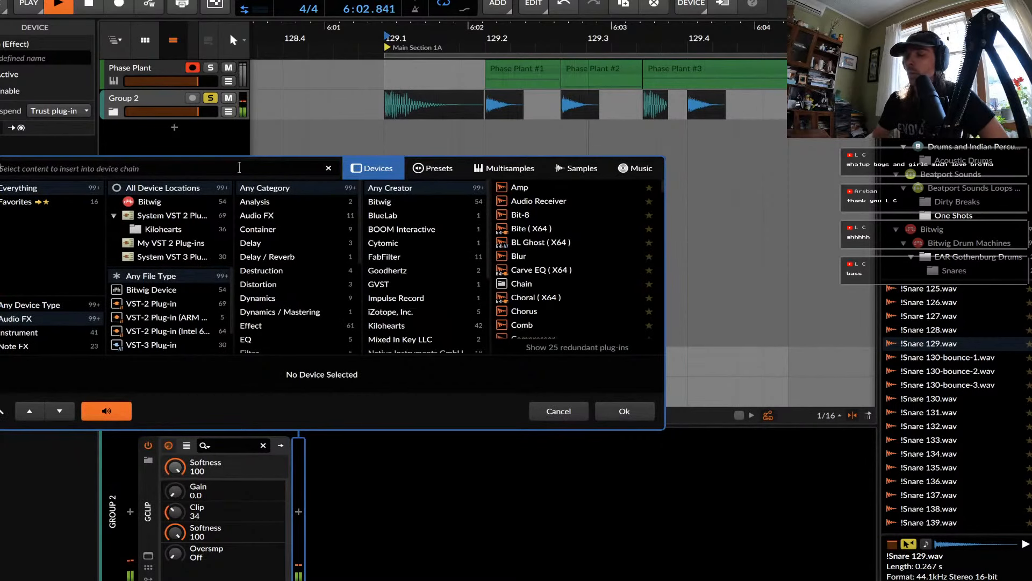
type("THE")
key("Down")
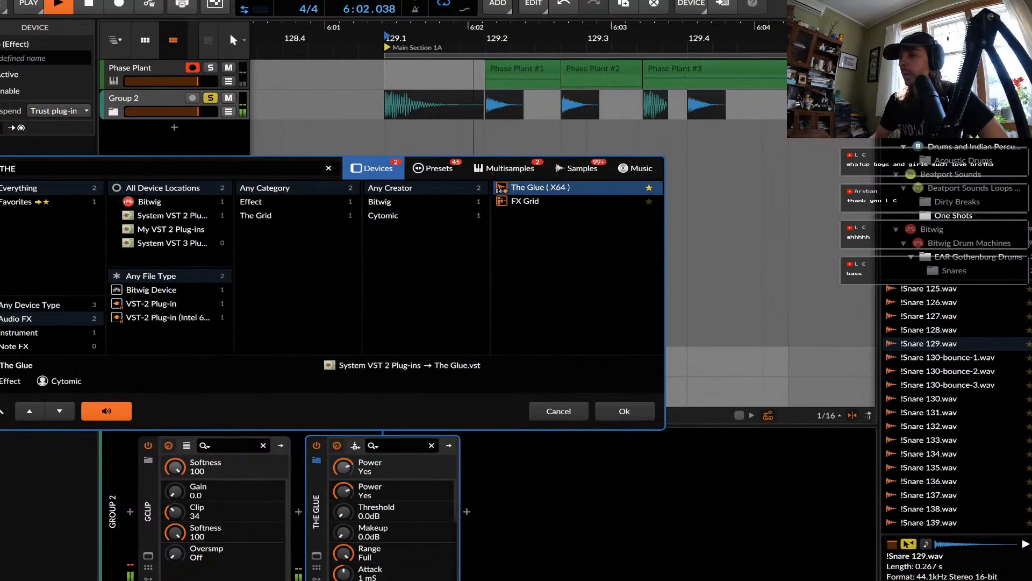
key("Return")
Set The Glue to threshold -14.7 dB, makeup 10.2 dB, attack 3 ms, release 1.2 s with Peakclip on, then close it and stop playback.
left_click_drag(537, 261, 536, 223)
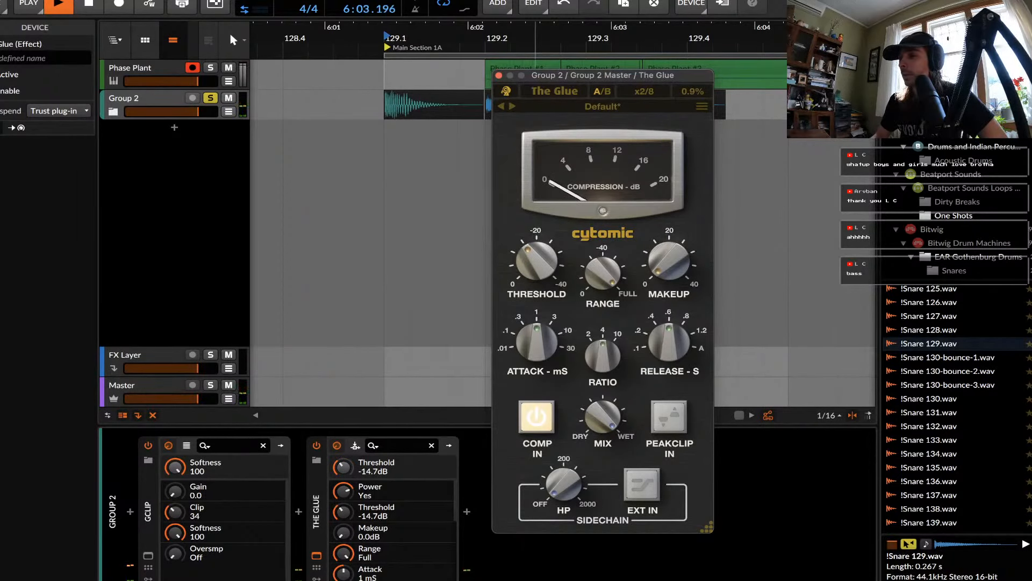
left_click(670, 416)
left_click_drag(669, 261, 669, 234)
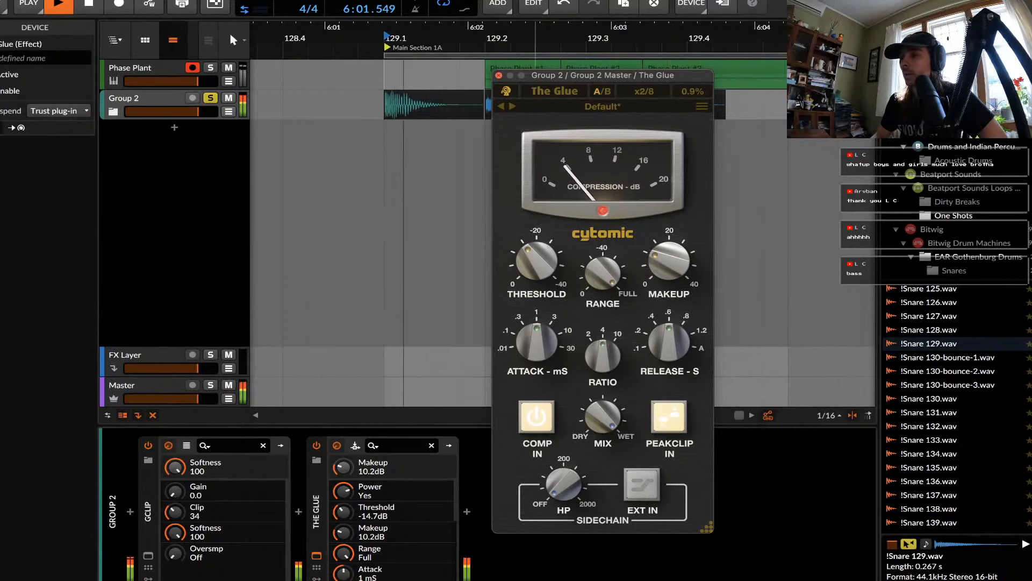
left_click_drag(537, 342, 537, 335)
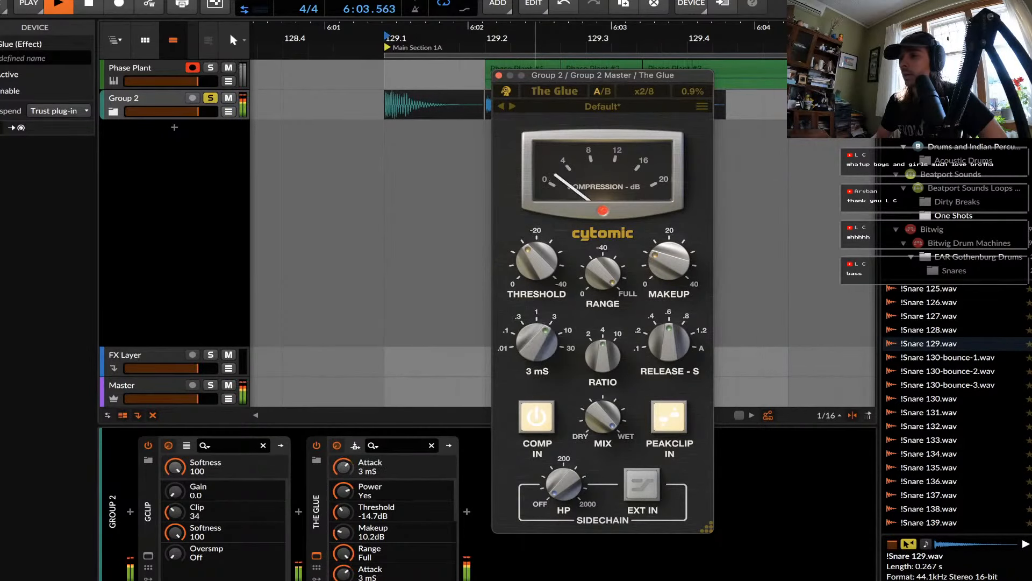
left_click_drag(669, 342, 670, 336)
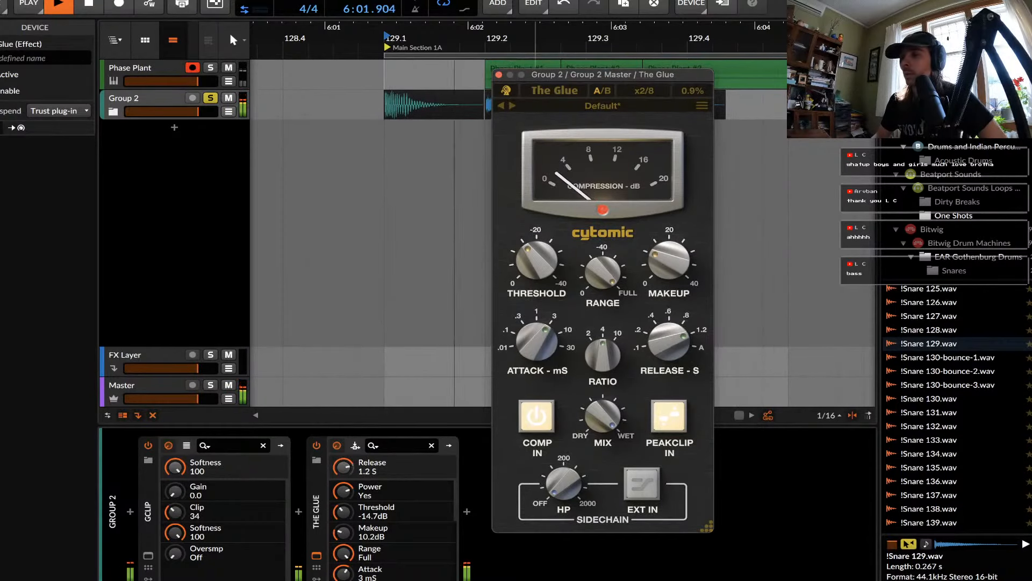
left_click(499, 76)
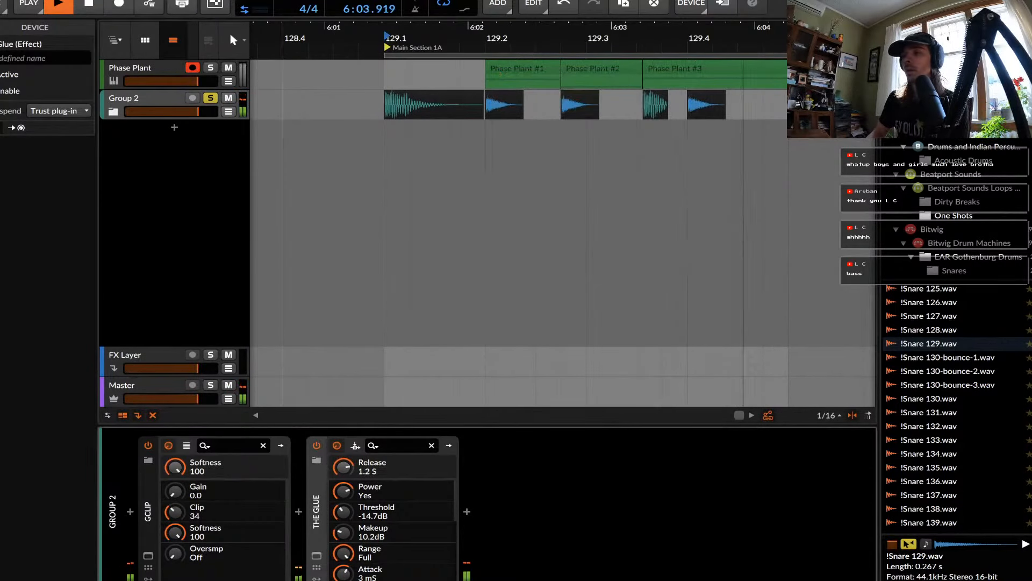
key("space")
Unfold Group 2 and shorten the first Kick (43) clip at 129.1 to a length of 0.0.2.00.
left_click(148, 98)
left_click(114, 112)
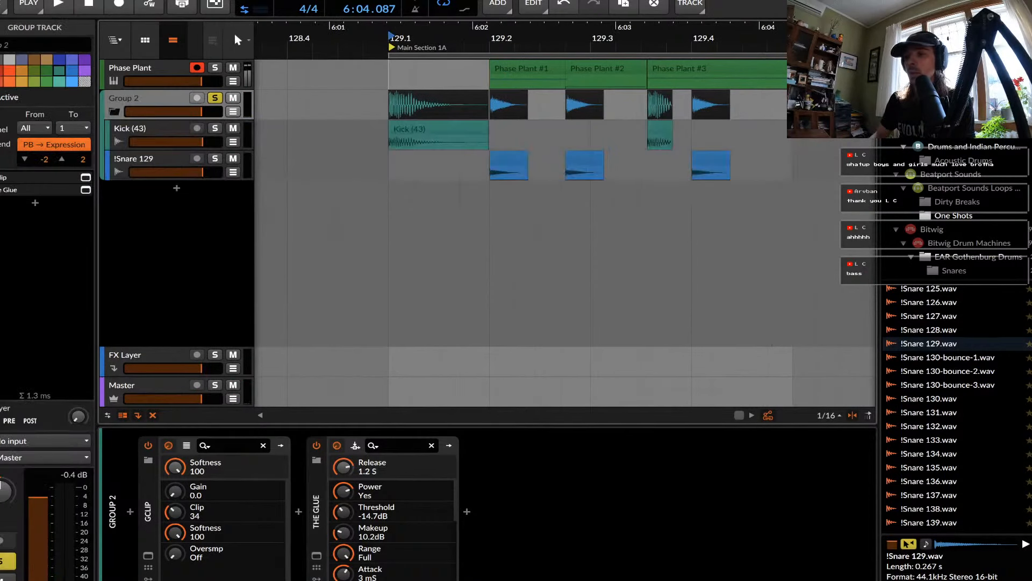
left_click(430, 129)
left_click_drag(487, 138, 388, 129)
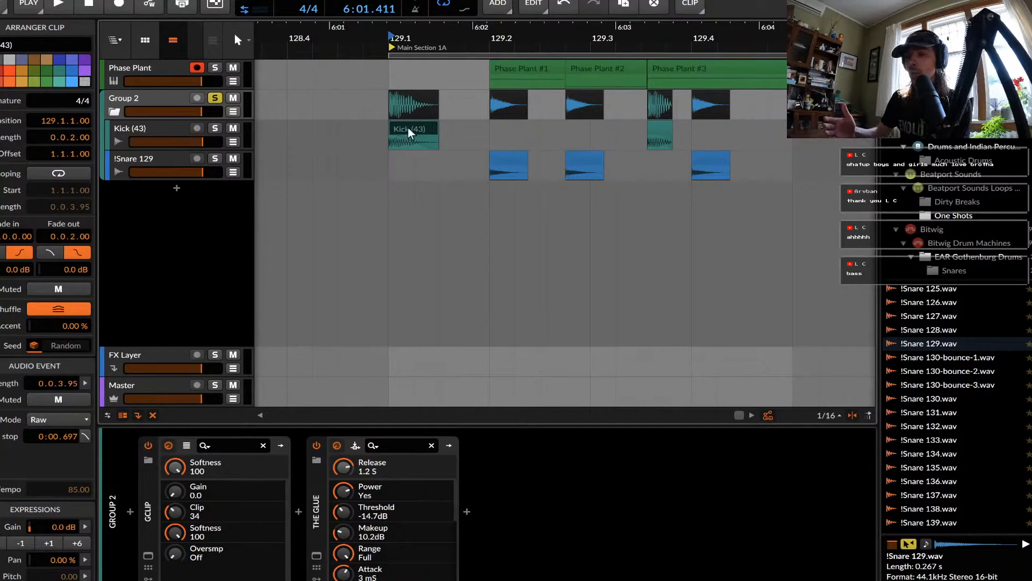
key("ctrl+alt+Right")
key("ctrl+alt+Right")
key("ctrl+alt+Left")
key("ctrl+alt+Left")
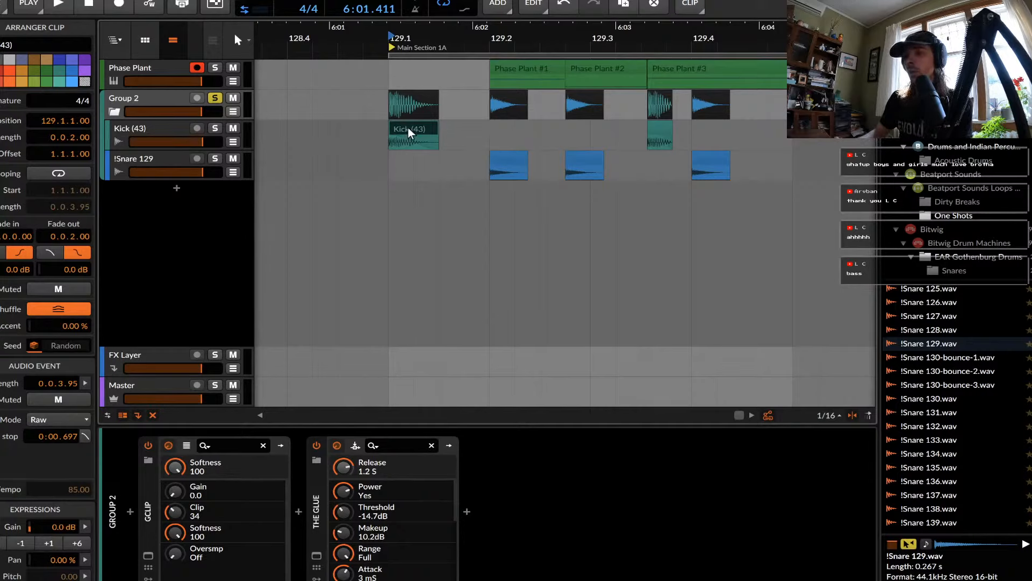
Set the first kick clip's stretch mode to Stretch HD and stretch the clip to double length, 0.1.0.00.
scroll(48, 323, "down", 1)
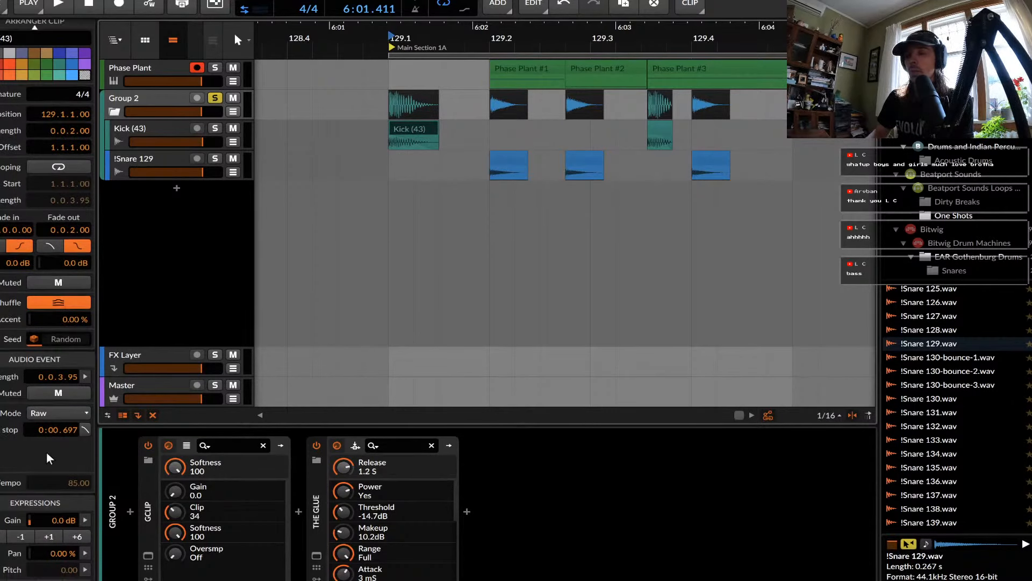
left_click(60, 413)
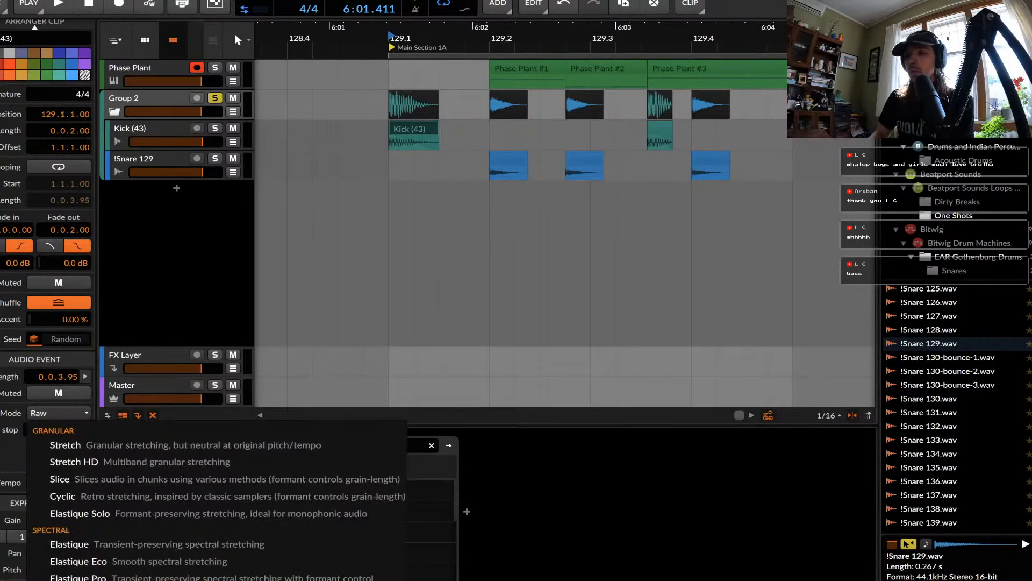
left_click(59, 462)
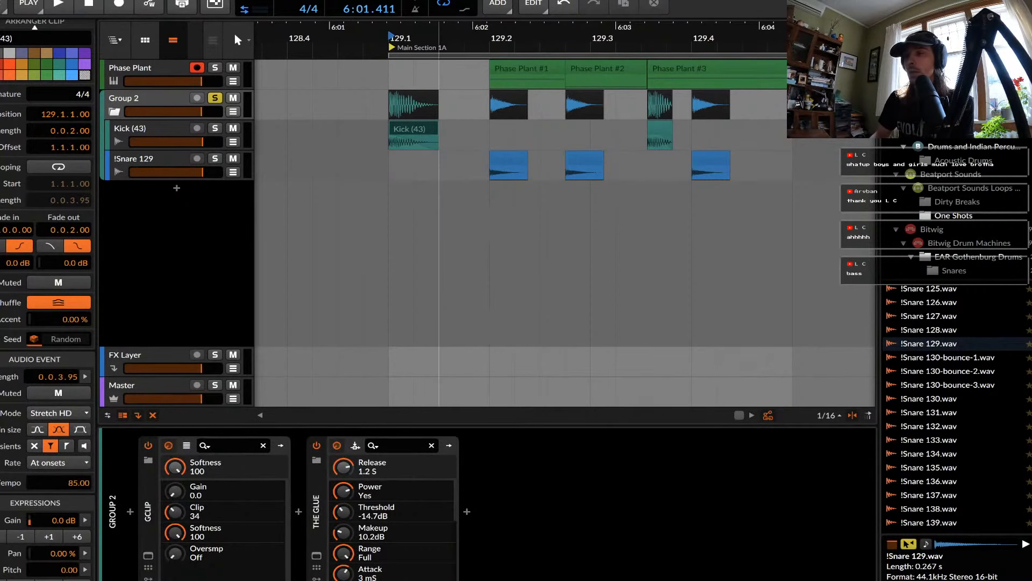
left_click(412, 129)
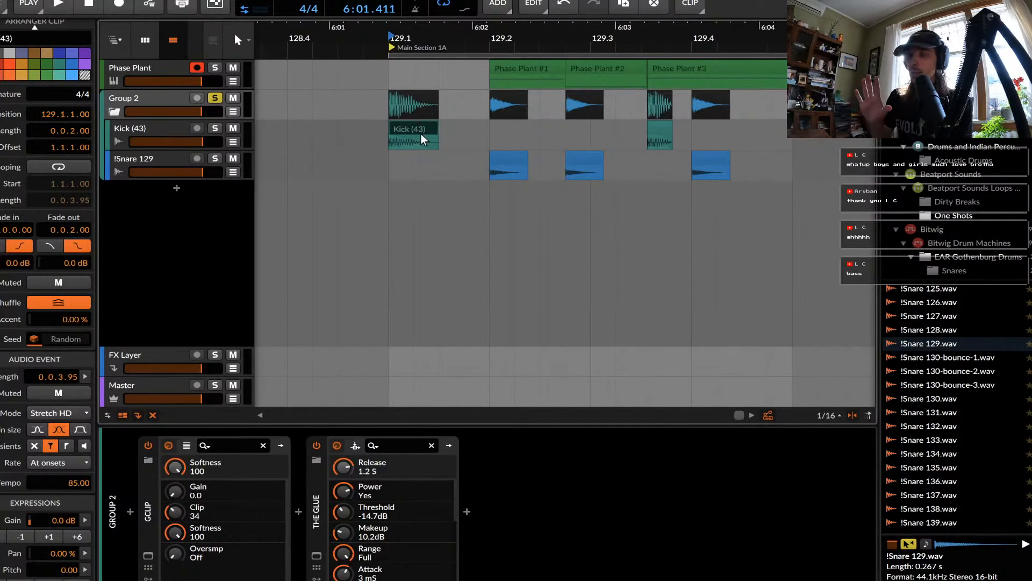
key("alt+Up")
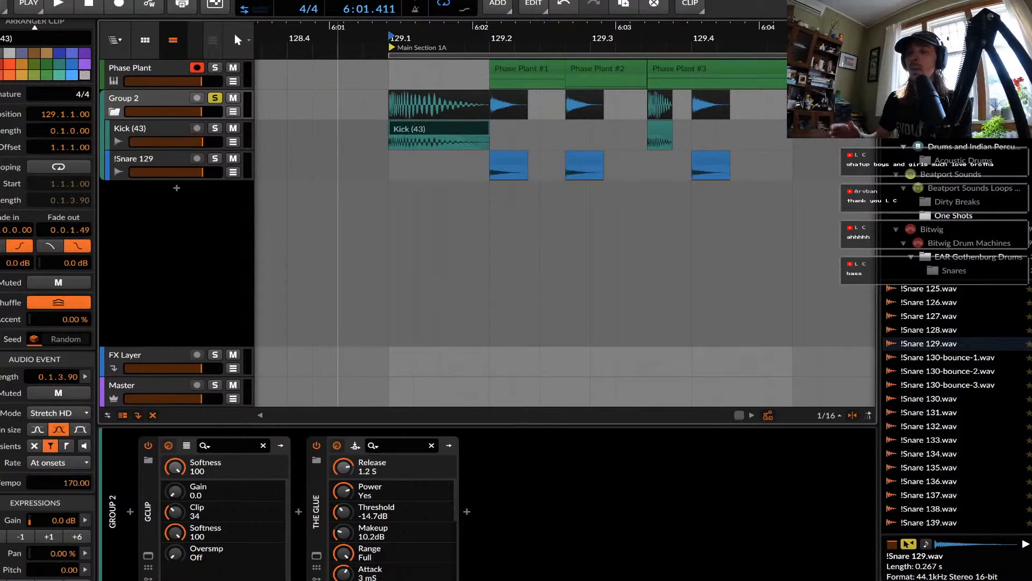
Play back the stretched kick, try the largest grain size and switch its stretch mode to Elastique Pro.
key("space")
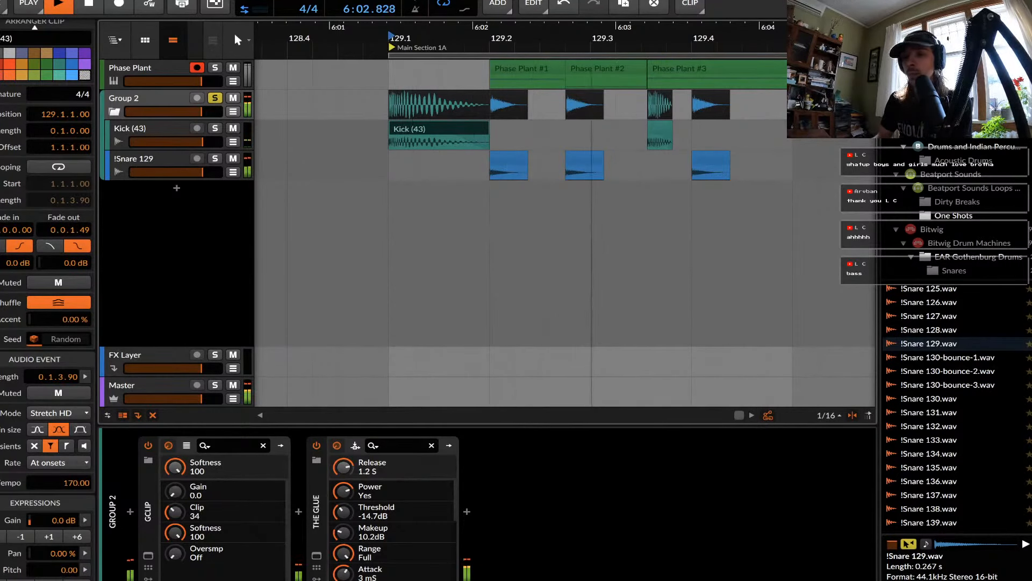
left_click(80, 429)
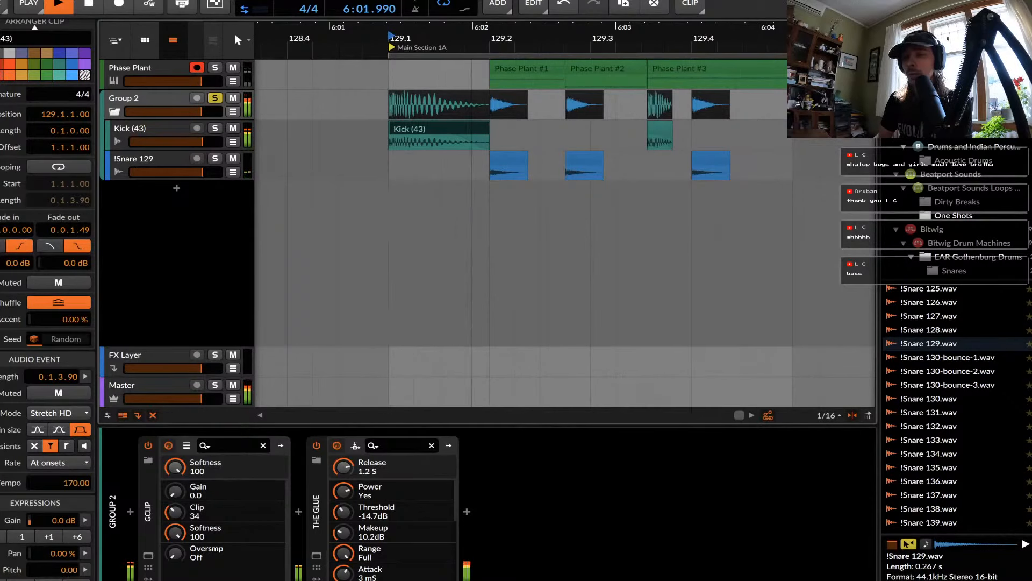
left_click(59, 413)
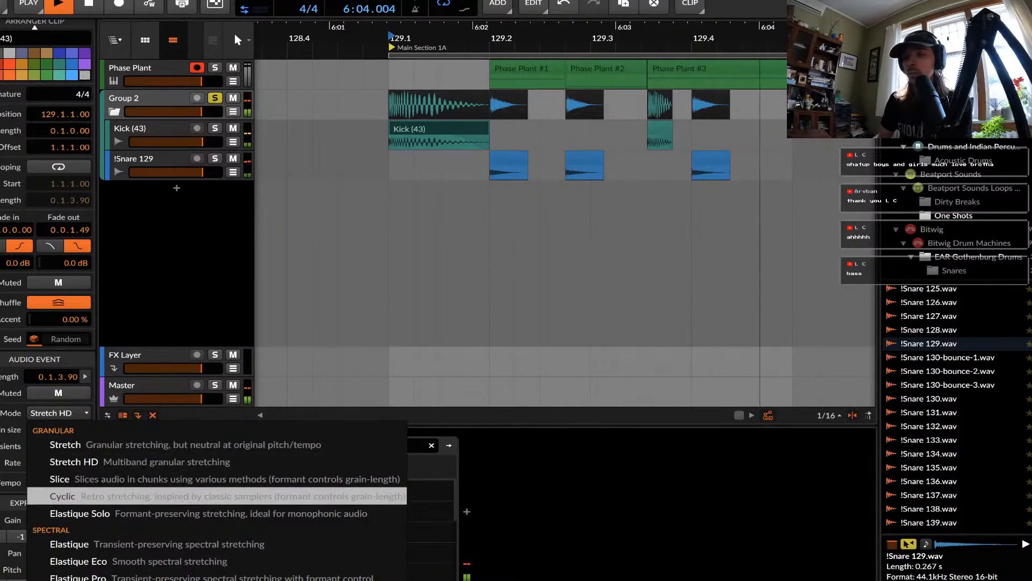
left_click(81, 577)
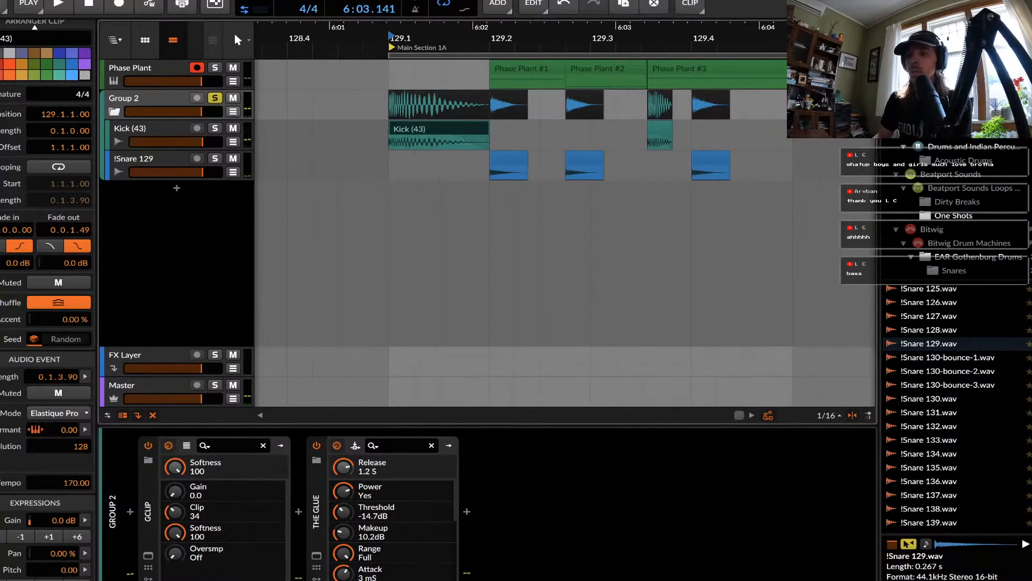
Reorder Group 2's device chain so that The Glue comes before GClip.
left_click(156, 129)
left_click(156, 98)
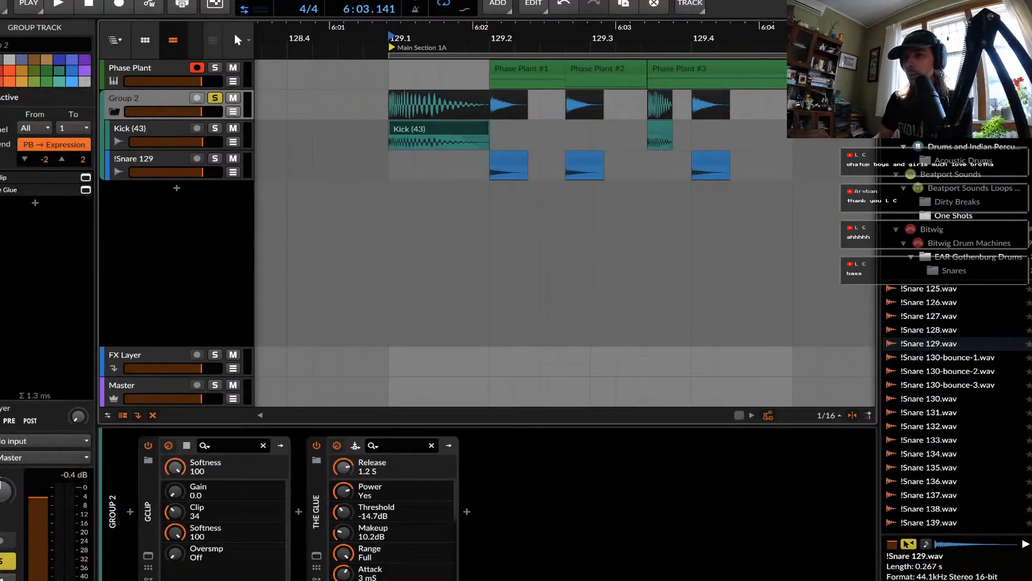
left_click_drag(317, 511, 131, 510)
Insert FabFilter Pro-L 2 after GClip, raise its gain to about +6.25 dB and play back the drums.
left_click(467, 512)
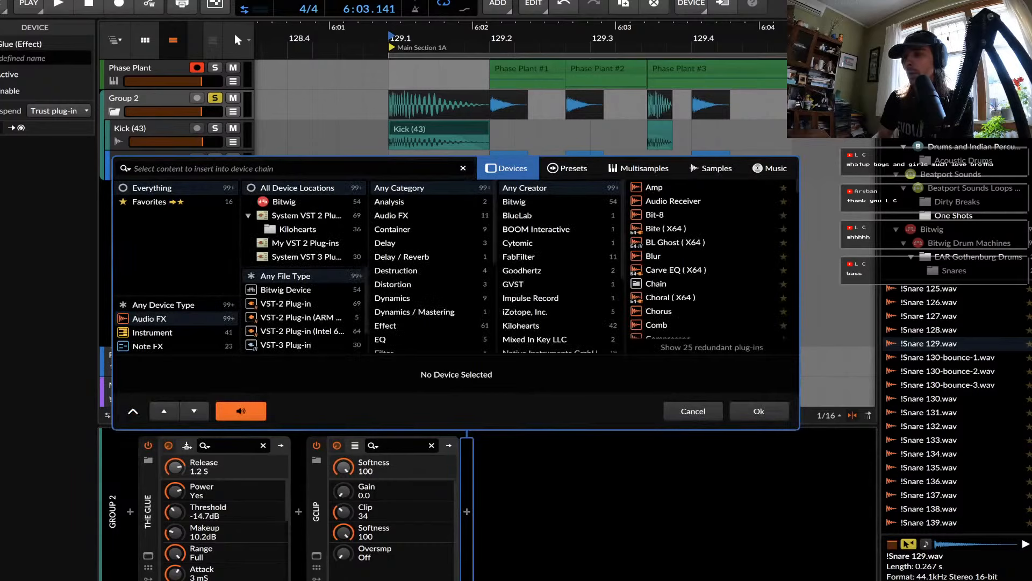
type("PRO")
key("Down")
key("Return")
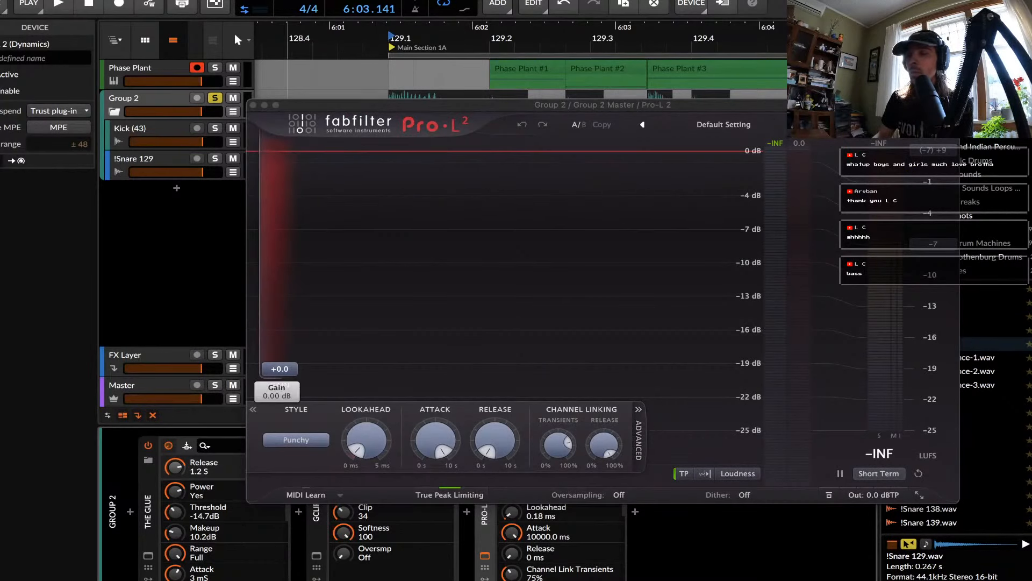
scroll(287, 386, "up", 6)
key("space")
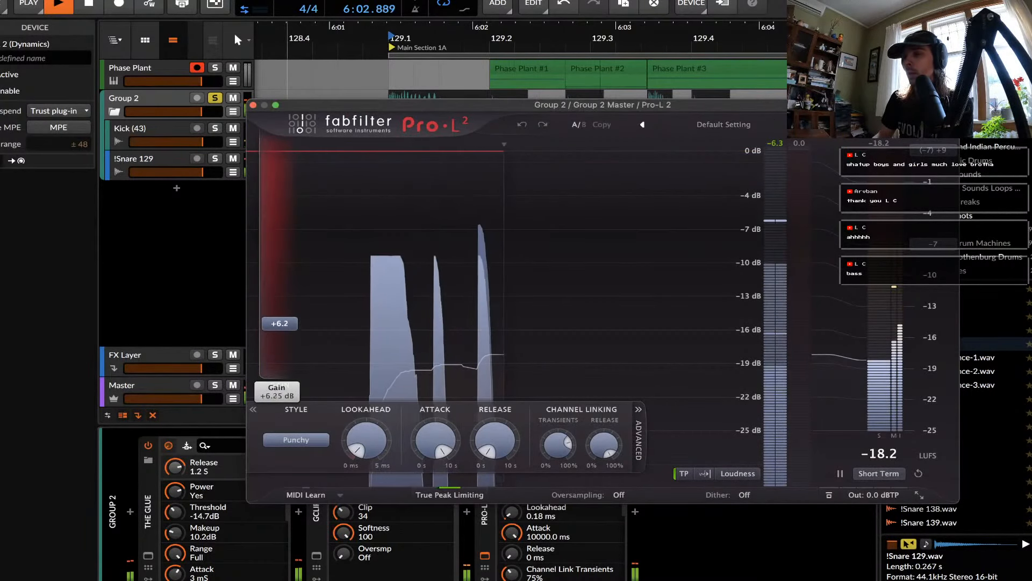
Raise Pro-L 2's gain on Group 2 to about +8.88 dB and close its window.
scroll(287, 385, "up", 3)
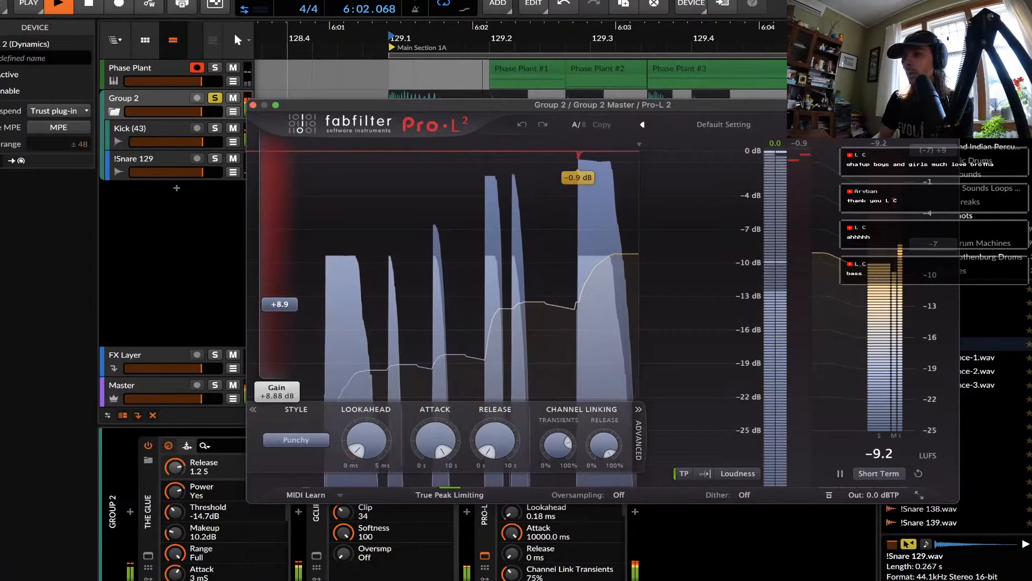
left_click(252, 105)
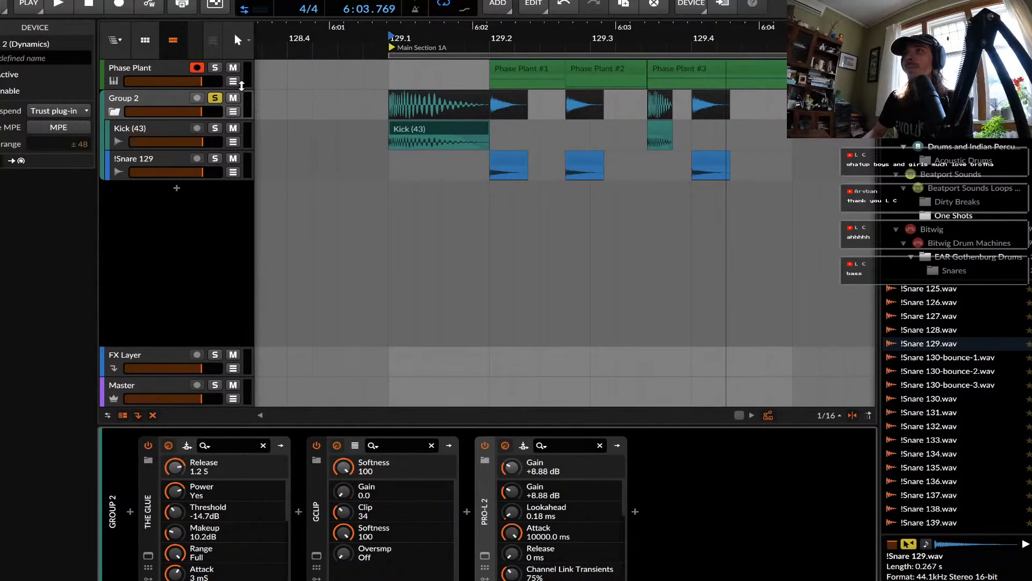
Compare the Kick (43) and Group 2 tracks, then reopen Pro-L 2 and play back the drums to check the limiting.
left_click(156, 130)
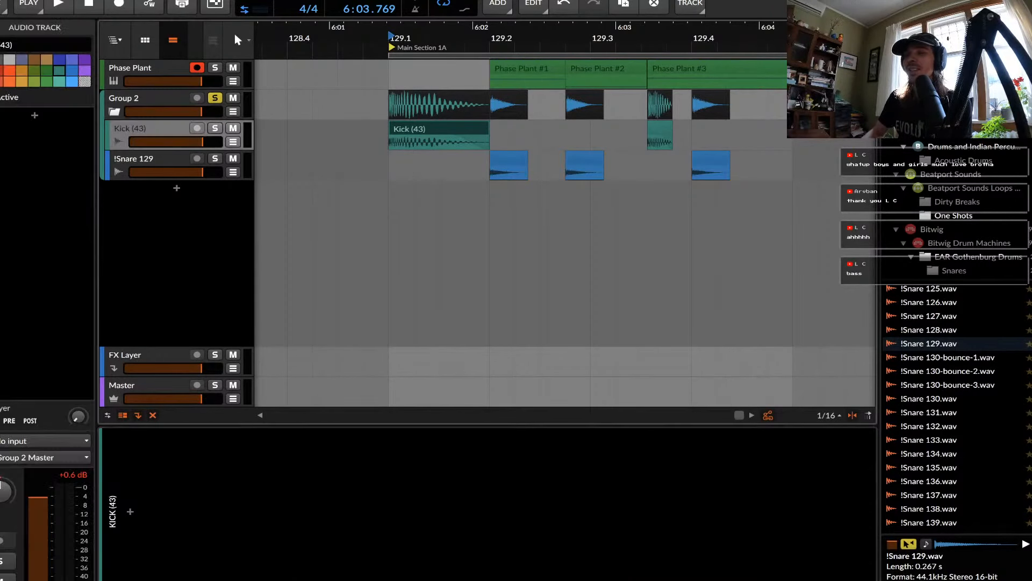
left_click(156, 99)
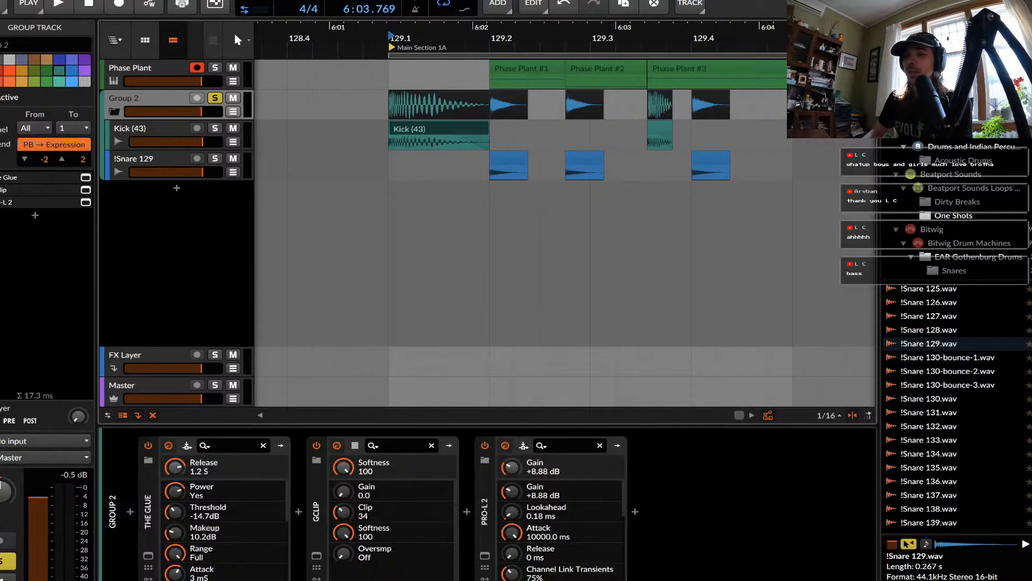
left_click(156, 129)
left_click(155, 99)
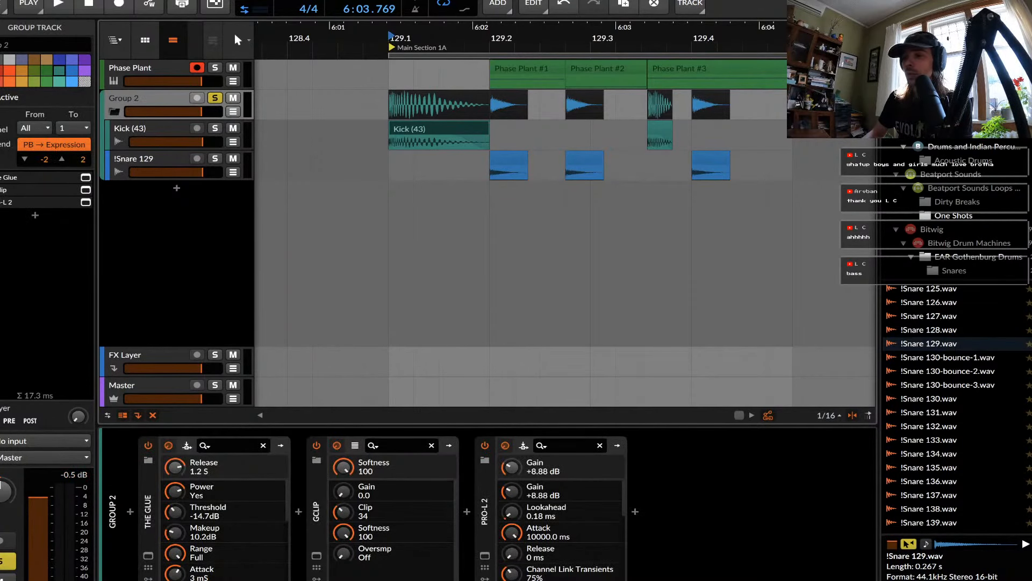
left_click(485, 555)
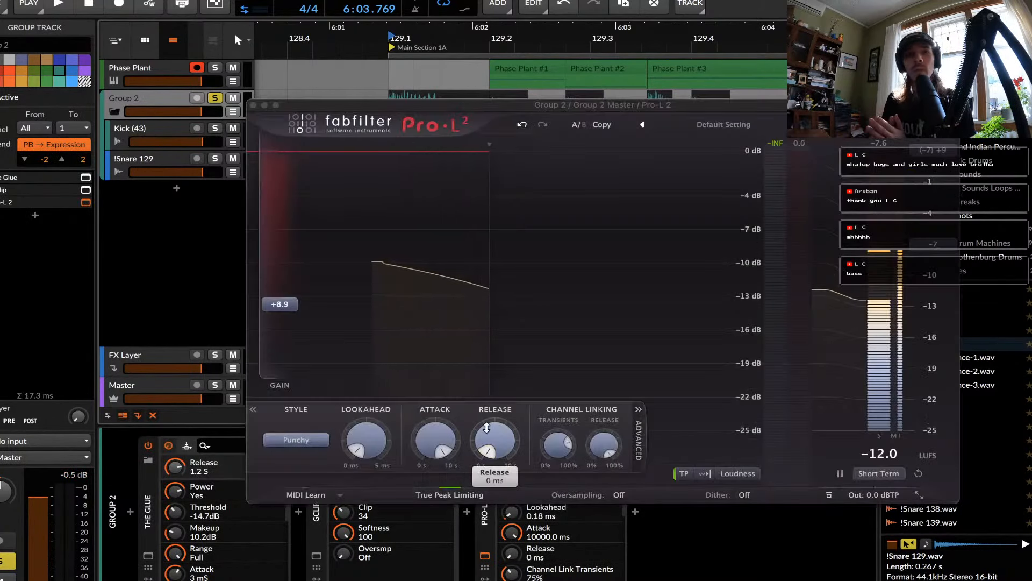
mouse_move(486, 427)
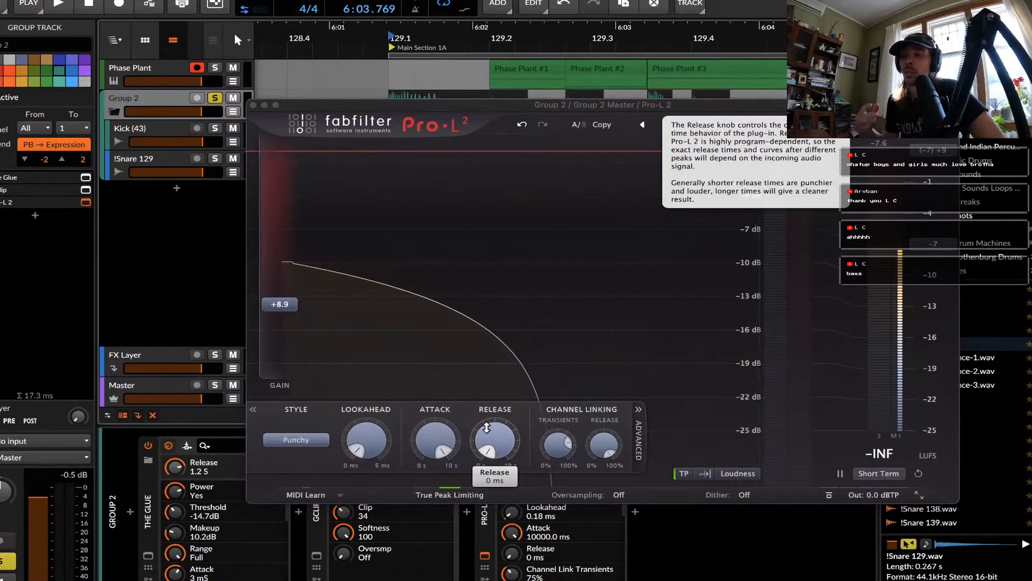
key("space")
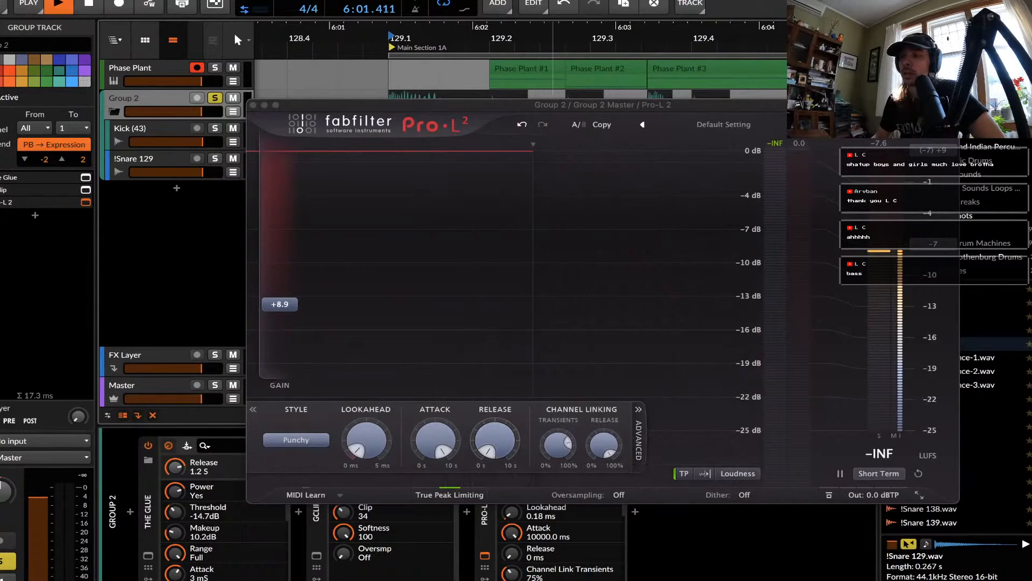
key("space")
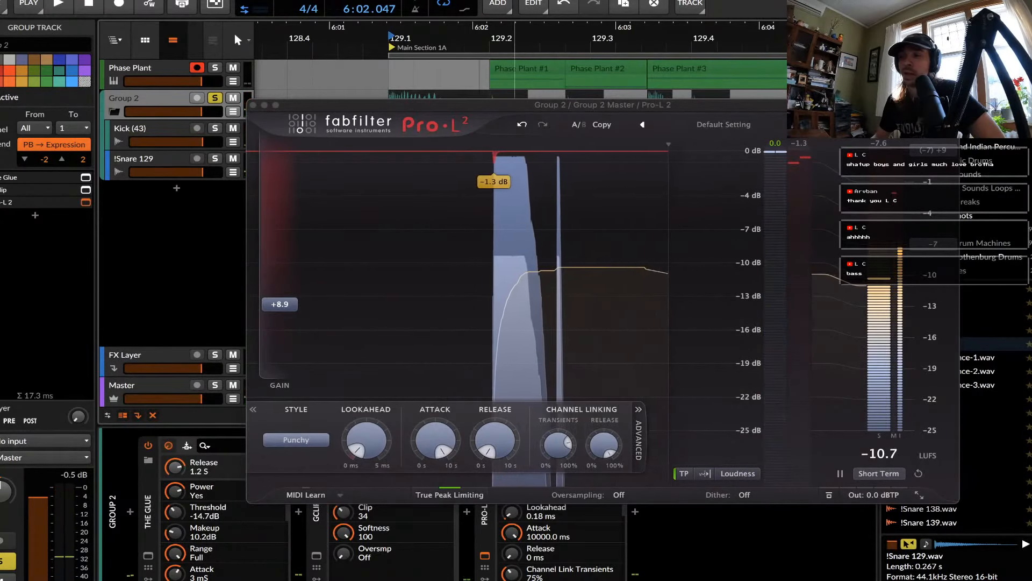
key("space")
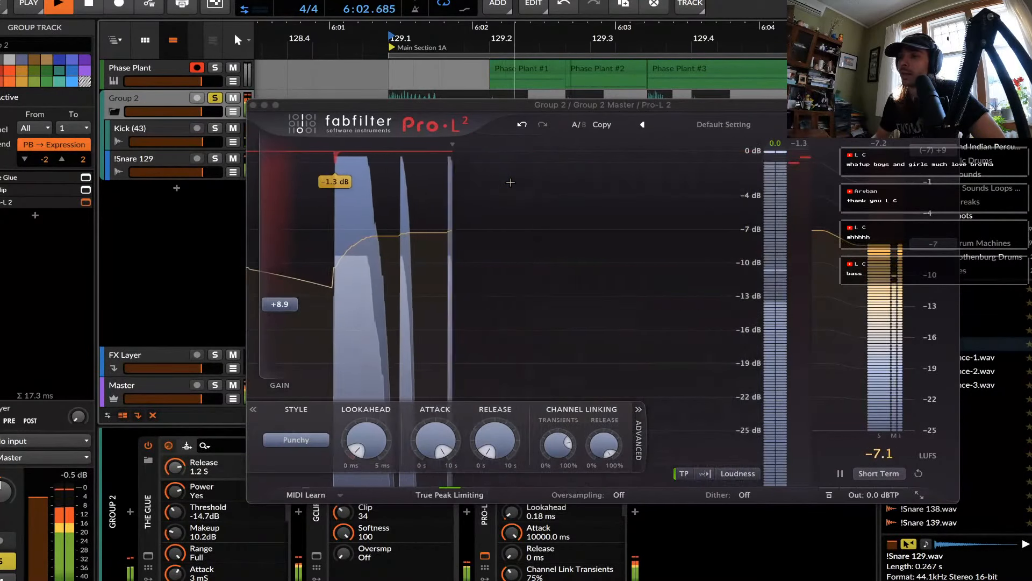
key("space")
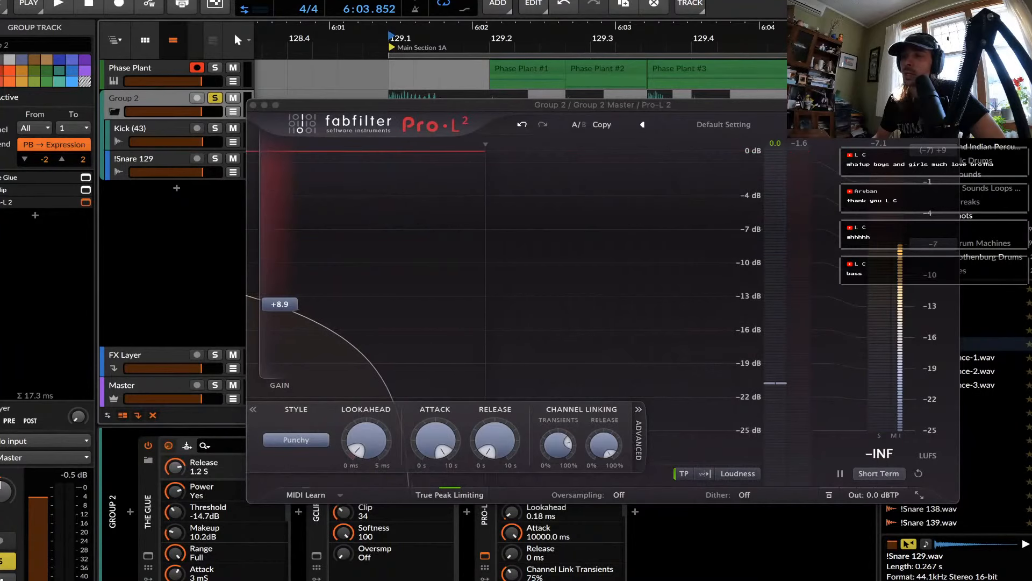
left_click(253, 105)
Lower the !Snare 129 track's volume to about -1.5 dB.
left_click(134, 159)
left_click_drag(202, 172, 202, 172)
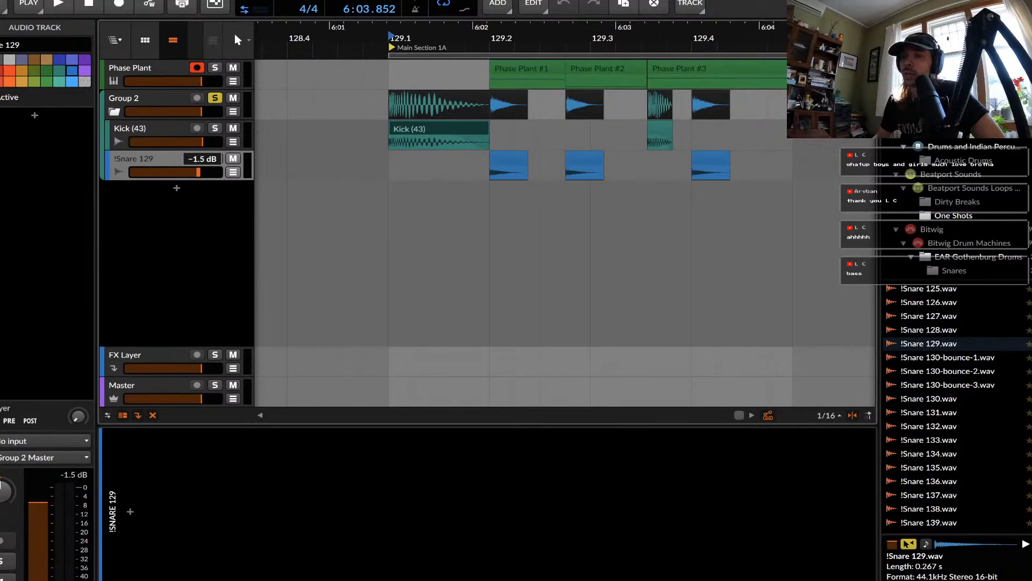
left_click_drag(198, 172, 199, 172)
Open the Phase Plant instrument, set its generator macro to 0 %, and close the instrument window.
left_click(130, 68)
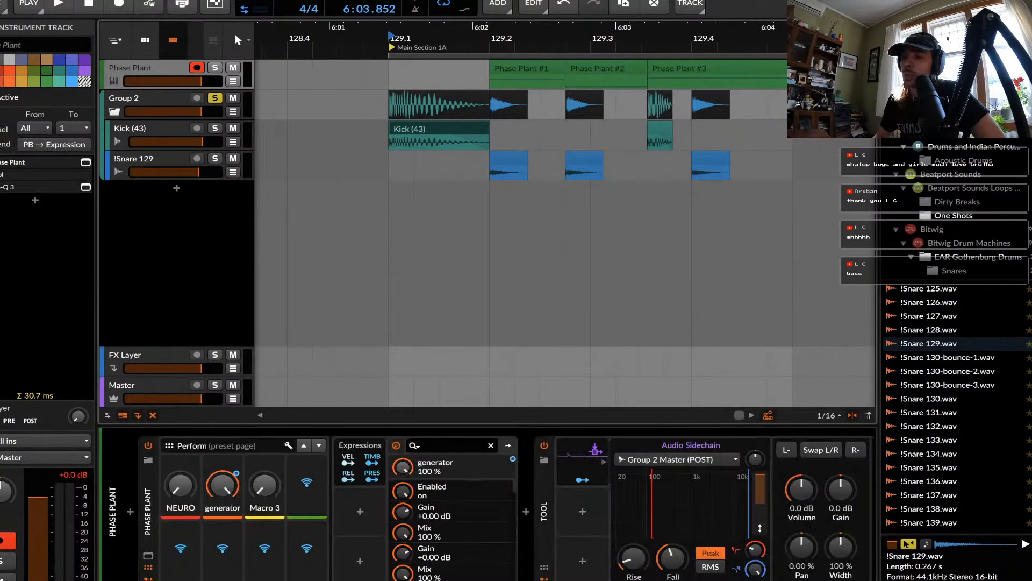
left_click(148, 555)
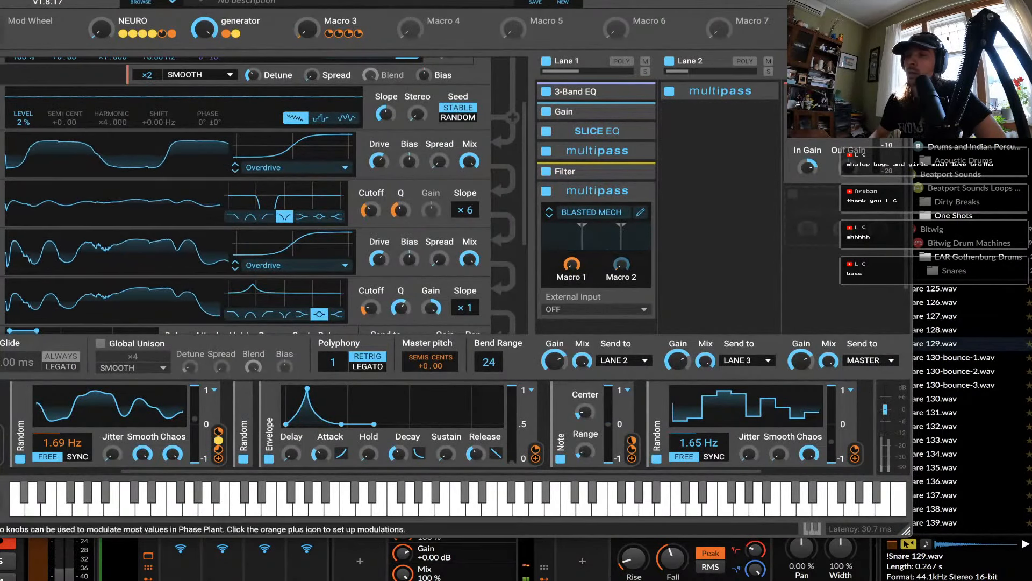
left_click_drag(742, 0, 741, 191)
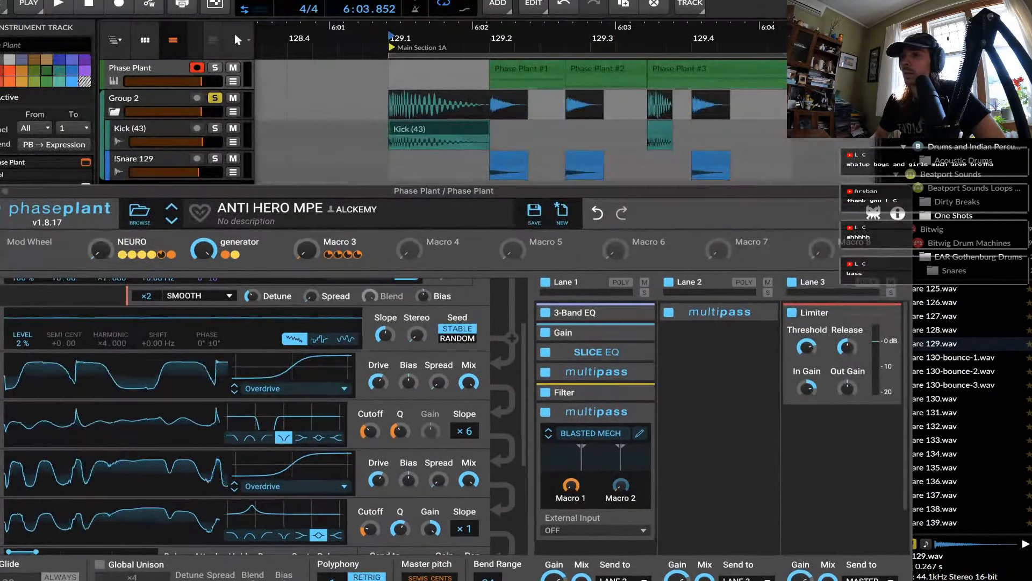
left_click(141, 68)
left_click_drag(257, 188, 253, 44)
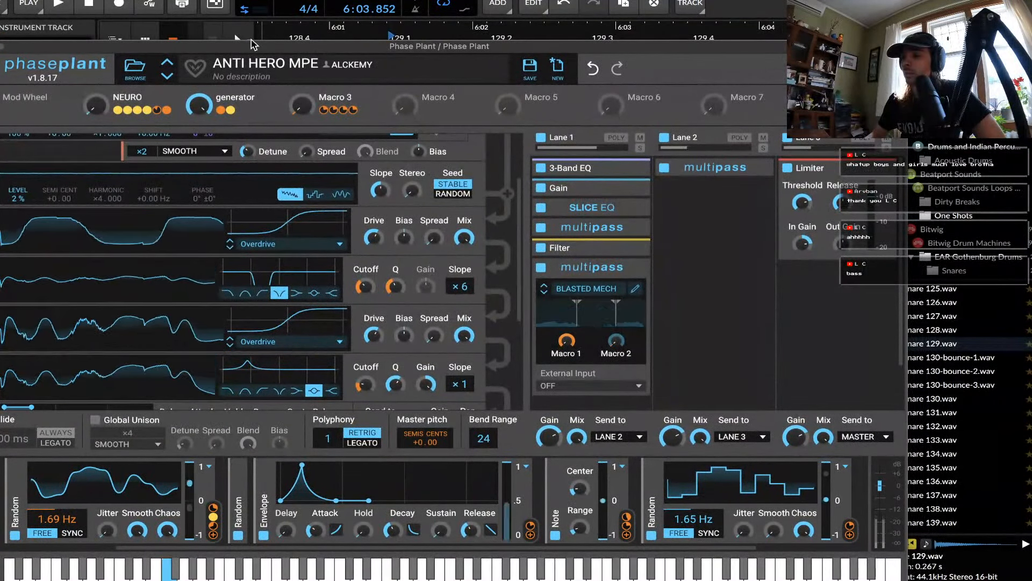
left_click_drag(197, 103, 197, 183)
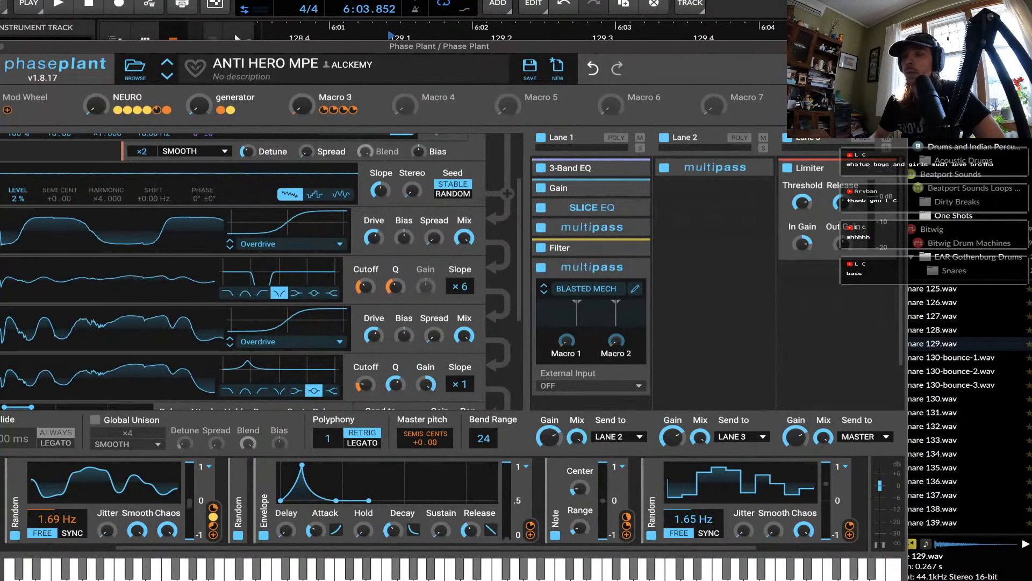
key("super+w")
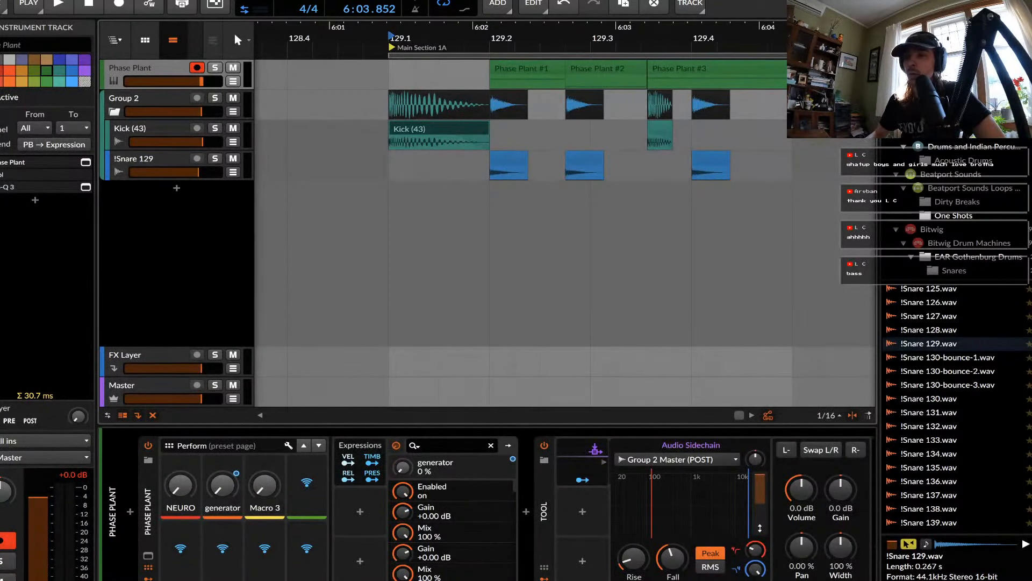
Lower the Phase Plant track's volume to about -2.0 dB and play back the bass with the kick and snare.
left_click_drag(202, 81, 196, 81)
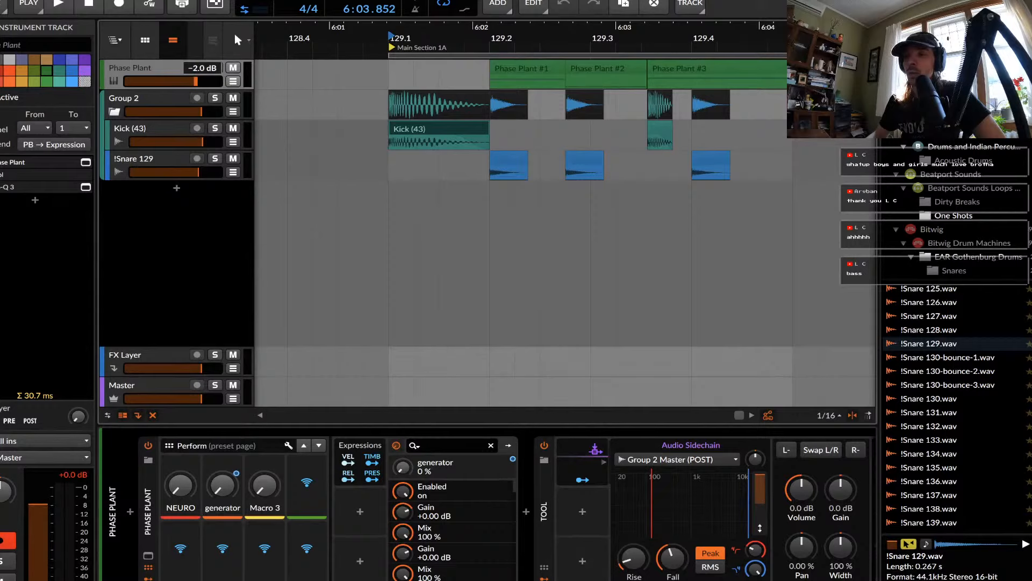
left_click_drag(196, 82, 196, 79)
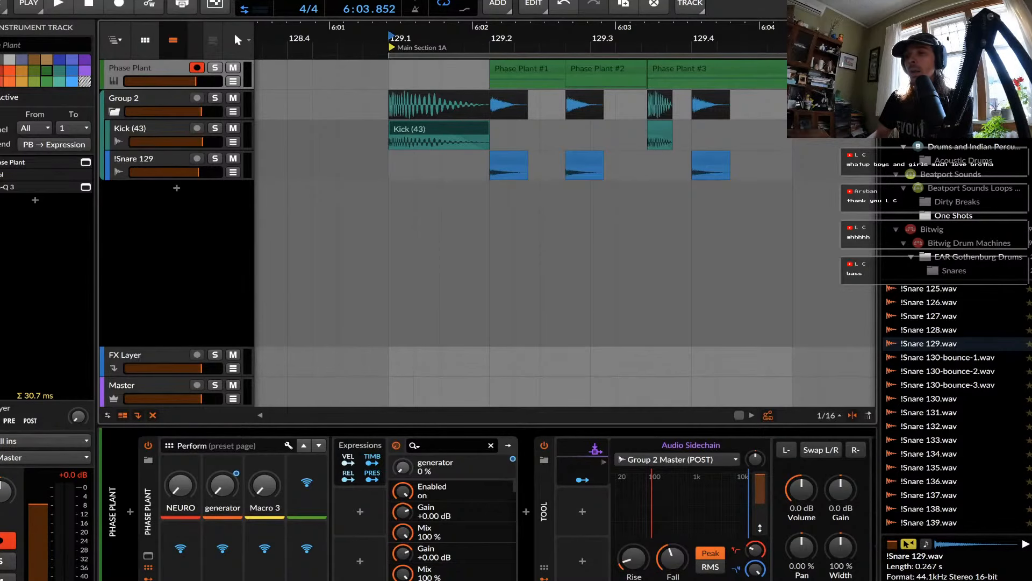
left_click(169, 98)
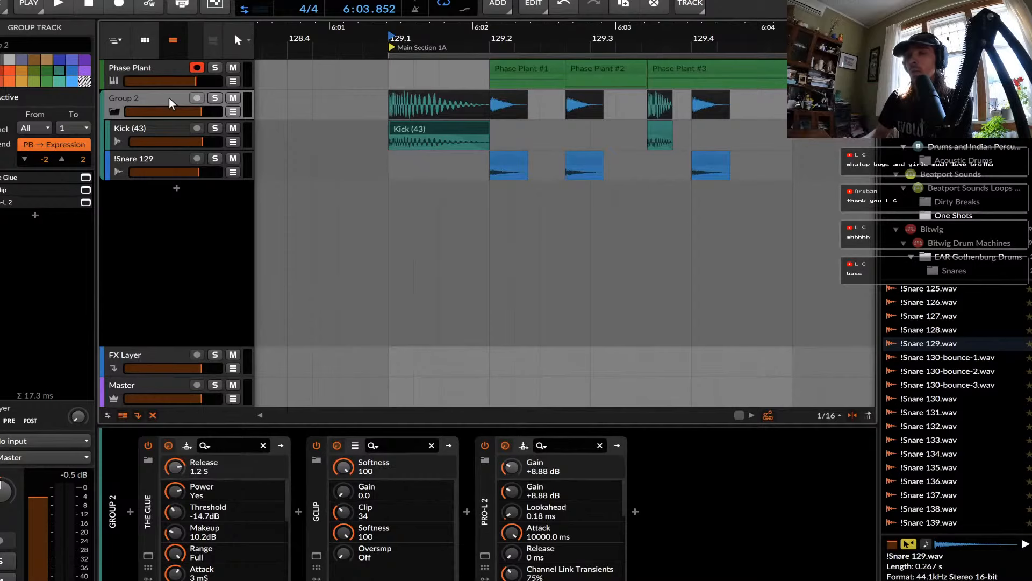
left_click(165, 69)
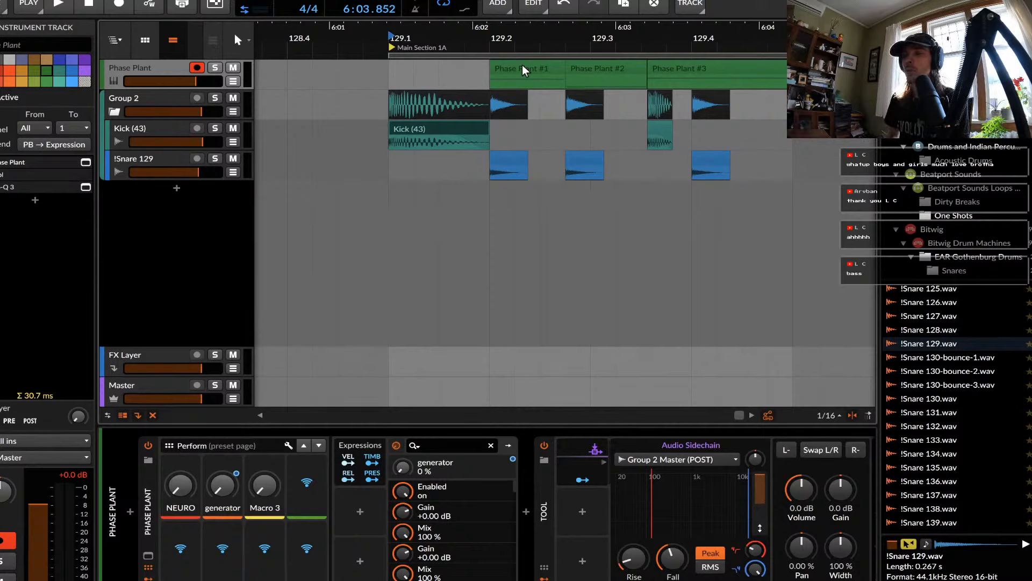
key("space")
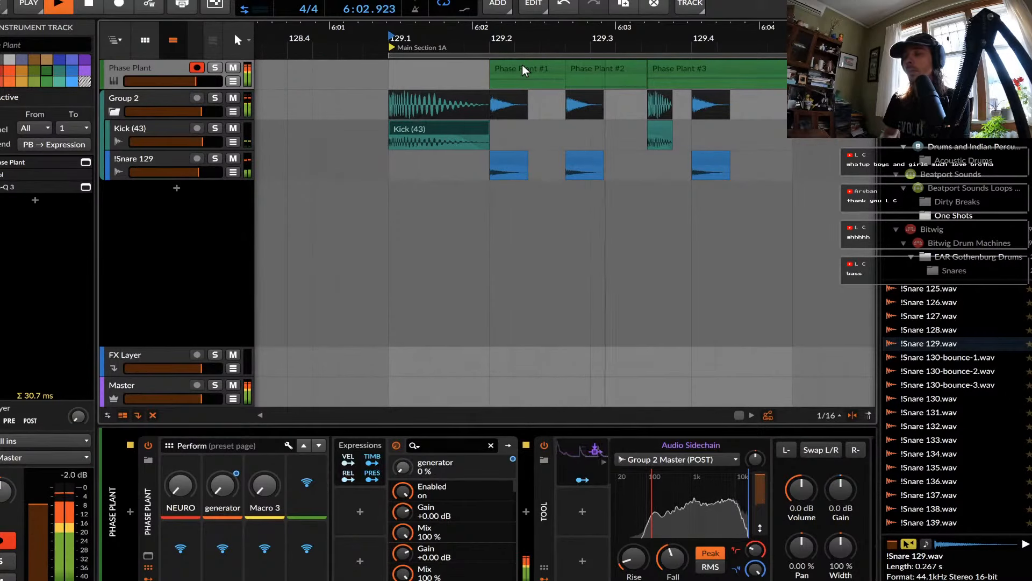
left_click(441, 129)
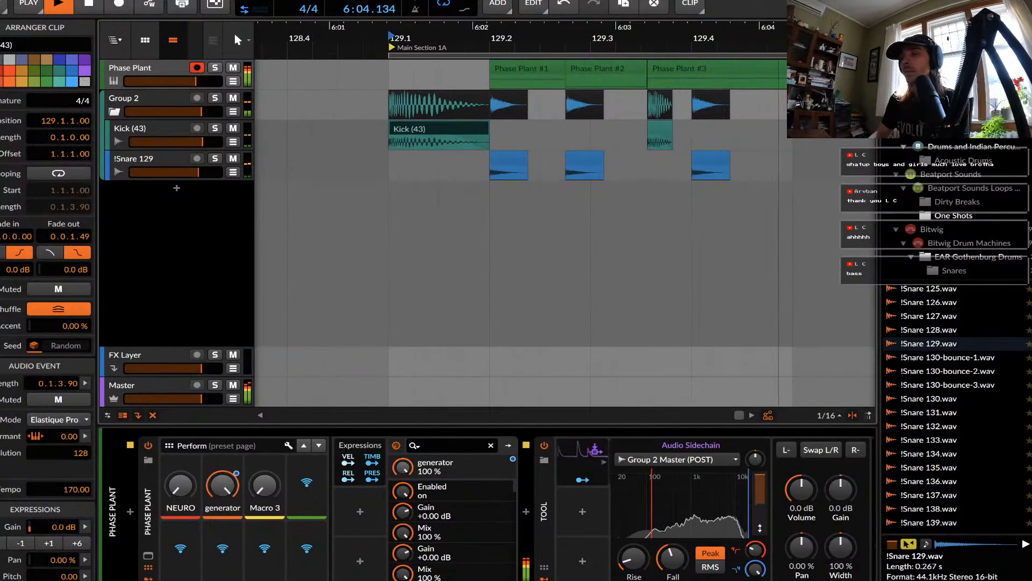
left_click(134, 129)
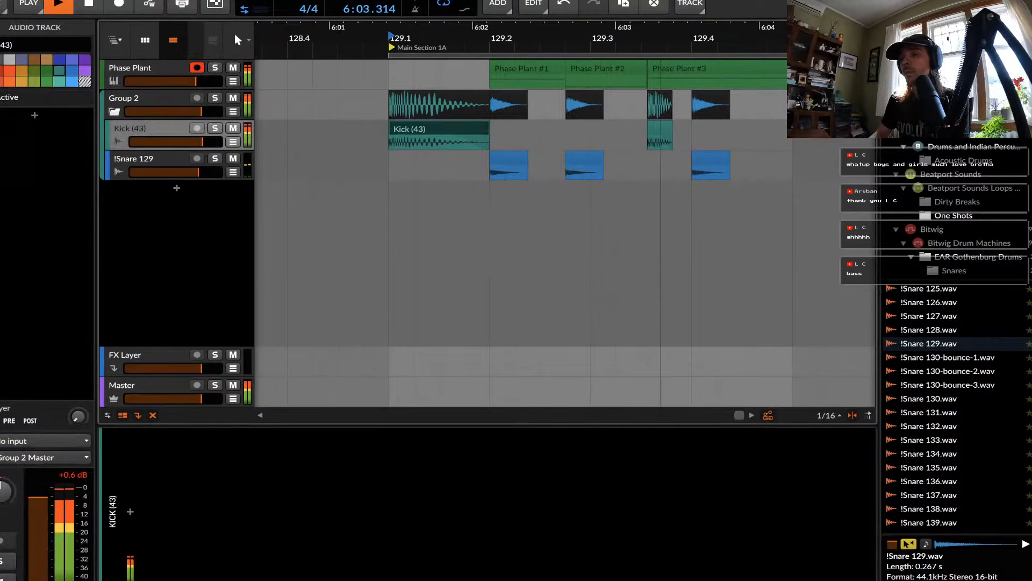
Duplicate the bass, kick and snare content of bar 129 into bar 130 and extend the loop region to 2.0.0.00.
left_click_drag(389, 76, 793, 166)
key("space")
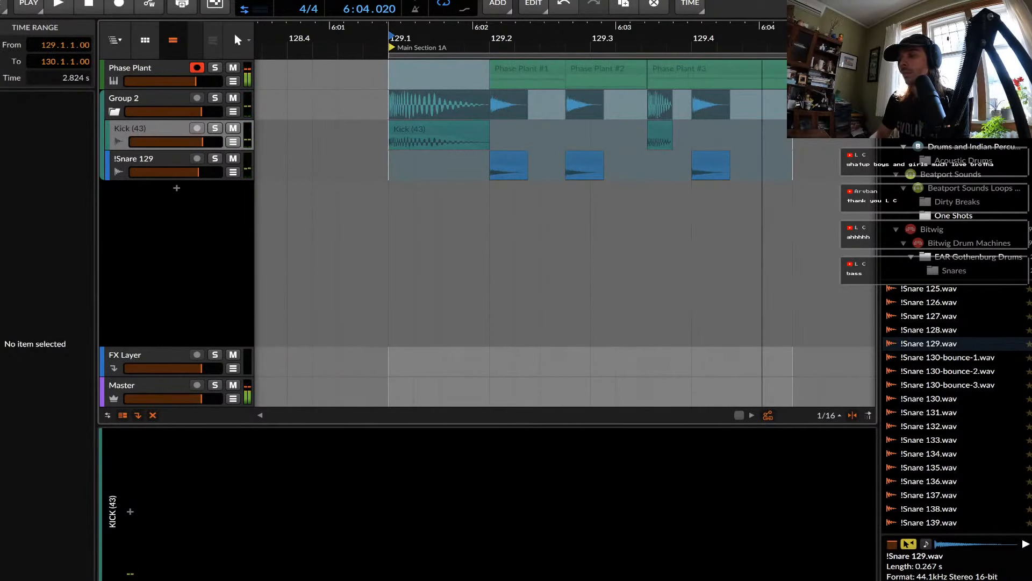
key("ctrl+d")
key("minus")
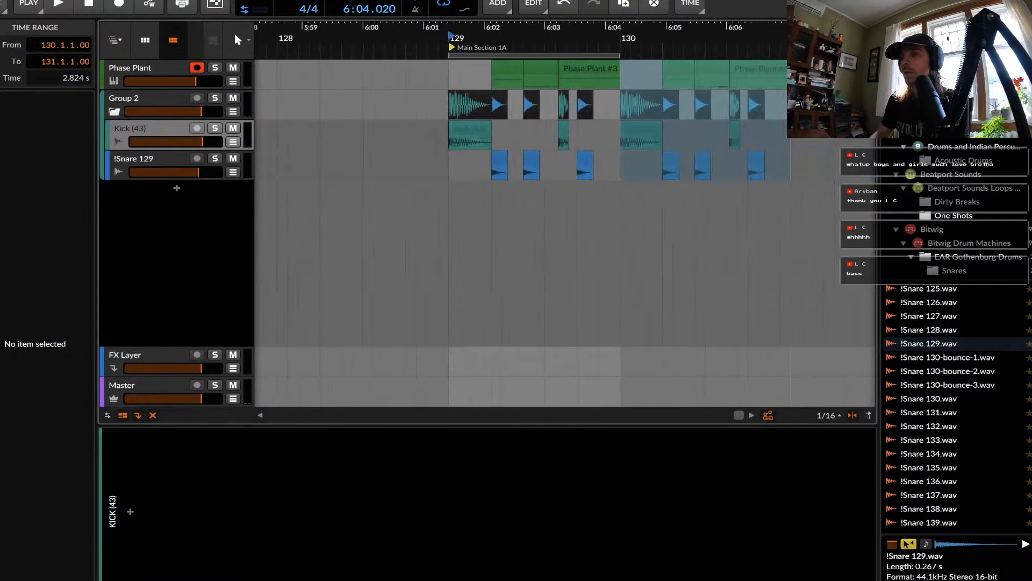
key("Escape")
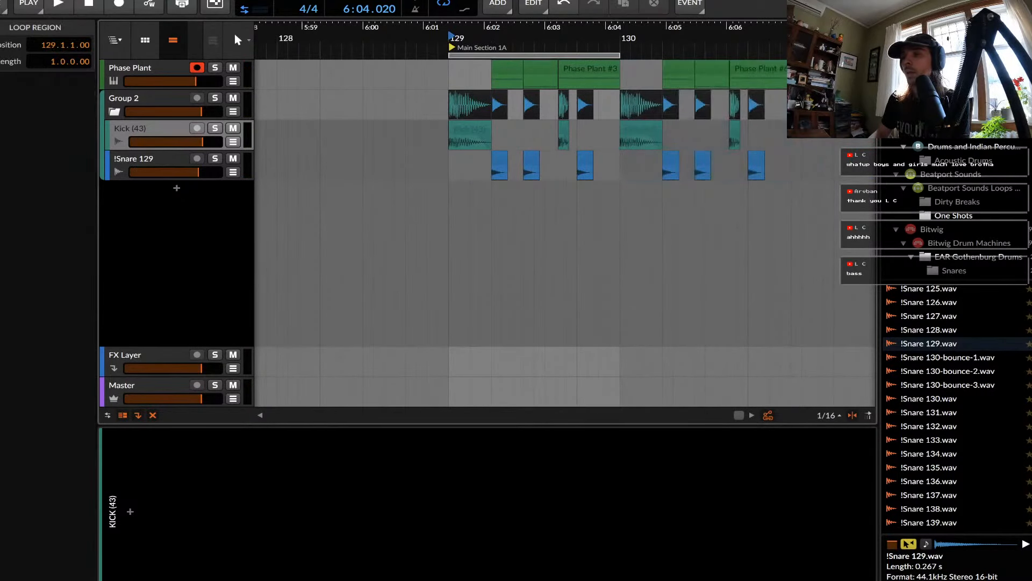
left_click_drag(619, 55, 791, 55)
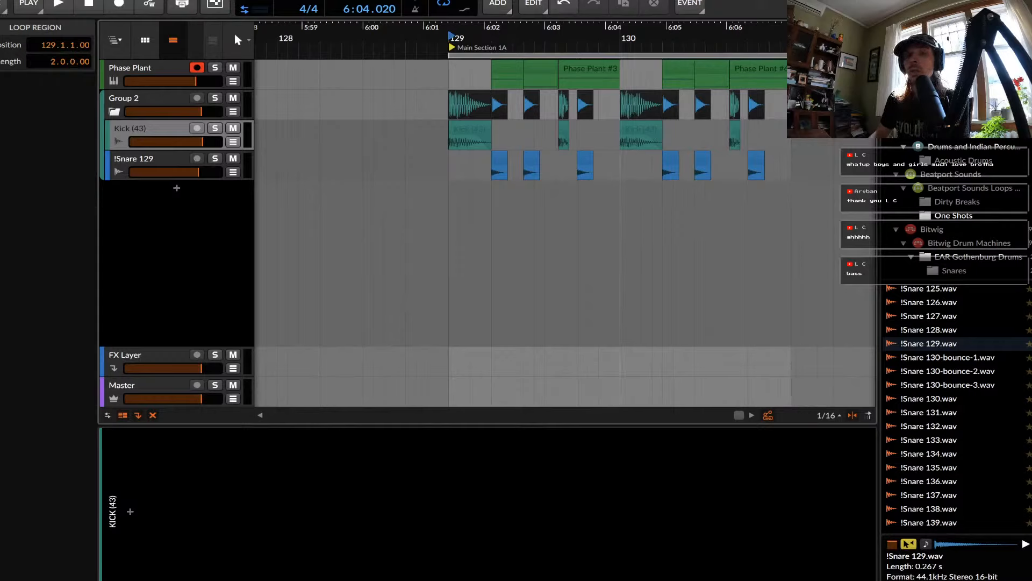
left_click(509, 64)
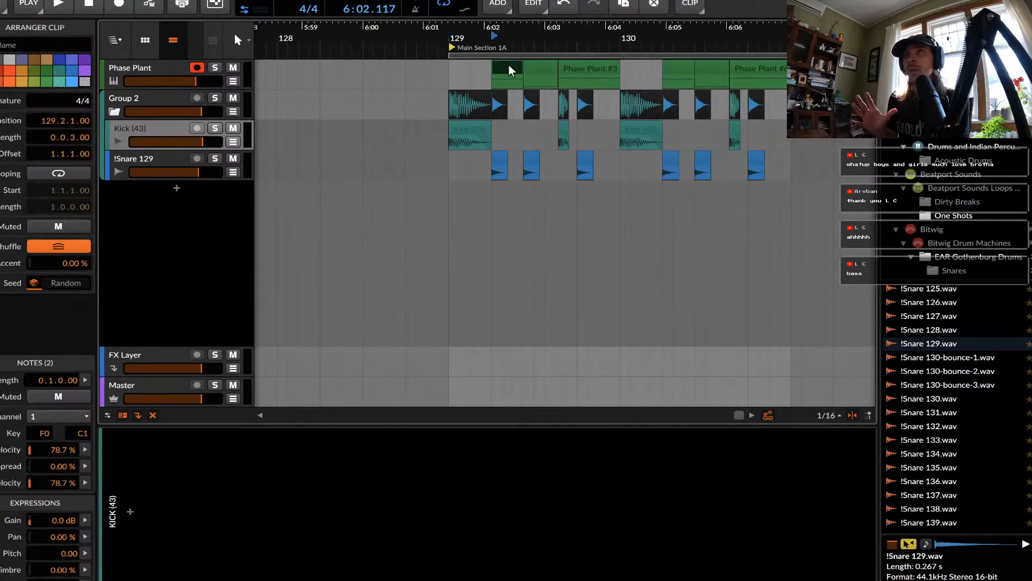
left_click(587, 69)
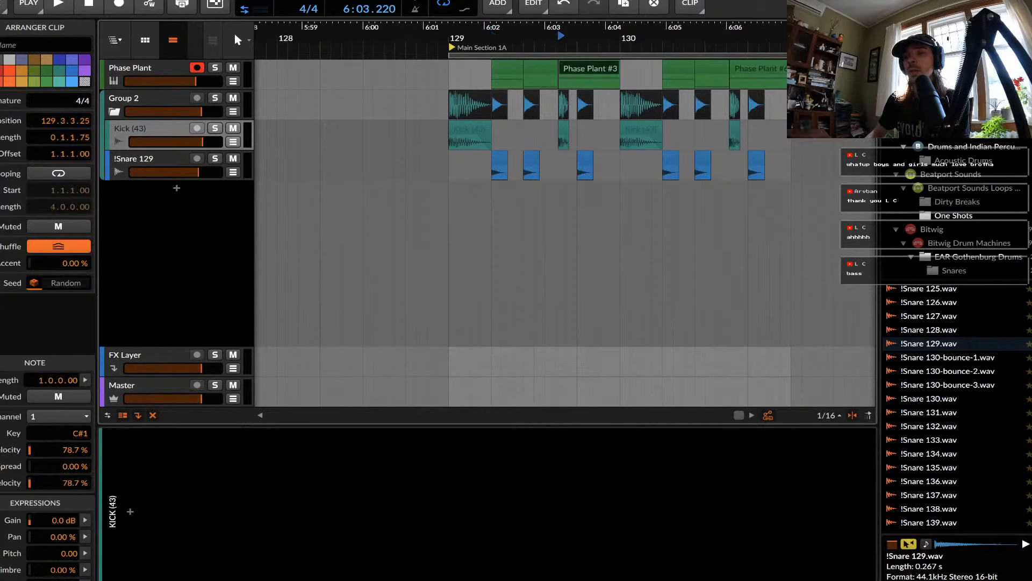
left_click(754, 68, "shift")
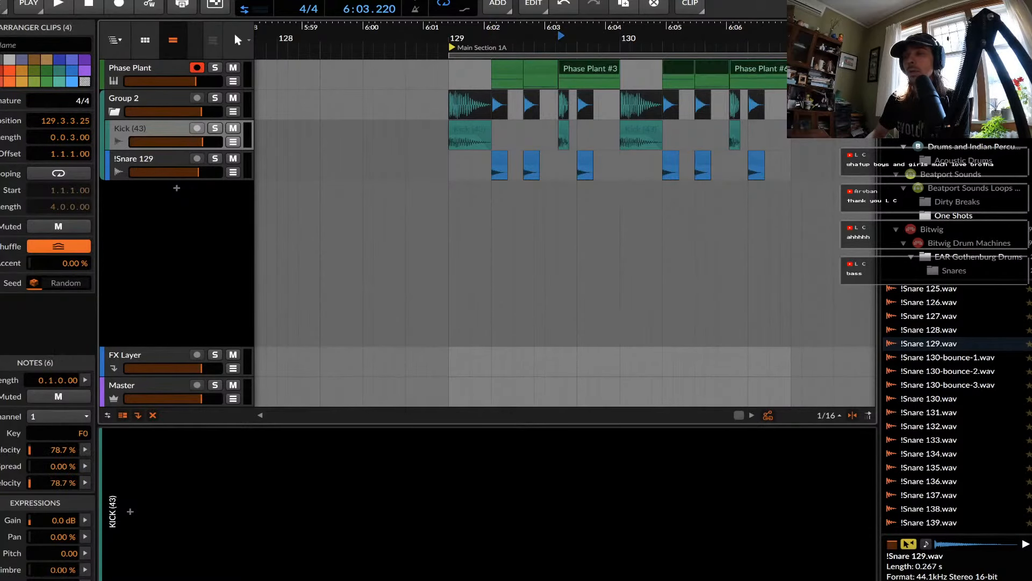
left_click(589, 68)
scroll(587, 68, "down", 2)
Duplicate the two-bar Phase Plant bass pattern of bars 129 and 130 three times to fill bars 131 to 136.
left_click_drag(498, 81, 718, 81)
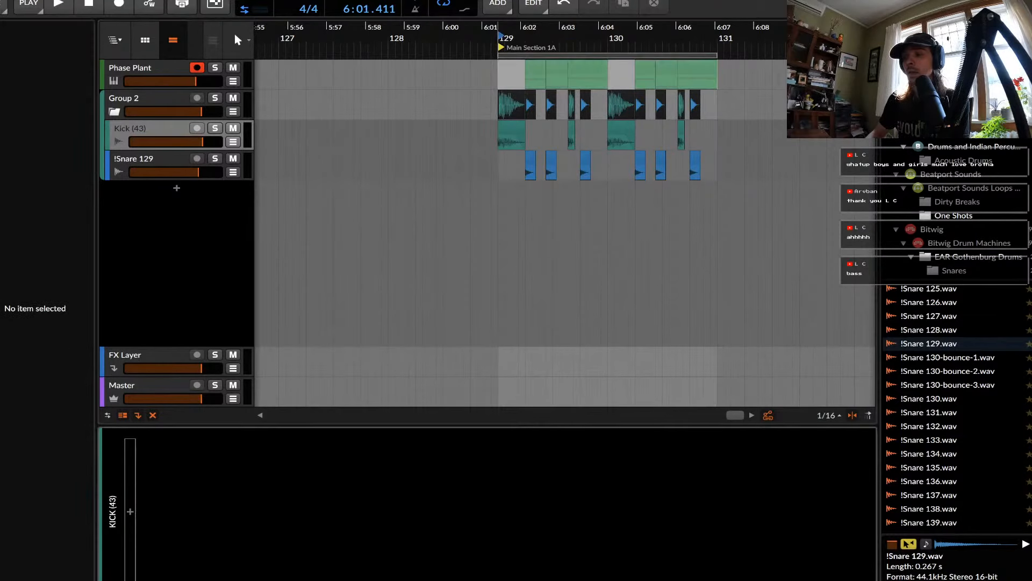
mouse_move(716, 84)
left_mouse_down()
mouse_move(499, 83)
mouse_move(716, 81)
left_mouse_up()
scroll(716, 80, "right", 3)
scroll(716, 80, "right", 1)
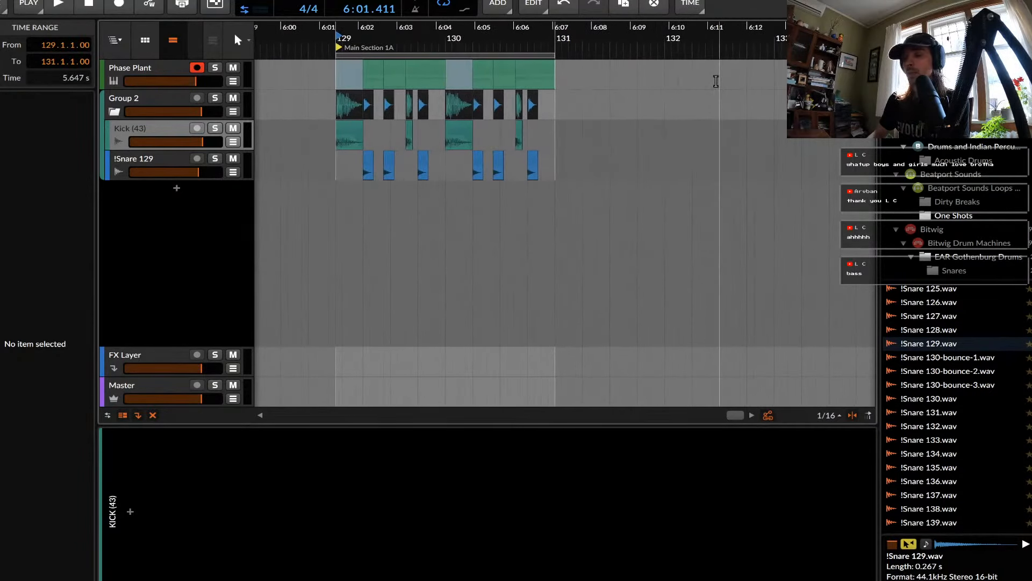
scroll(717, 81, "right", 1)
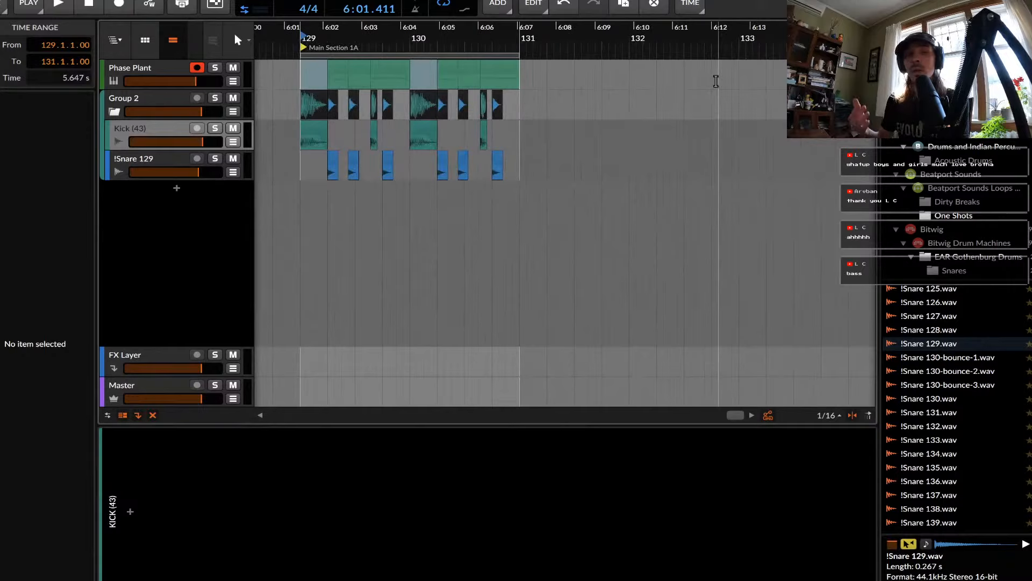
key("ctrl+d")
key("ctrl+d")
scroll(716, 81, "right", 1)
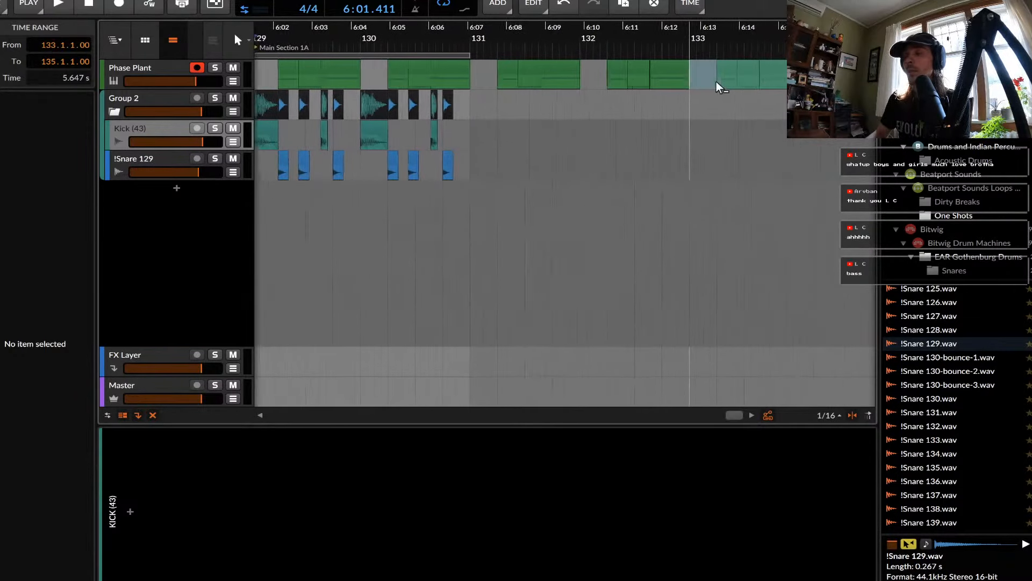
scroll(716, 82, "down", 2)
scroll(716, 81, "right", 2)
key("ctrl+d")
scroll(718, 84, "right", 2)
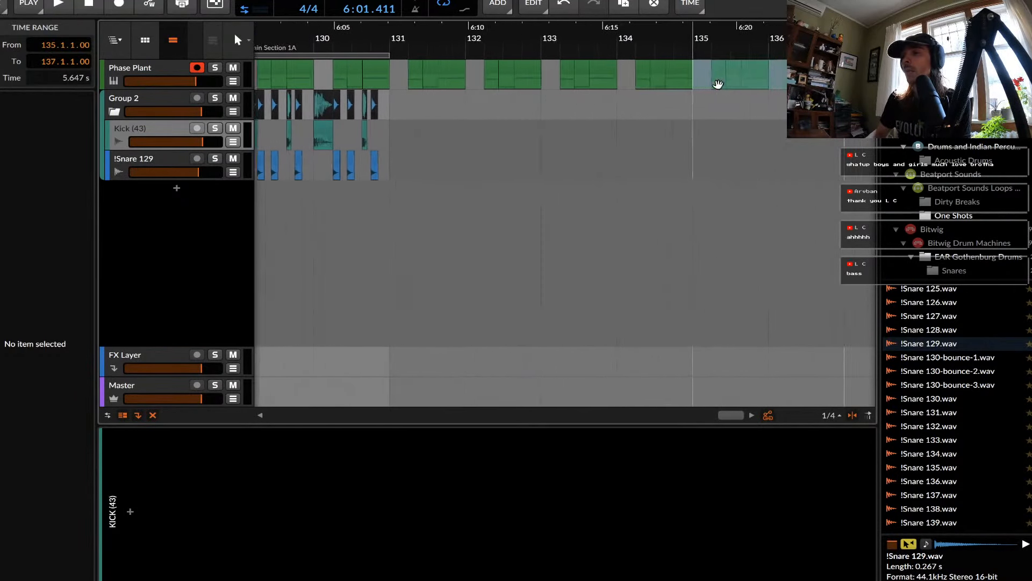
scroll(719, 84, "down", 2)
mouse_move(494, 84)
left_mouse_down()
mouse_move(804, 83)
mouse_move(791, 83)
left_mouse_up()
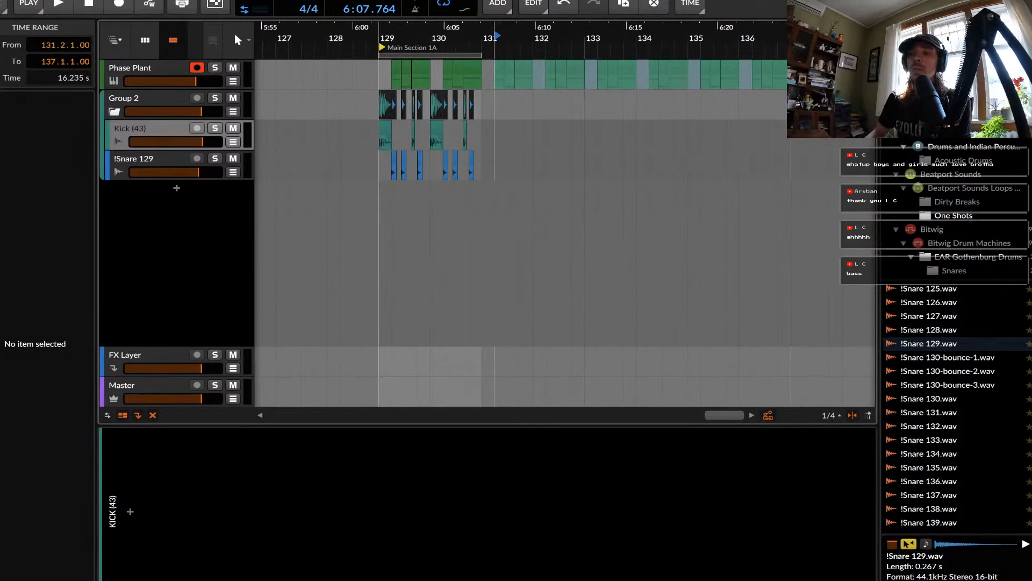
Open the last Phase Plant clip of bar 130 in the note editor and play the section from 129.1.1.00.
left_click(379, 79)
scroll(380, 79, "up", 4)
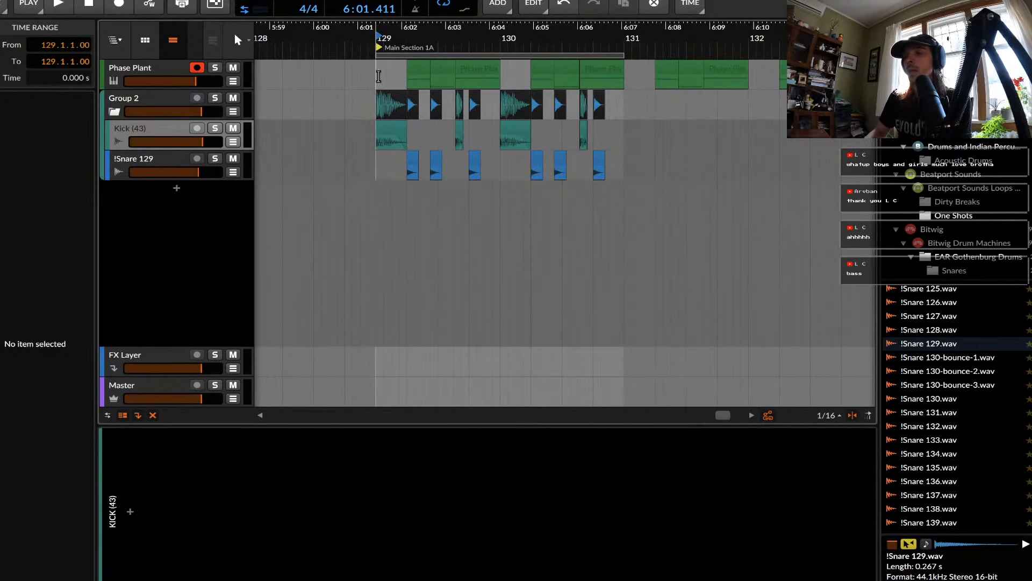
double_click(602, 68)
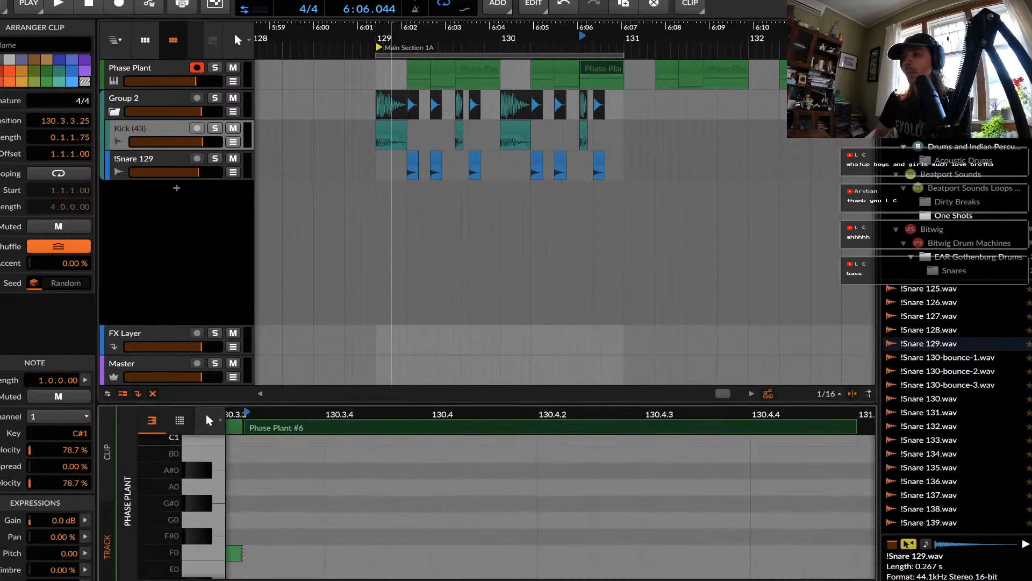
left_click(377, 78)
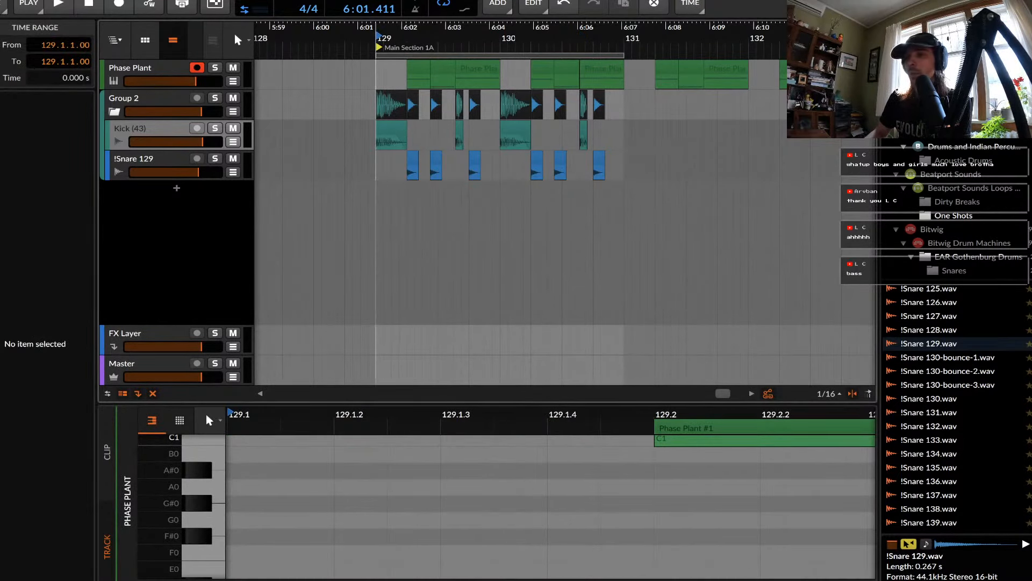
key("space")
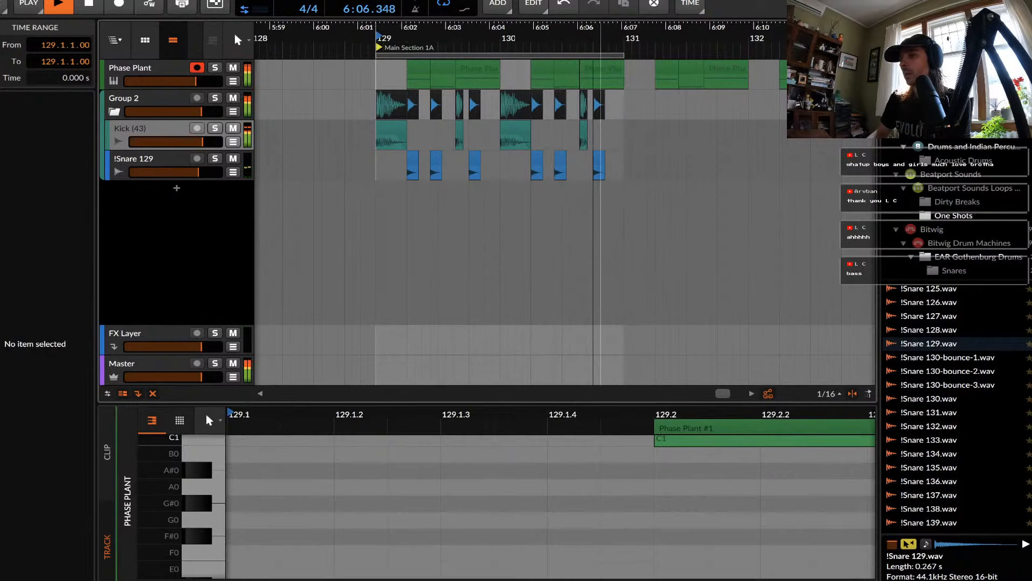
key("space")
Shorten the C#1 note in the last Phase Plant clip of bar 130 so it ends at 130.4.1.00.
left_click(603, 68)
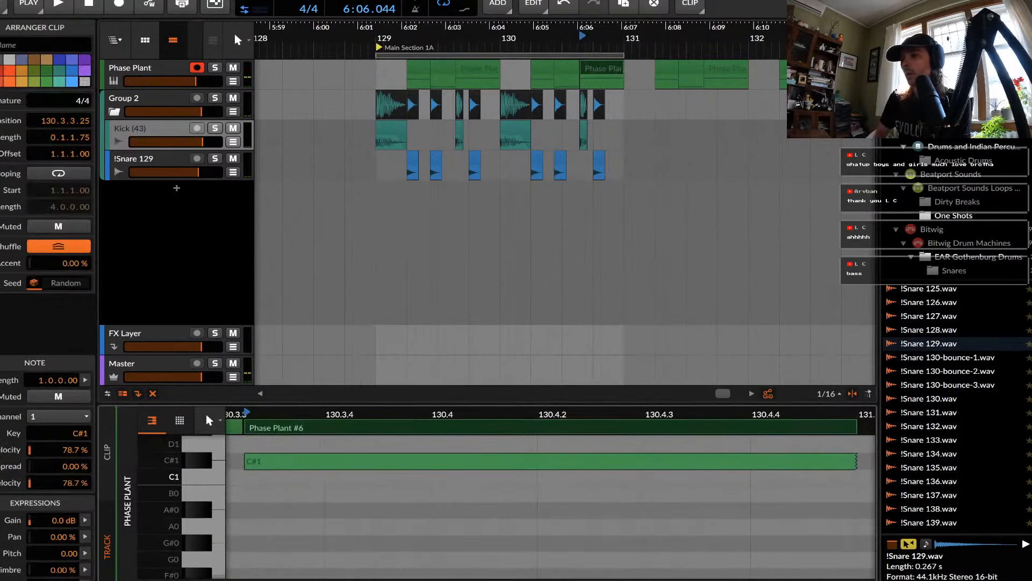
left_click(430, 460)
left_click_drag(856, 461, 536, 460)
key("z")
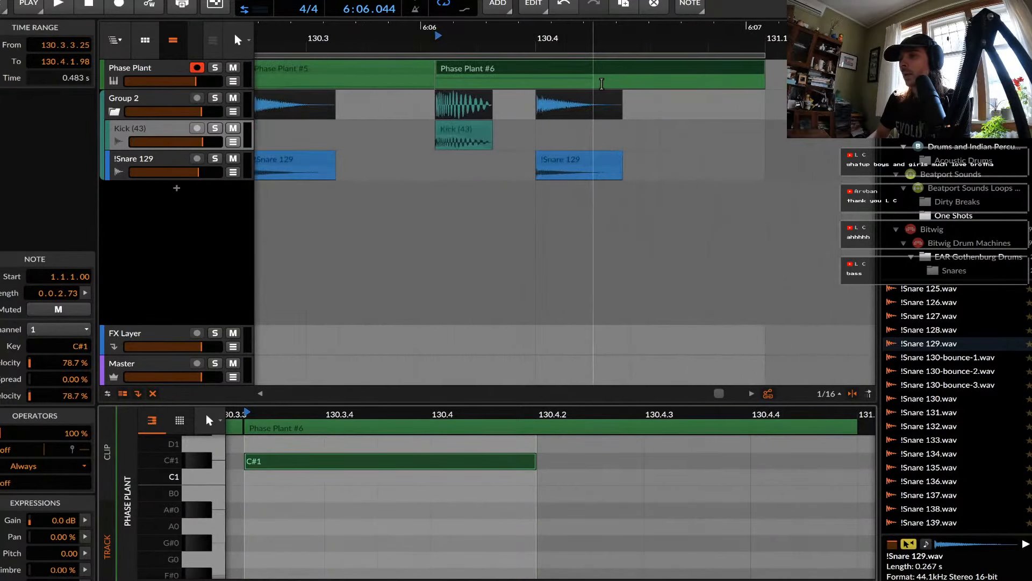
left_click_drag(536, 460, 430, 461)
Add a note at 130.4.1.00 right after the C#1 note and transpose it down to C#0.
double_click(449, 476)
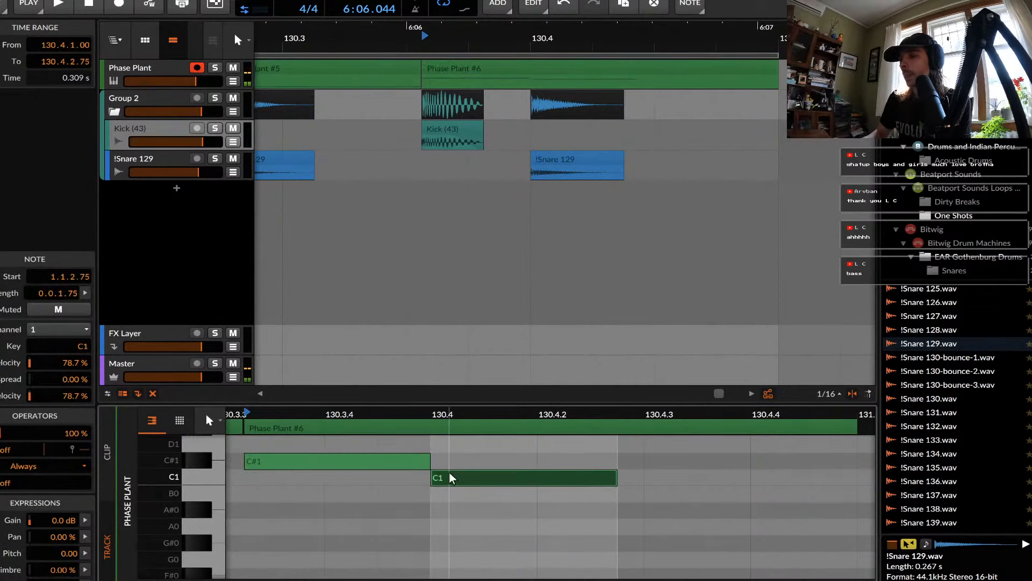
key("Down")
key("Down")
key("Down")
key("Down")
key("Down")
key("Down")
key("Down")
key("Down")
key("Down")
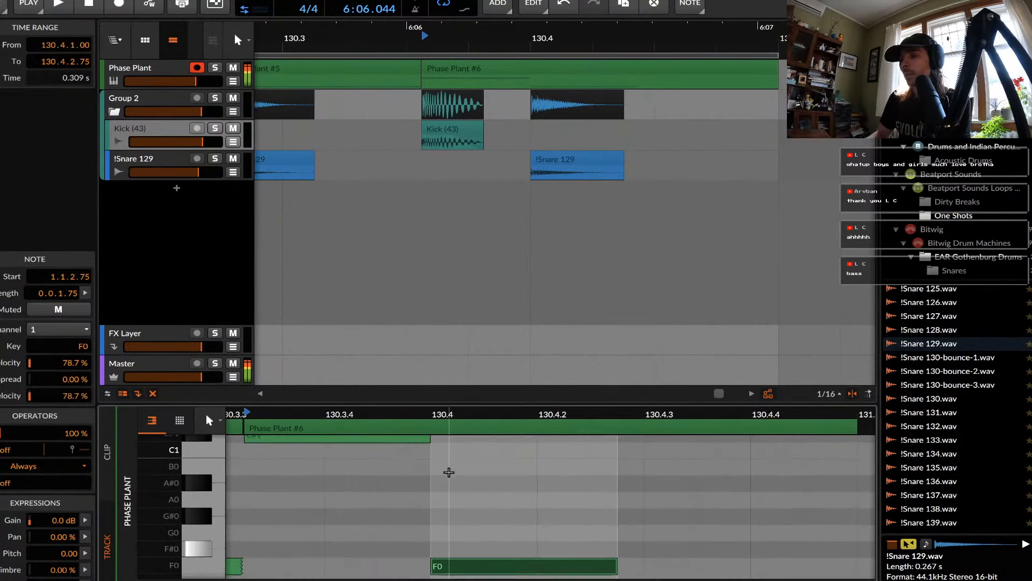
key("Down")
key("Down")
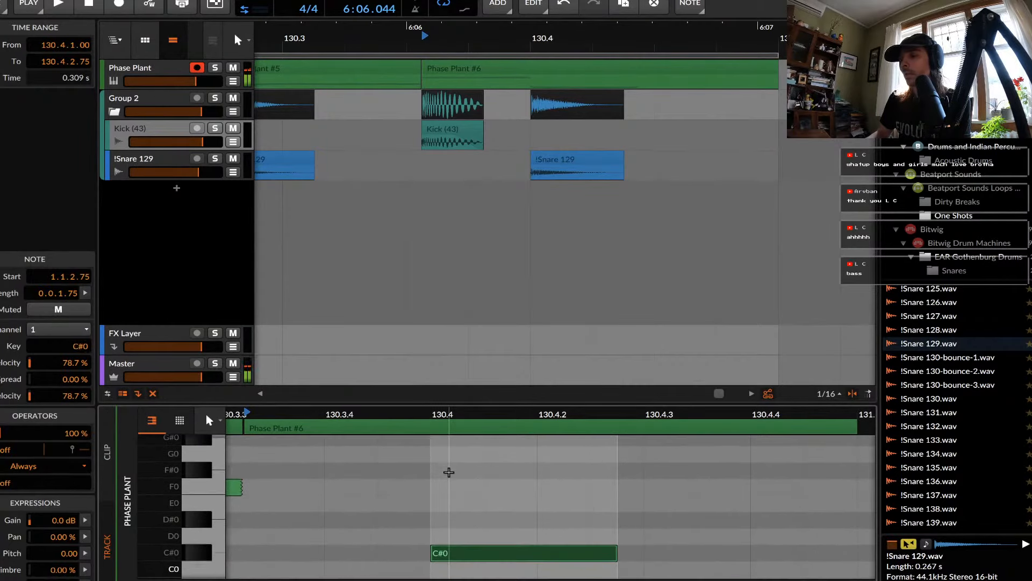
Try higher pitches for the new note, including D#0, A#0 and G#0, and play it with the drums.
key("Up")
key("Up")
key("Up")
key("Up")
key("Up")
key("Up")
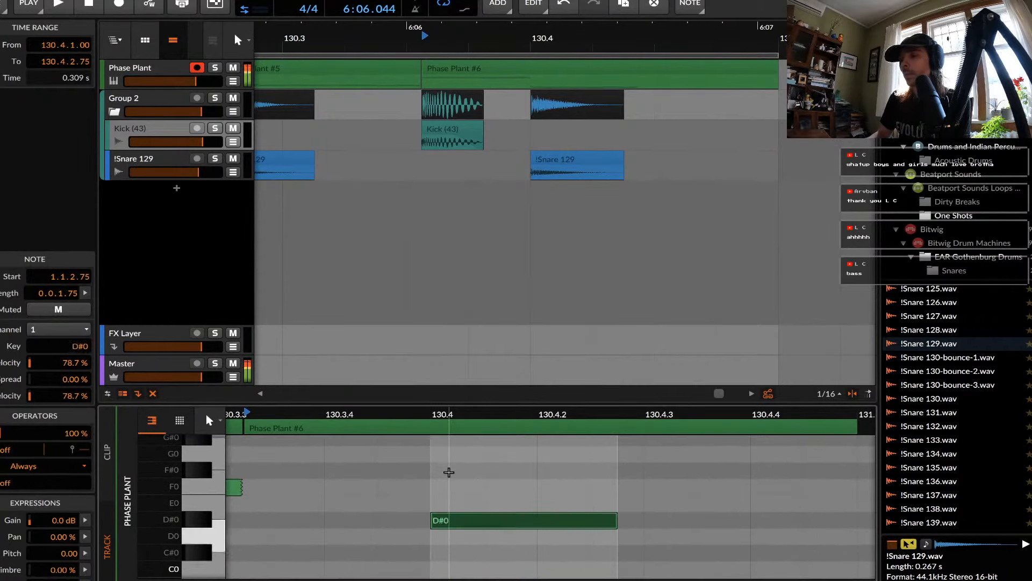
key("Up")
key("Up")
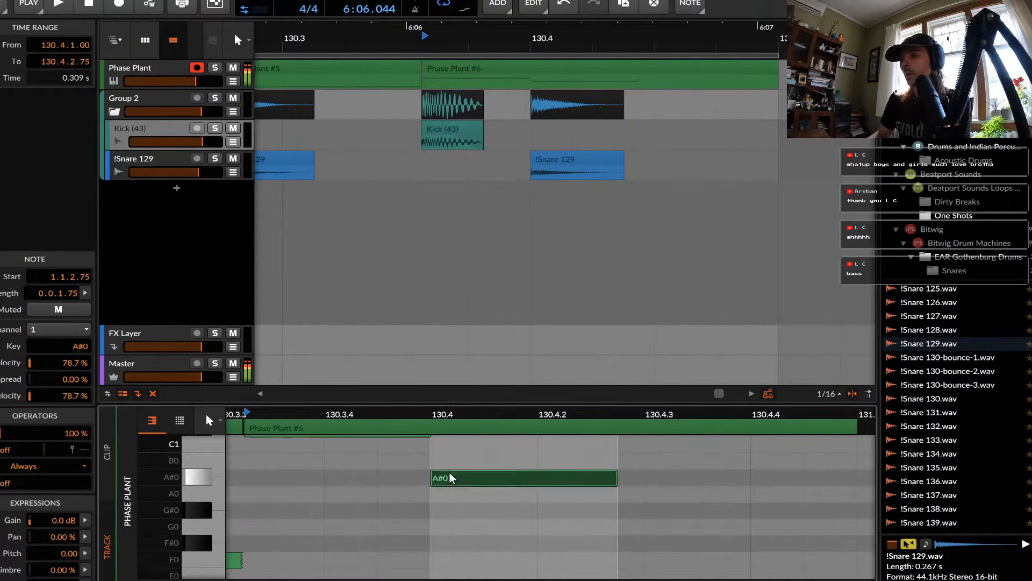
key("Down")
key("space")
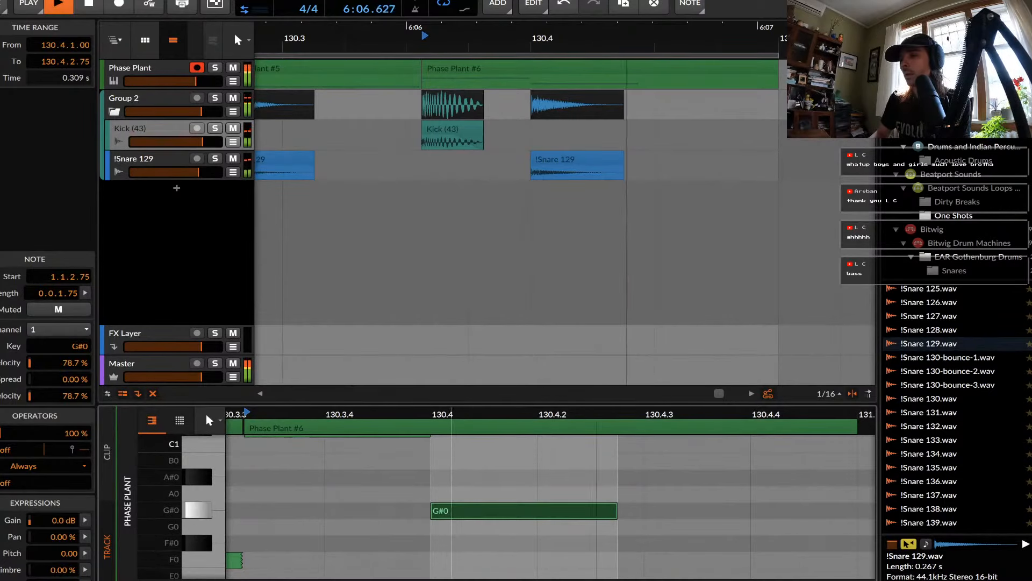
key("space")
Set the note at 130.4.1.00 to C#0 and extend its end to 131.1.1.00.
key("shift+Down")
key("Up")
key("Up")
key("Up")
key("Up")
key("Up")
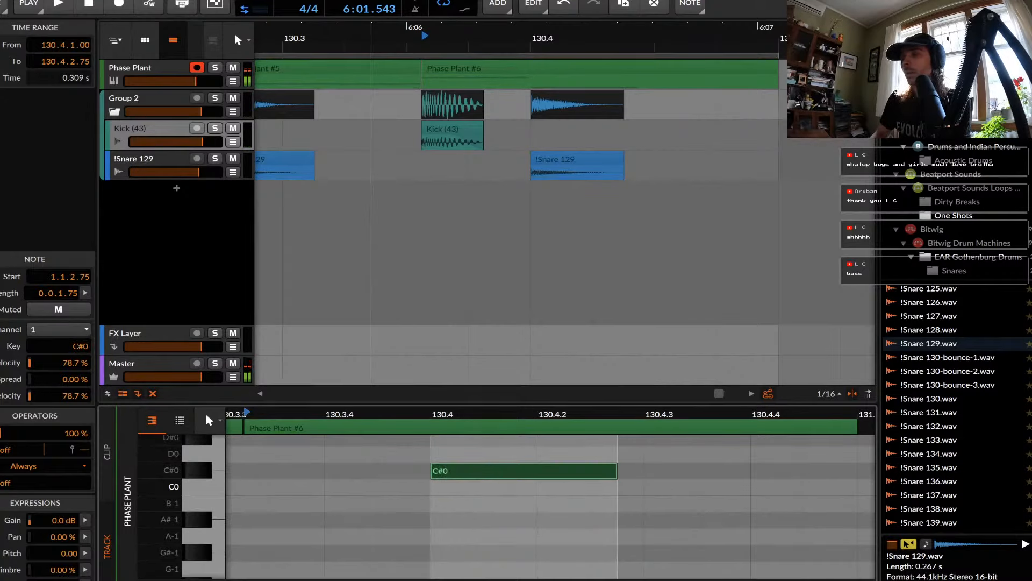
left_click_drag(616, 471, 857, 471)
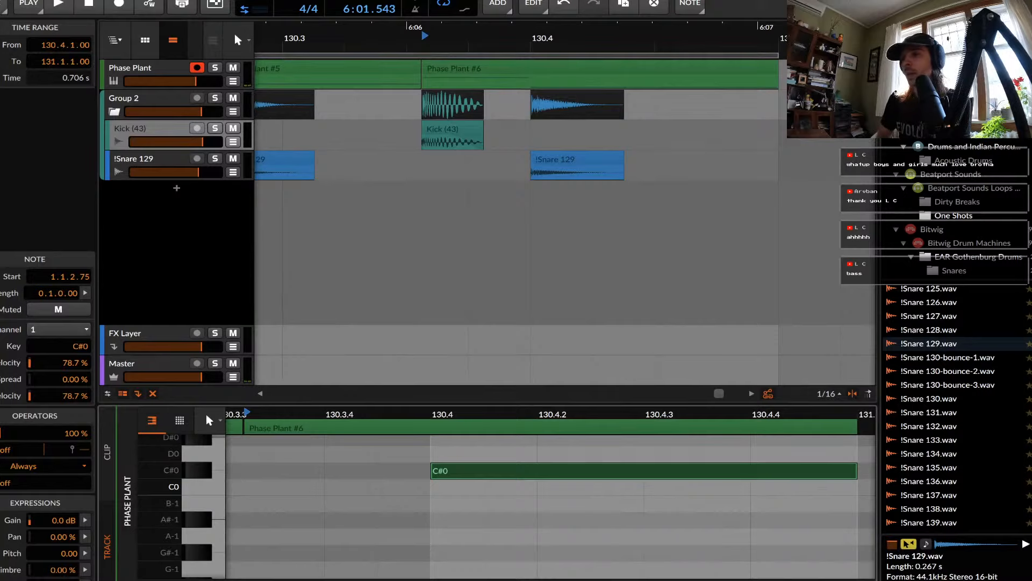
In the Phase Plant generator automation, move the last 100 % block to span 130.3.3.25 to 130.4.1.00, dropping to 0 % at its end.
left_click(130, 68)
key("a")
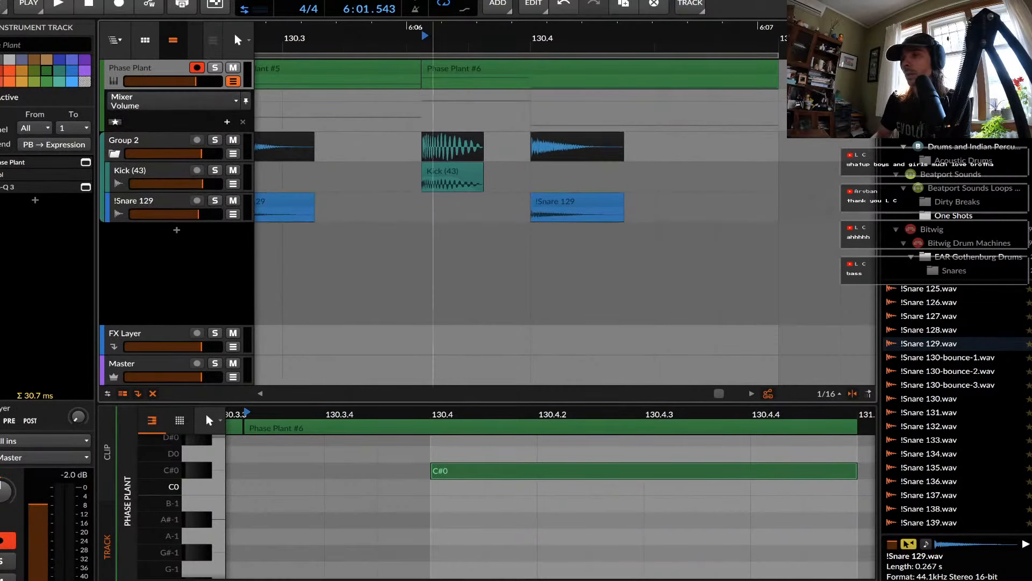
key("d")
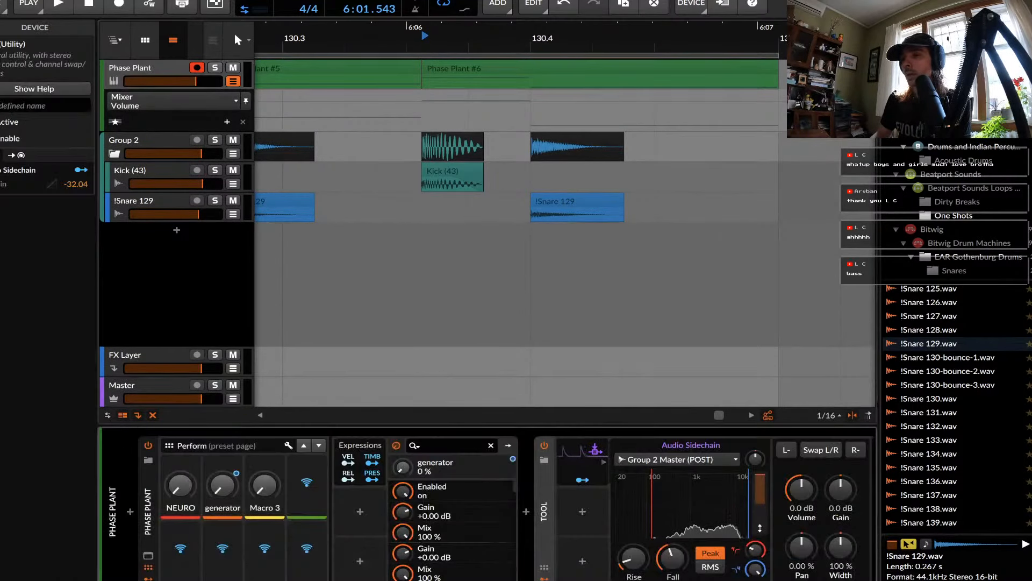
left_click_drag(779, 92, 672, 92)
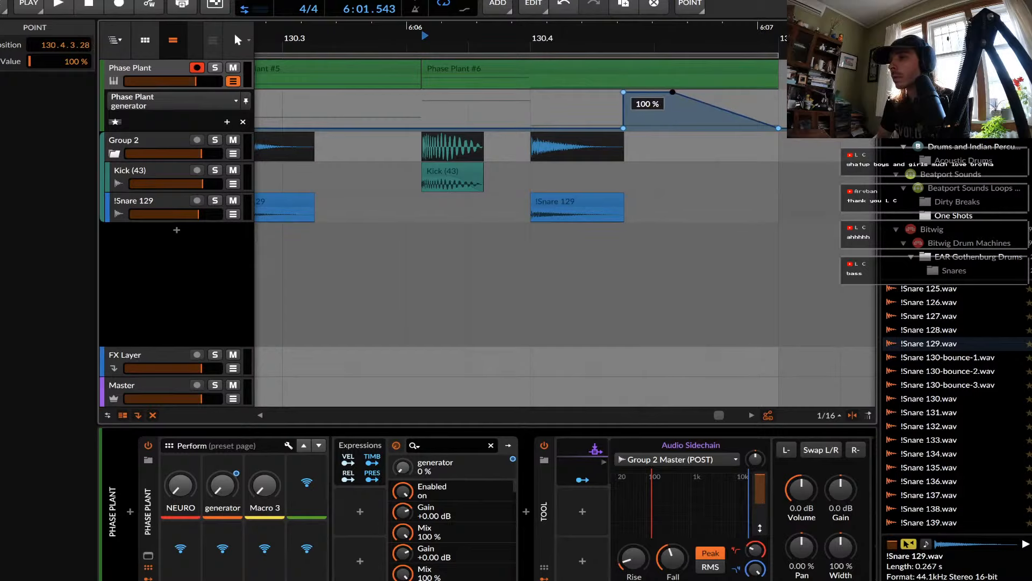
left_click_drag(623, 128, 423, 128)
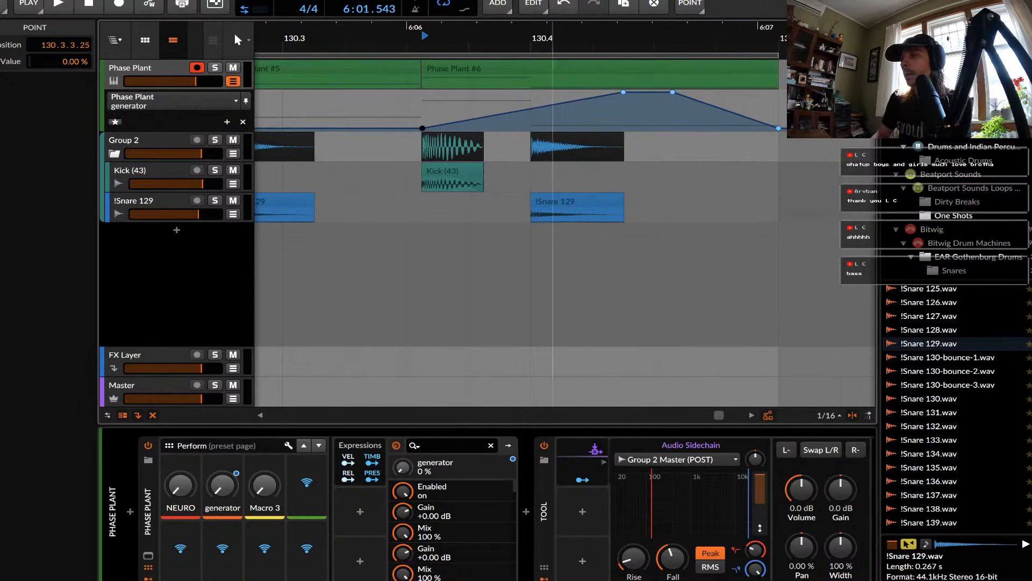
left_click_drag(623, 93, 422, 92)
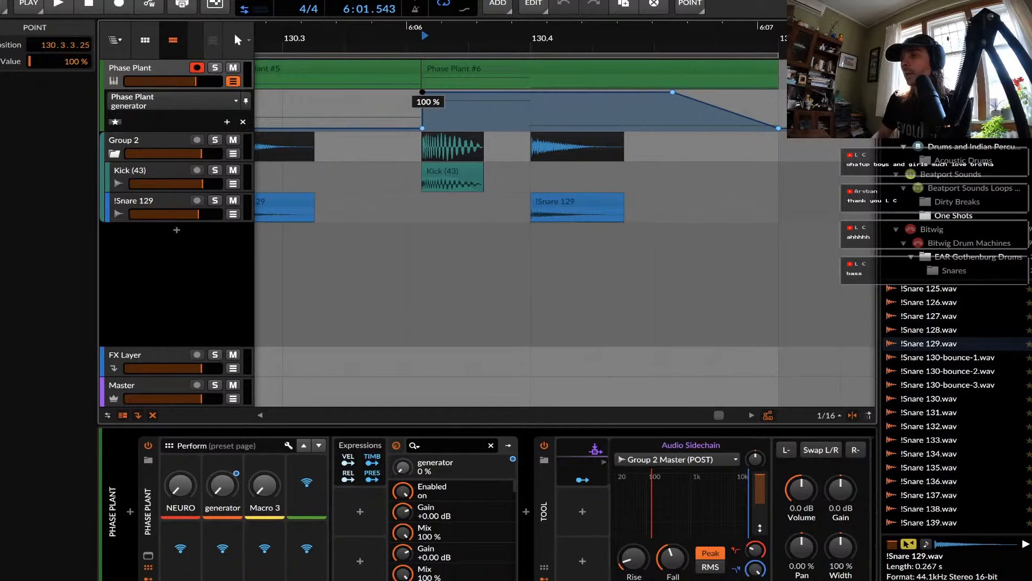
left_click_drag(672, 93, 530, 128)
Check the generator automation's edges against the kick, snare and bass clips in bar 130, and briefly play back the section.
scroll(432, 100, "up", 10)
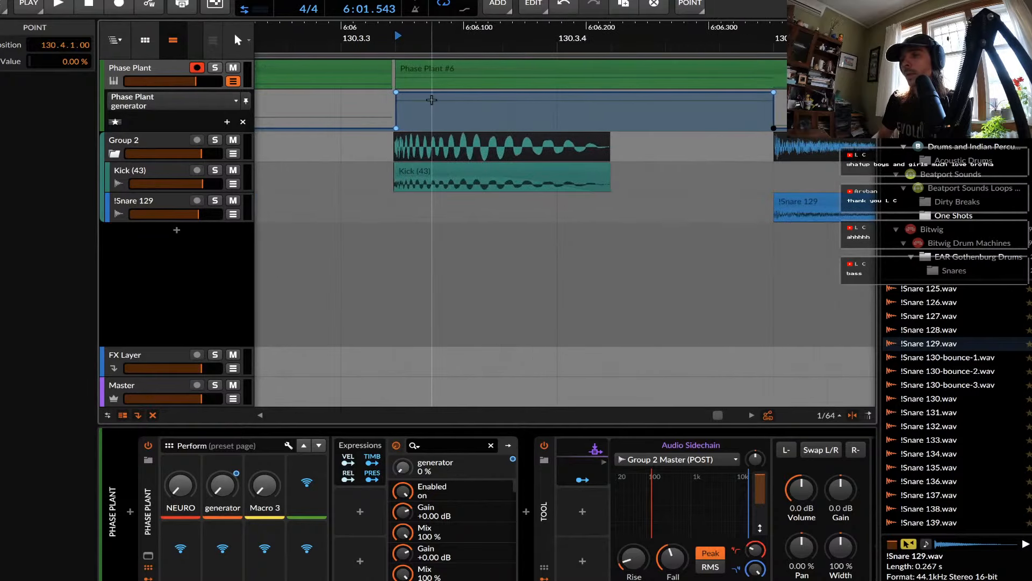
scroll(432, 100, "down", 1)
scroll(432, 100, "up", 2)
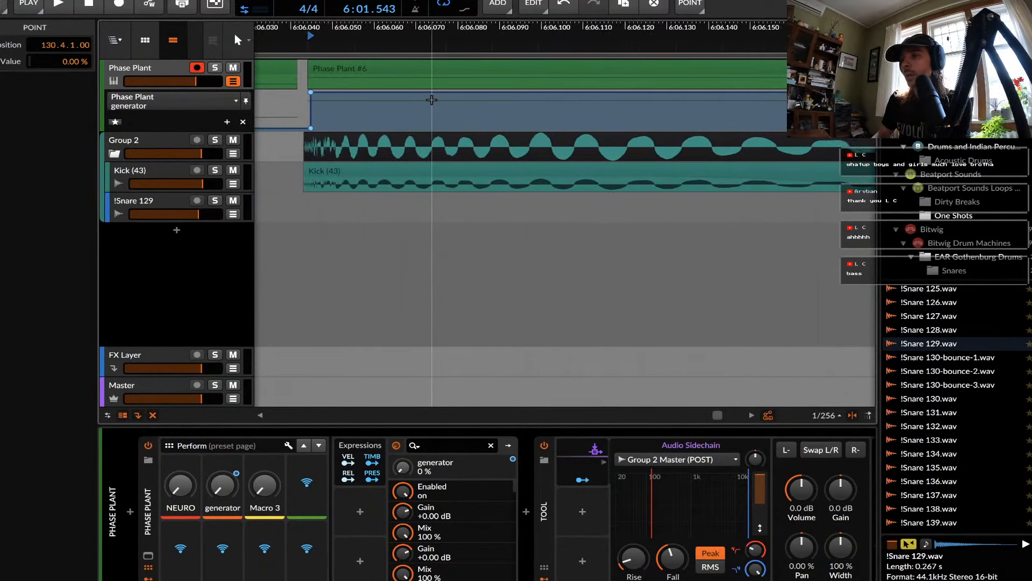
scroll(432, 100, "down", 5)
scroll(432, 100, "down", 2)
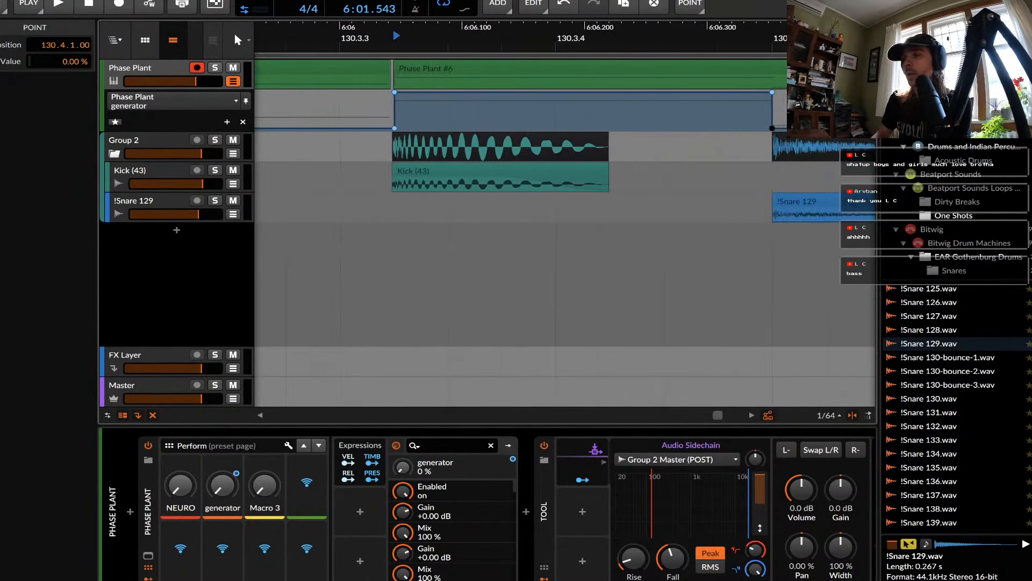
scroll(499, 66, "down", 4)
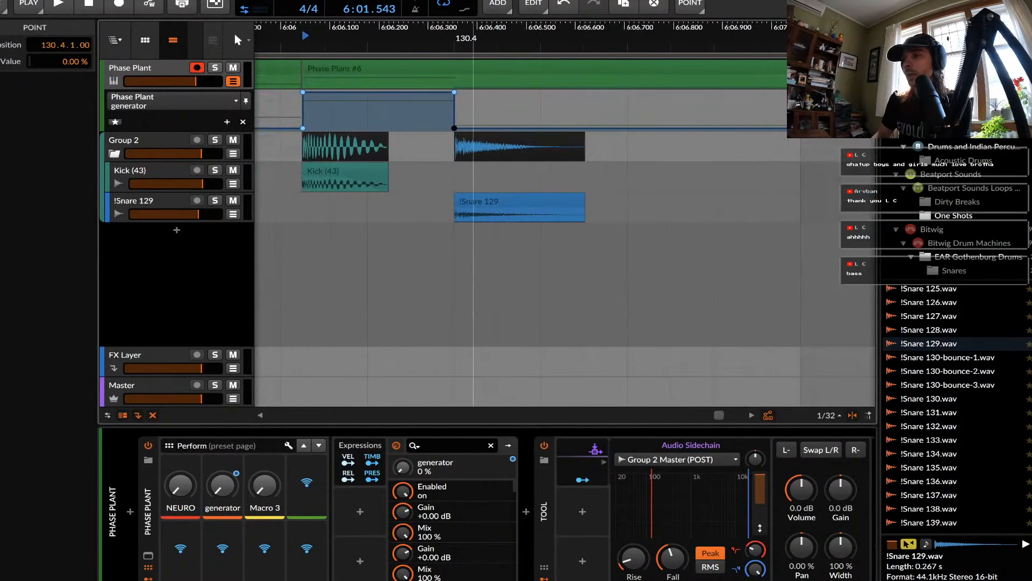
left_click(455, 117)
key("space")
key("space")
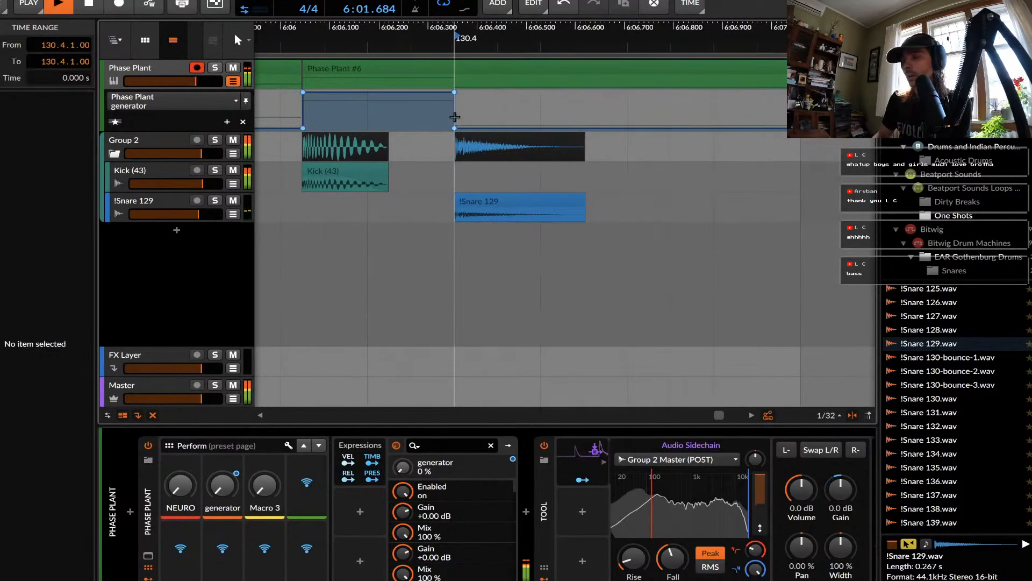
scroll(455, 117, "down", 4)
scroll(455, 118, "down", 4)
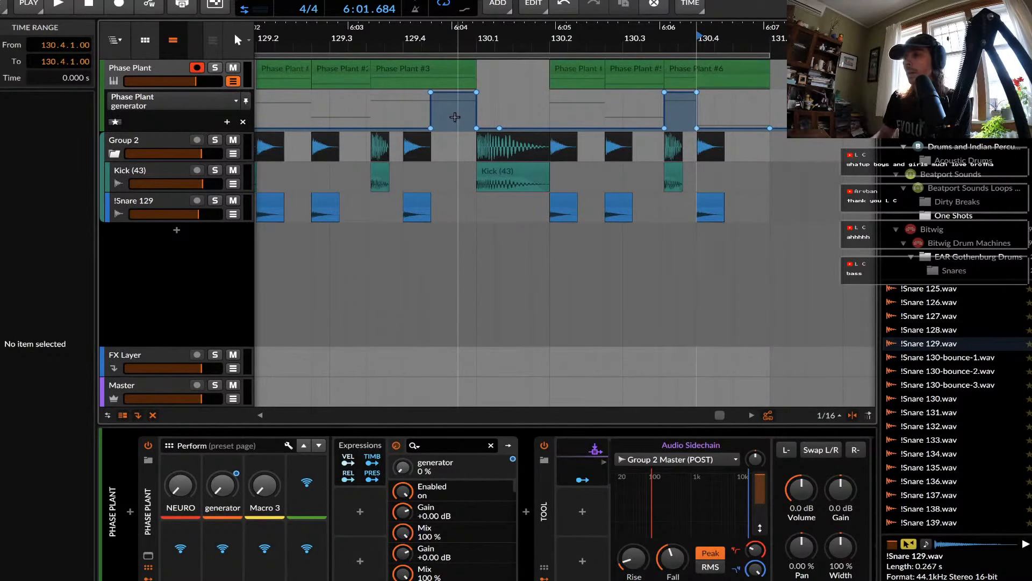
scroll(454, 117, "down", 3)
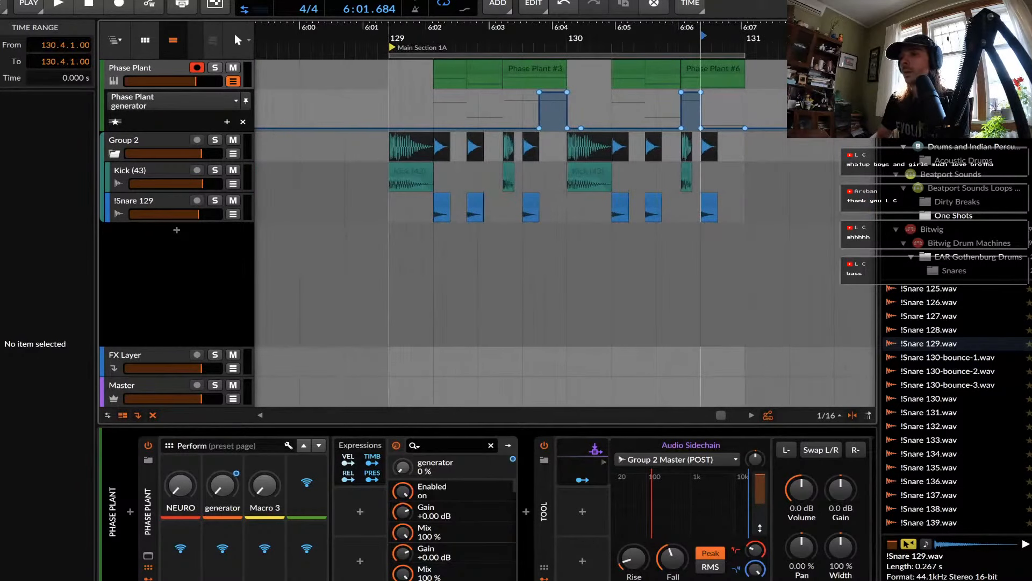
Play back Main Section 1A from 129.1.1.00 to hear the bass line and generator automation with the drums.
left_click(388, 99)
key("space")
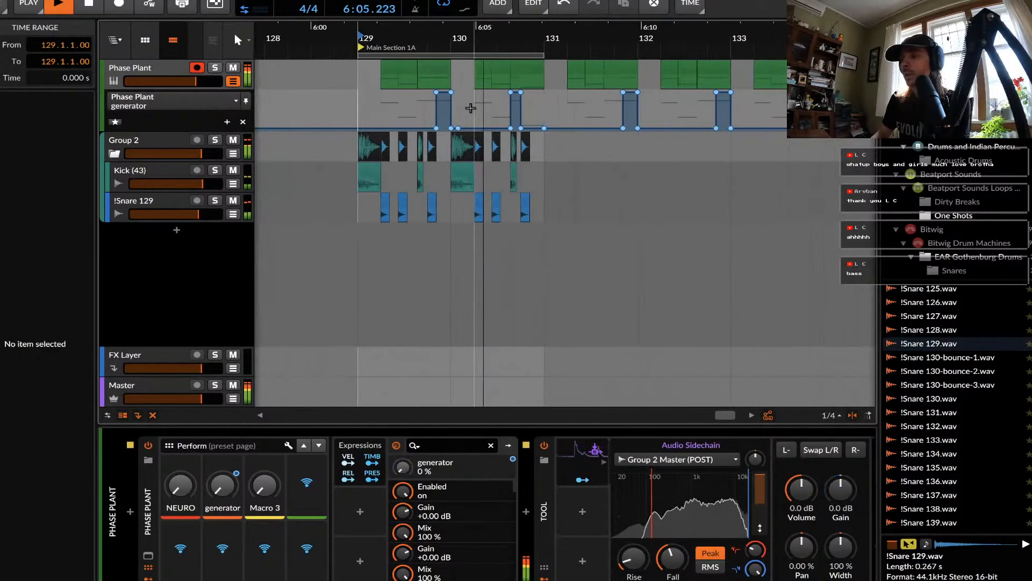
key("space")
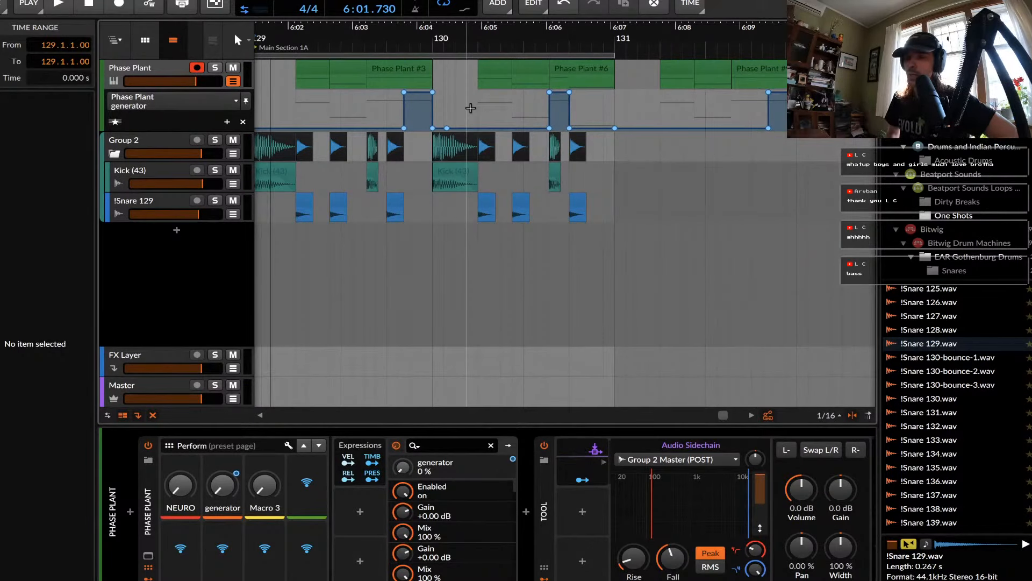
scroll(392, 141, "down", 2)
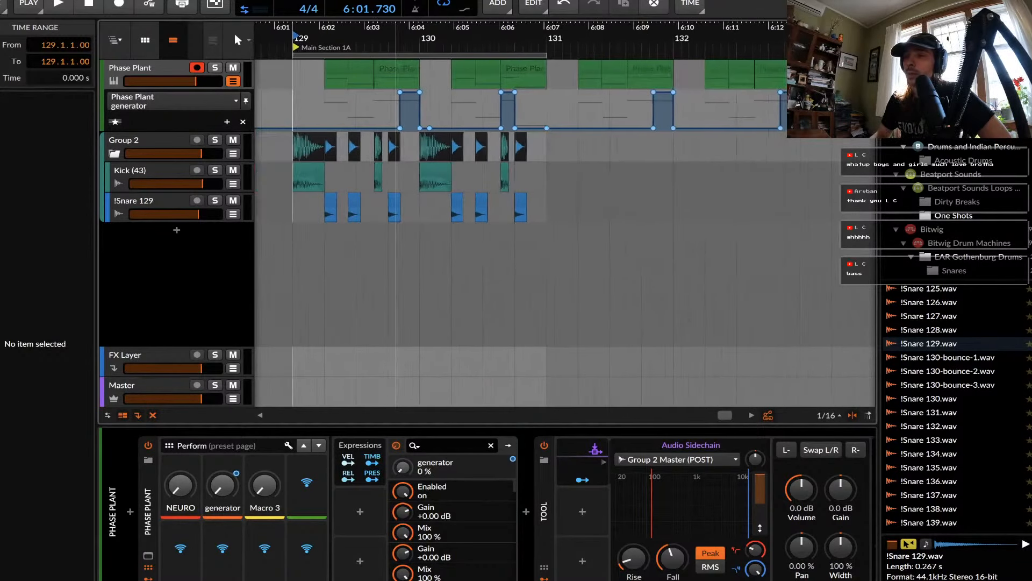
left_click(309, 170)
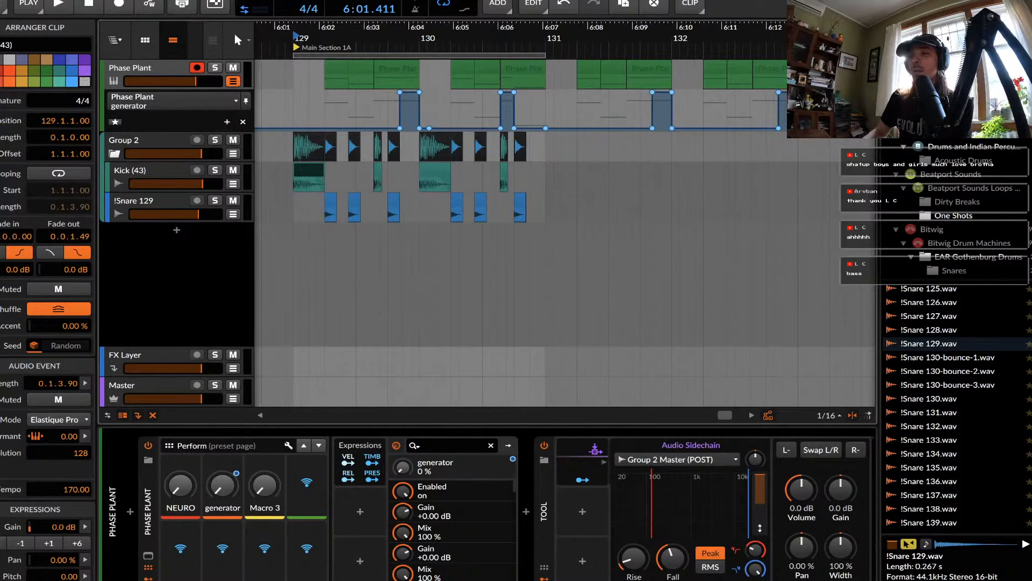
left_click(139, 68)
left_click(337, 68)
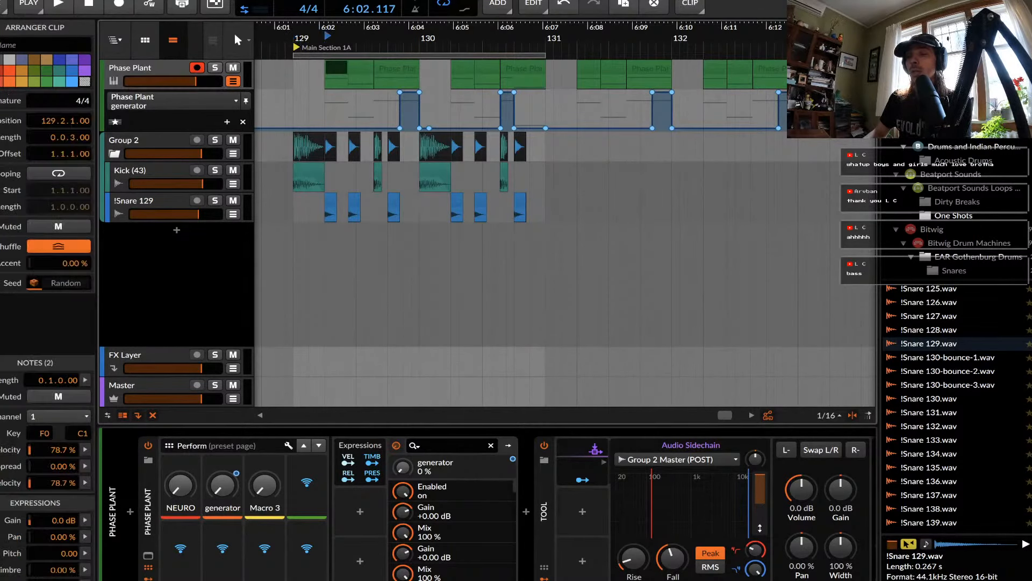
left_click(396, 68)
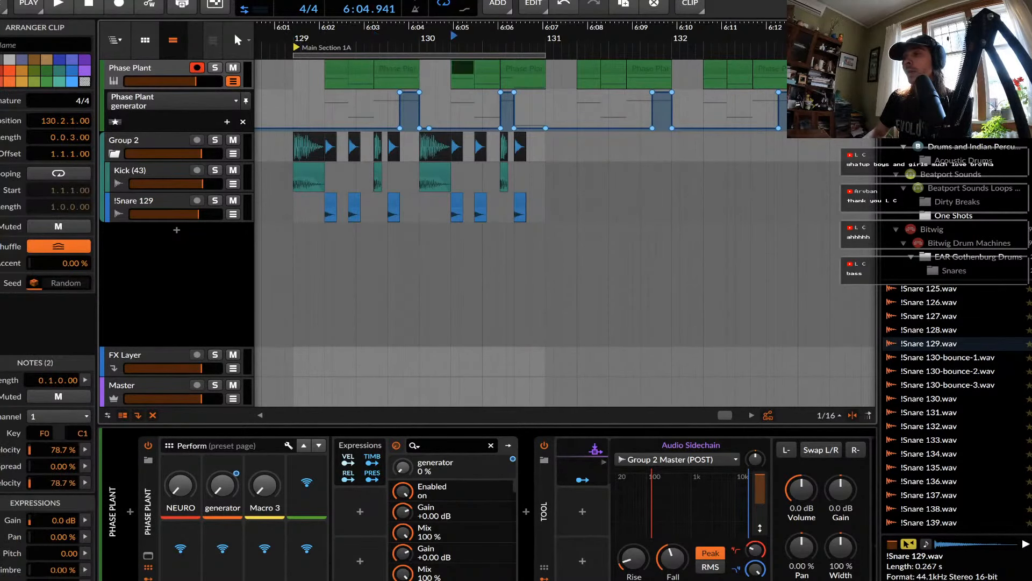
left_click(337, 66)
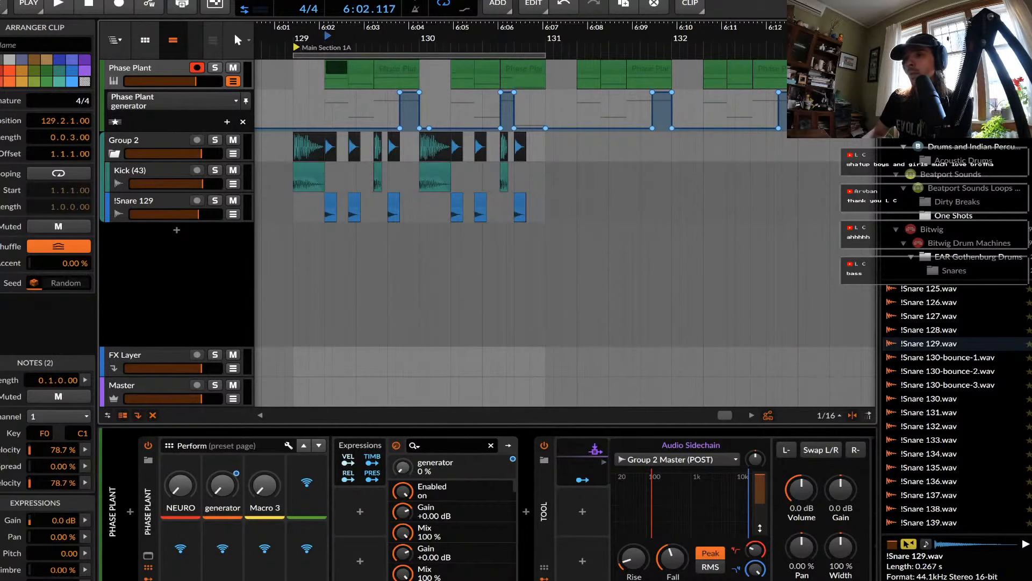
scroll(337, 65, "right", 1)
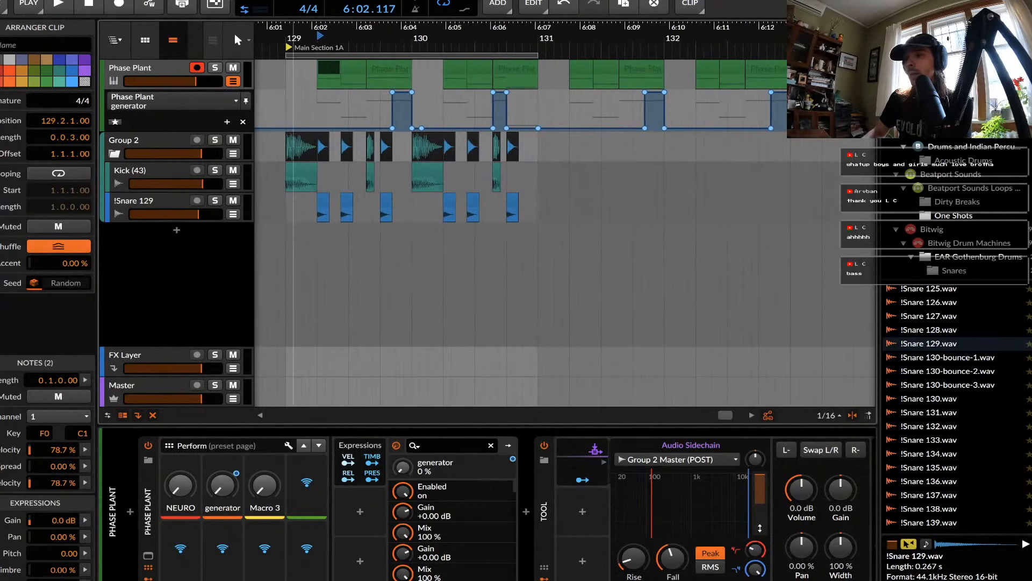
Solo the Phase Plant track and select its time range from 129.1.1.00 to 131.1.1.00, along with the track itself.
left_click_drag(287, 75, 538, 75)
left_click(215, 68)
left_click(293, 74)
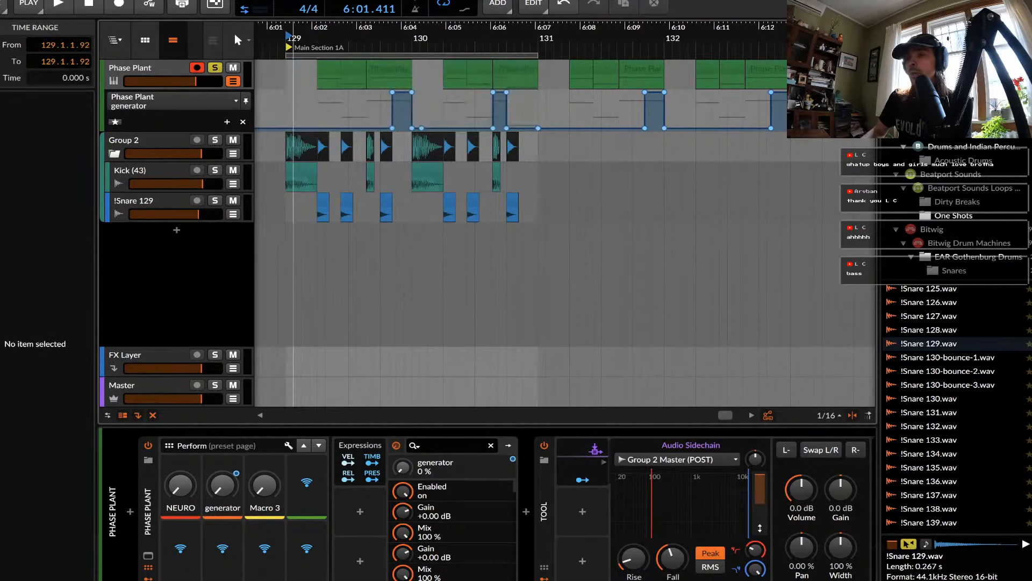
left_click_drag(287, 73, 537, 210)
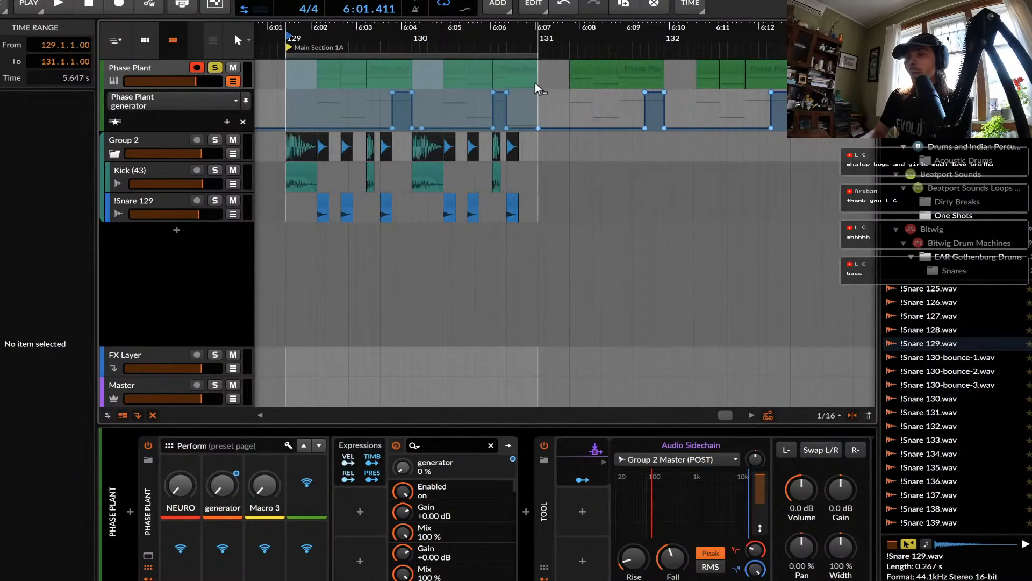
left_click(176, 69)
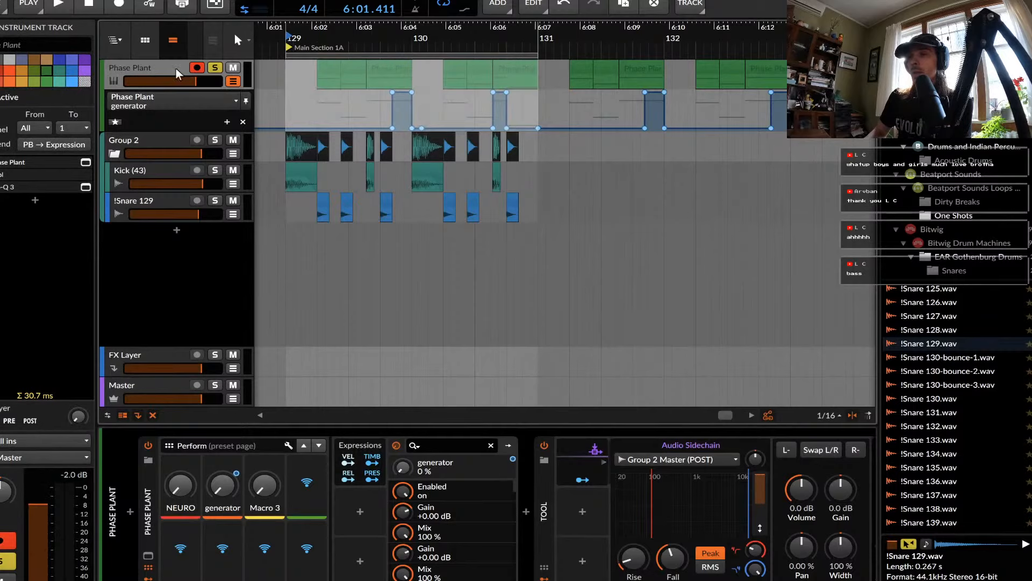